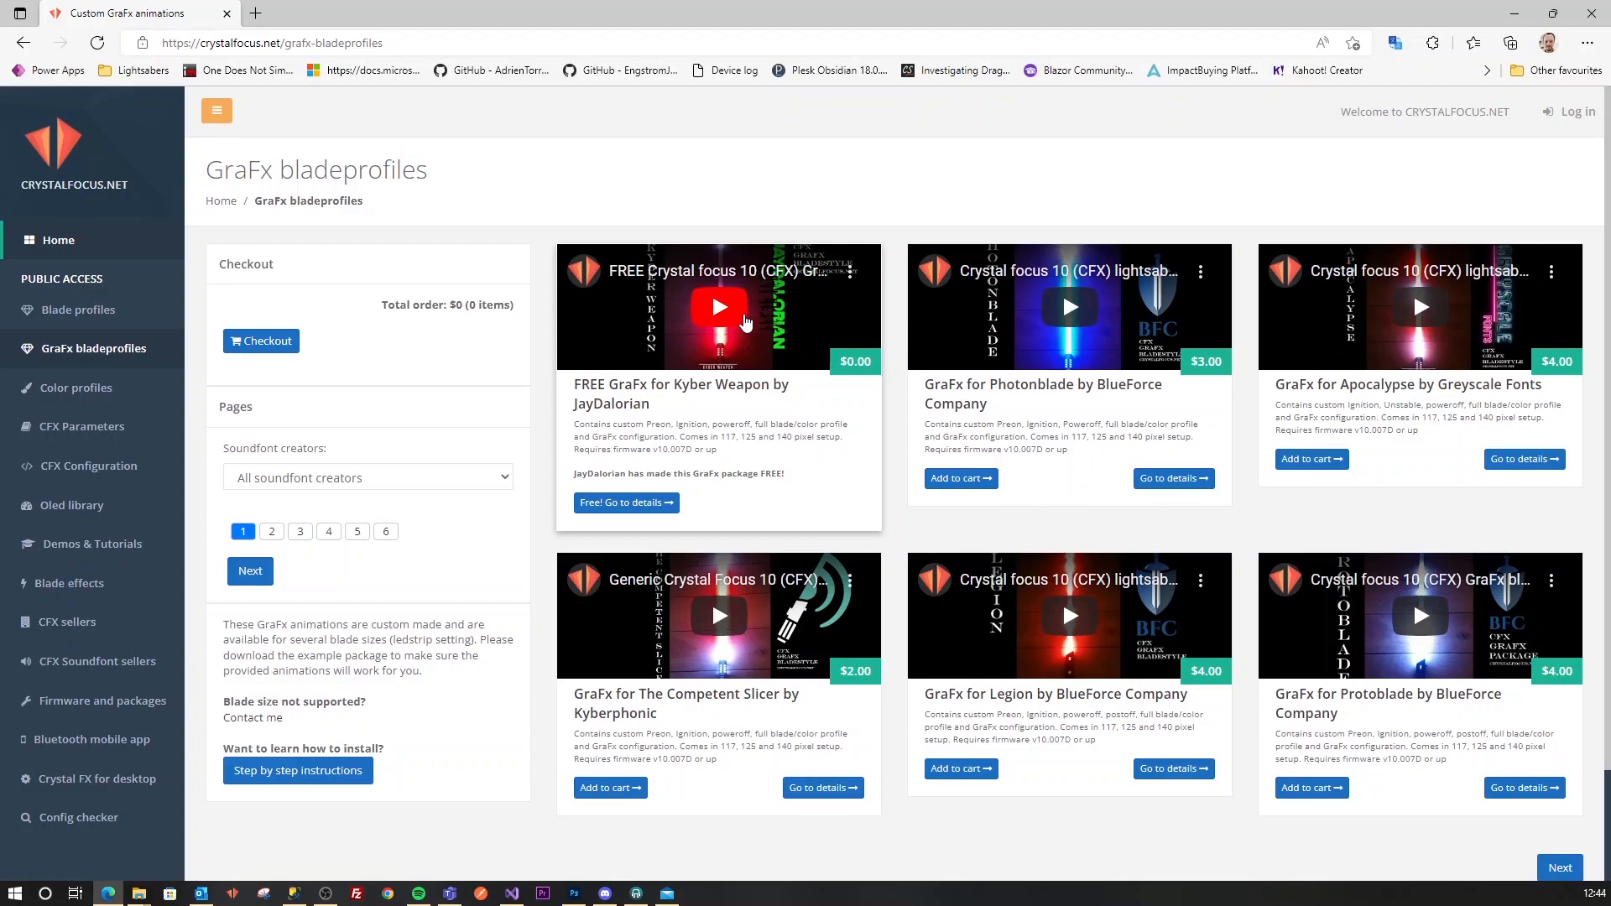
Watch the free Kyber Weapon GraFx demo video on YouTube from the start, skip ahead to the power-off effect and pause it.
left_click(723, 311)
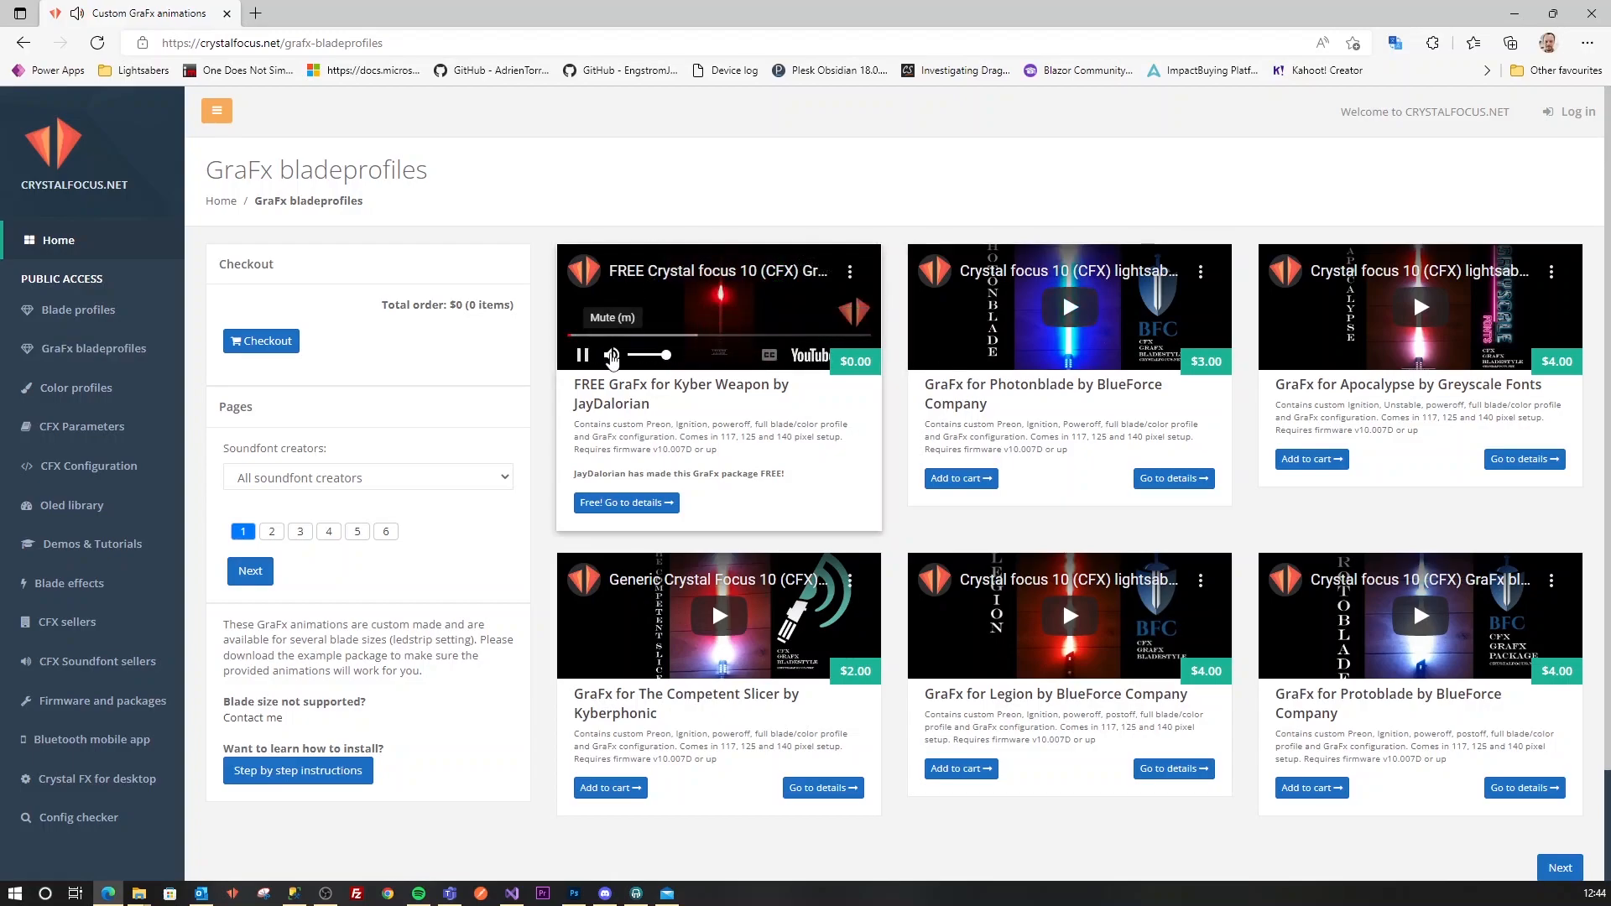
left_click(730, 271)
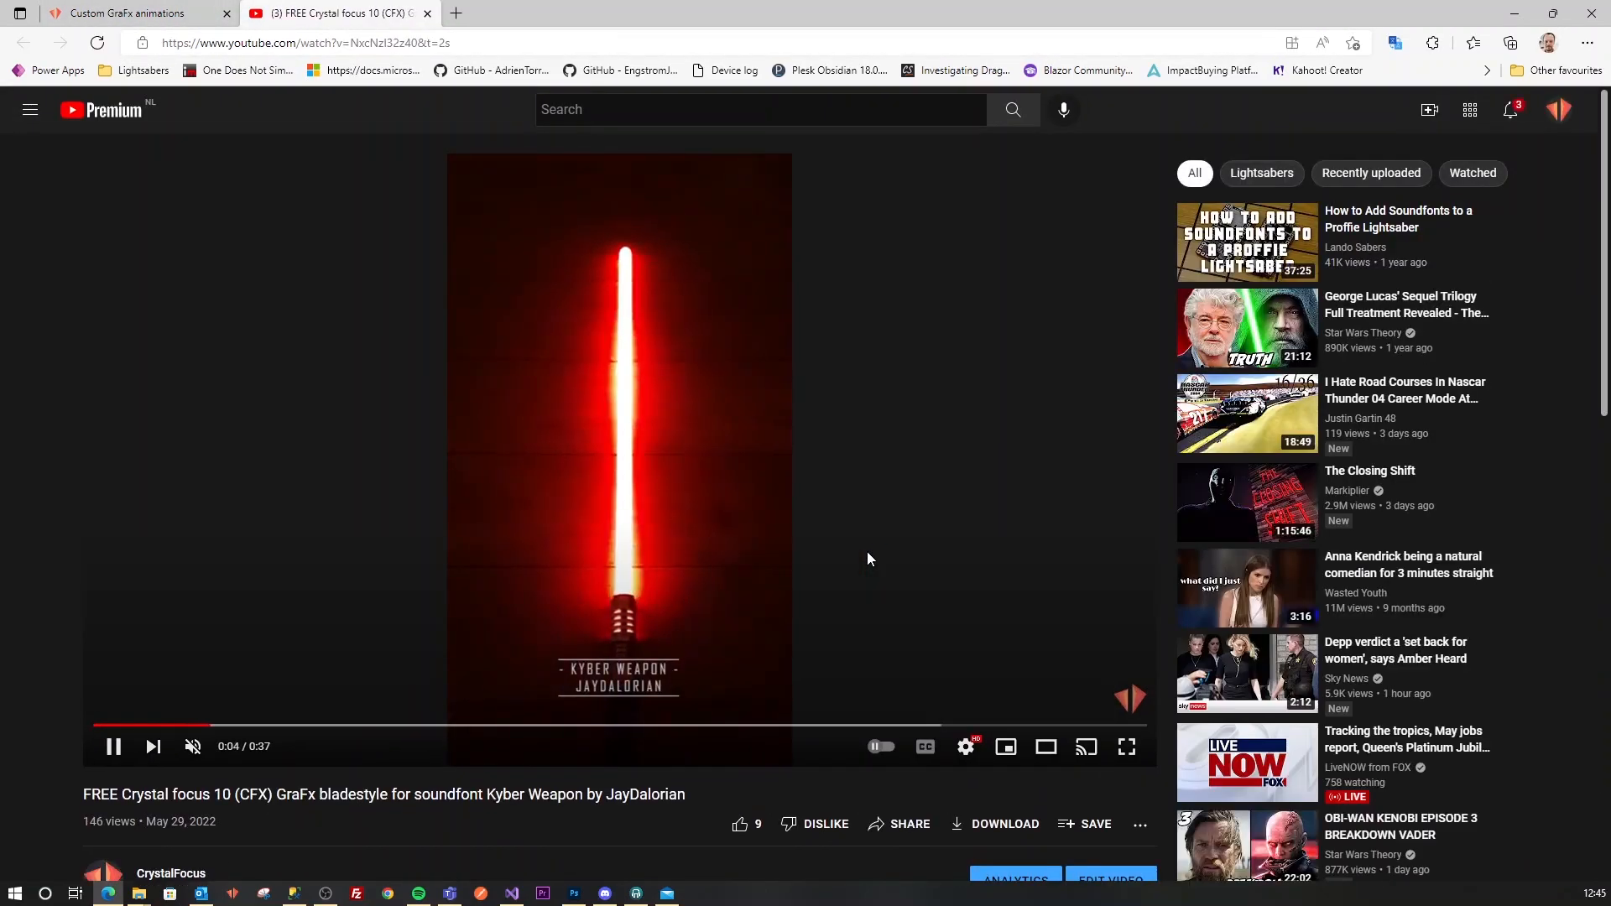
left_click(95, 727)
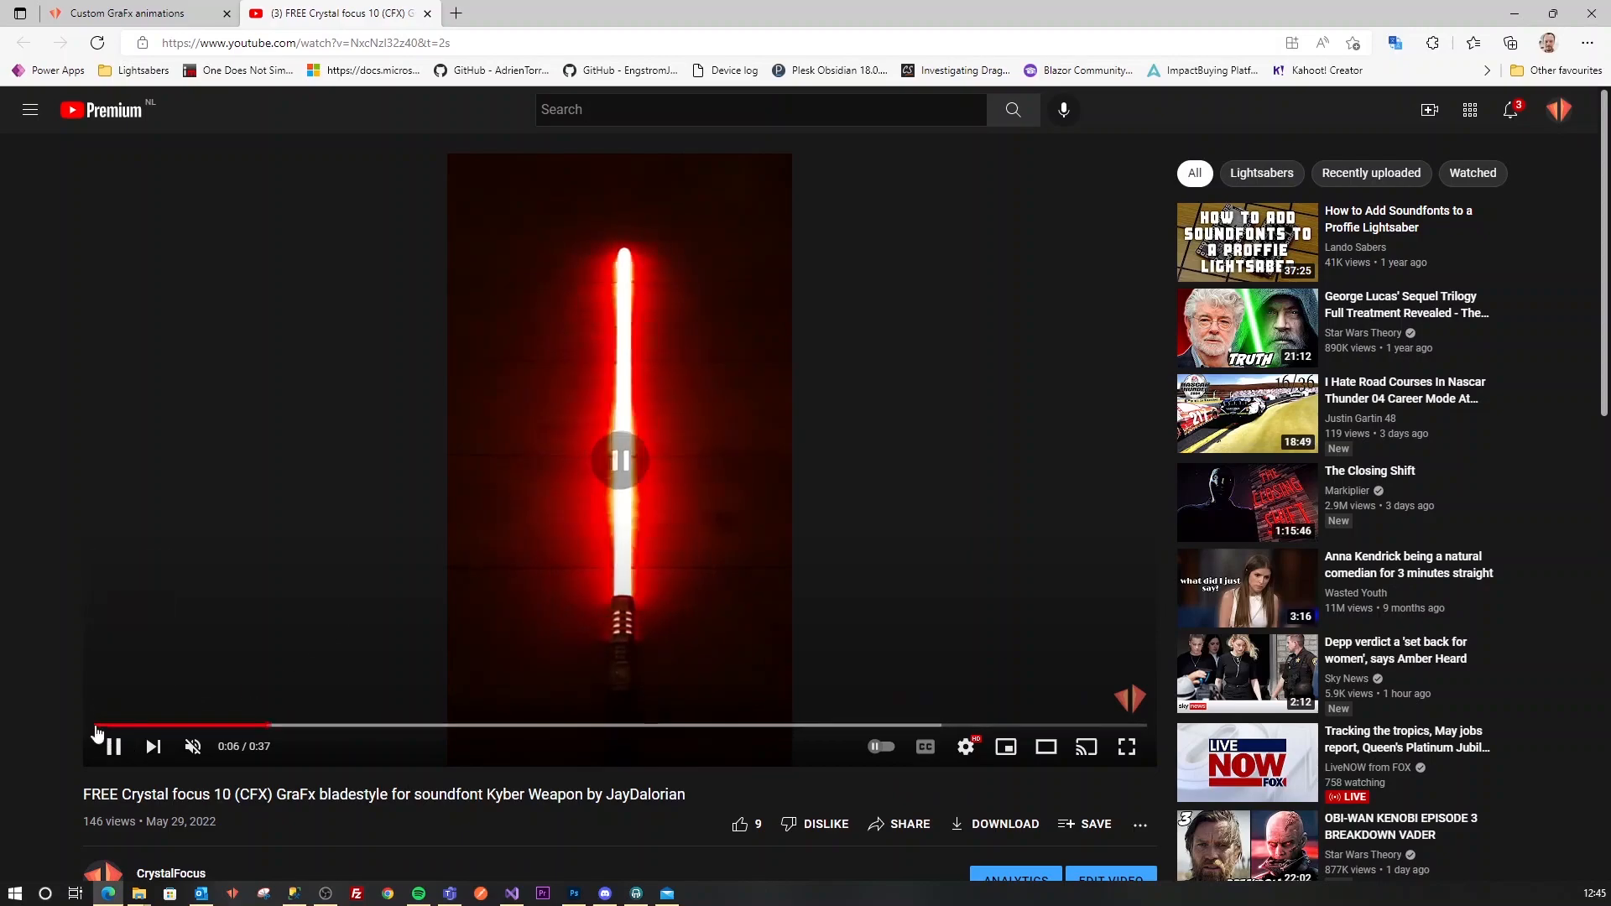
left_click(96, 727)
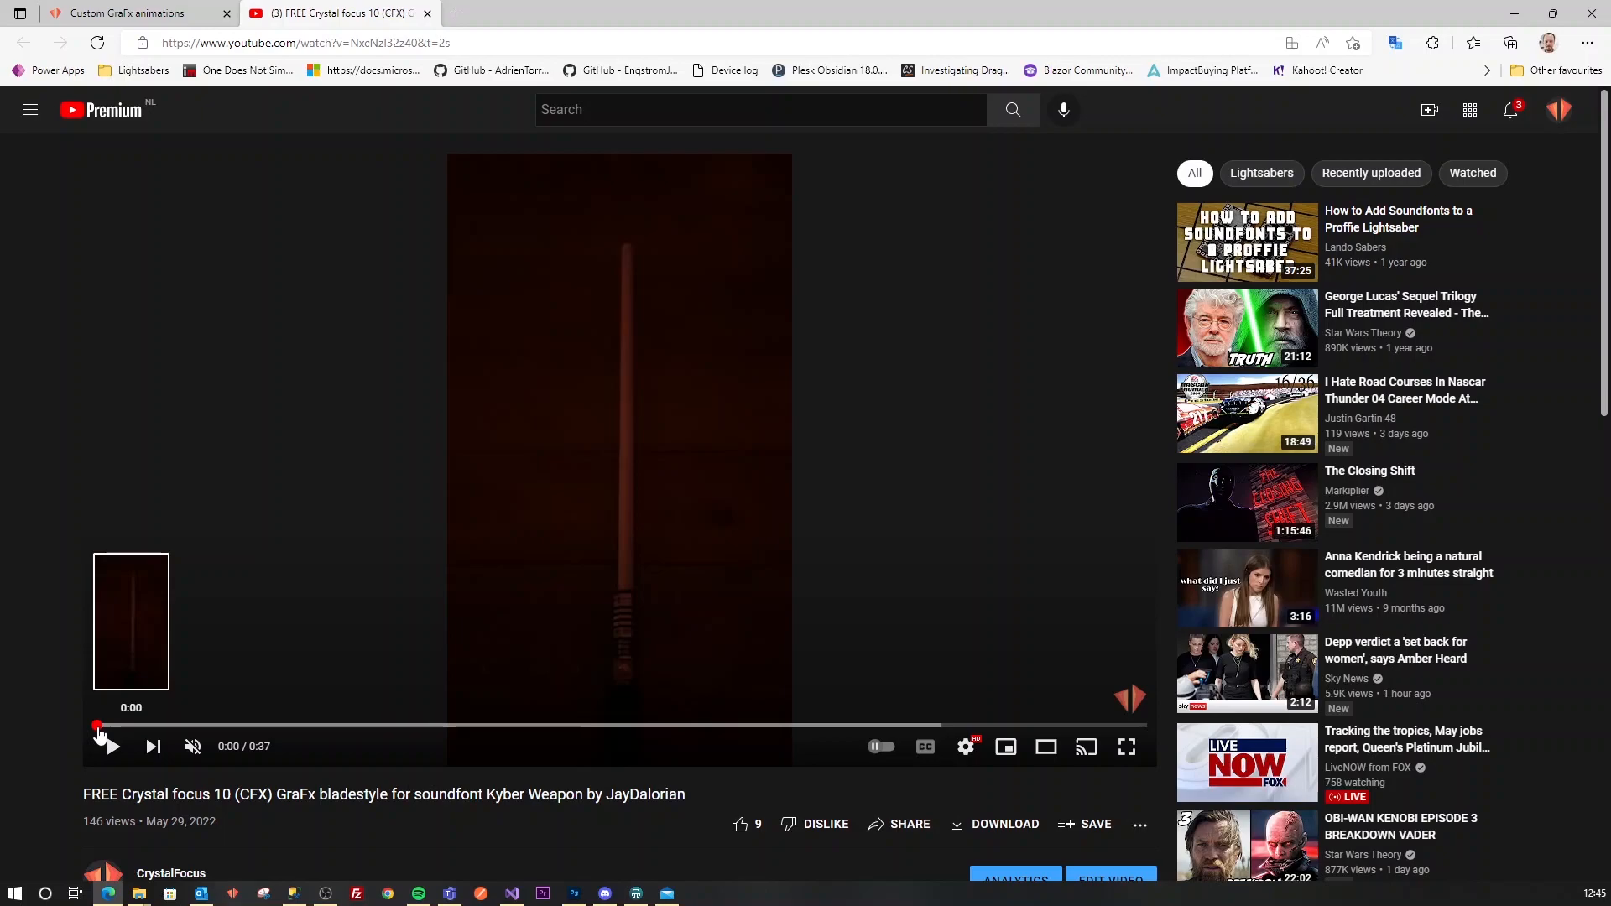
left_click(113, 749)
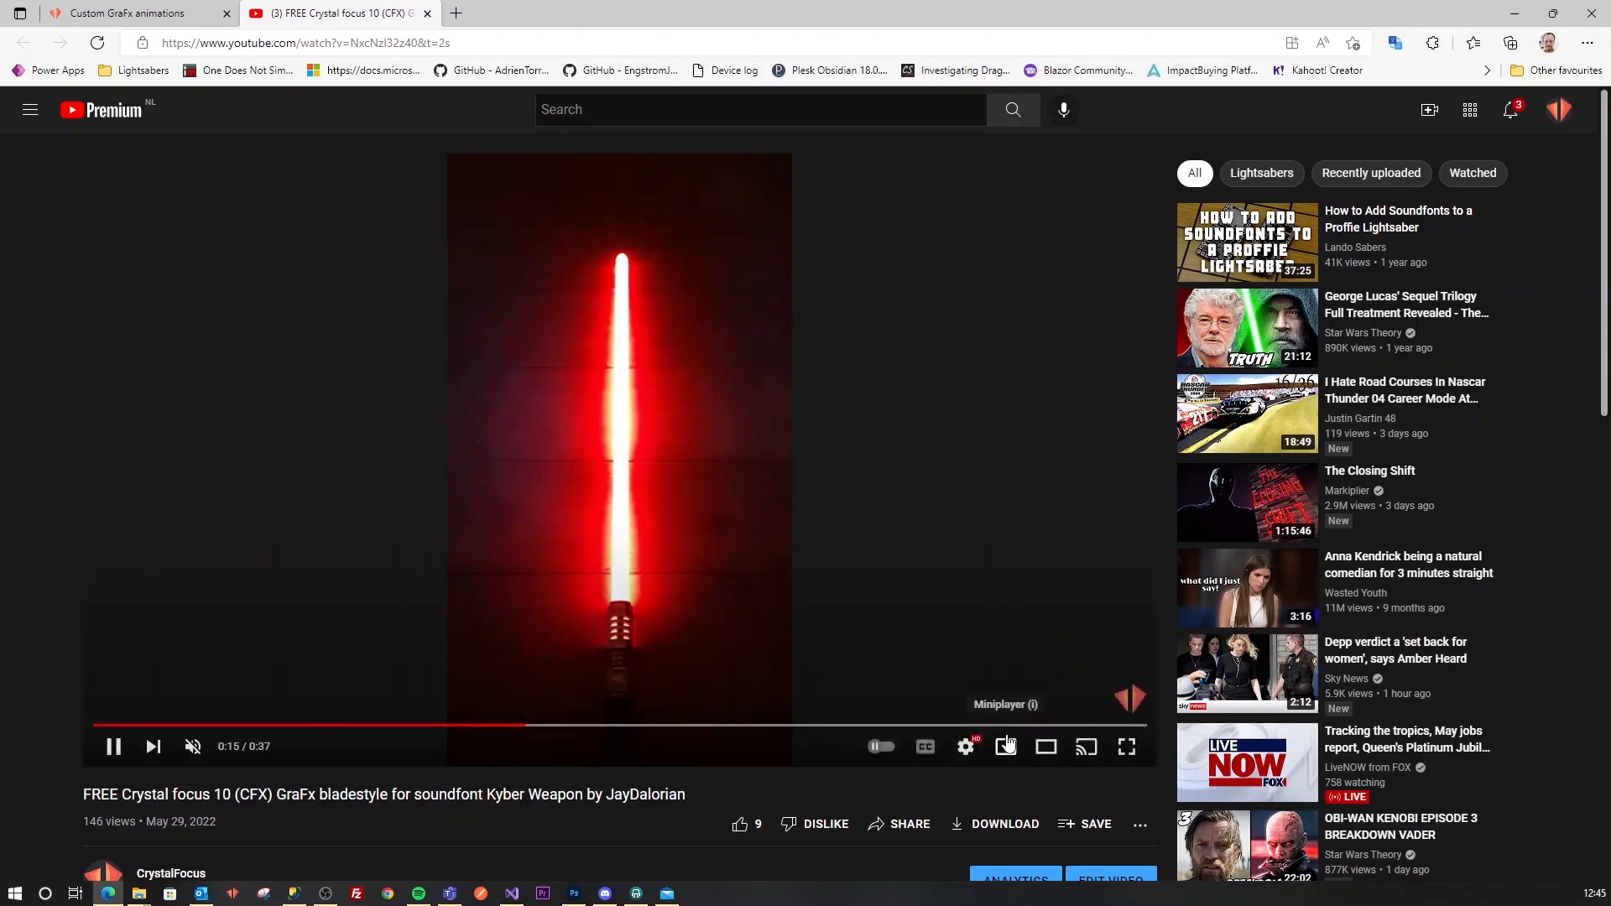
left_click(854, 727)
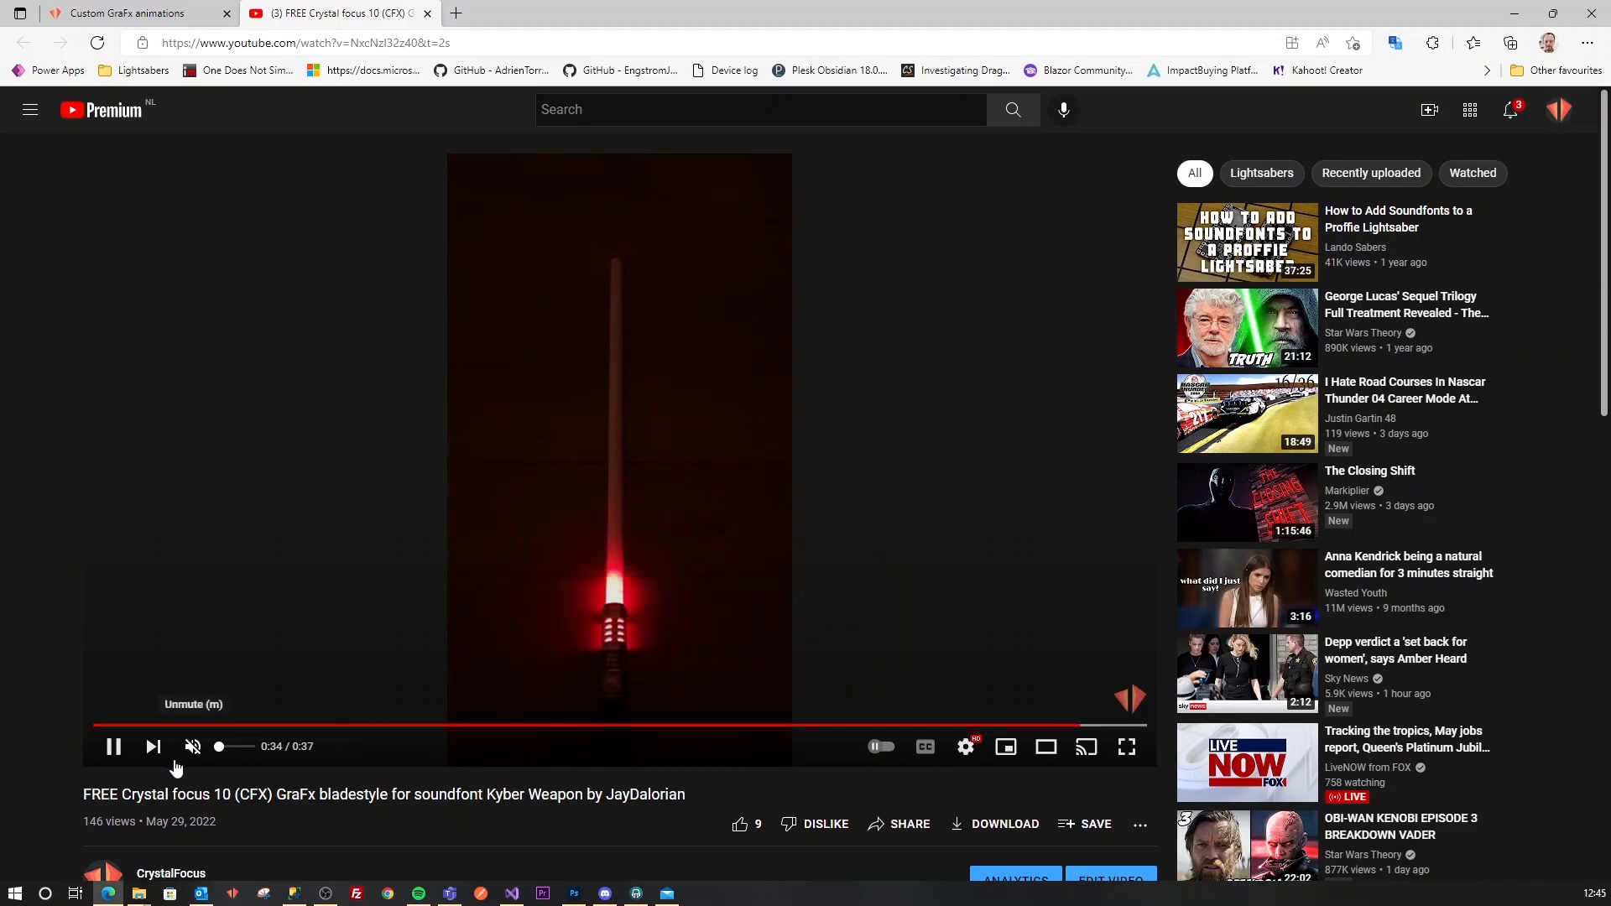
left_click(113, 745)
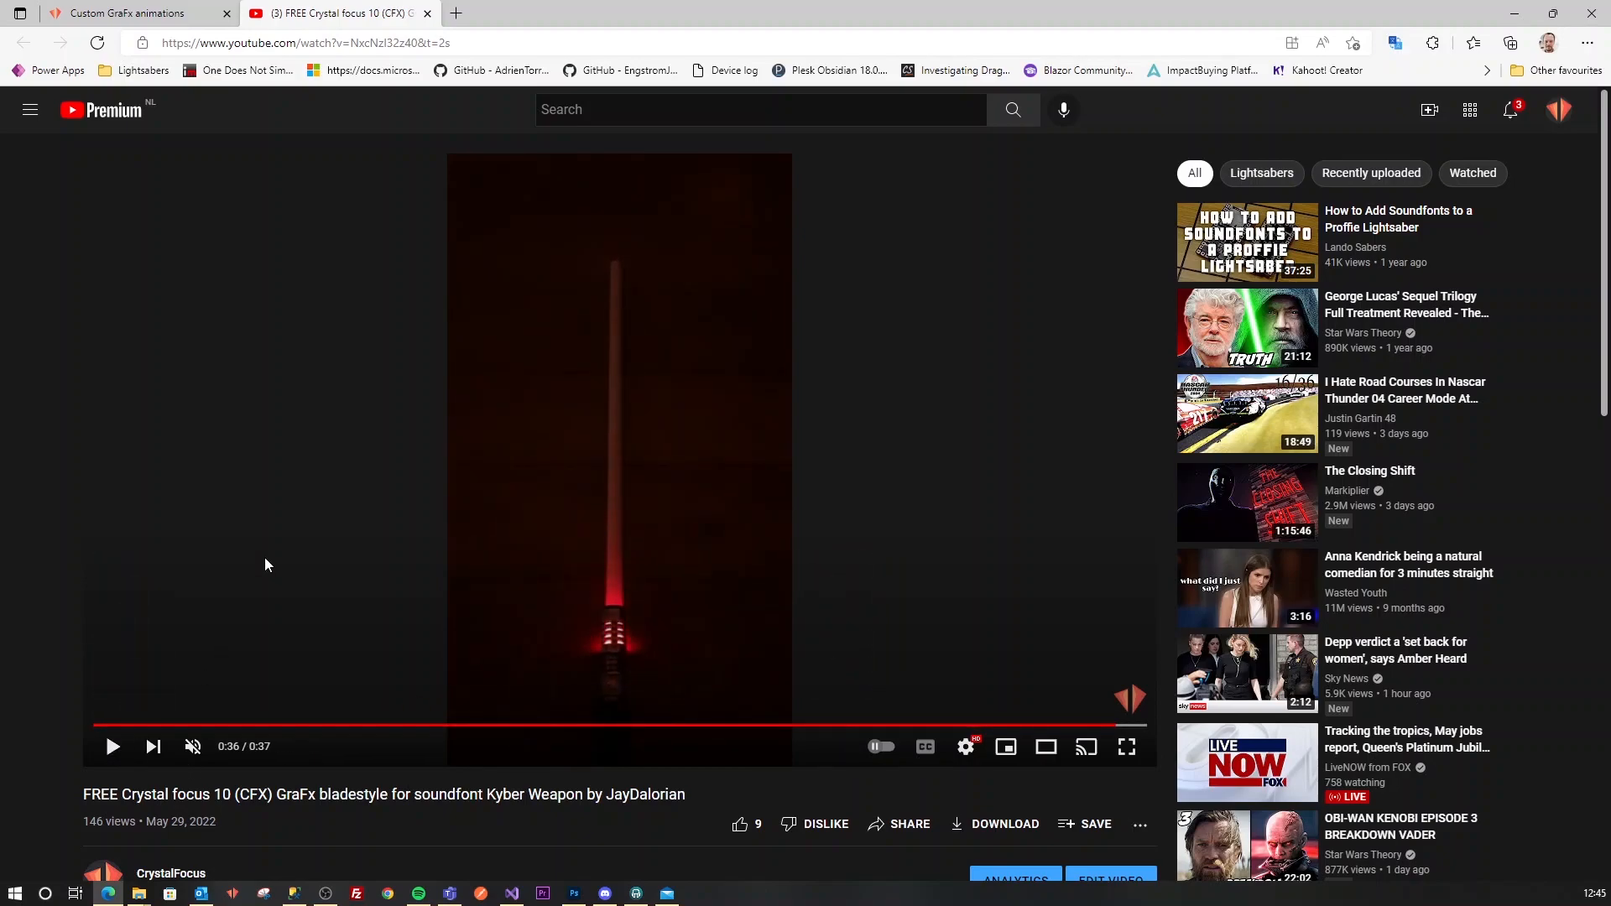
Return to the CrystalFocus site and go to its home page.
left_click(156, 12)
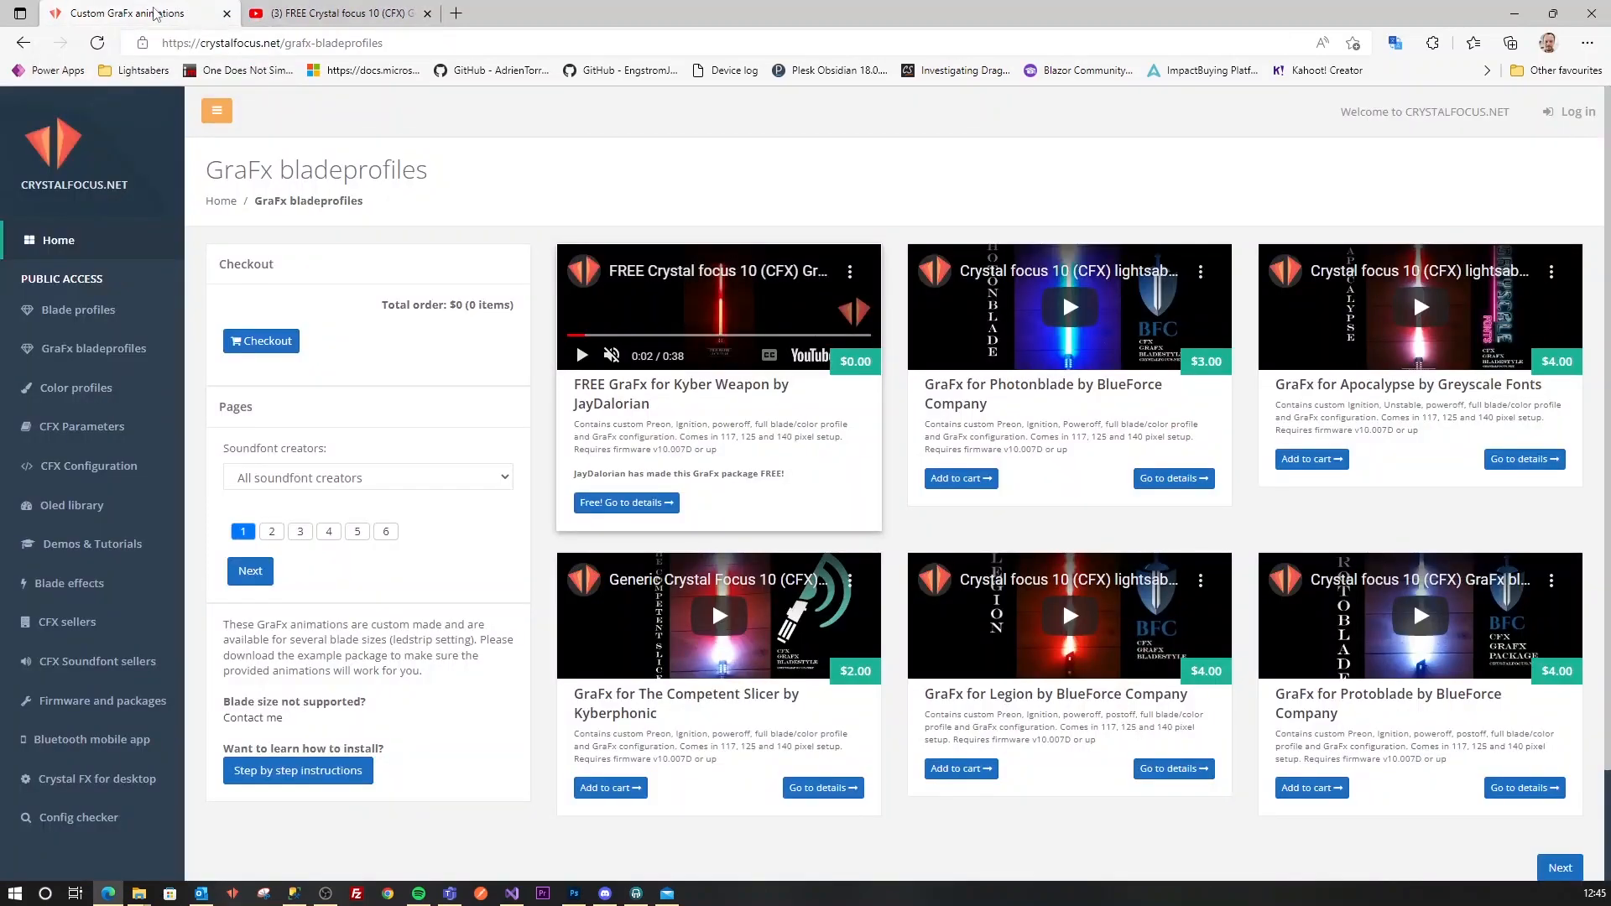
left_click(67, 249)
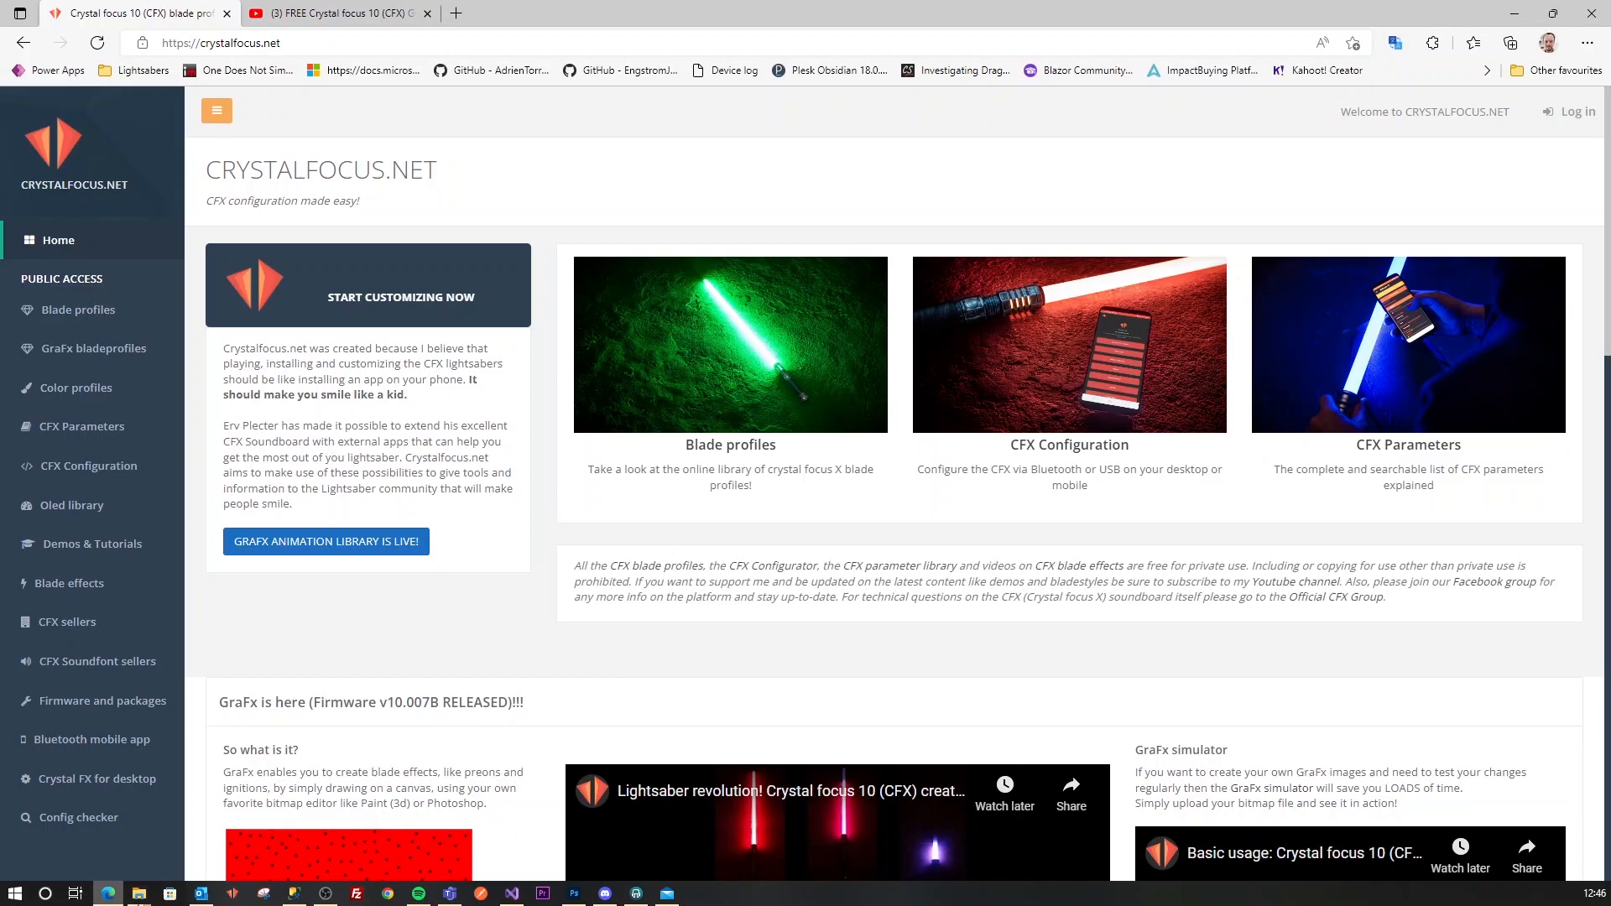
Play preon1.wav from the DEMO-2702 folder in VLC, close the player and return to the browser.
mouse_move(141, 895)
left_click(102, 827)
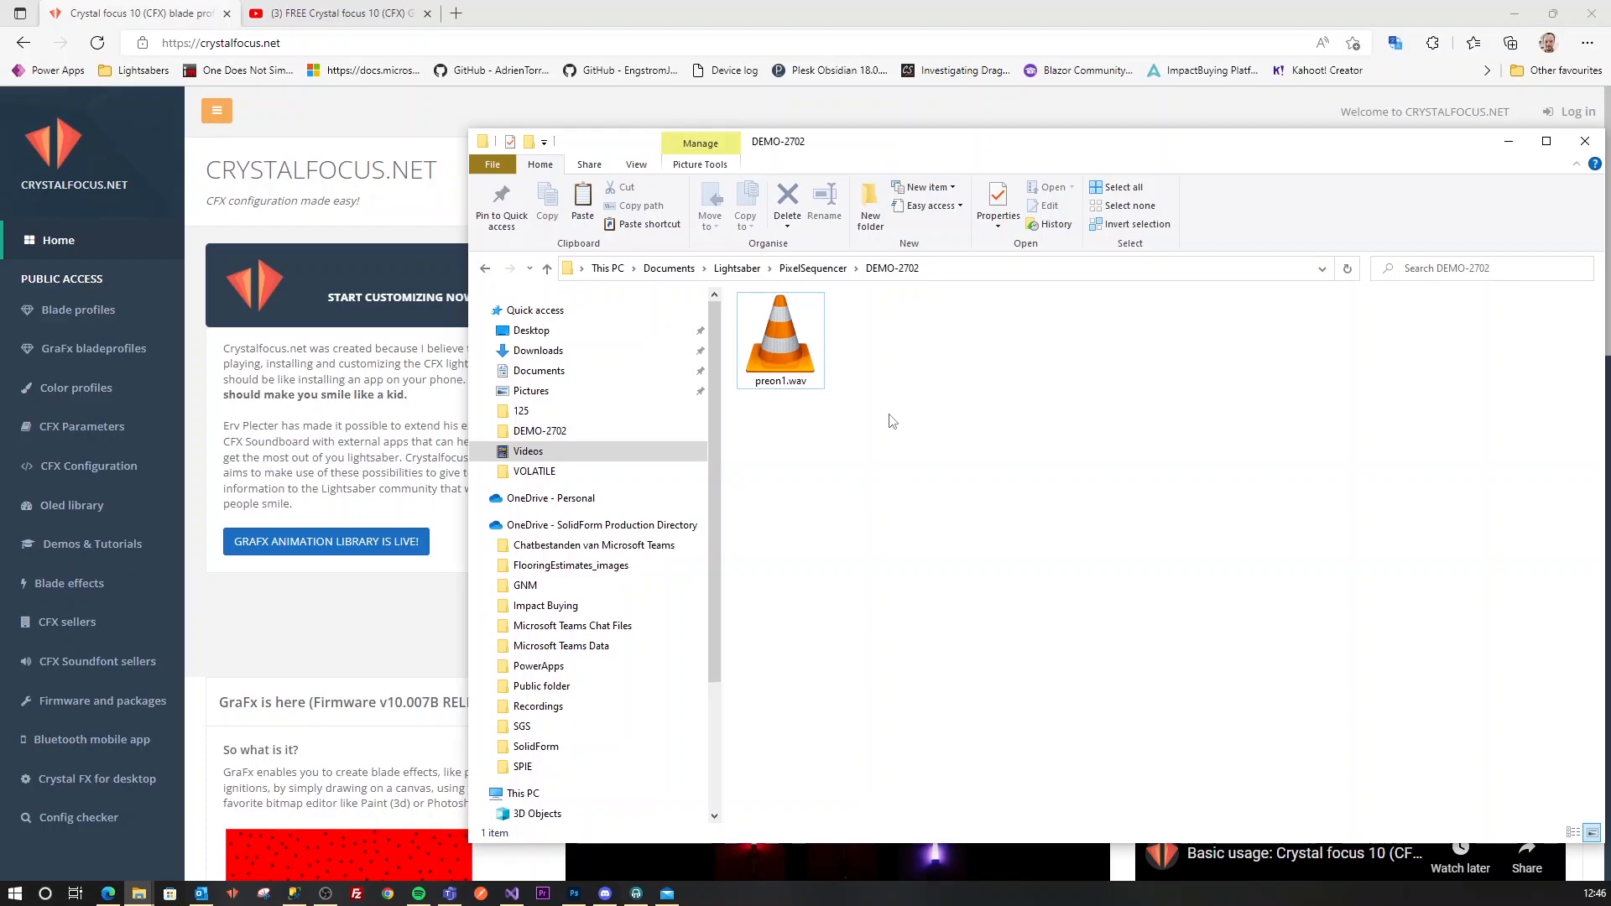
double_click(804, 327)
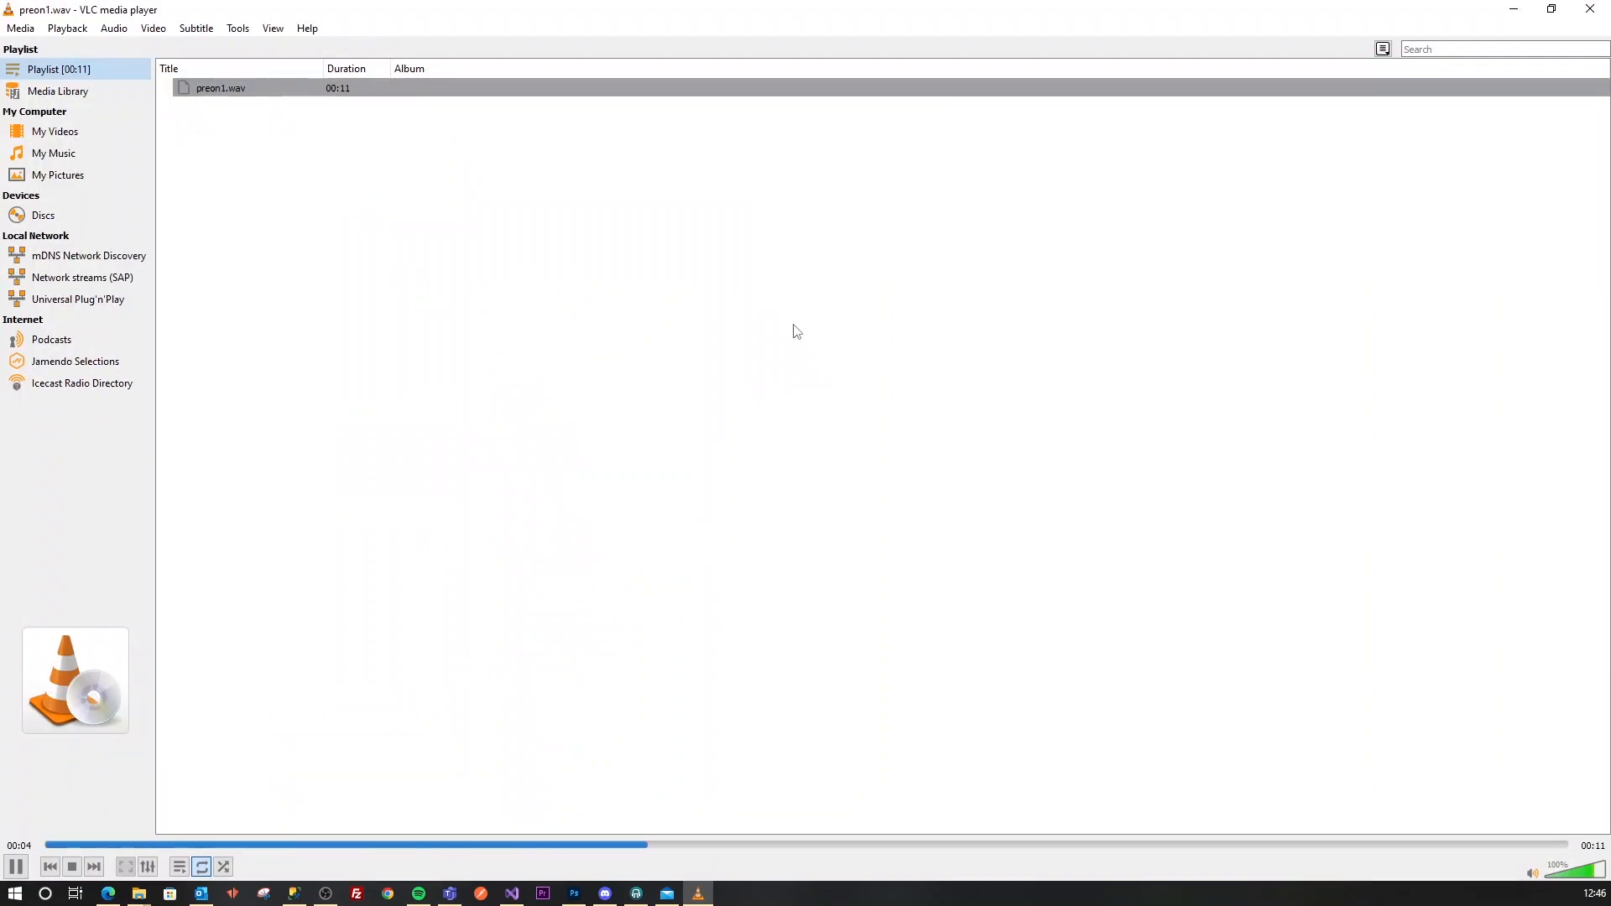
left_click(1591, 15)
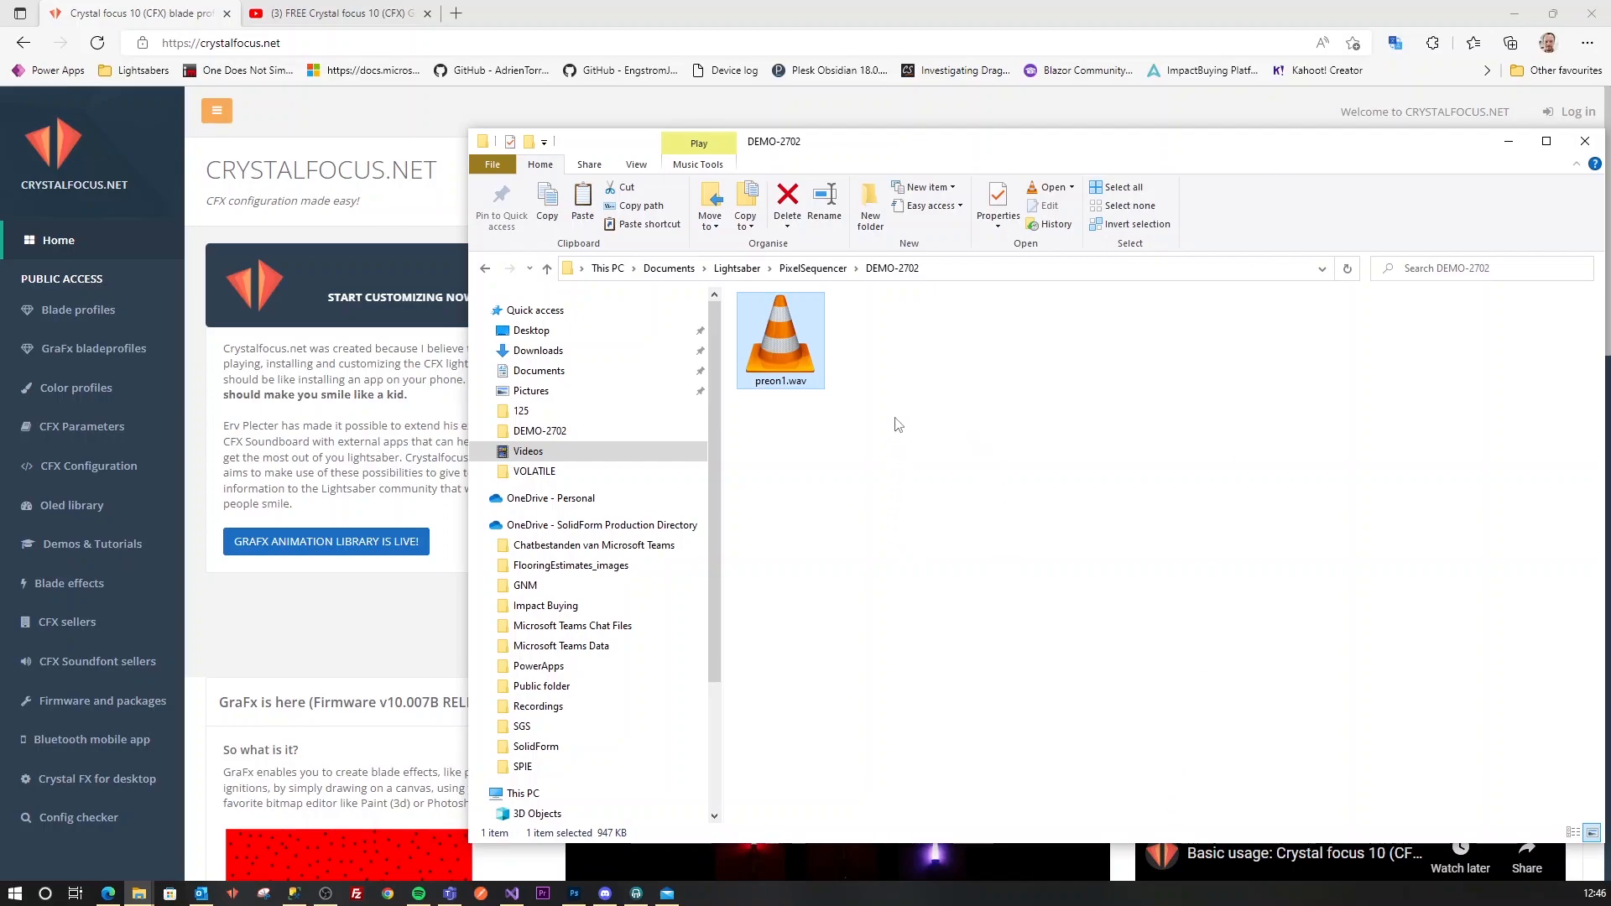
left_click(1155, 4)
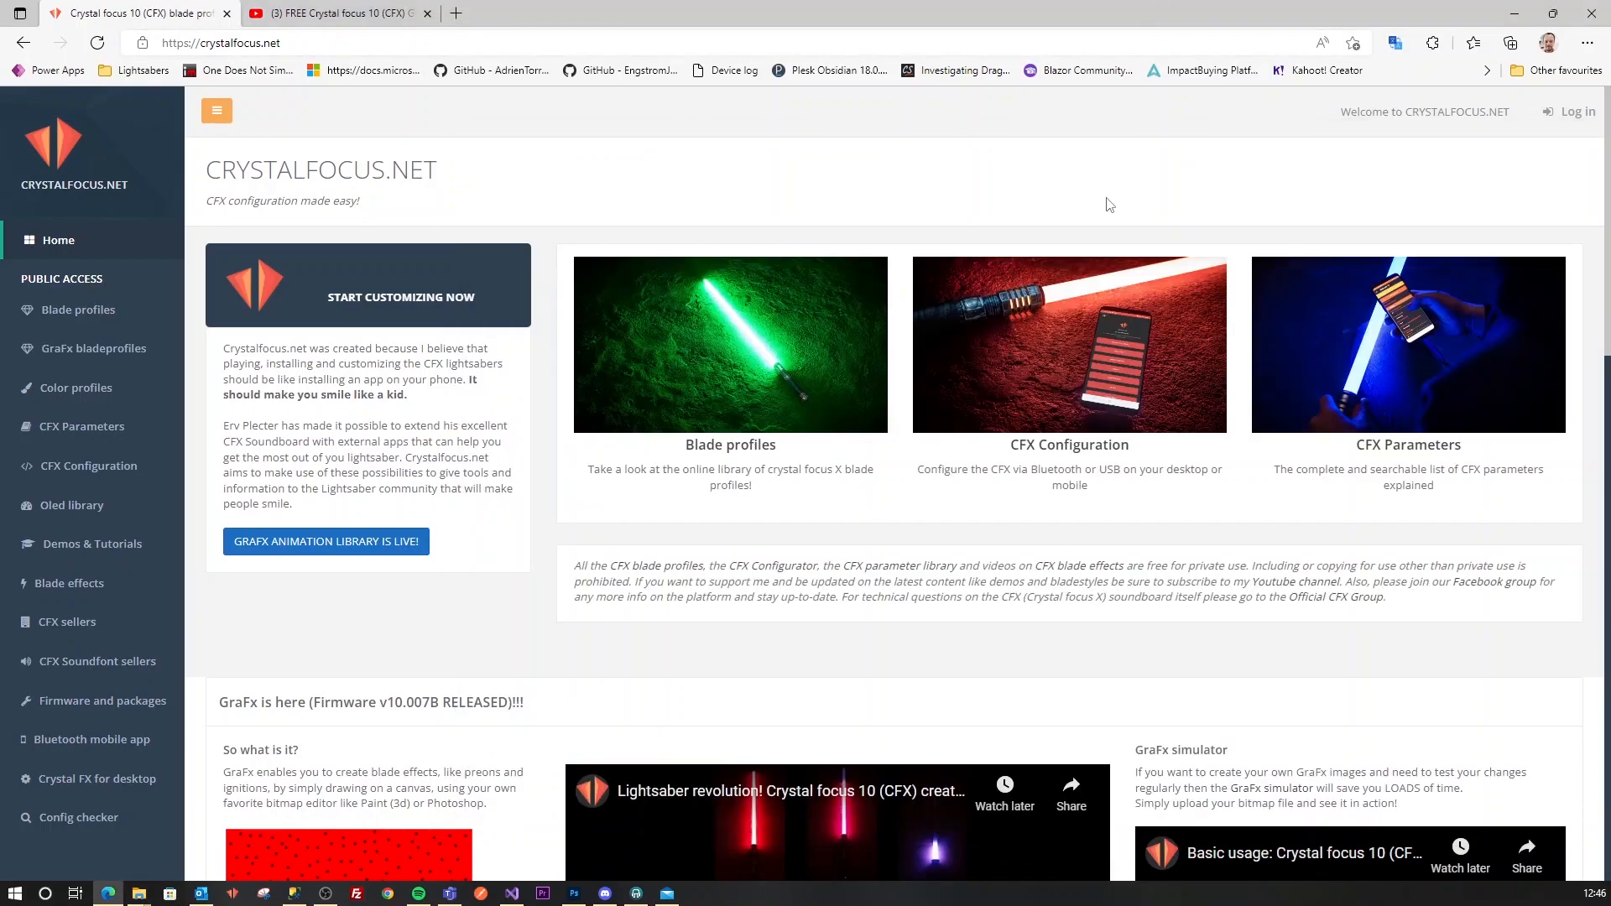
Log in to CrystalFocus with the Facebook account and open the GraFx simulator.
left_click(1574, 123)
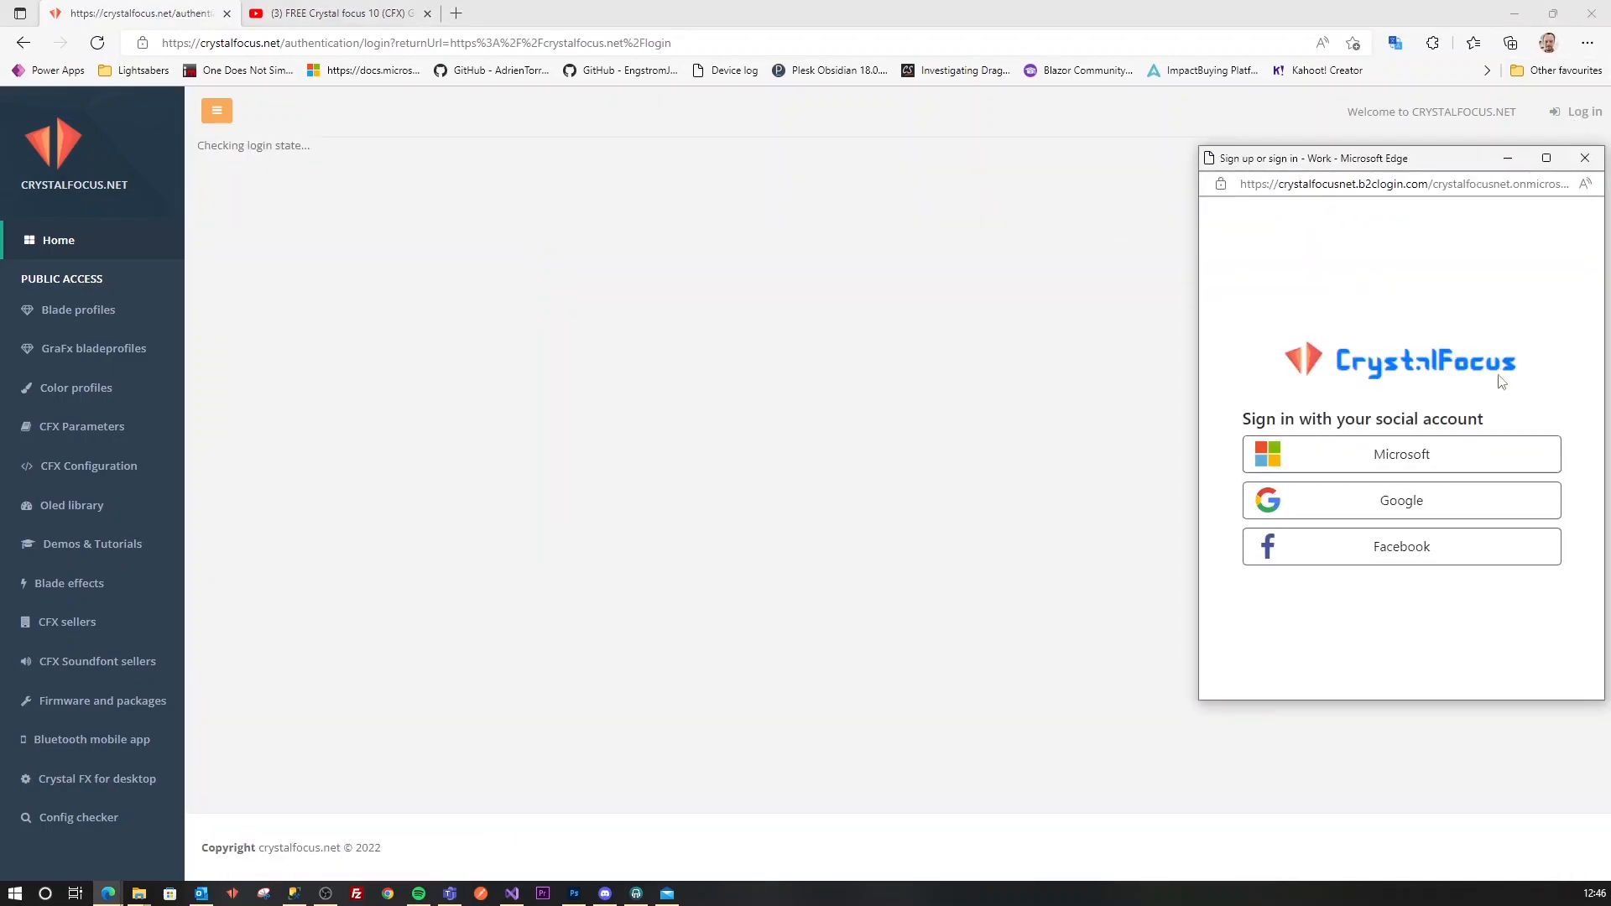
left_click(1388, 554)
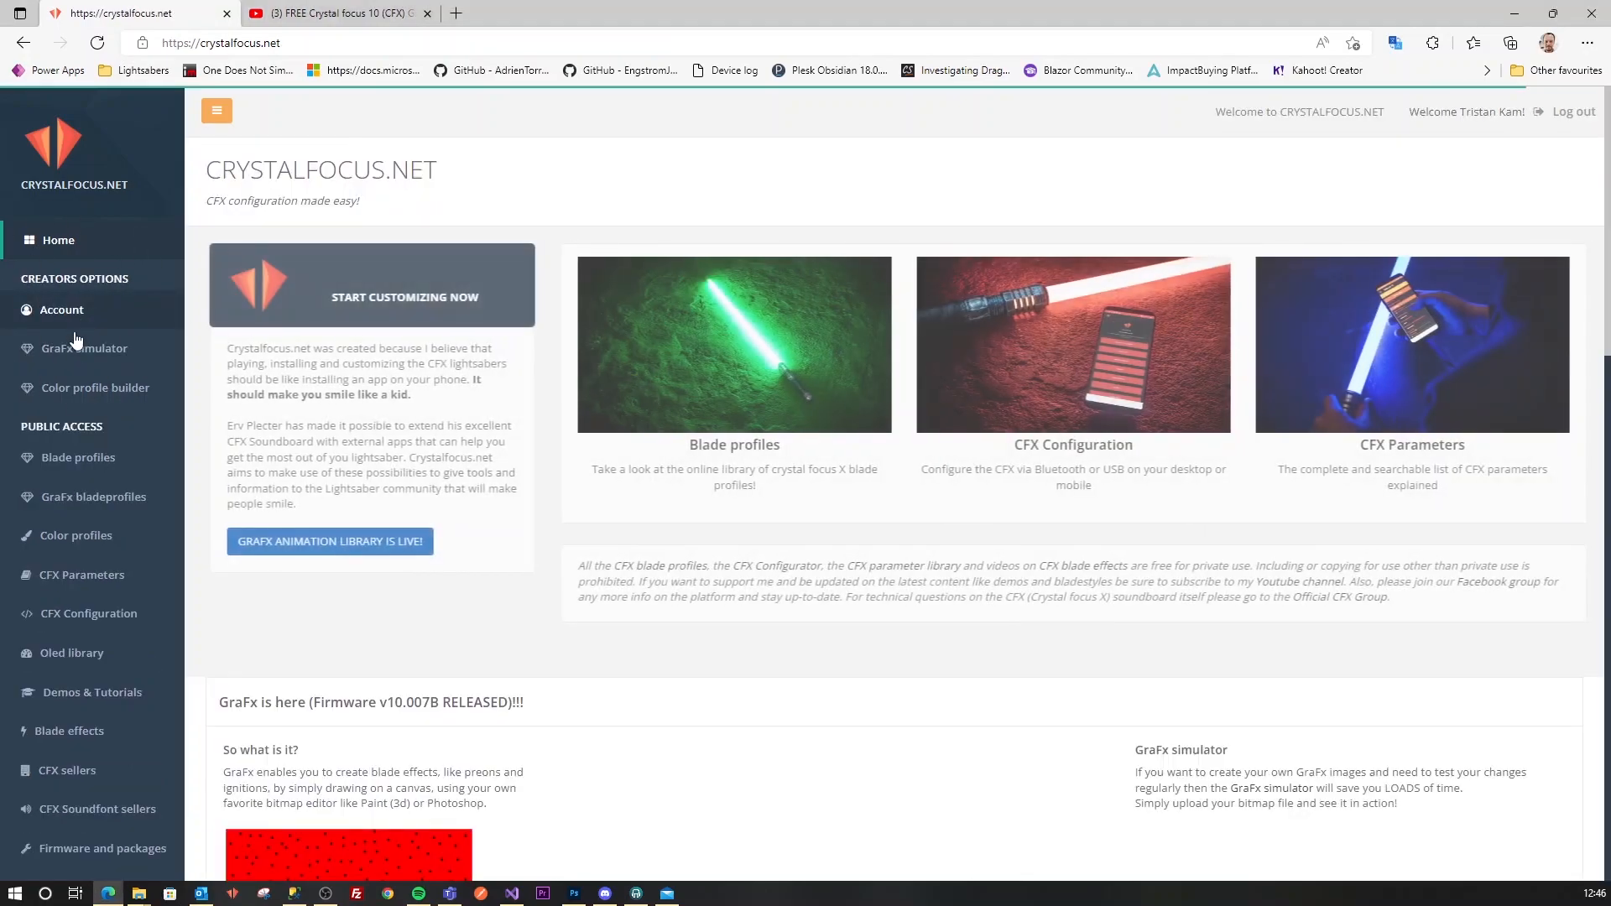
left_click(82, 352)
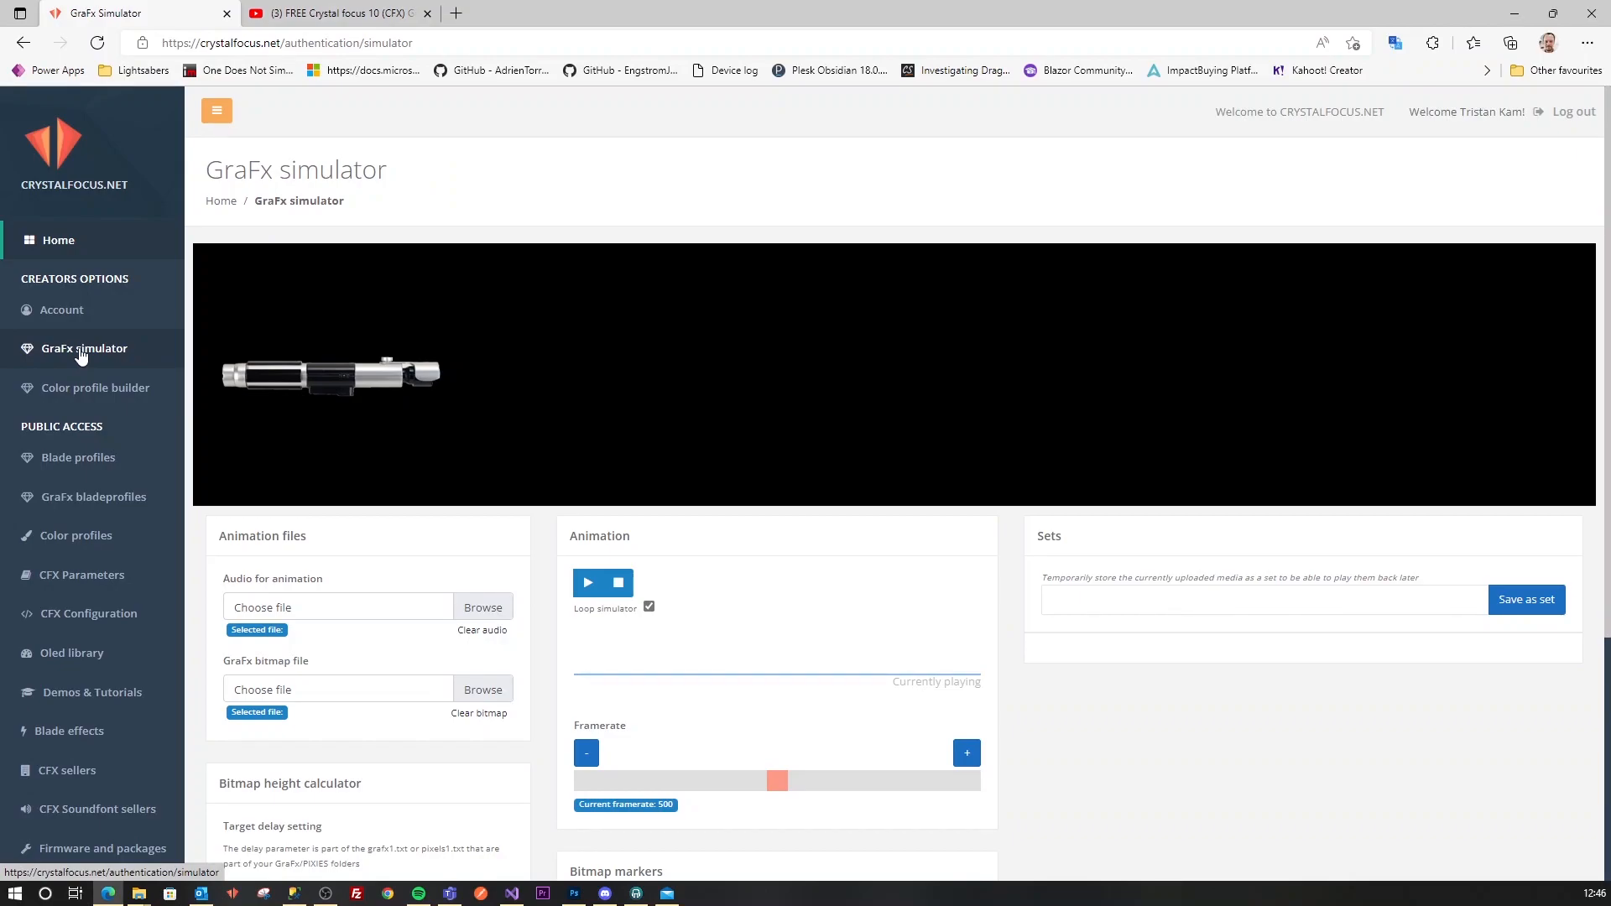
Examine the simulator's animation file inputs for the audio and the GraFx bitmap.
scroll(612, 364, "down", 3)
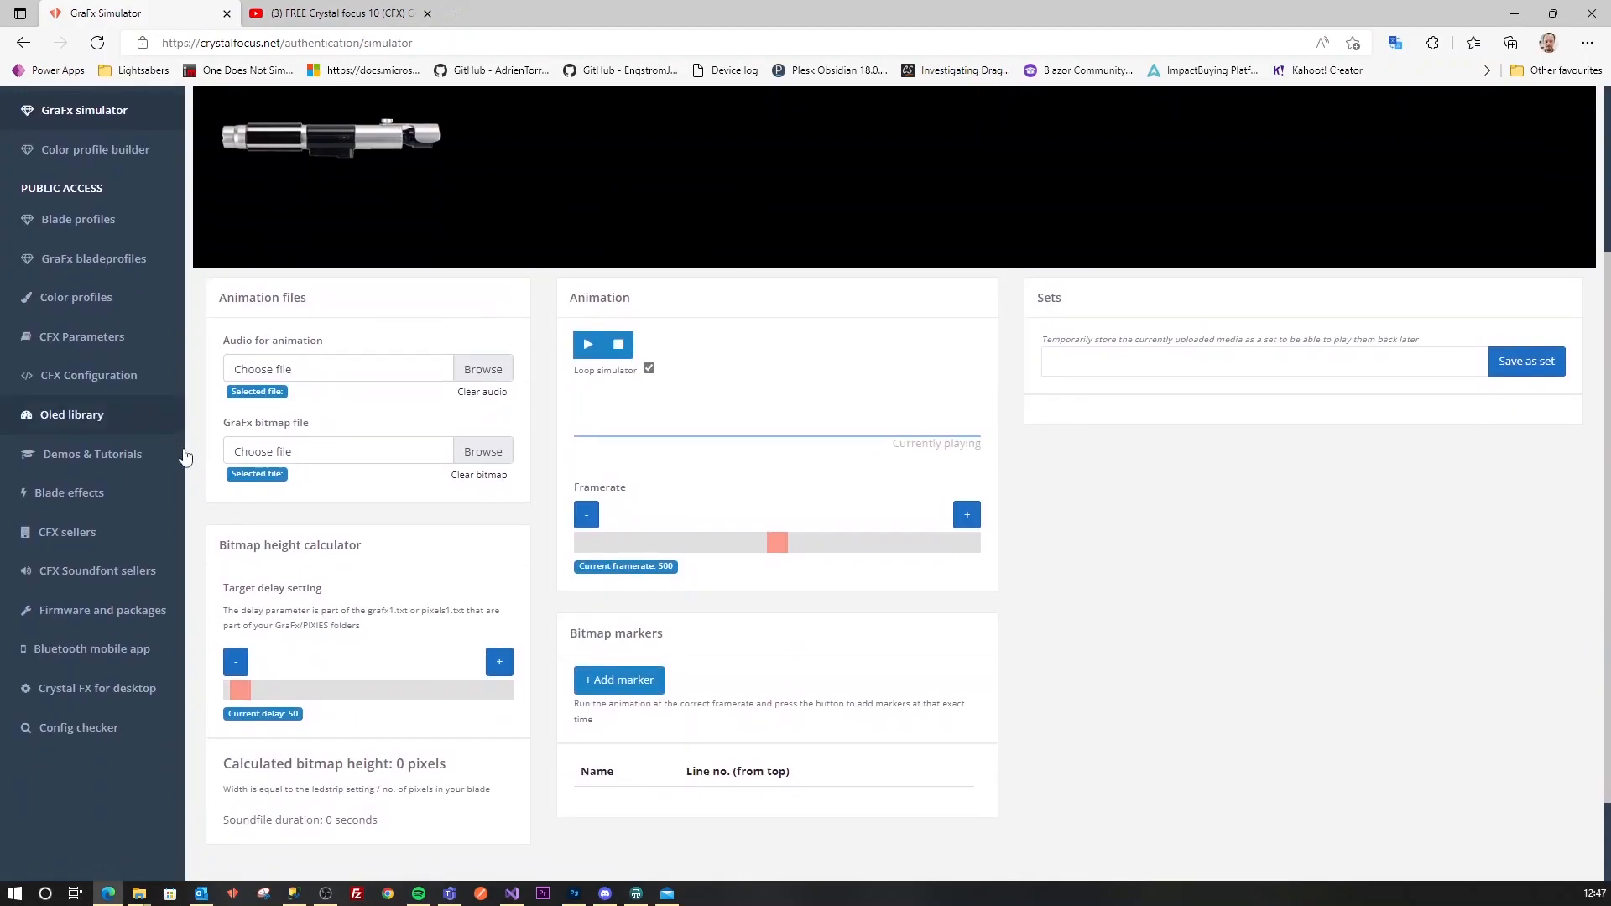
left_click_drag(218, 297, 320, 316)
left_click(345, 283)
left_click(282, 328)
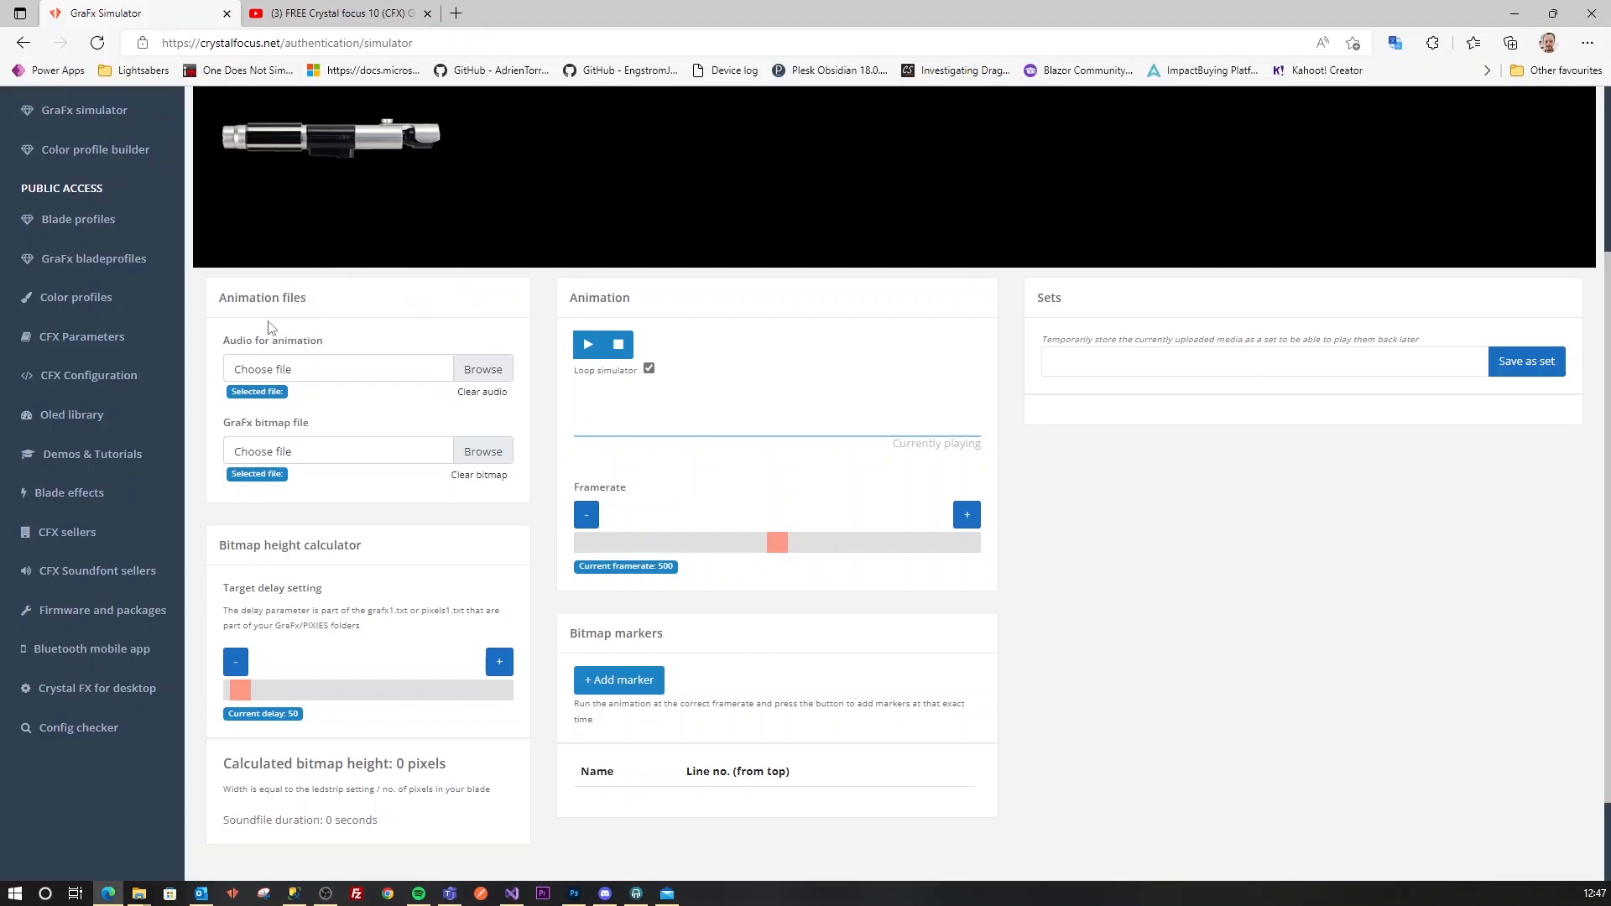
left_click_drag(224, 342, 324, 344)
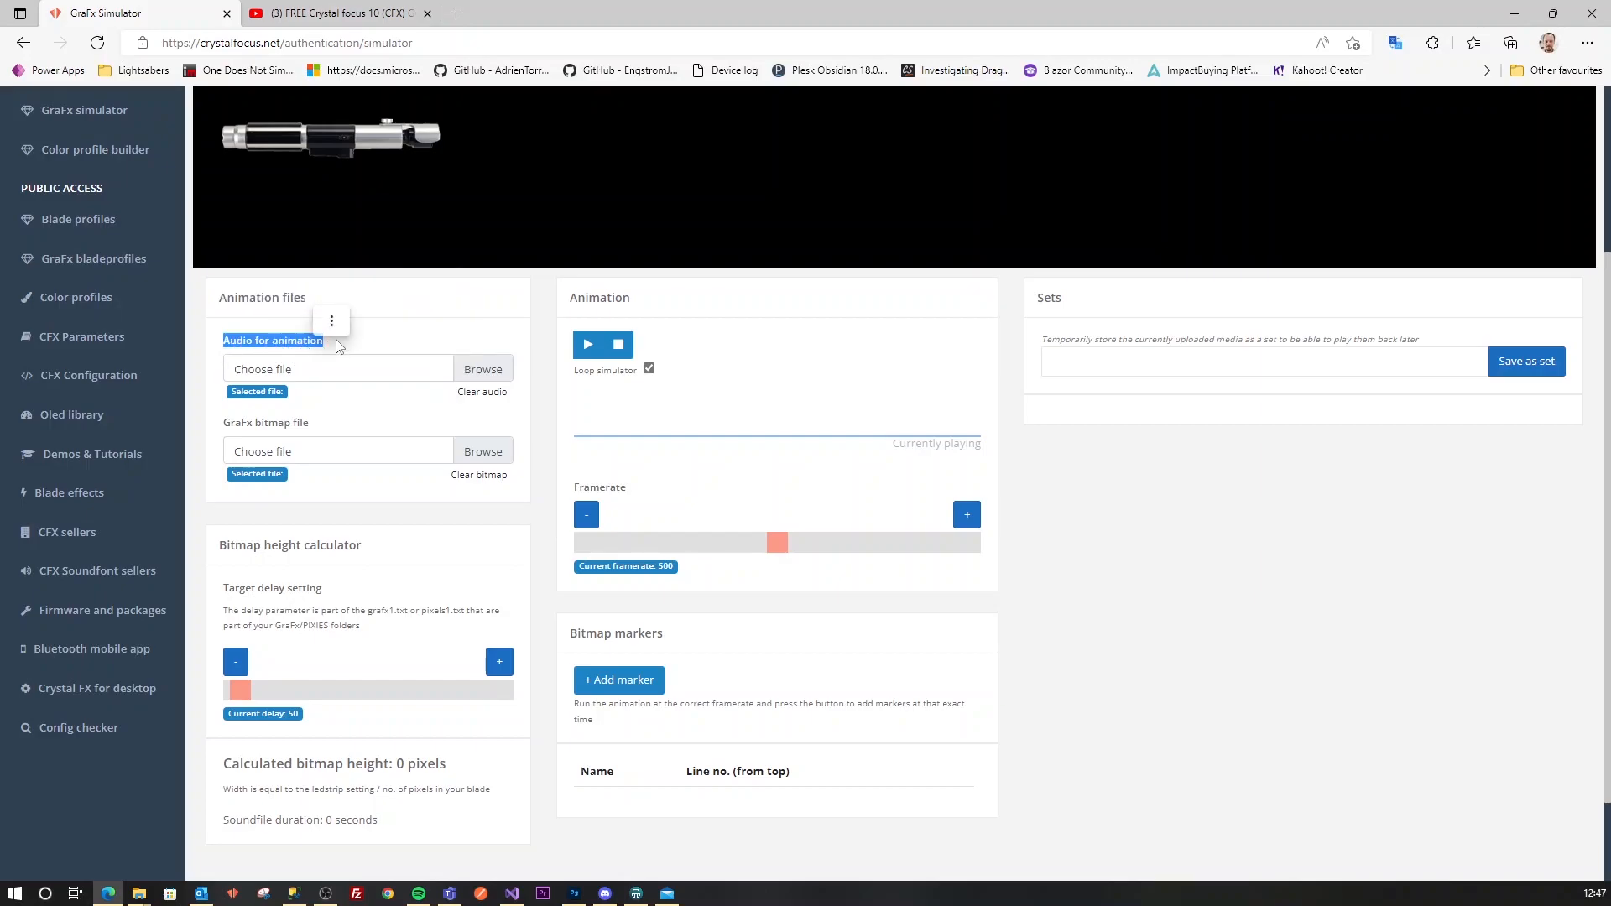
left_click(323, 421)
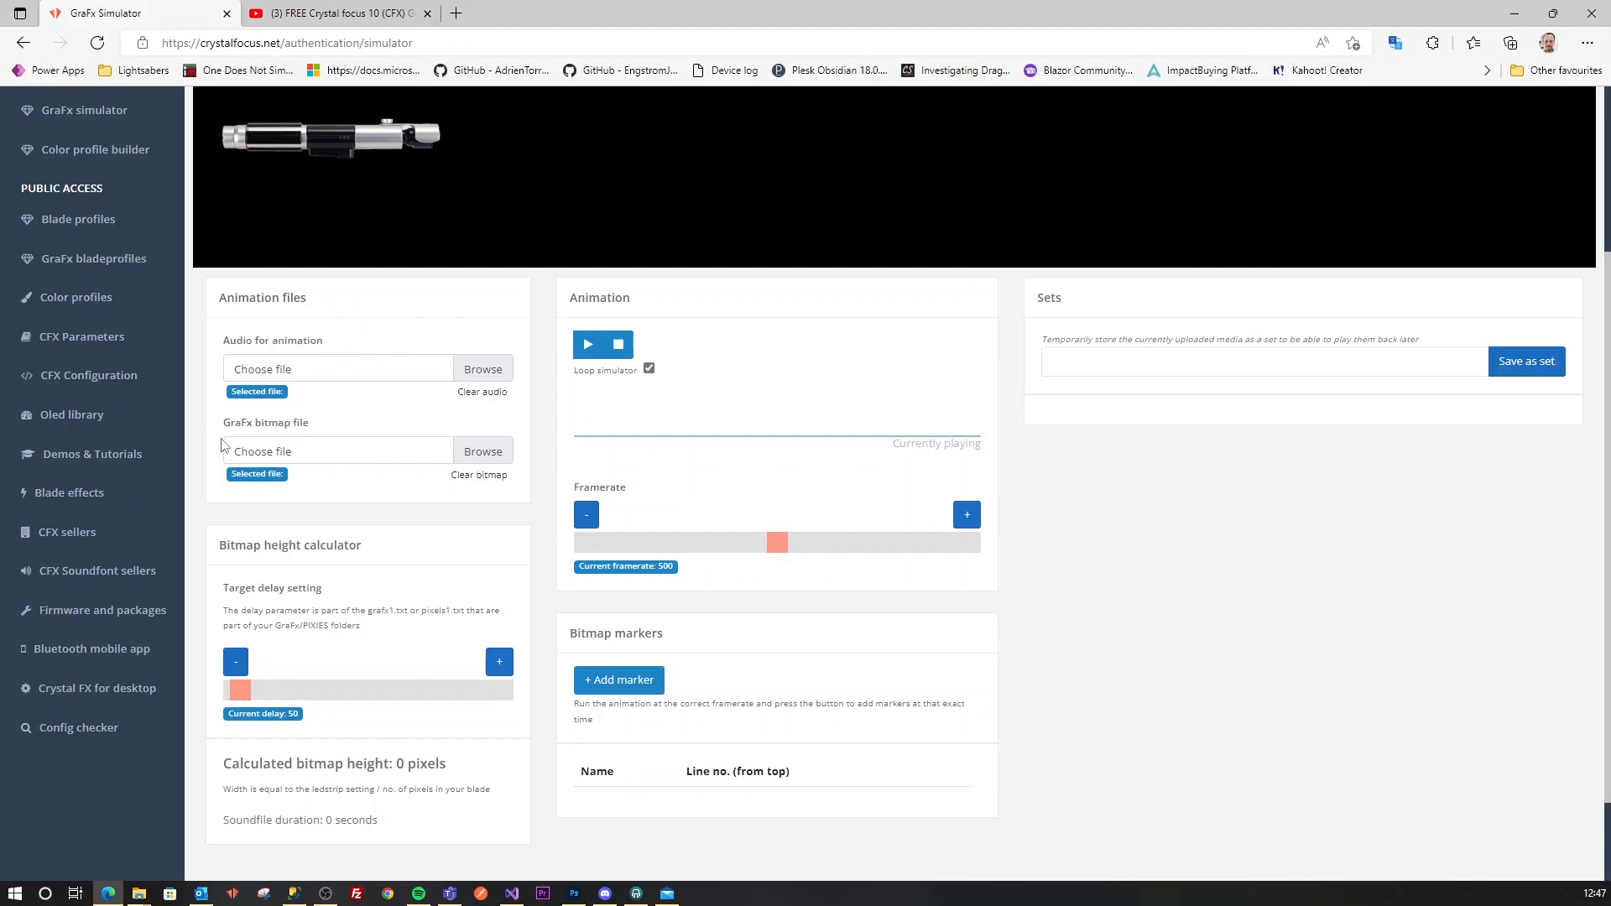
left_click_drag(225, 429, 318, 434)
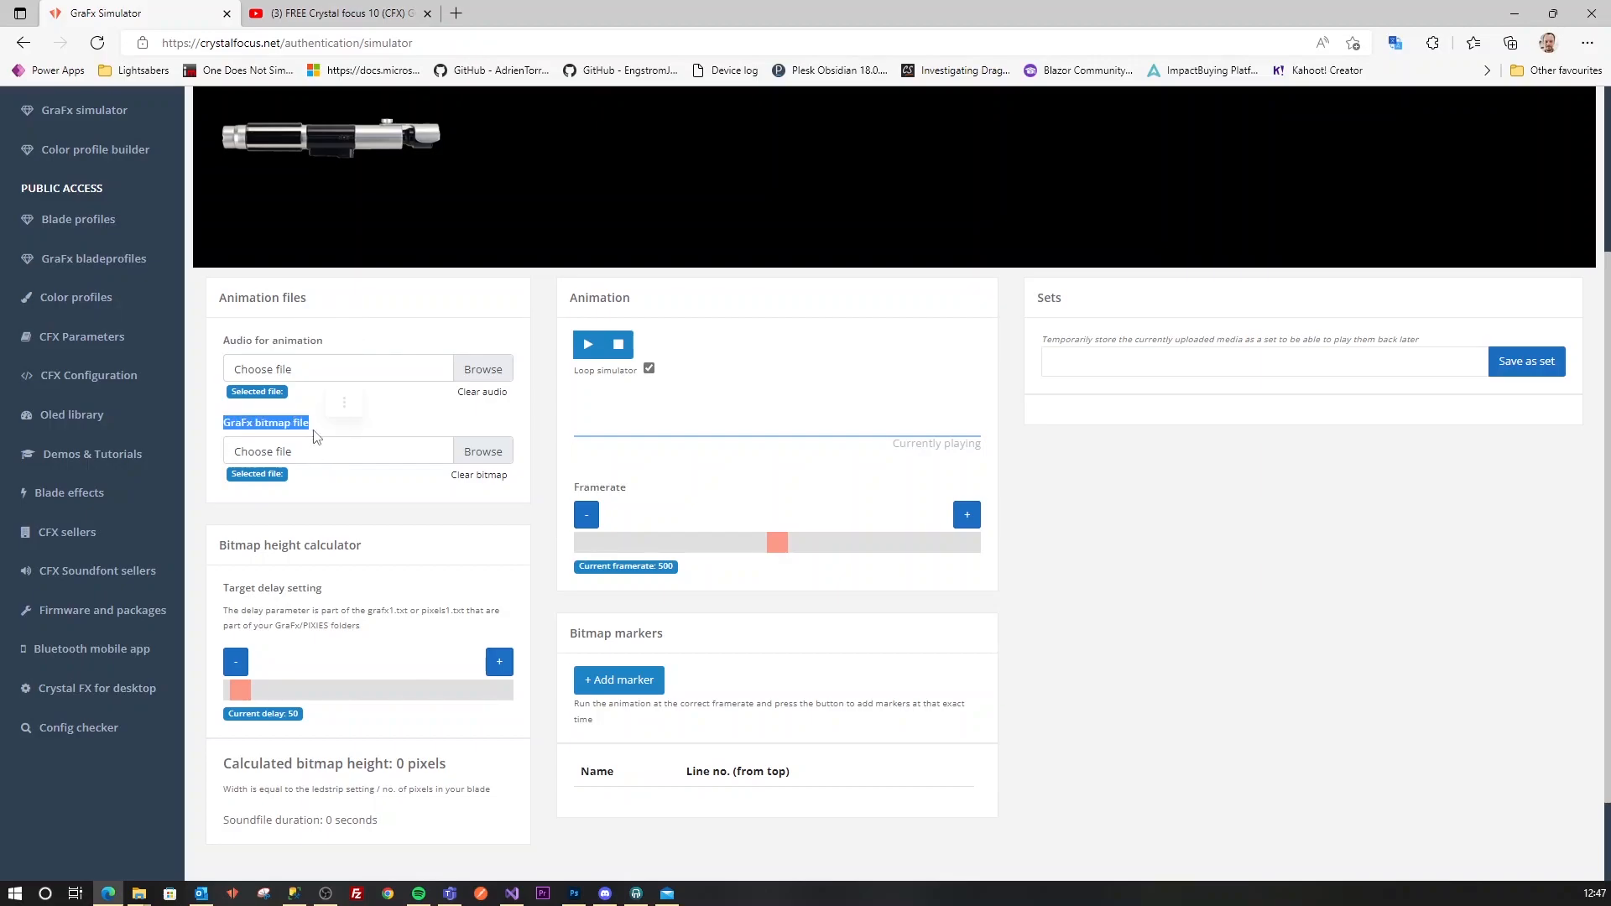
left_click(277, 423)
scroll(126, 616, "up", 3)
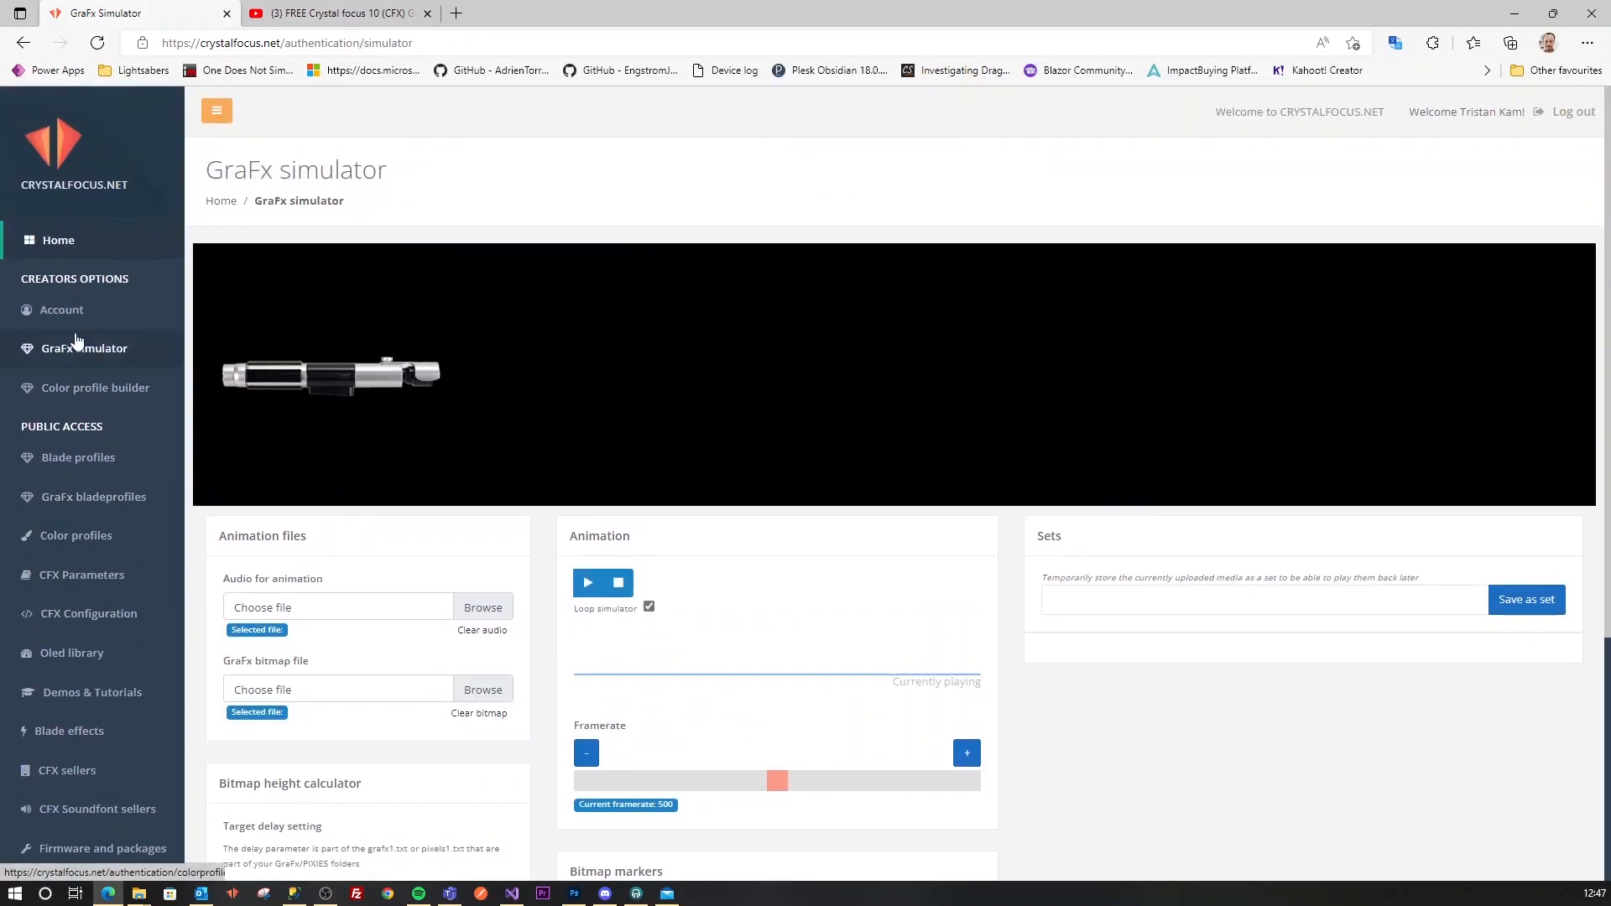
Open the step-by-step instructions for installing GraFx packages from the GraFx bladeprofiles page.
left_click(101, 500)
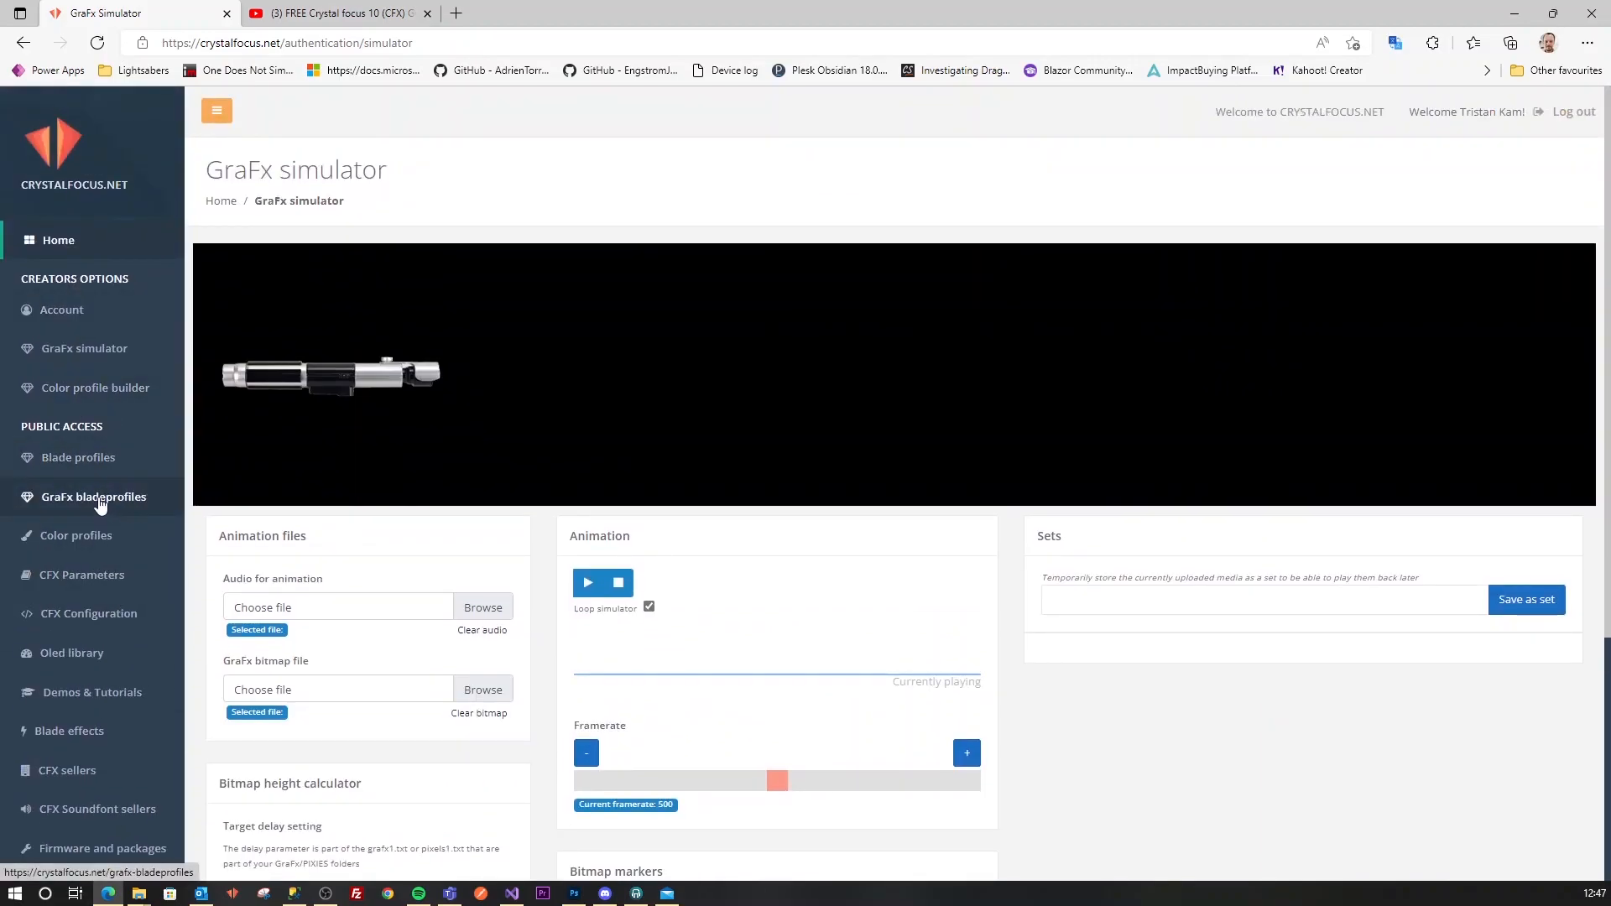
scroll(317, 642, "down", 2)
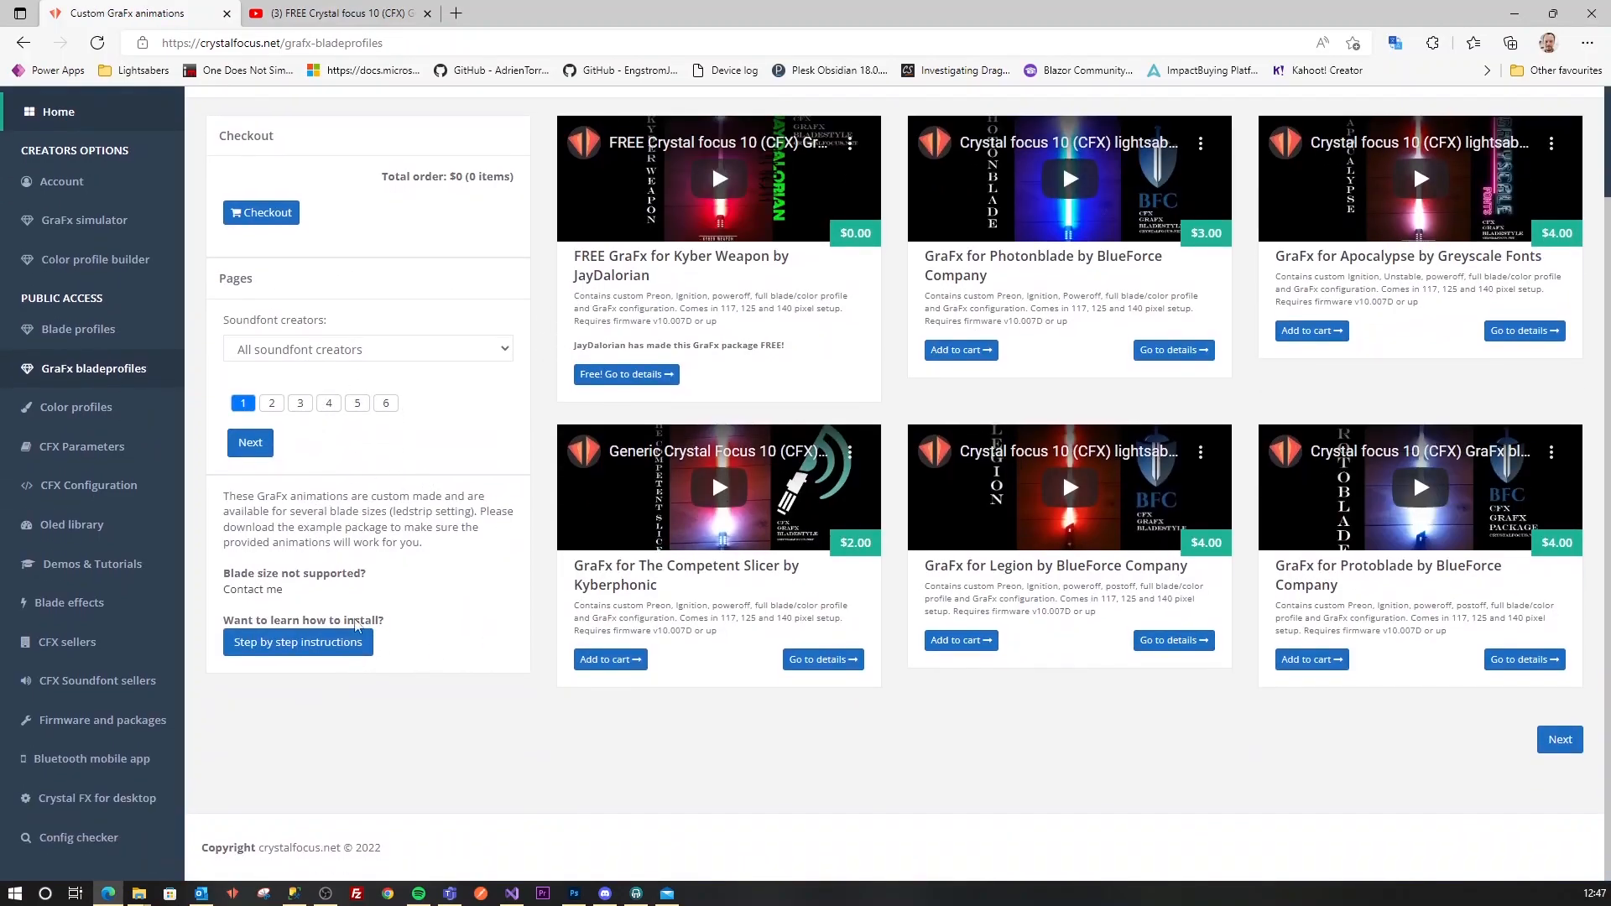
left_click(317, 642)
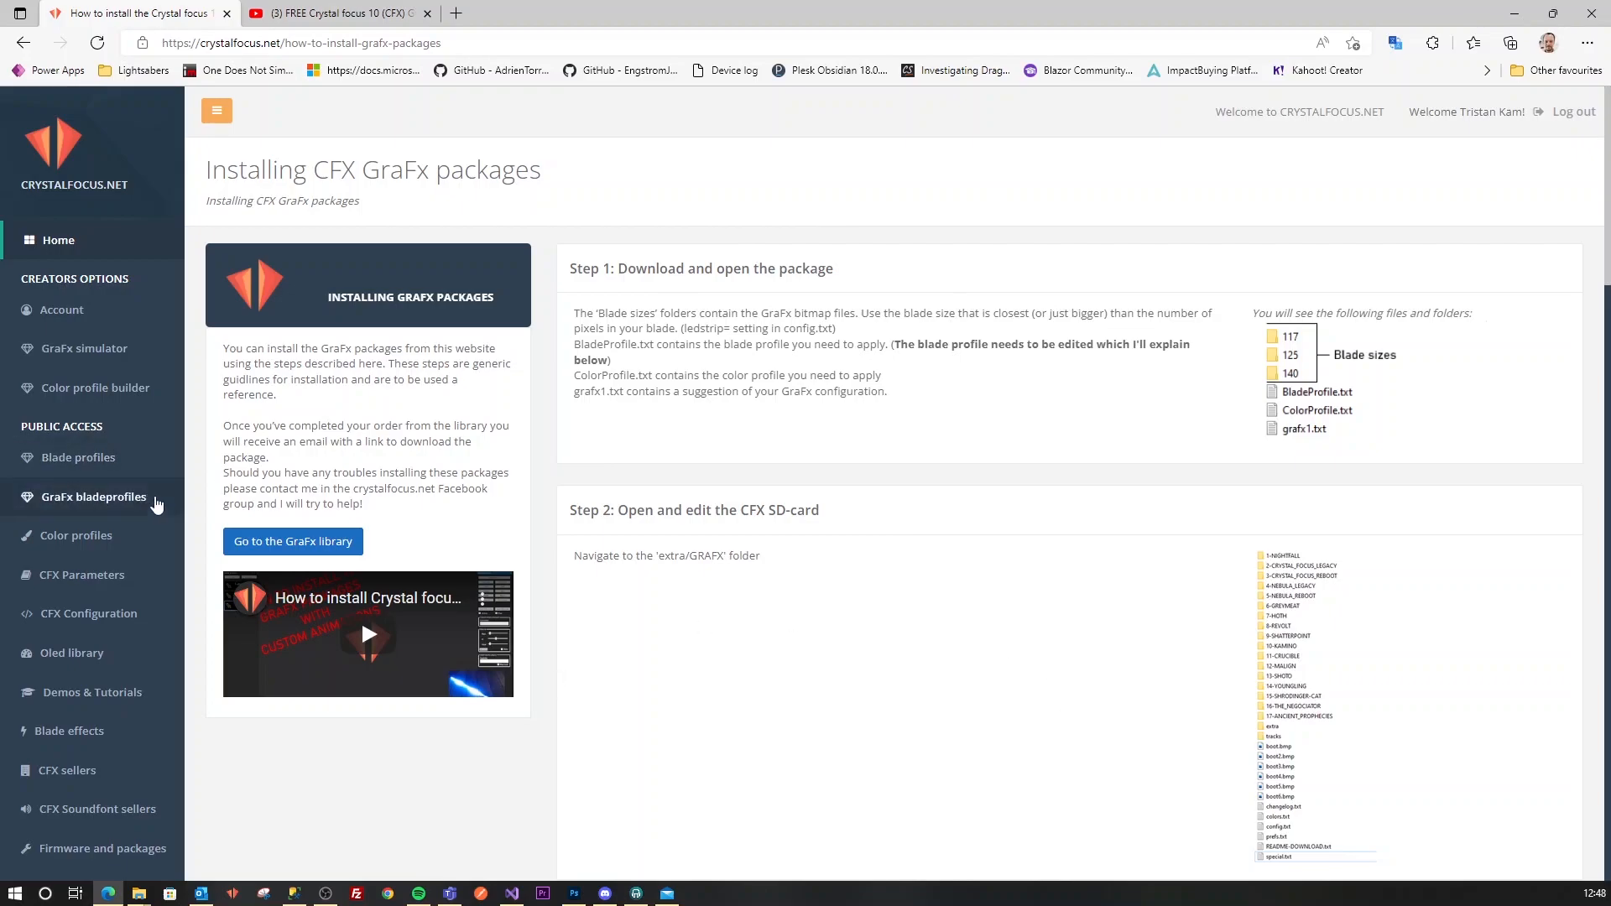
Reopen the GraFx simulator and set the bitmap height calculator's target delay to 25.
left_click(114, 354)
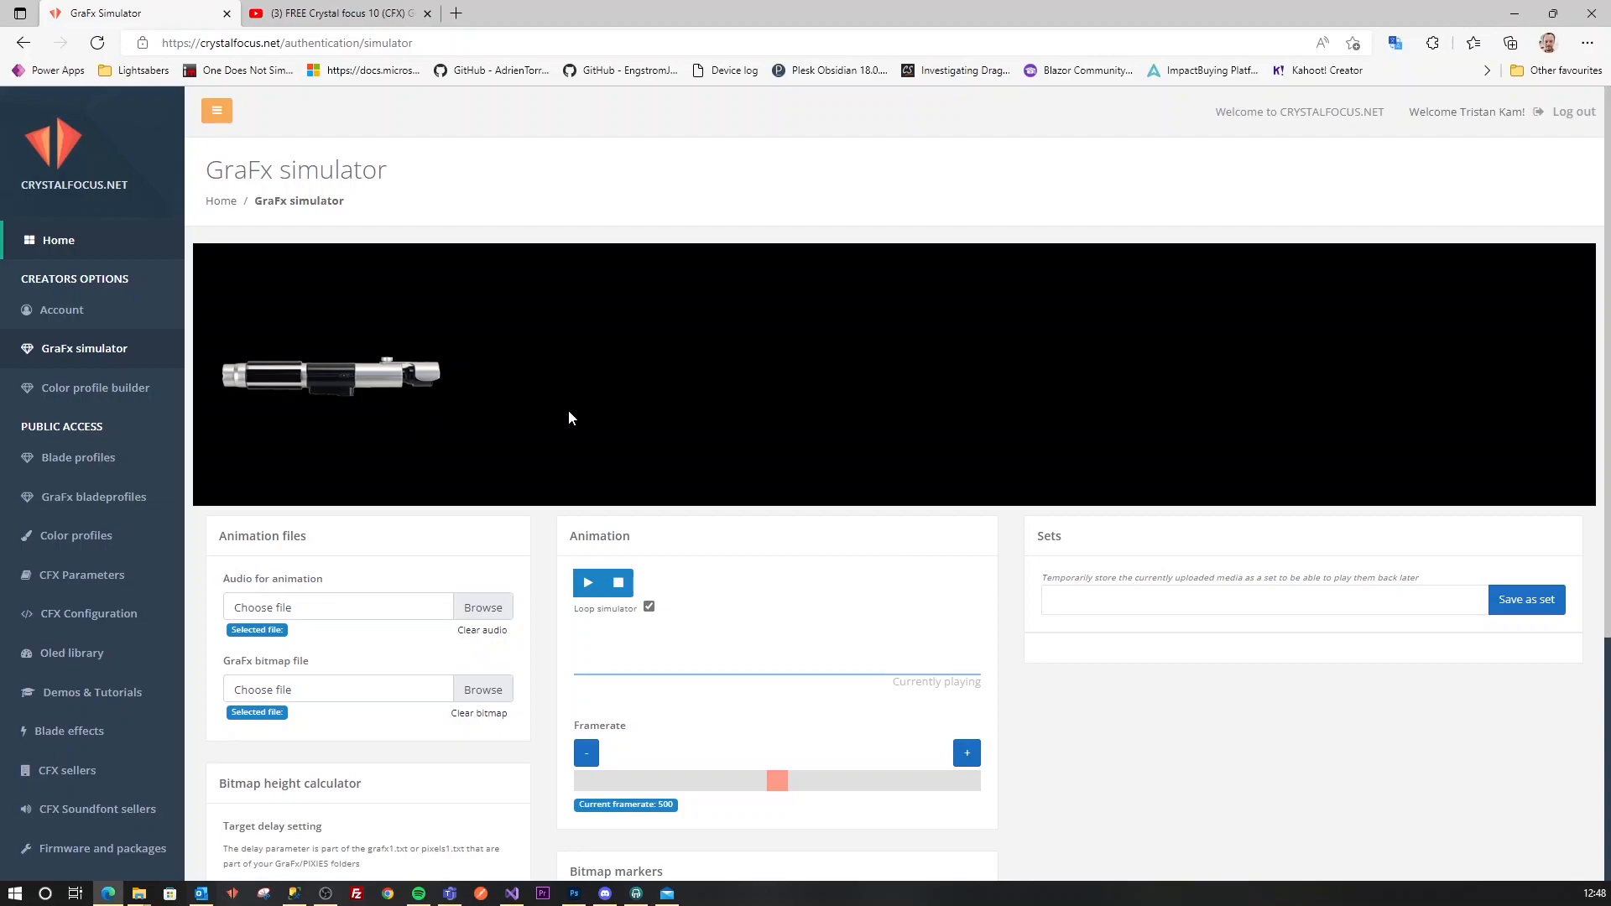
scroll(579, 402, "down", 2)
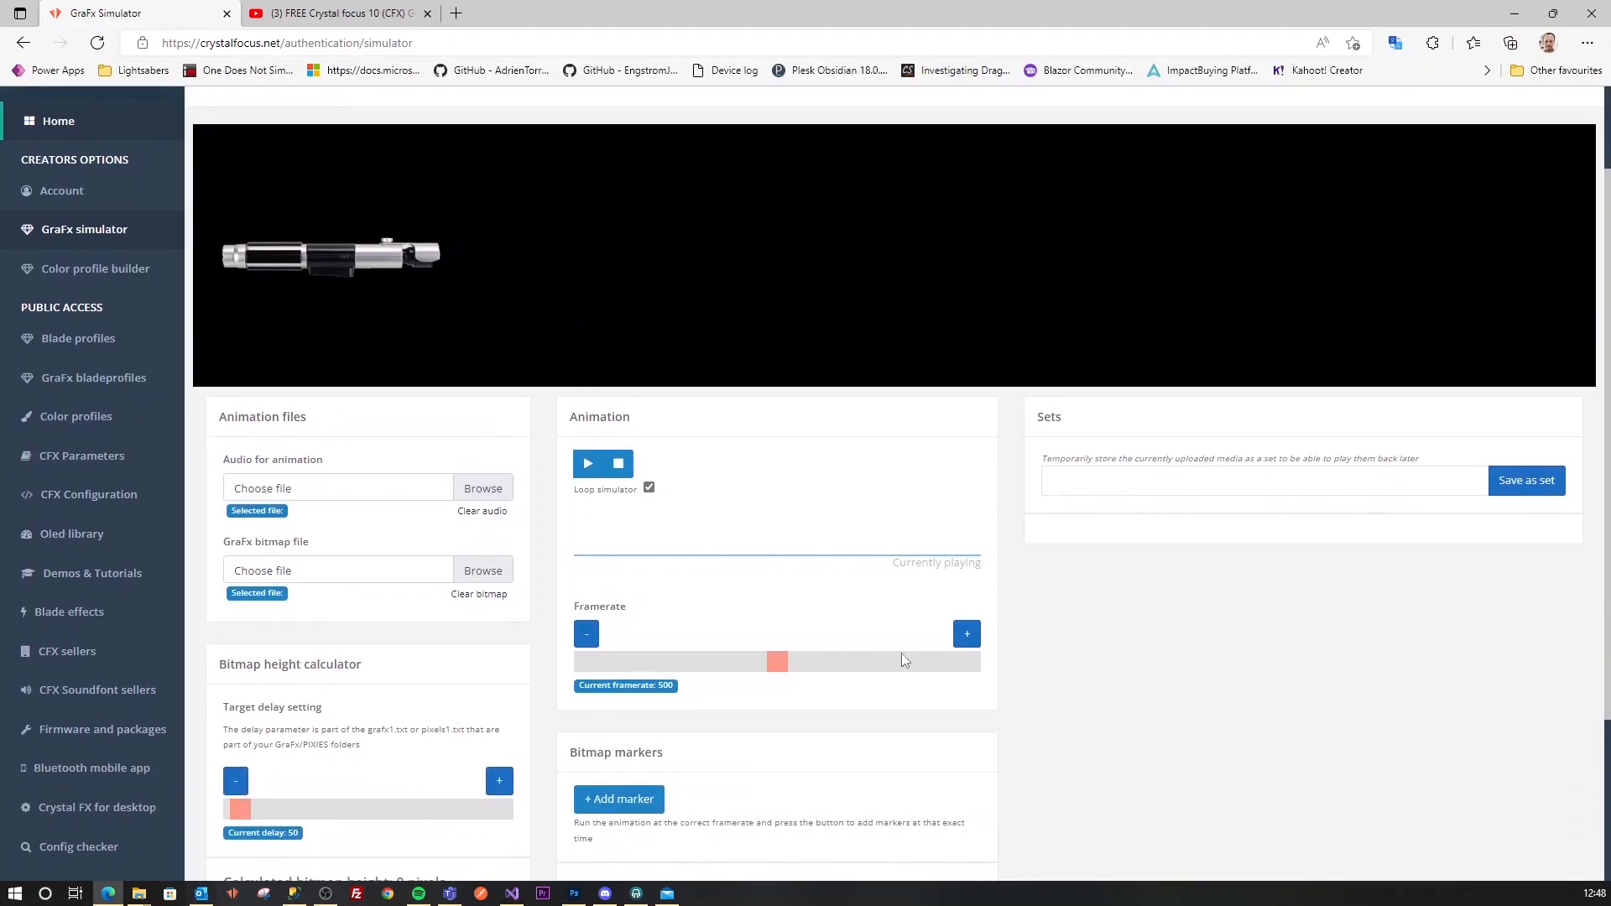
scroll(587, 705, "down", 3)
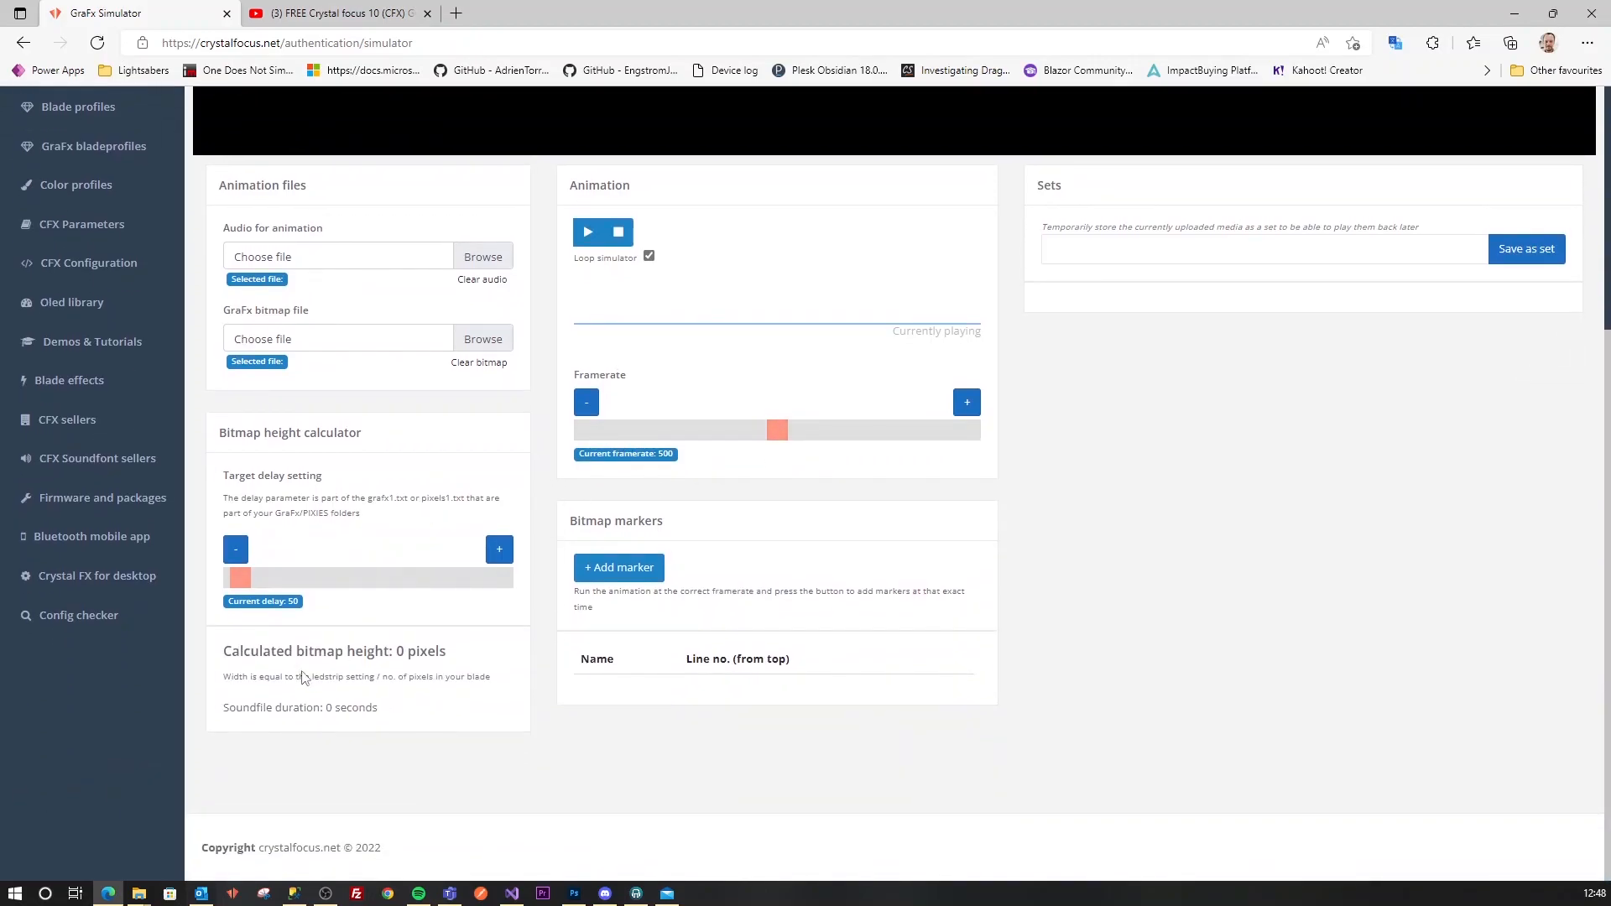
left_click_drag(241, 577, 233, 577)
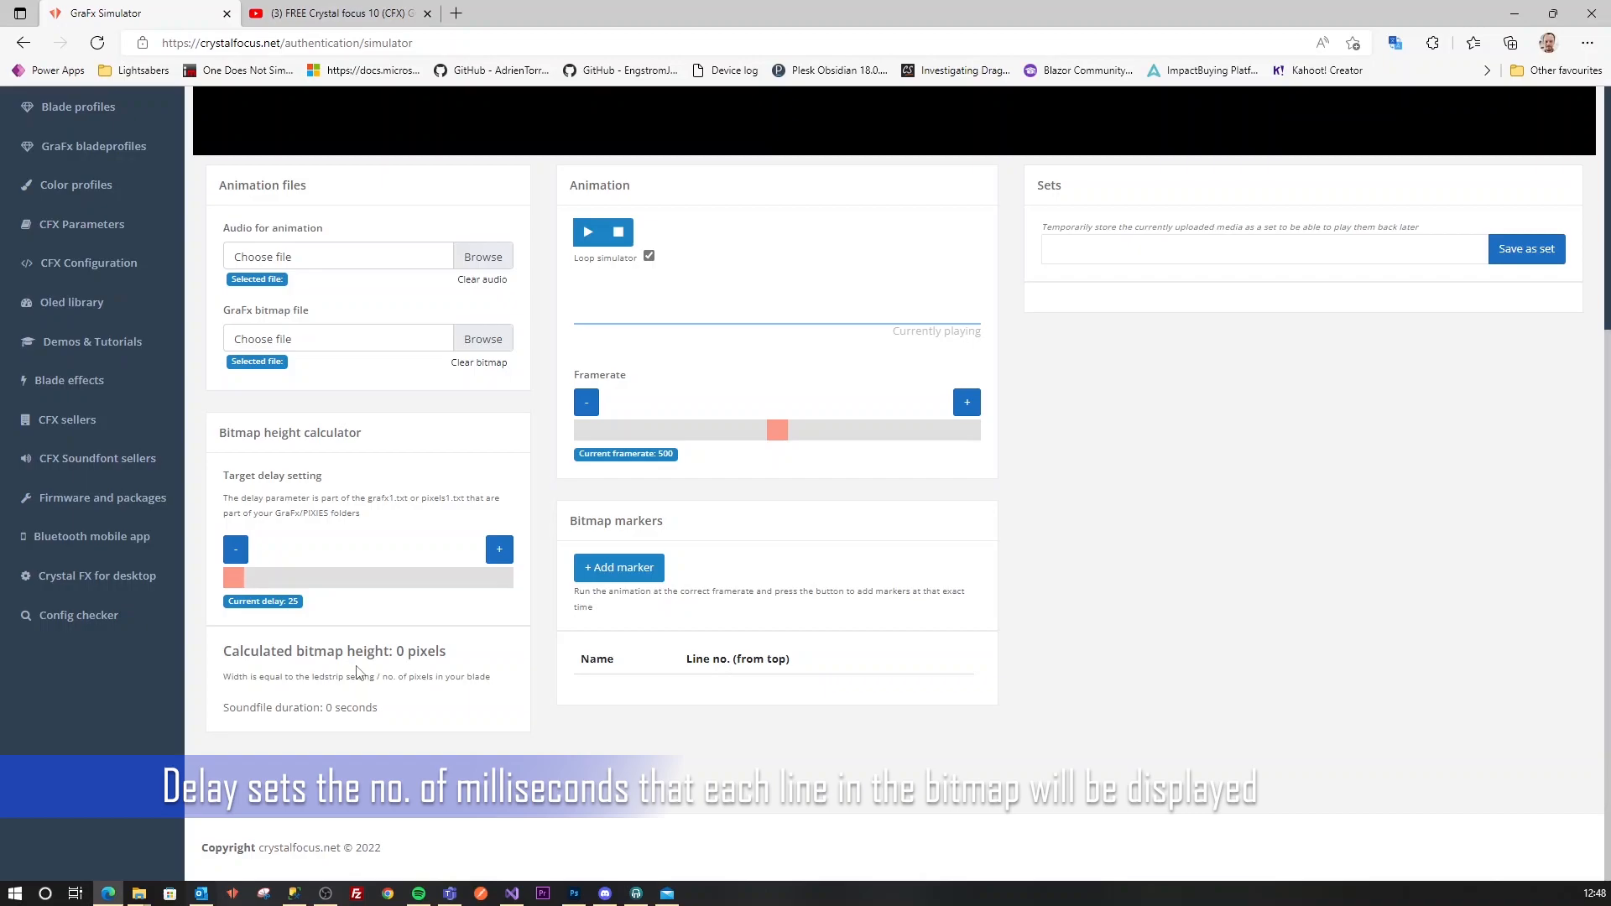
Set the animation framerate to 250.
left_click_drag(777, 431, 683, 438)
left_click(588, 406)
left_click(590, 407)
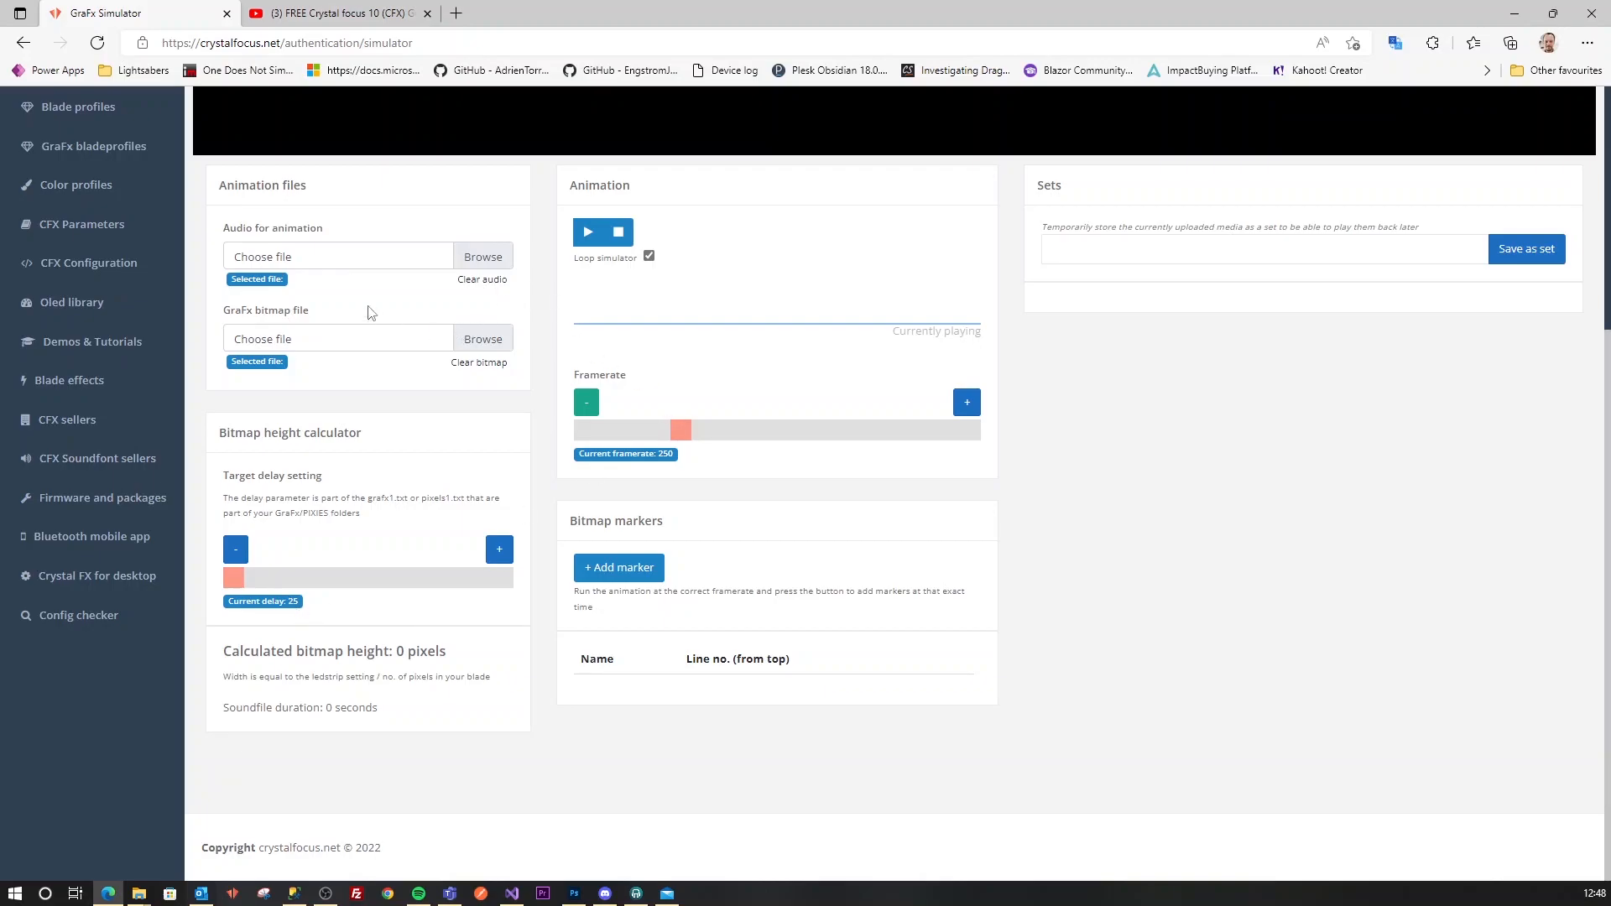
Load preon1.wav from the DEMO-2702 folder as the audio for the animation.
left_click(474, 265)
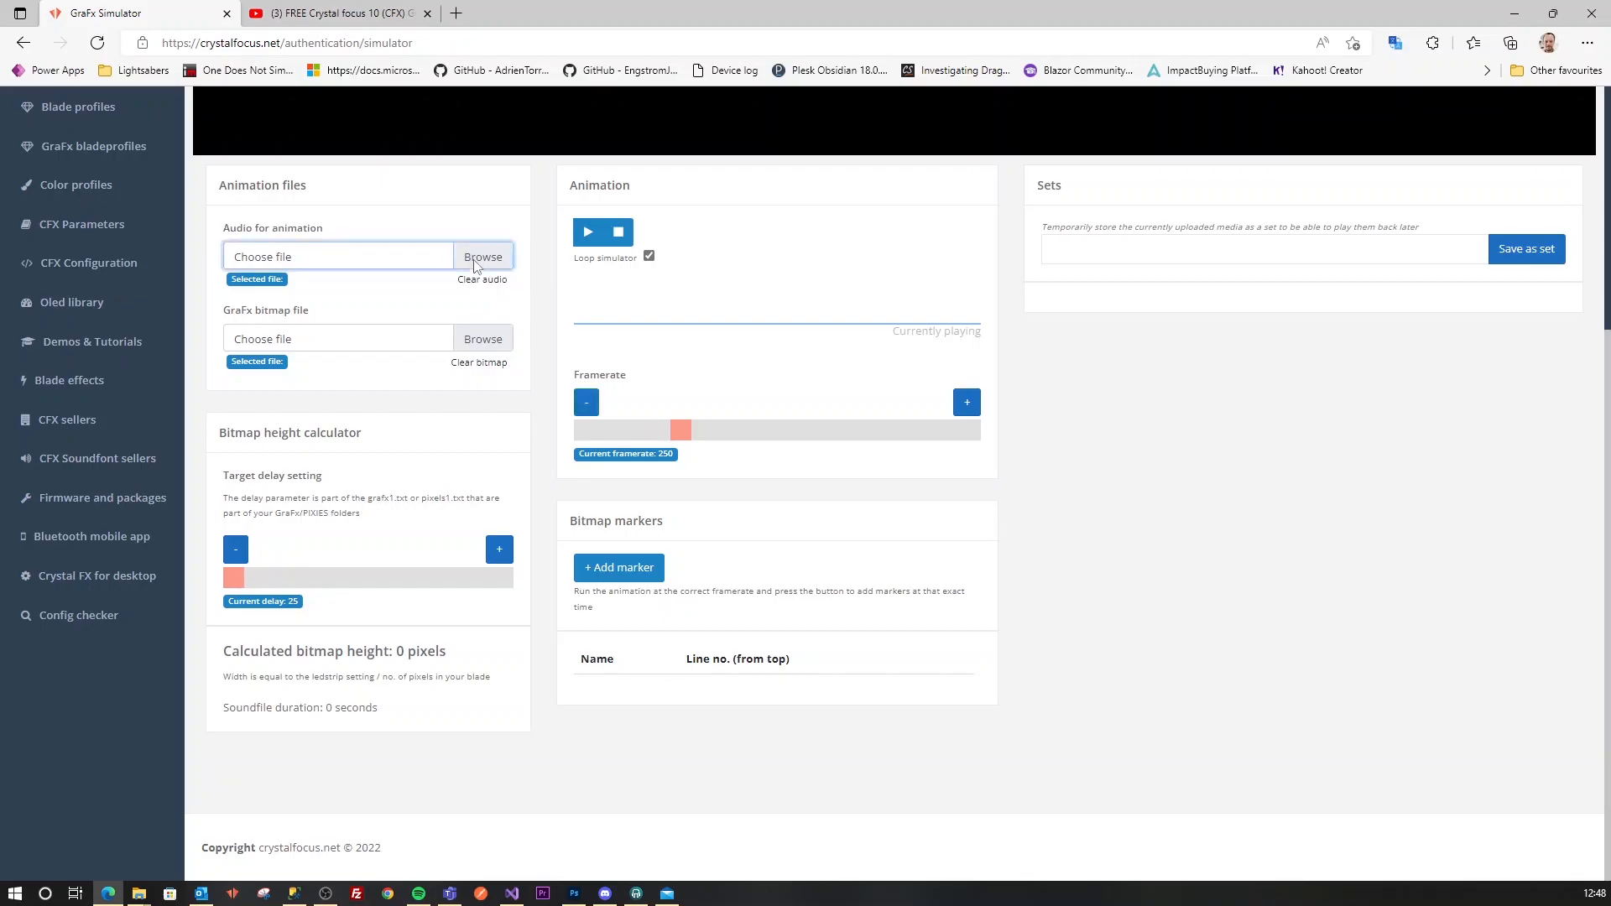
scroll(120, 263, "up", 10)
left_click(77, 230)
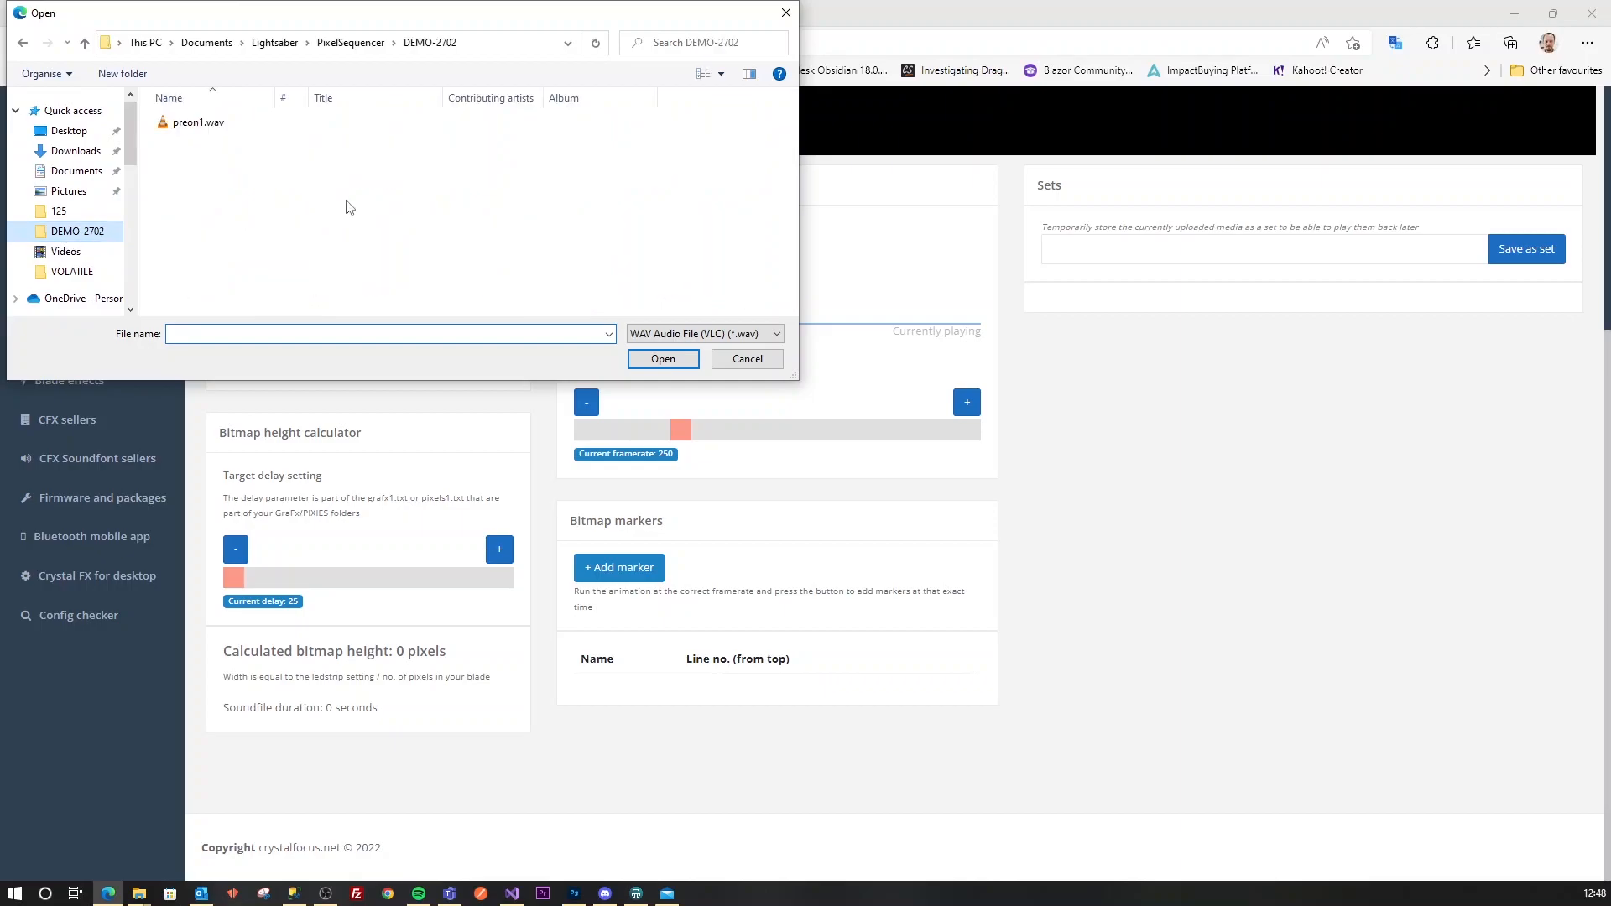
double_click(241, 132)
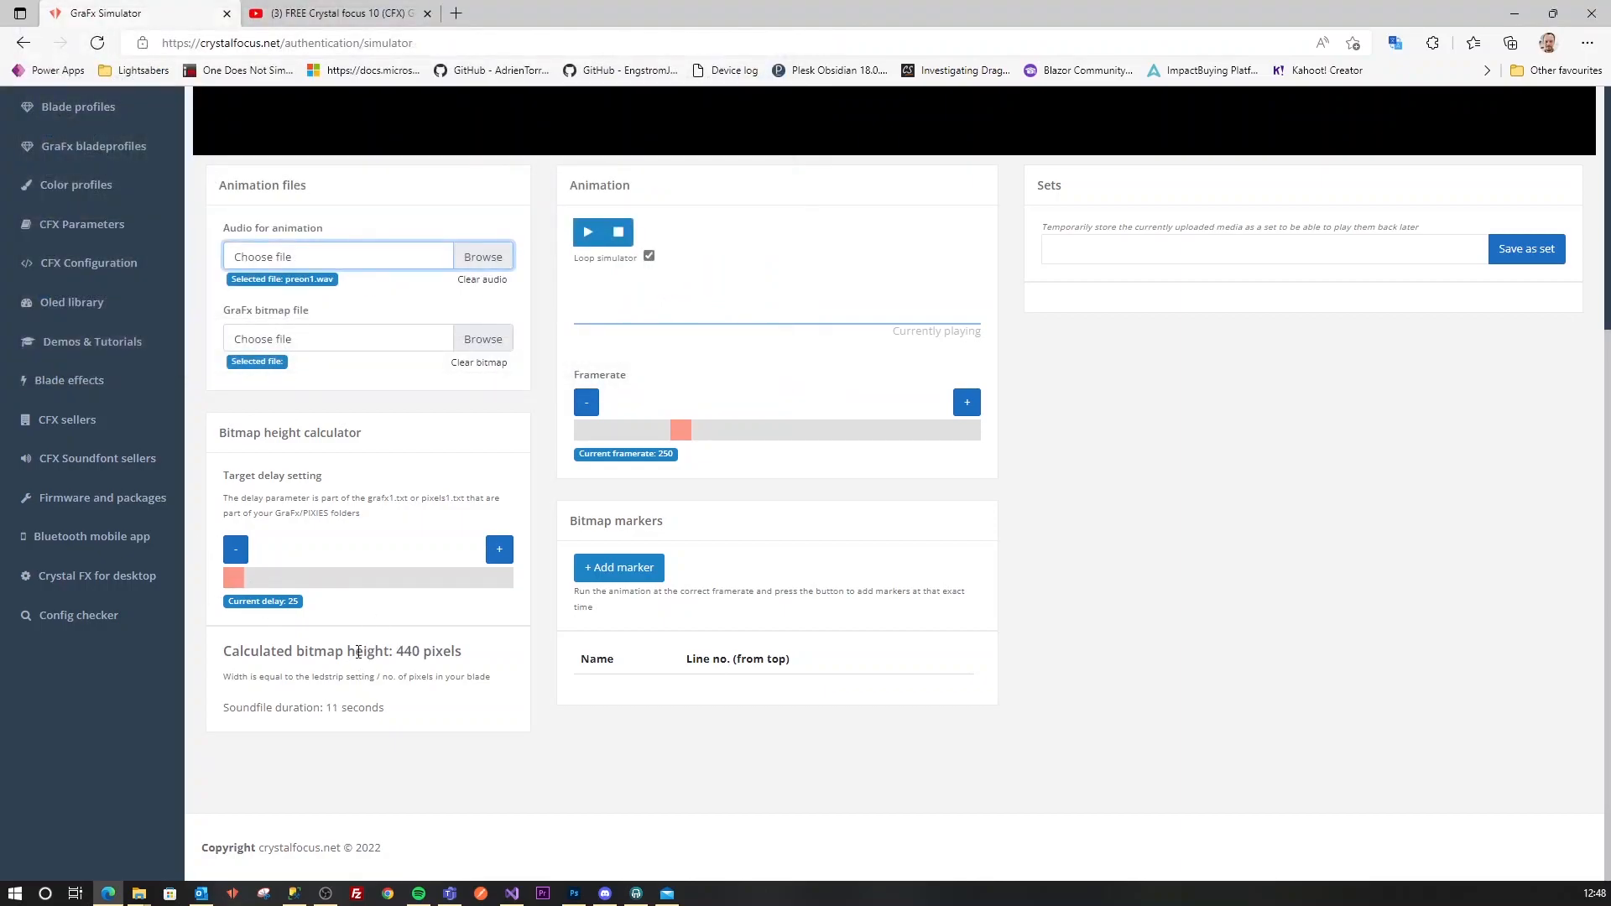
Read the calculated bitmap height for the loaded audio file.
double_click(402, 652)
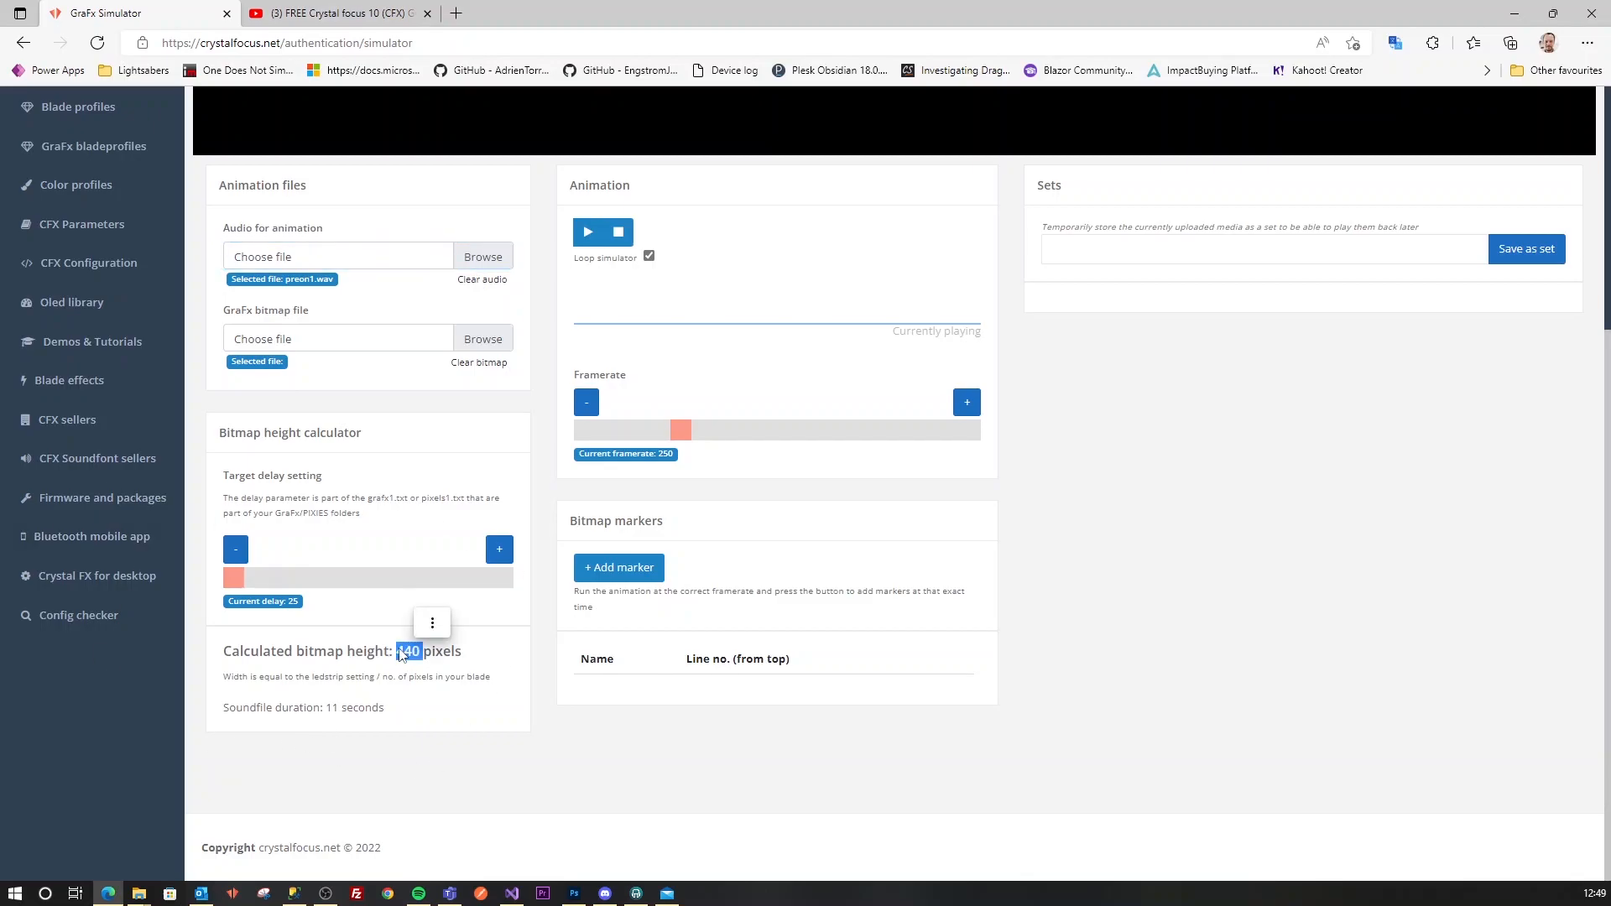
left_click(411, 660)
scroll(1047, 651, "up", 3)
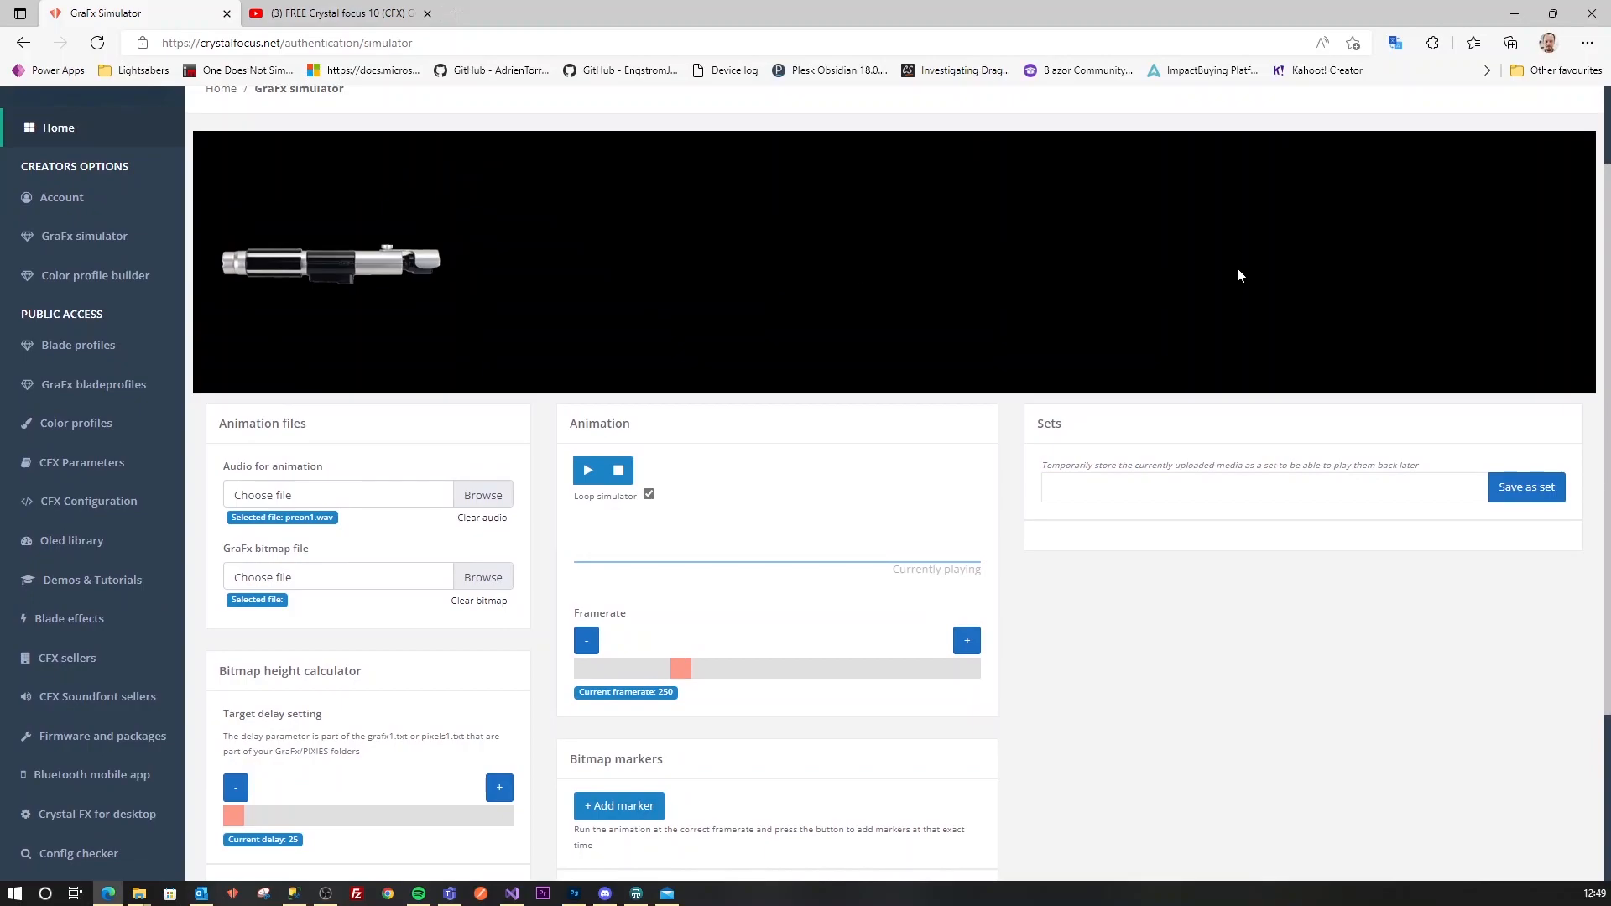
Check the bitmap height calculator's result and its note about the bitmap width for the loaded sound file.
scroll(813, 450, "down", 2)
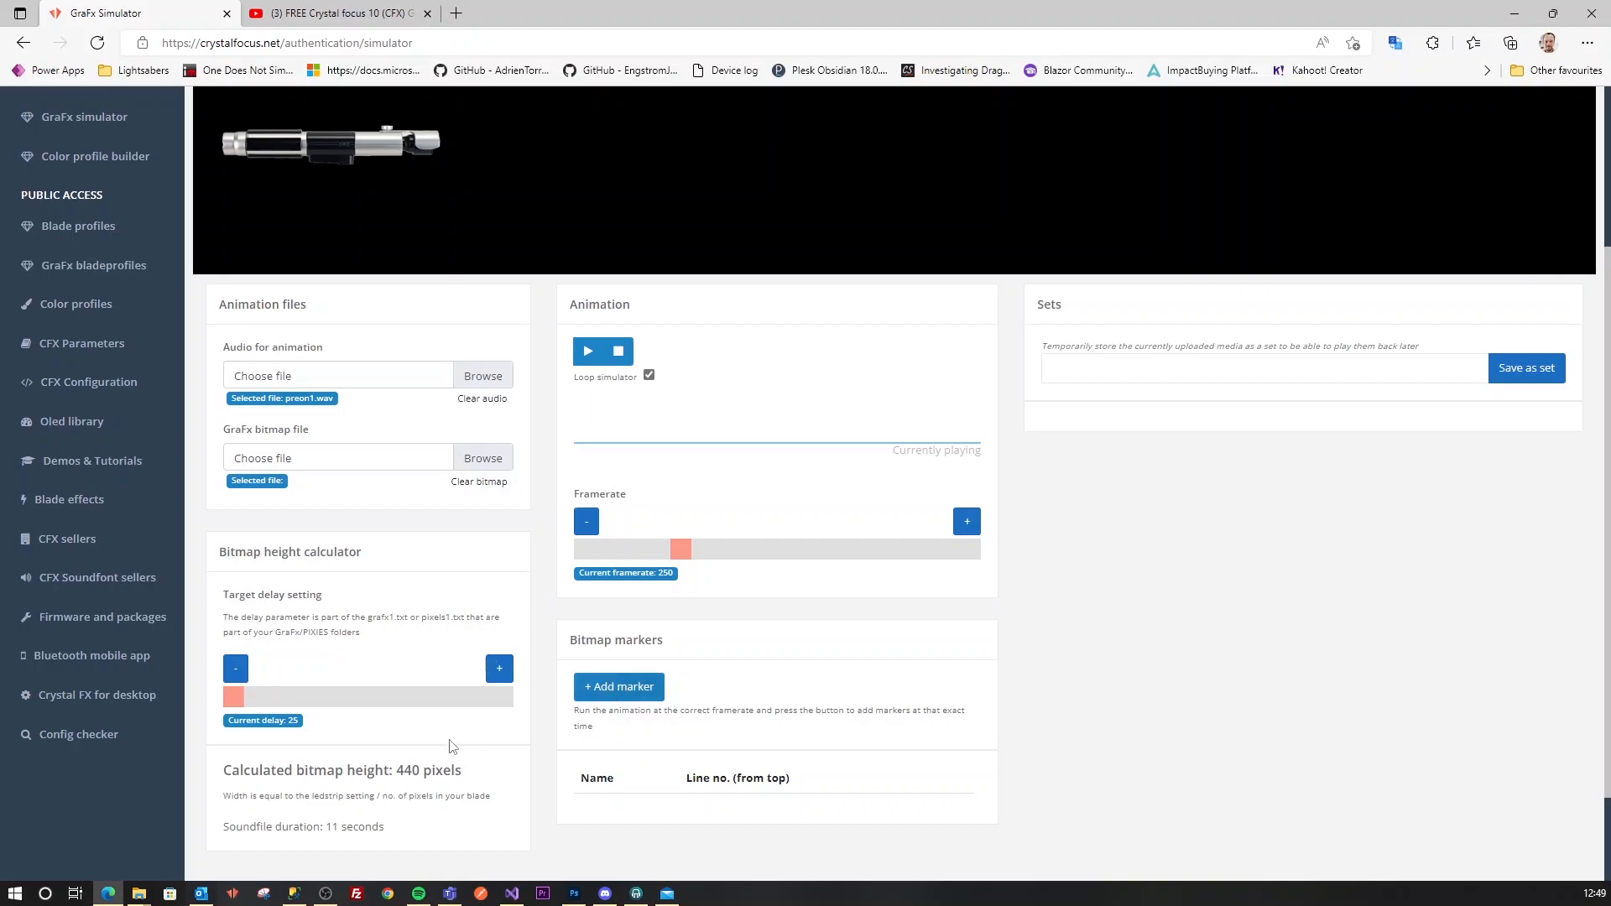
scroll(457, 746, "down", 2)
left_click_drag(398, 651, 460, 663)
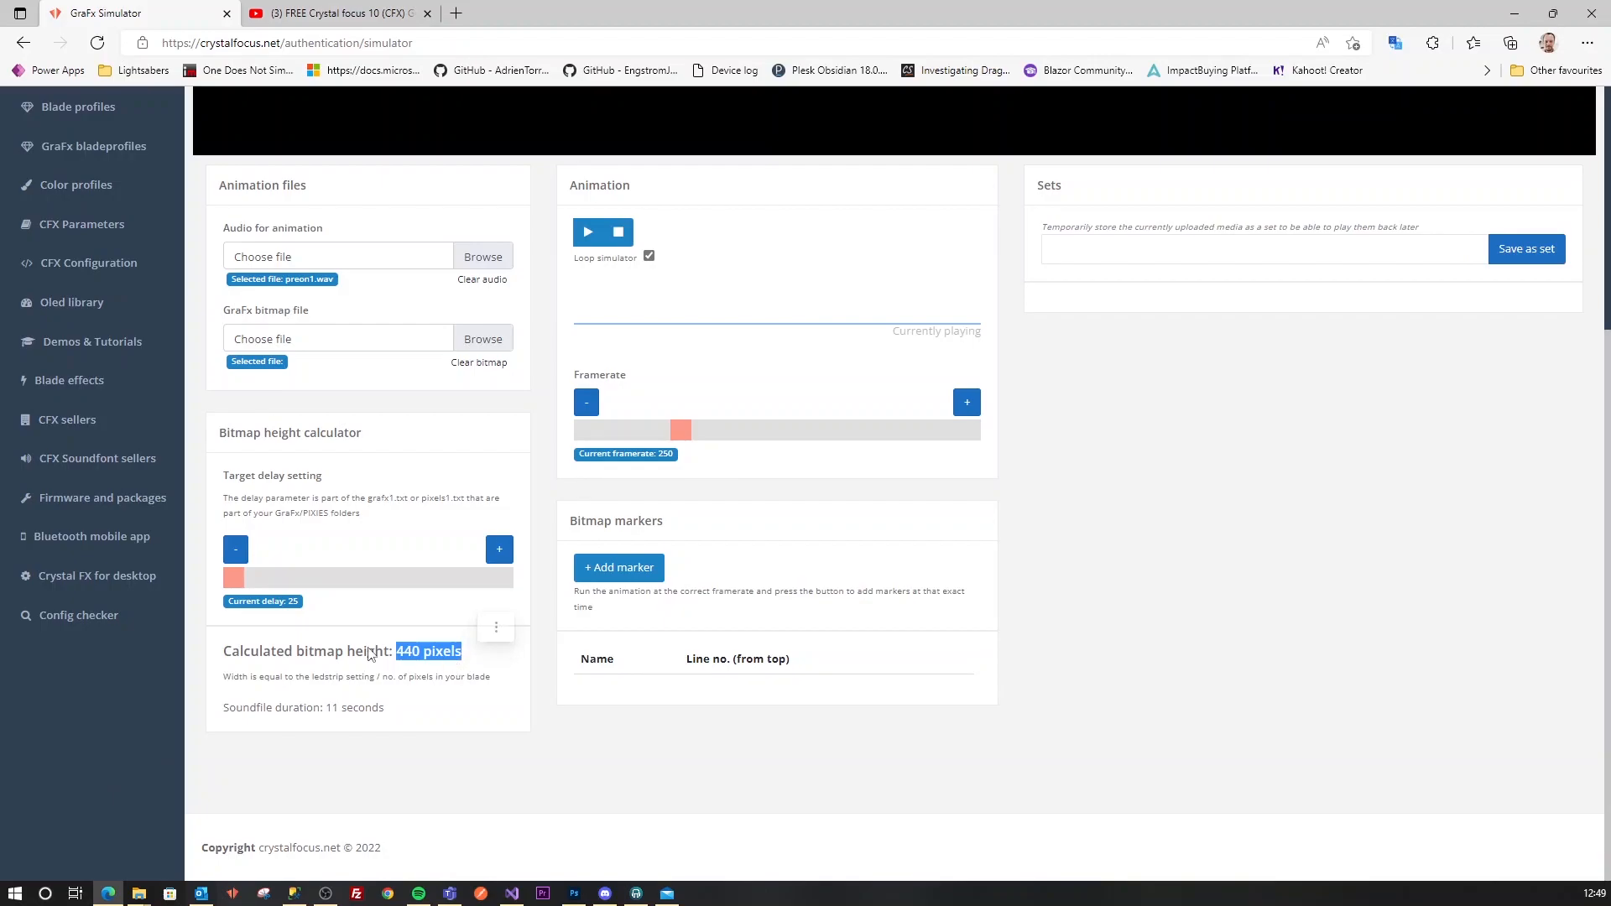
left_click(405, 658)
left_click_drag(396, 653, 467, 654)
left_click(360, 513)
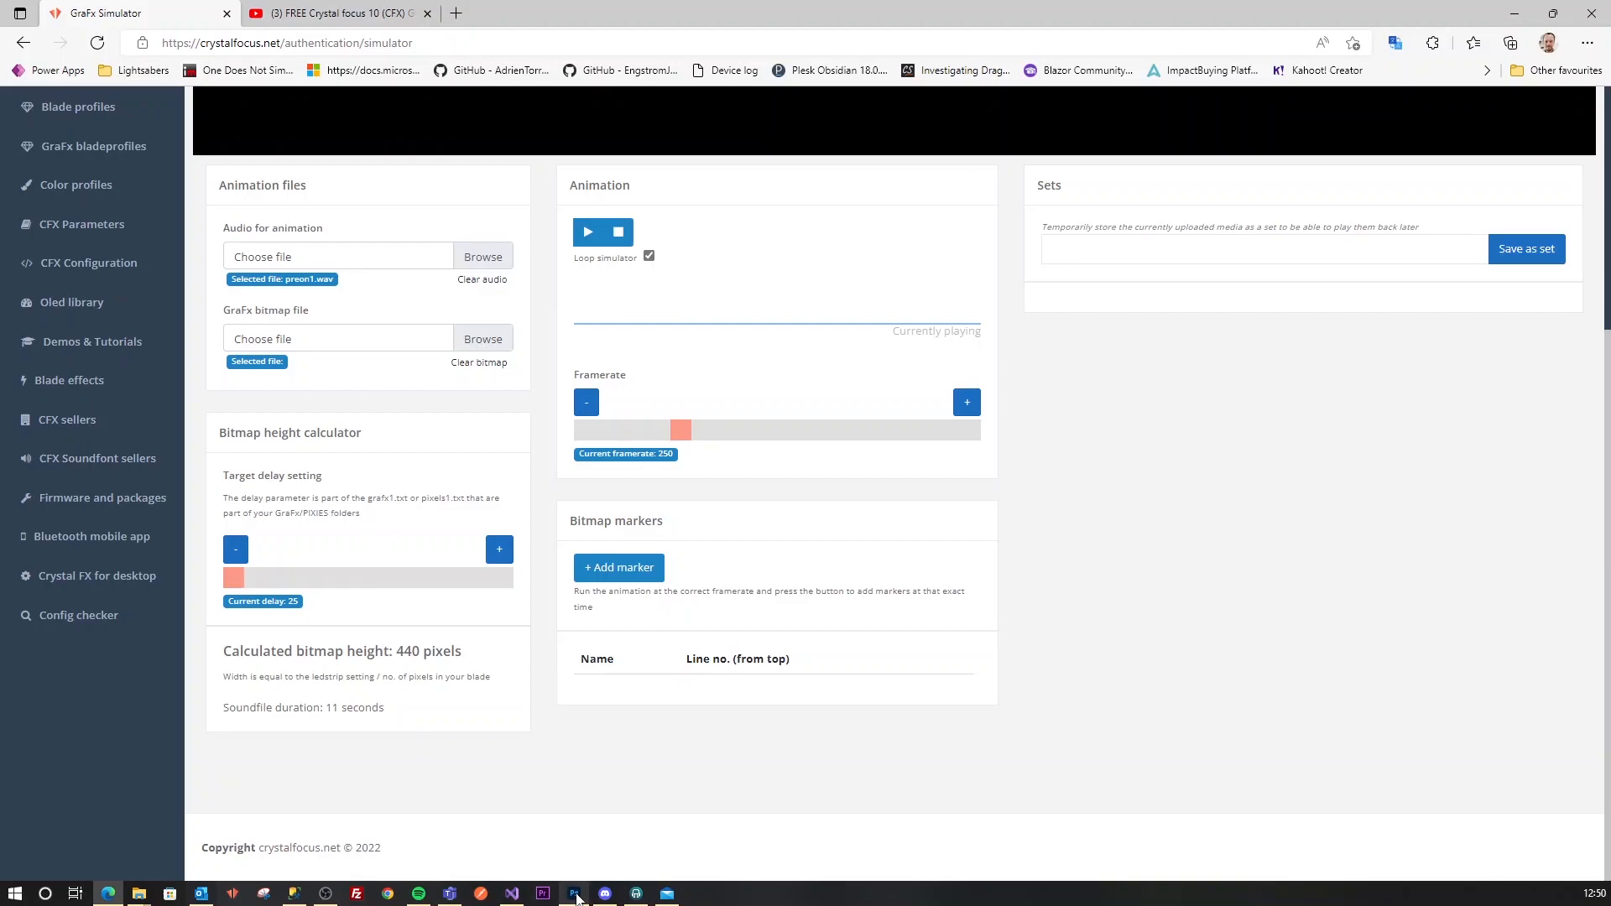
Switch to Photoshop and create a new 125 x 440 pixel RGB document at 72 pixels/inch with a black background.
left_click(574, 893)
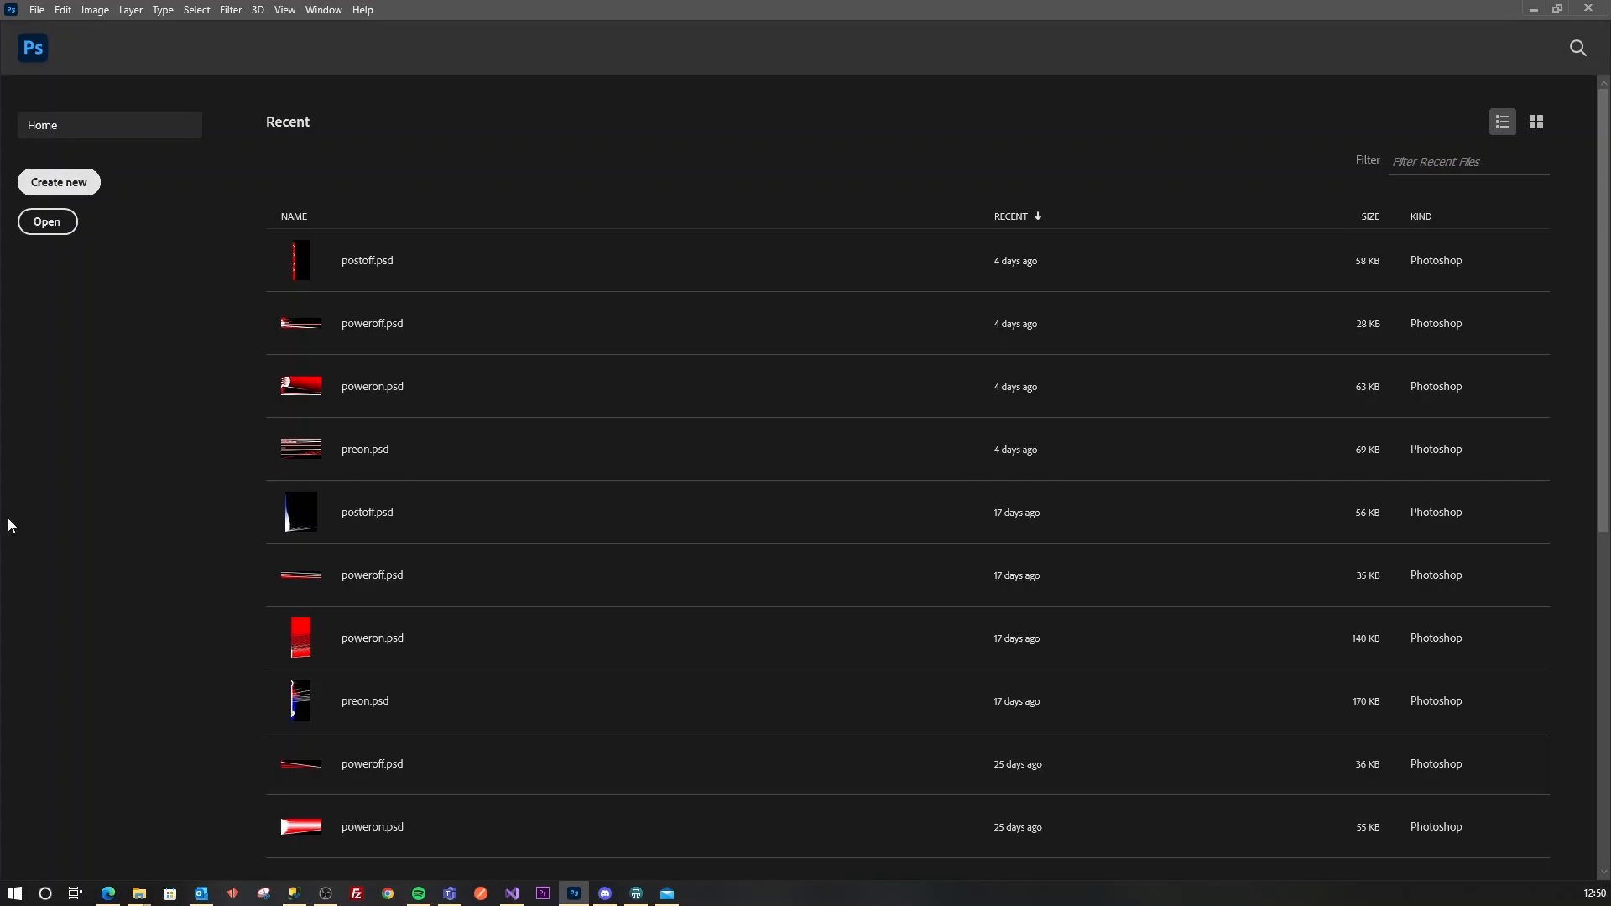
left_click(108, 893)
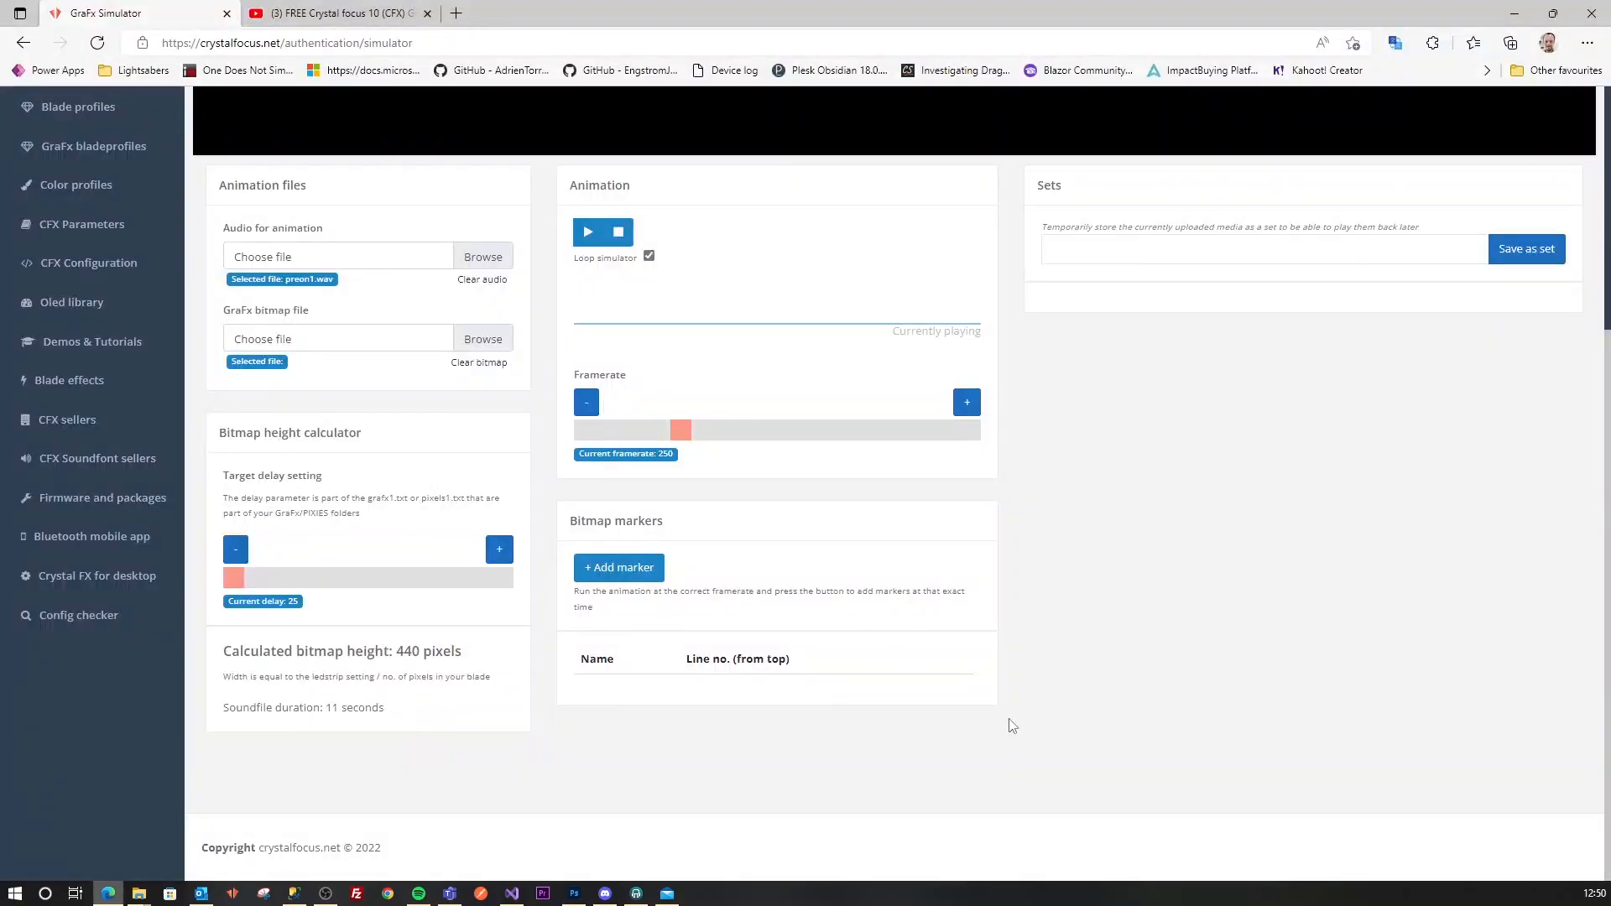
left_click(107, 892)
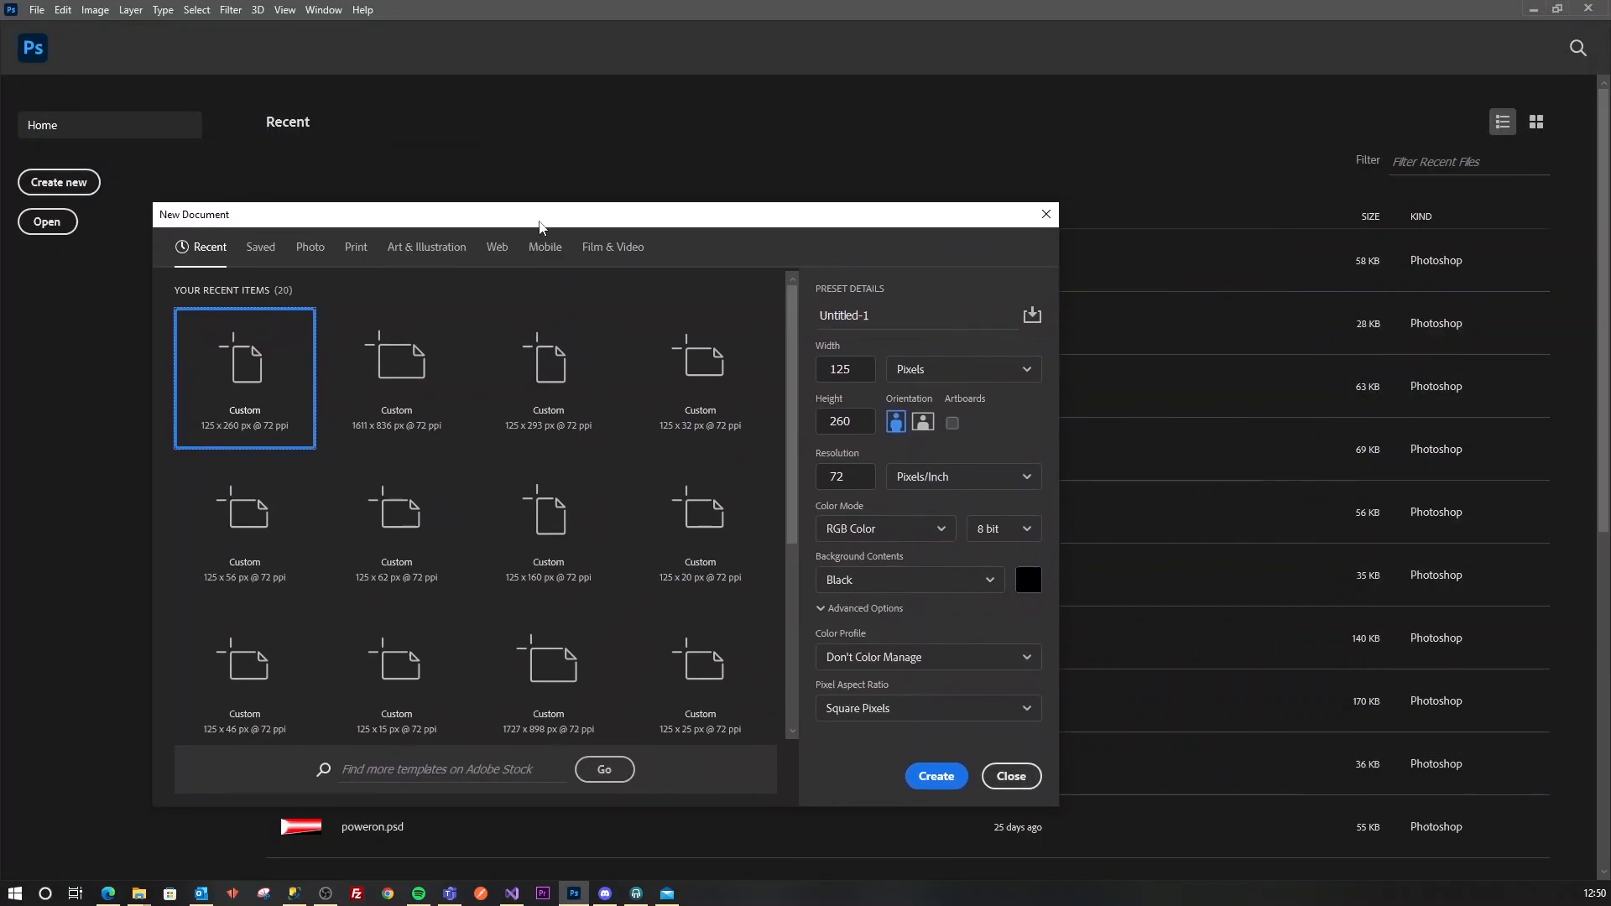
left_click(108, 895)
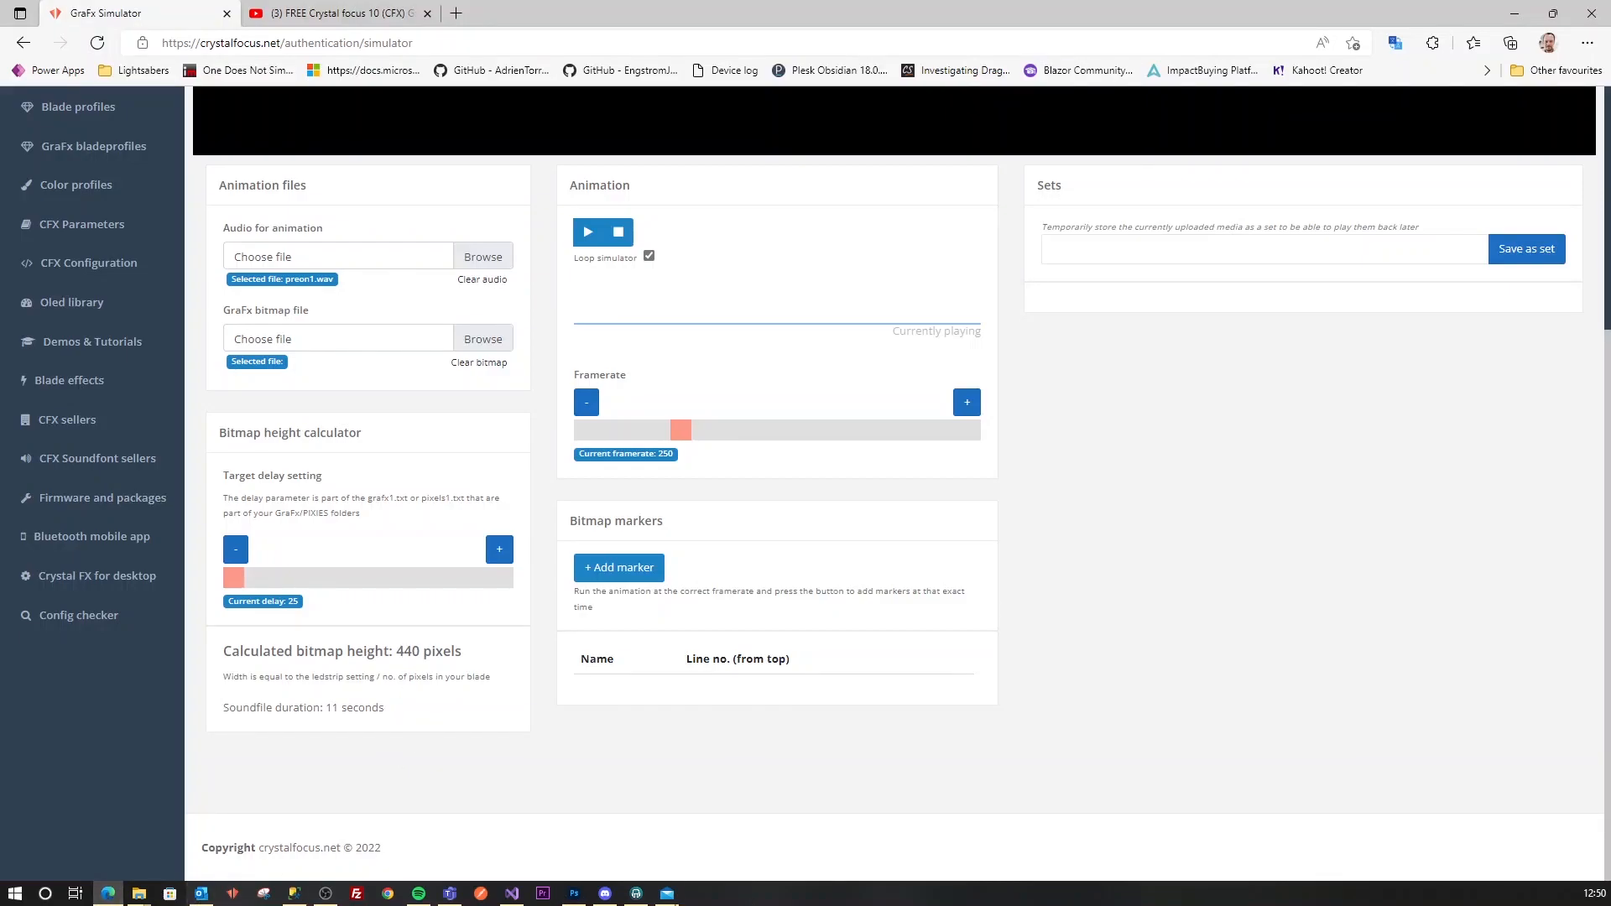
left_click(108, 892)
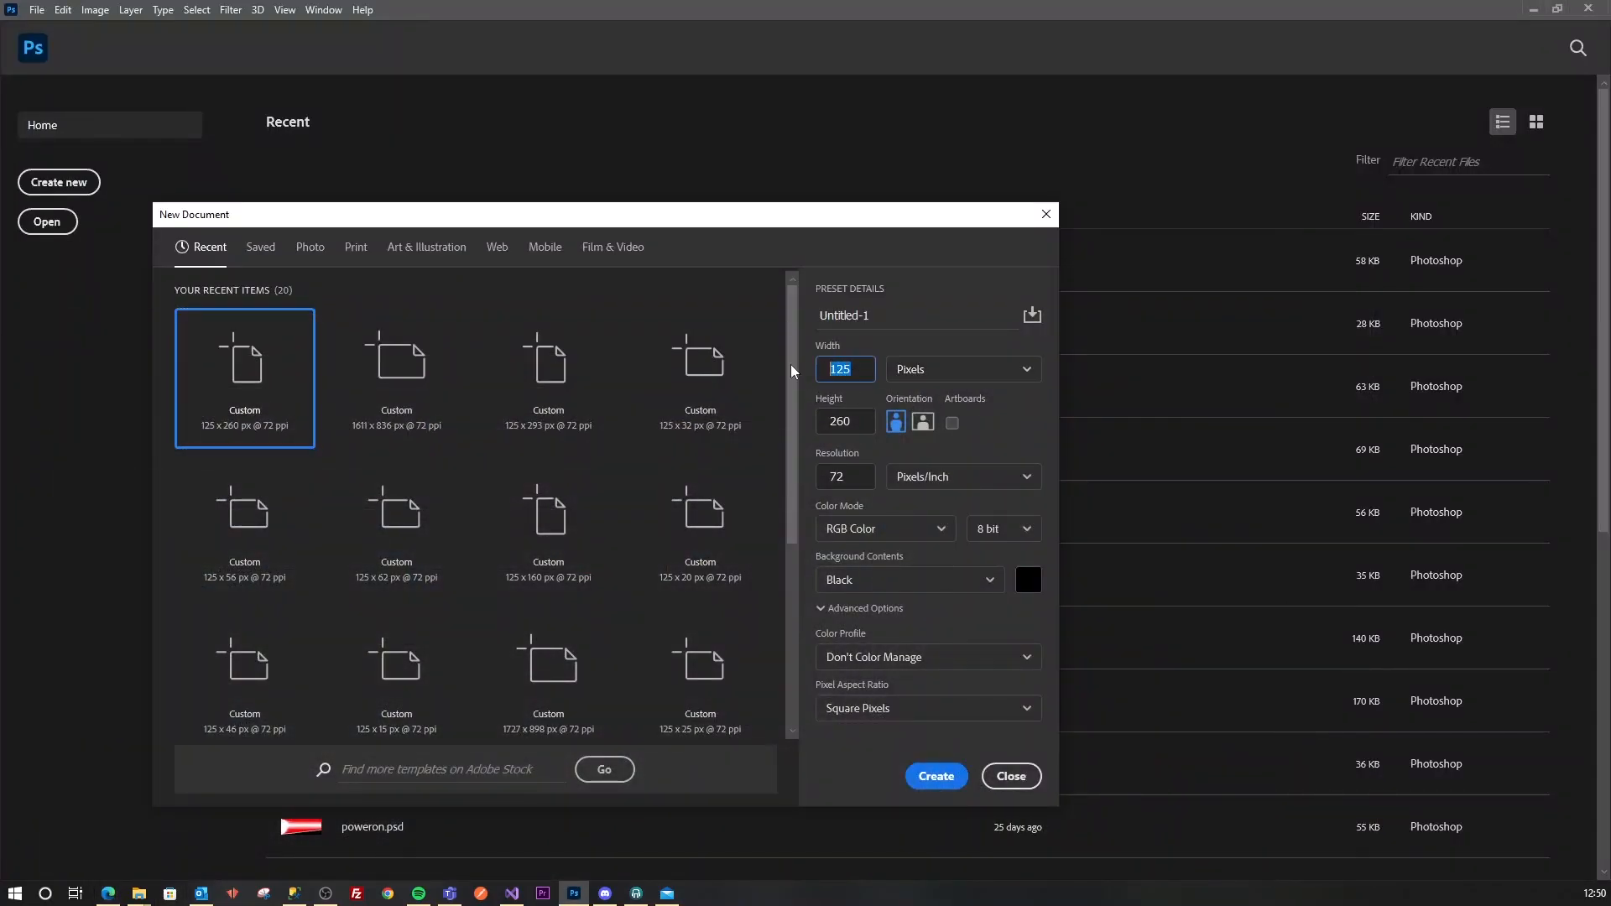
left_click(842, 421)
left_click_drag(841, 421, 782, 402)
type("440")
key("shift+Tab")
left_click(936, 774)
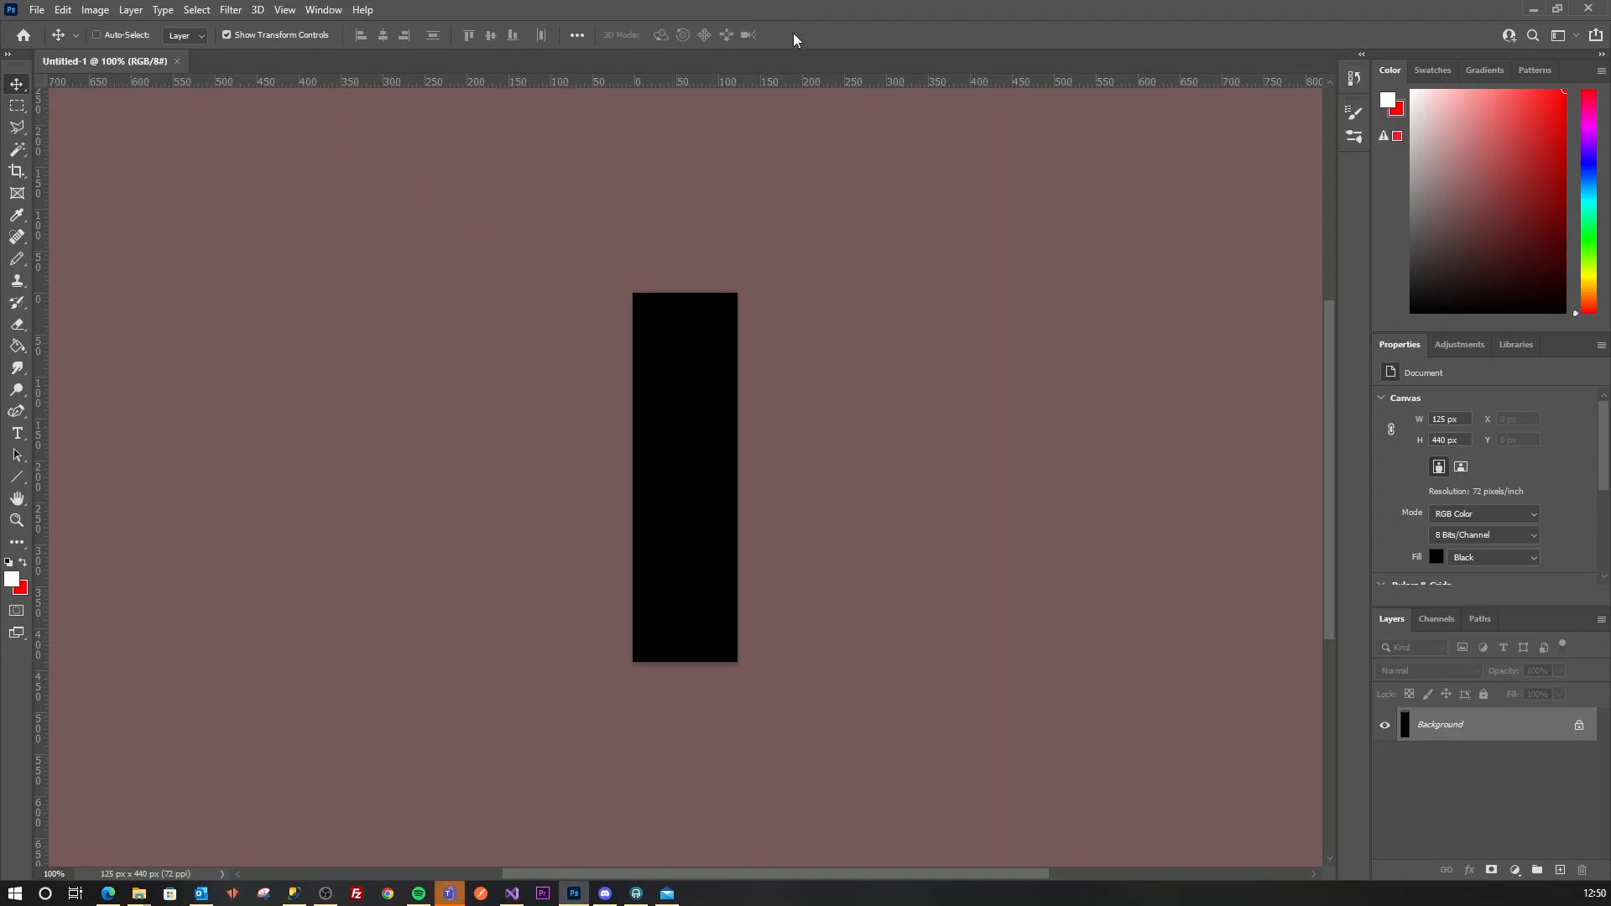
Save a copy of the document as preon1 in BMP format in the DEMO-2702 folder, using Windows format and 24-bit depth.
key("ctrl+alt+s")
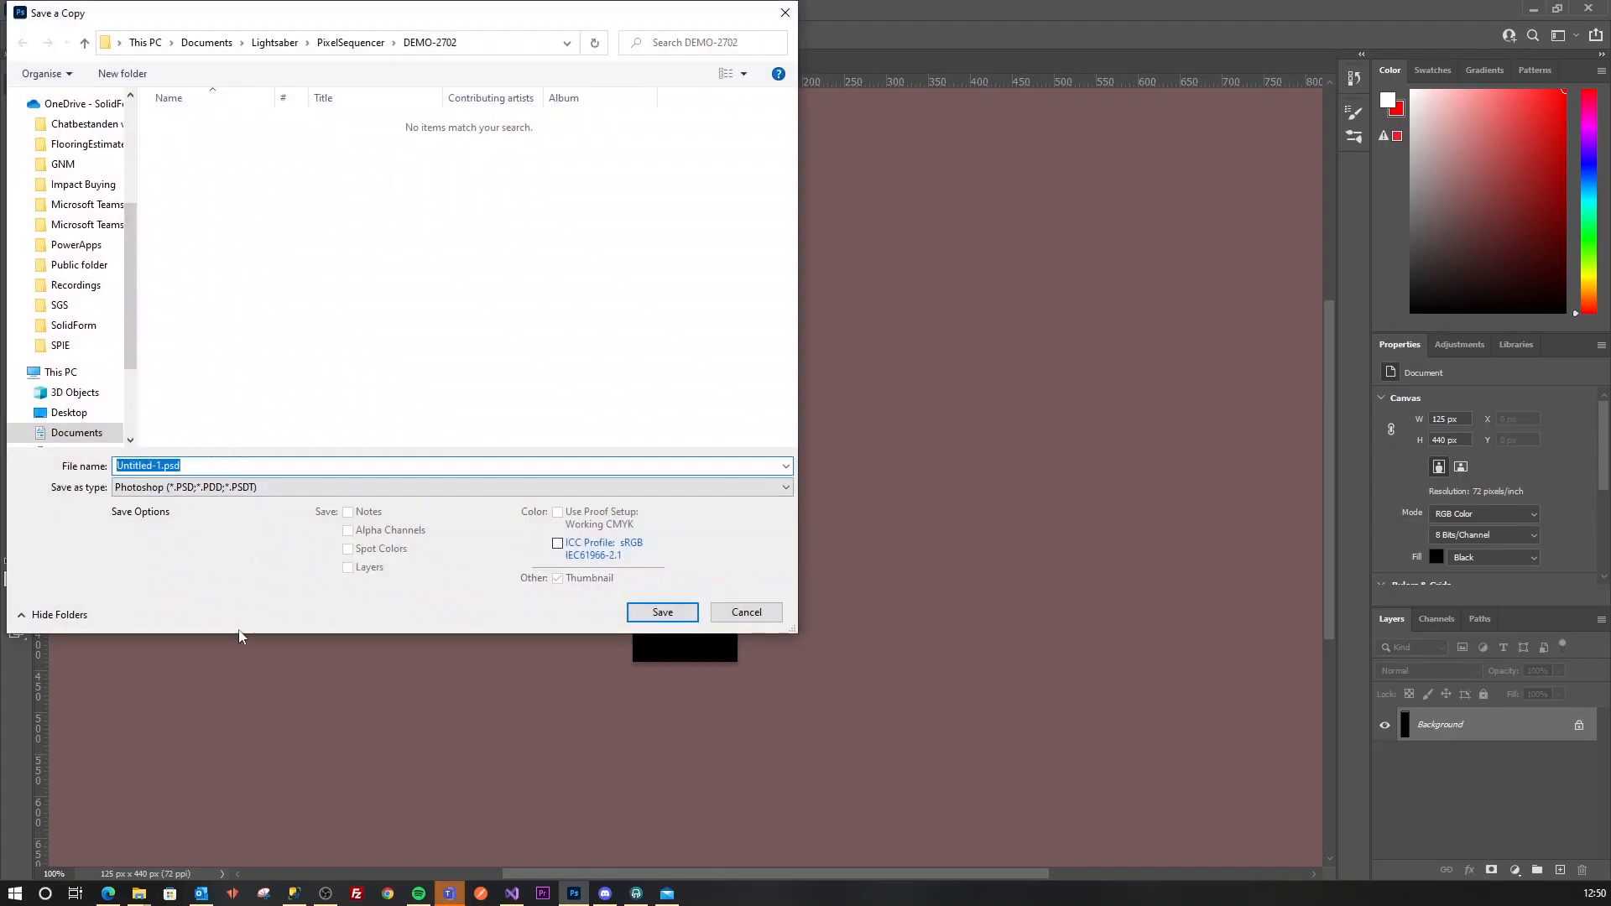
left_click(202, 487)
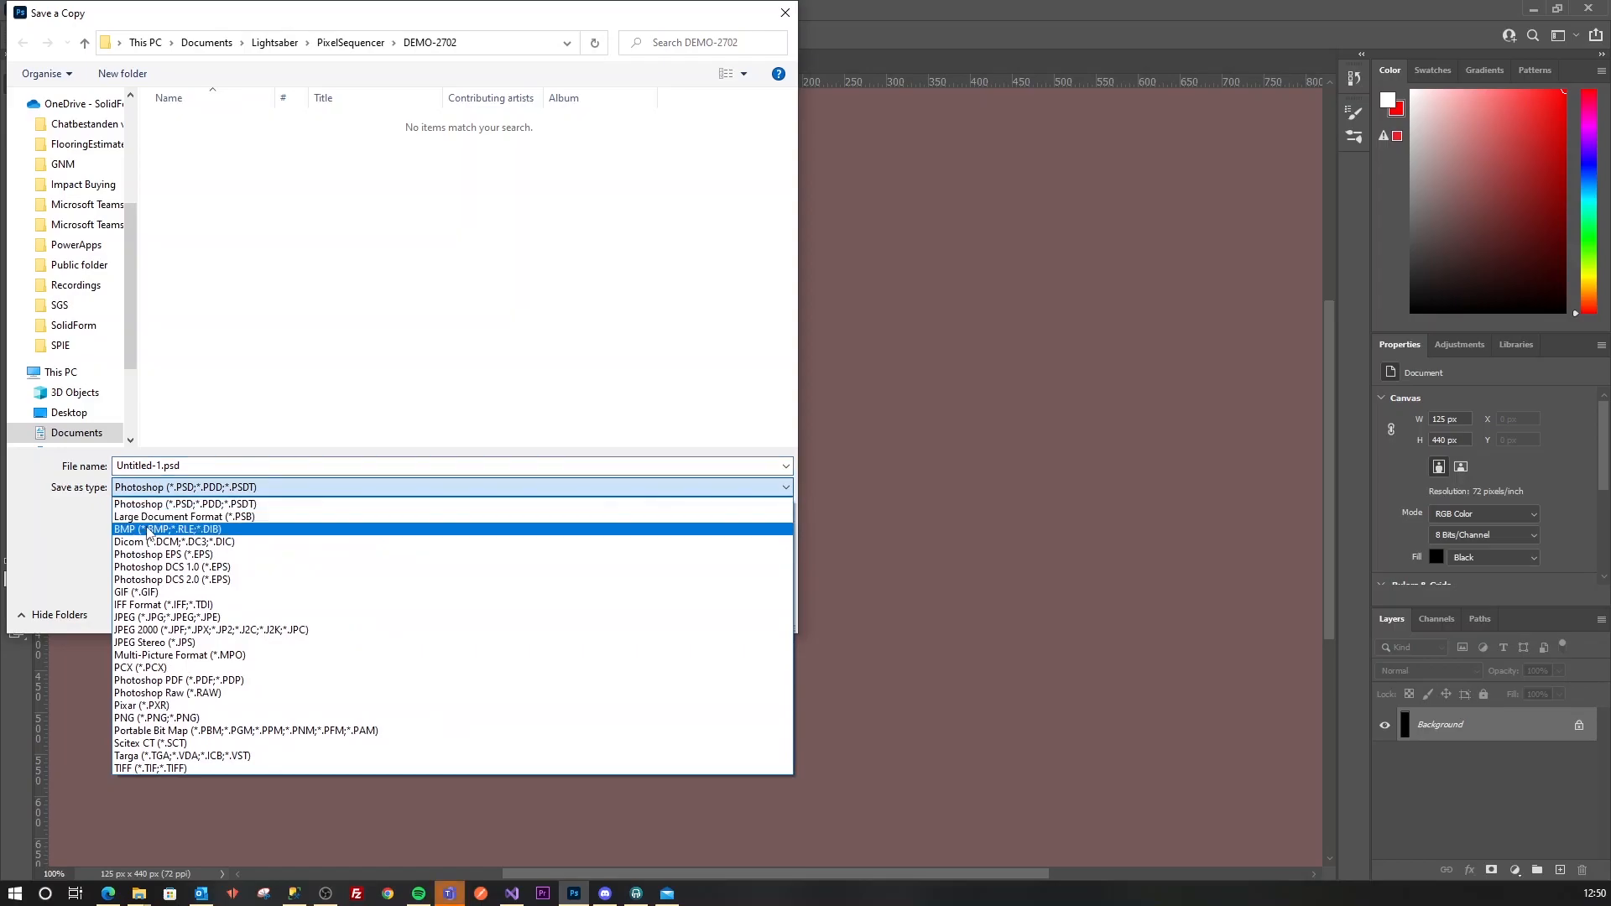
left_click(149, 529)
double_click(214, 465)
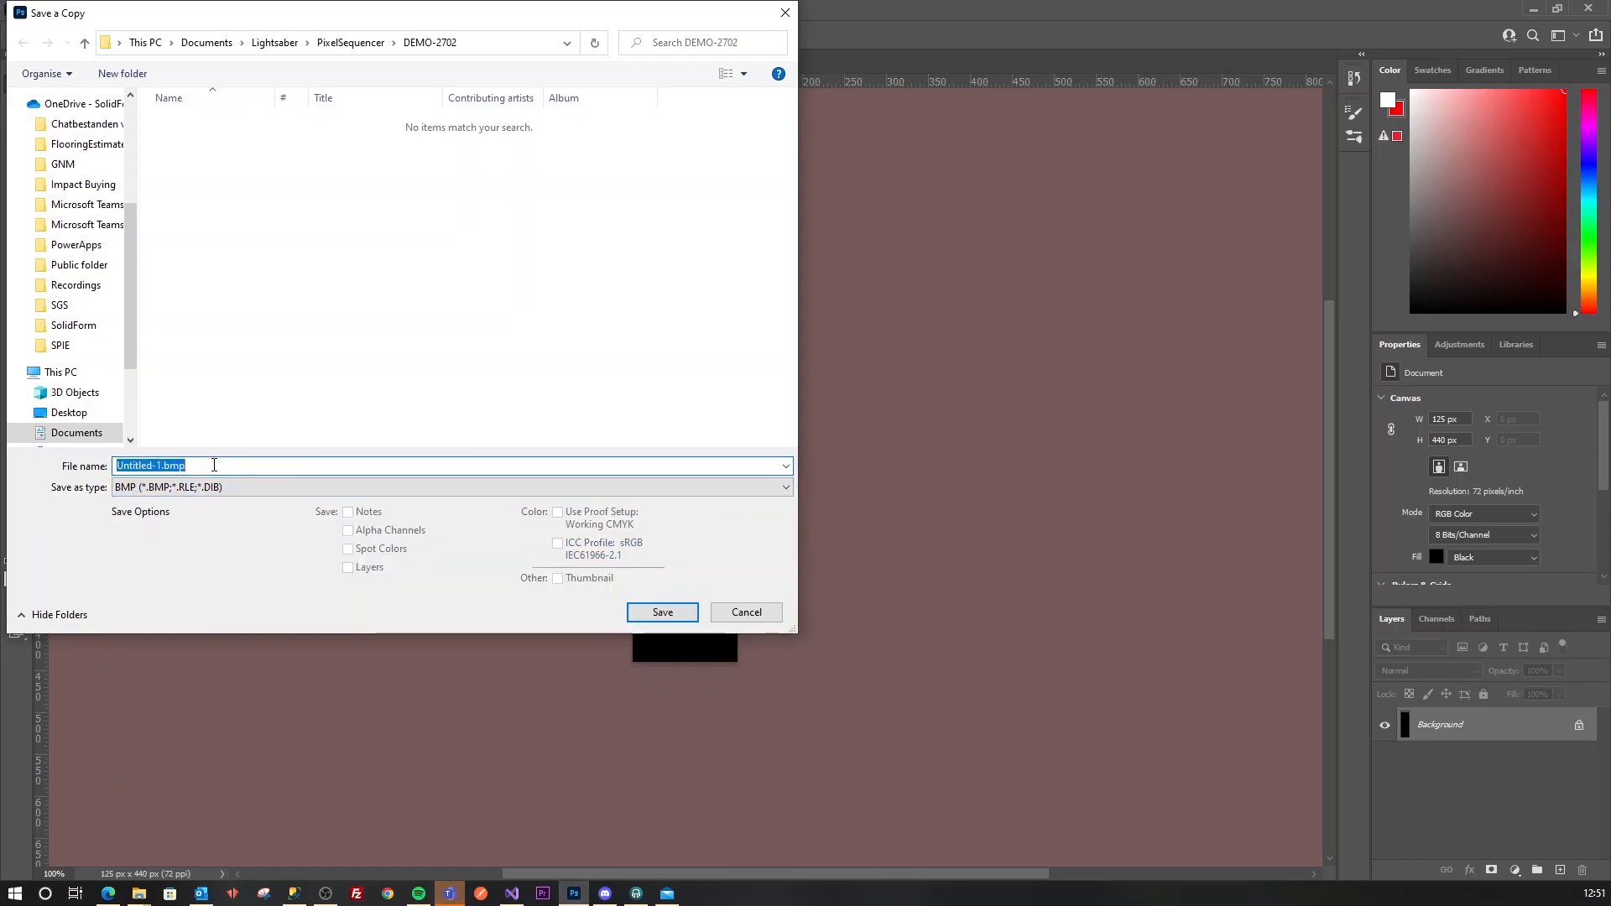
type("preon1")
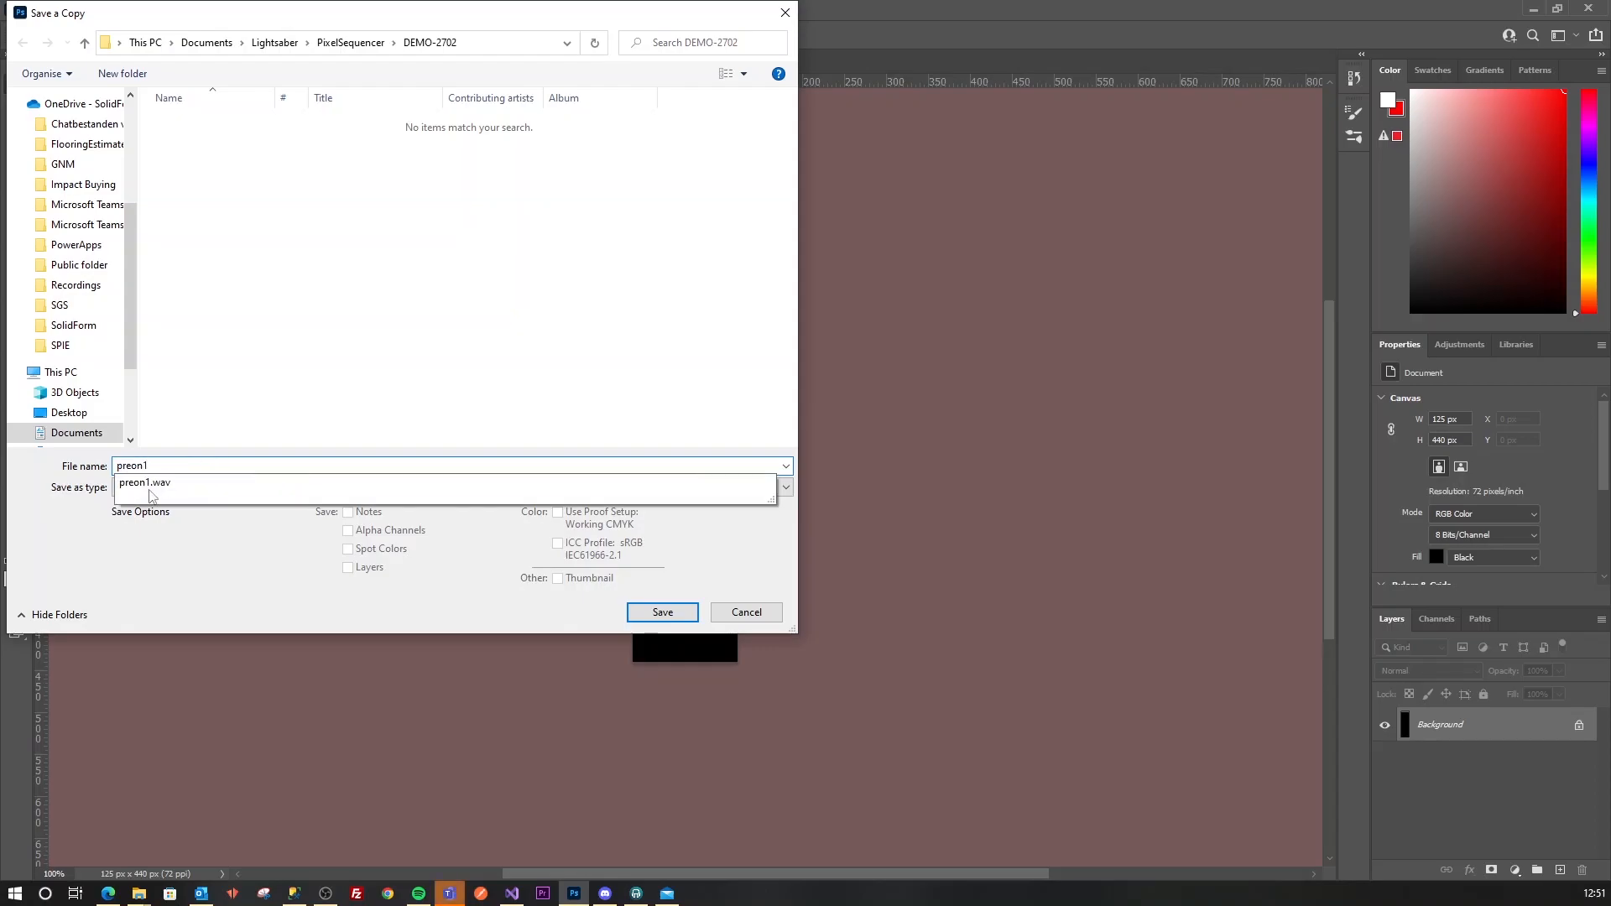
left_click(222, 557)
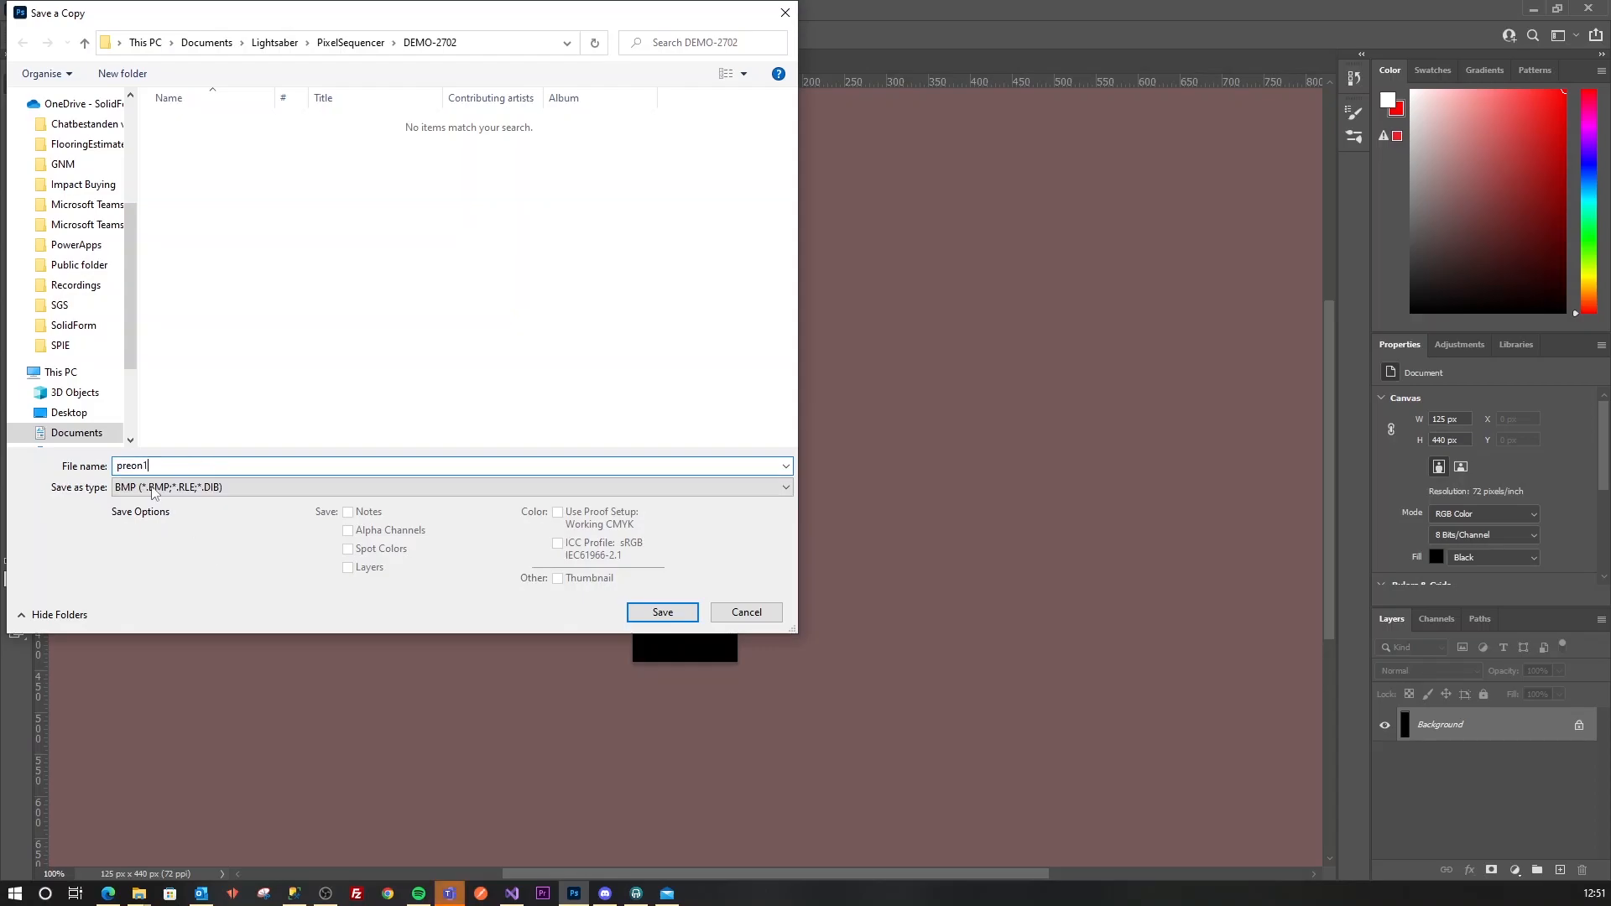
left_click(668, 612)
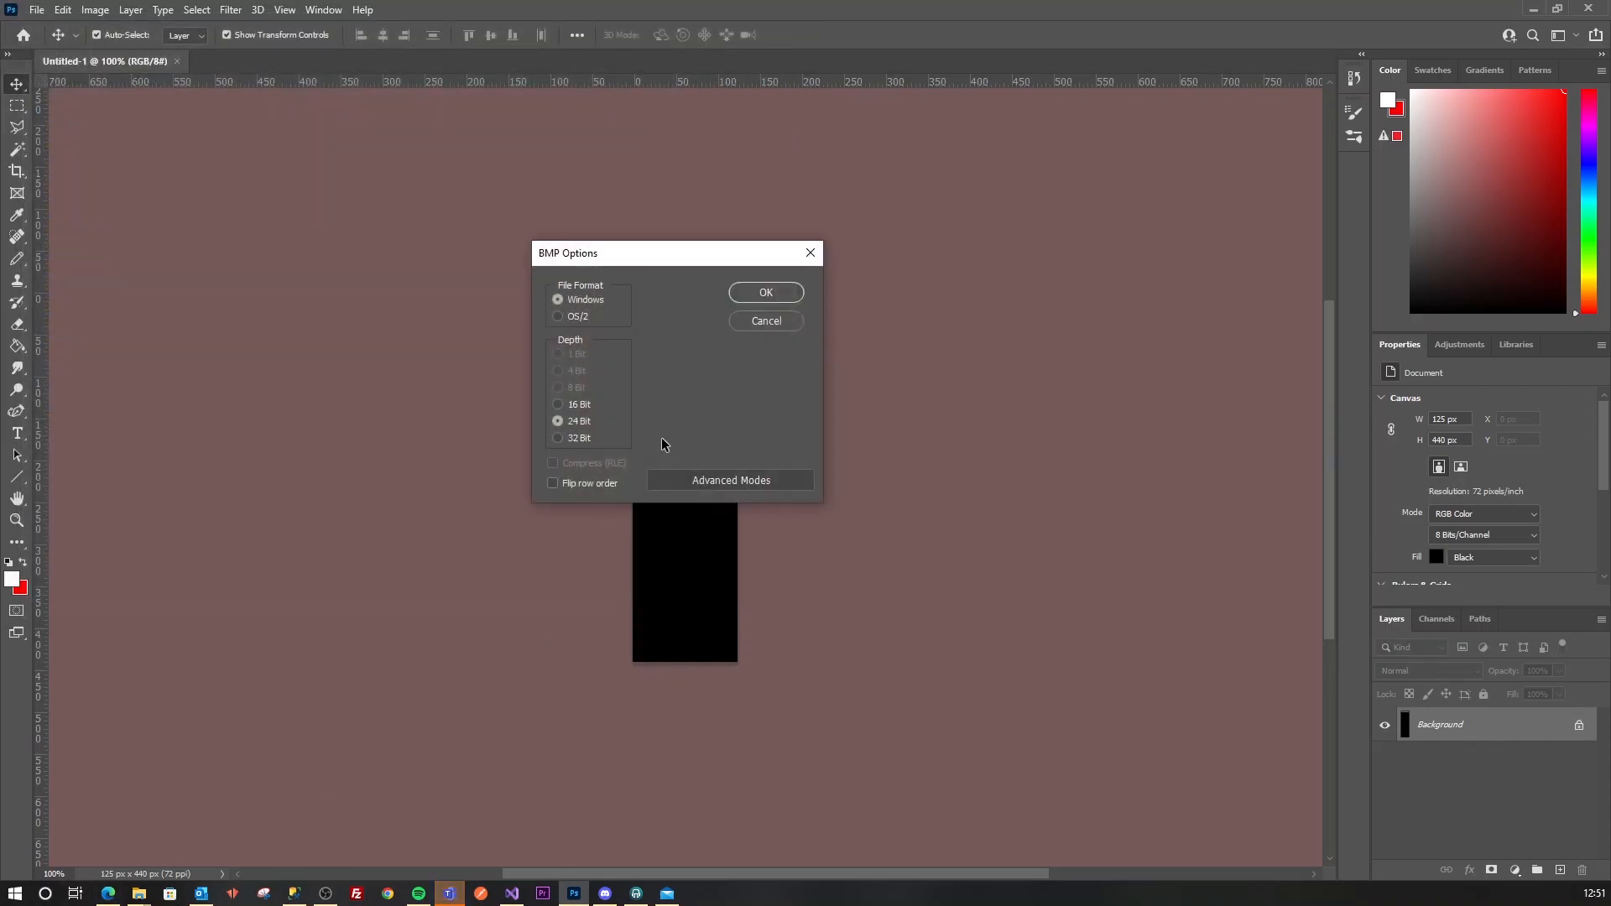
left_click(760, 292)
Switch back to the GraFx simulator in the browser and load preon1.bmp from the DEMO-2702 folder as the GraFx bitmap file.
left_click(109, 894)
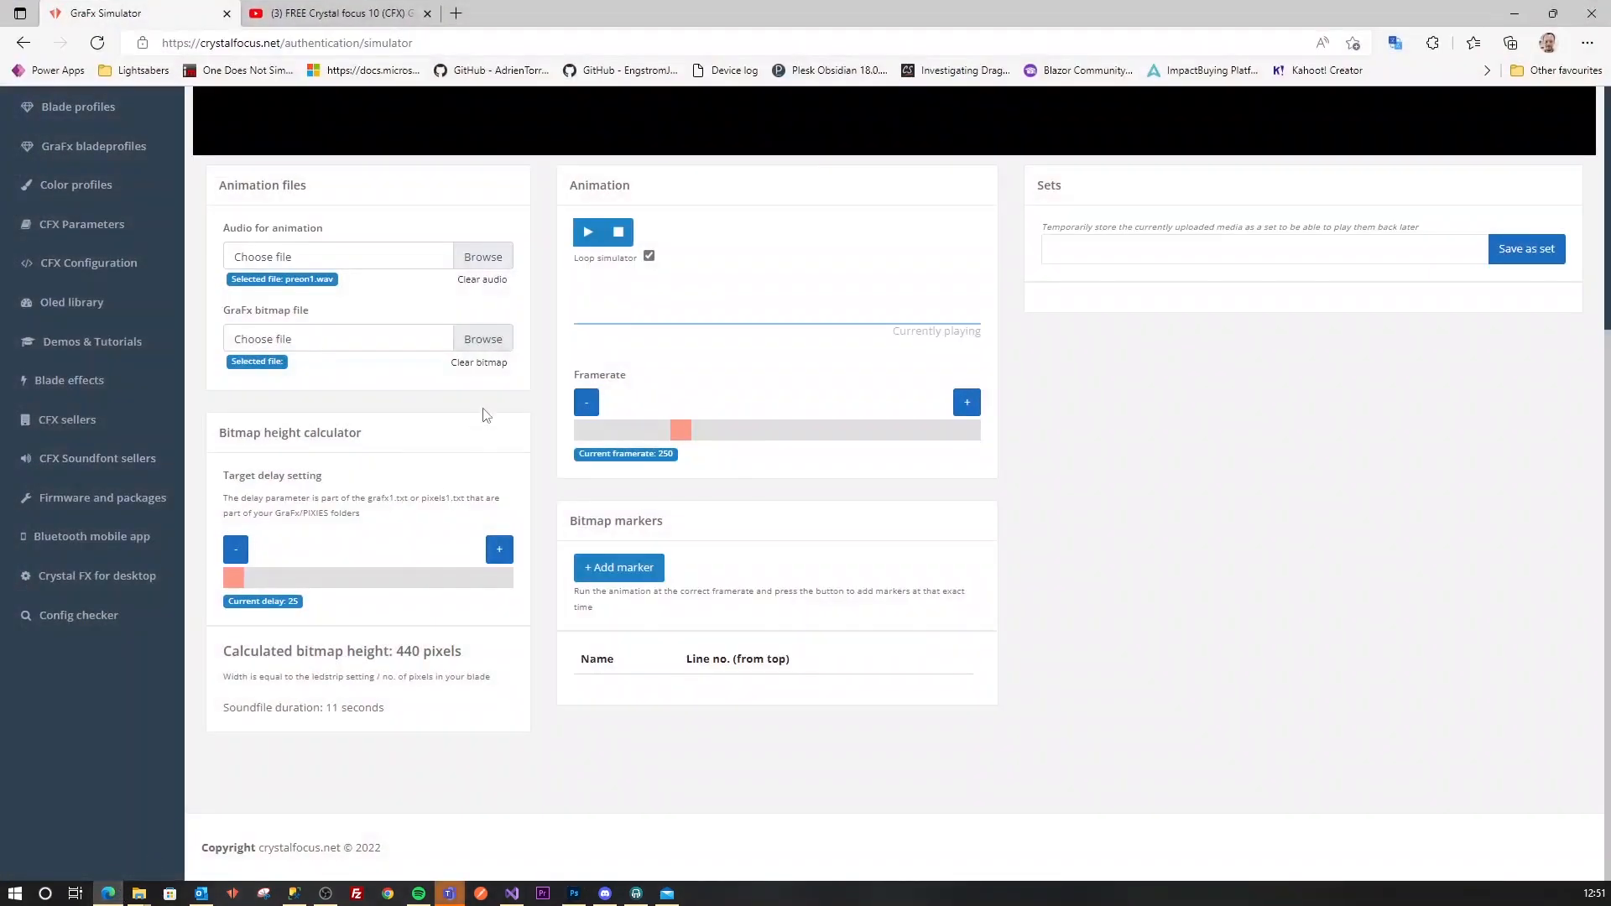
left_click(484, 343)
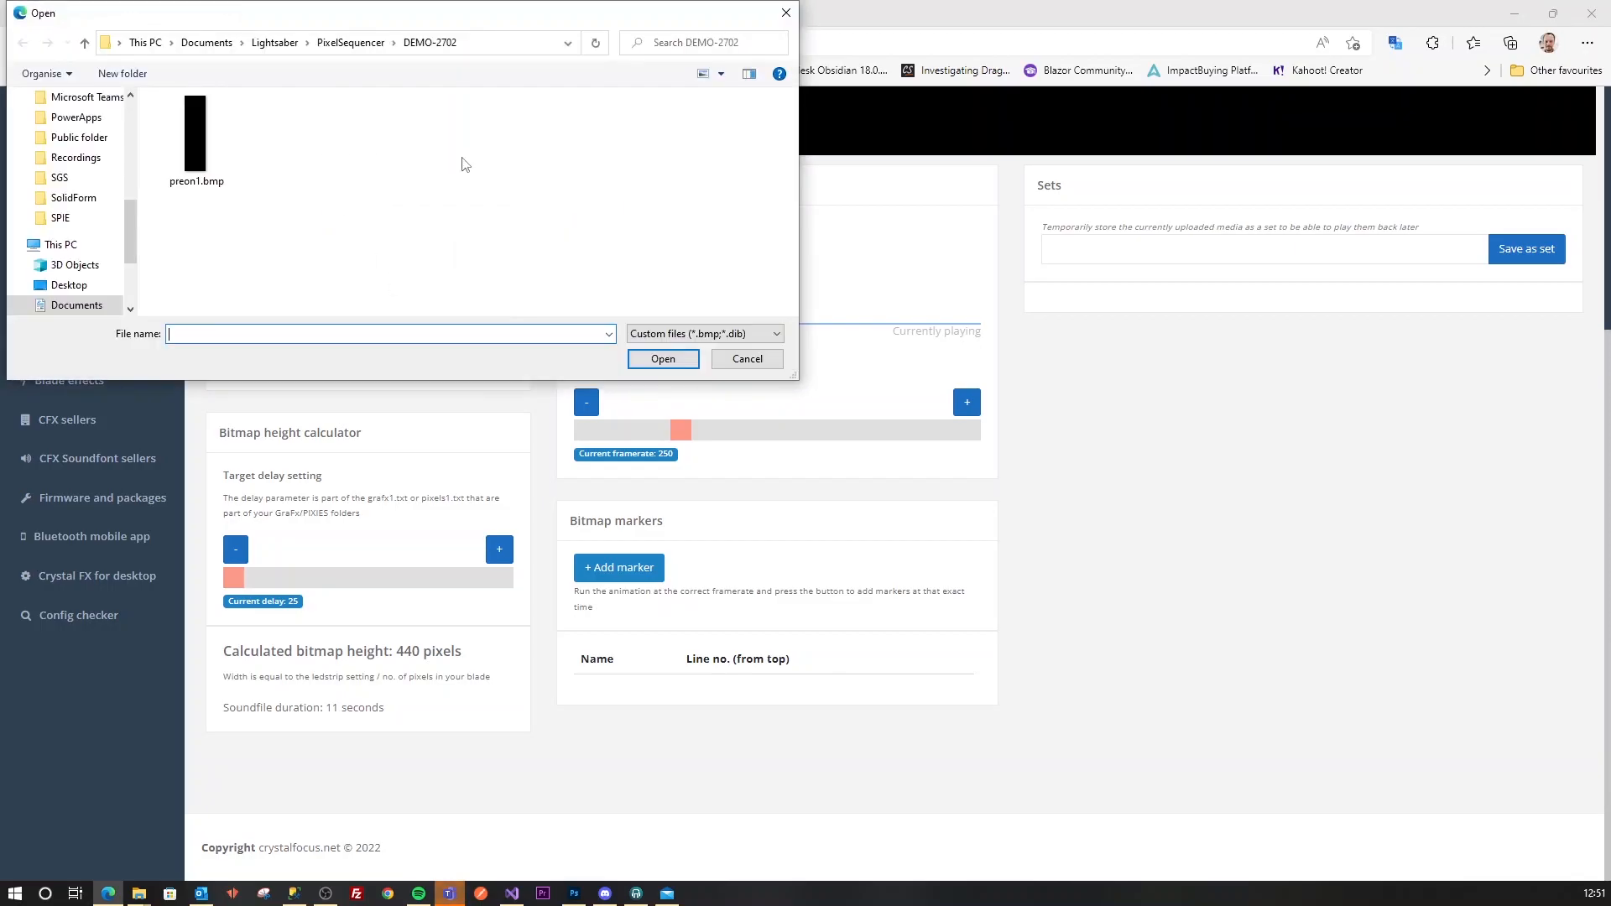
double_click(196, 145)
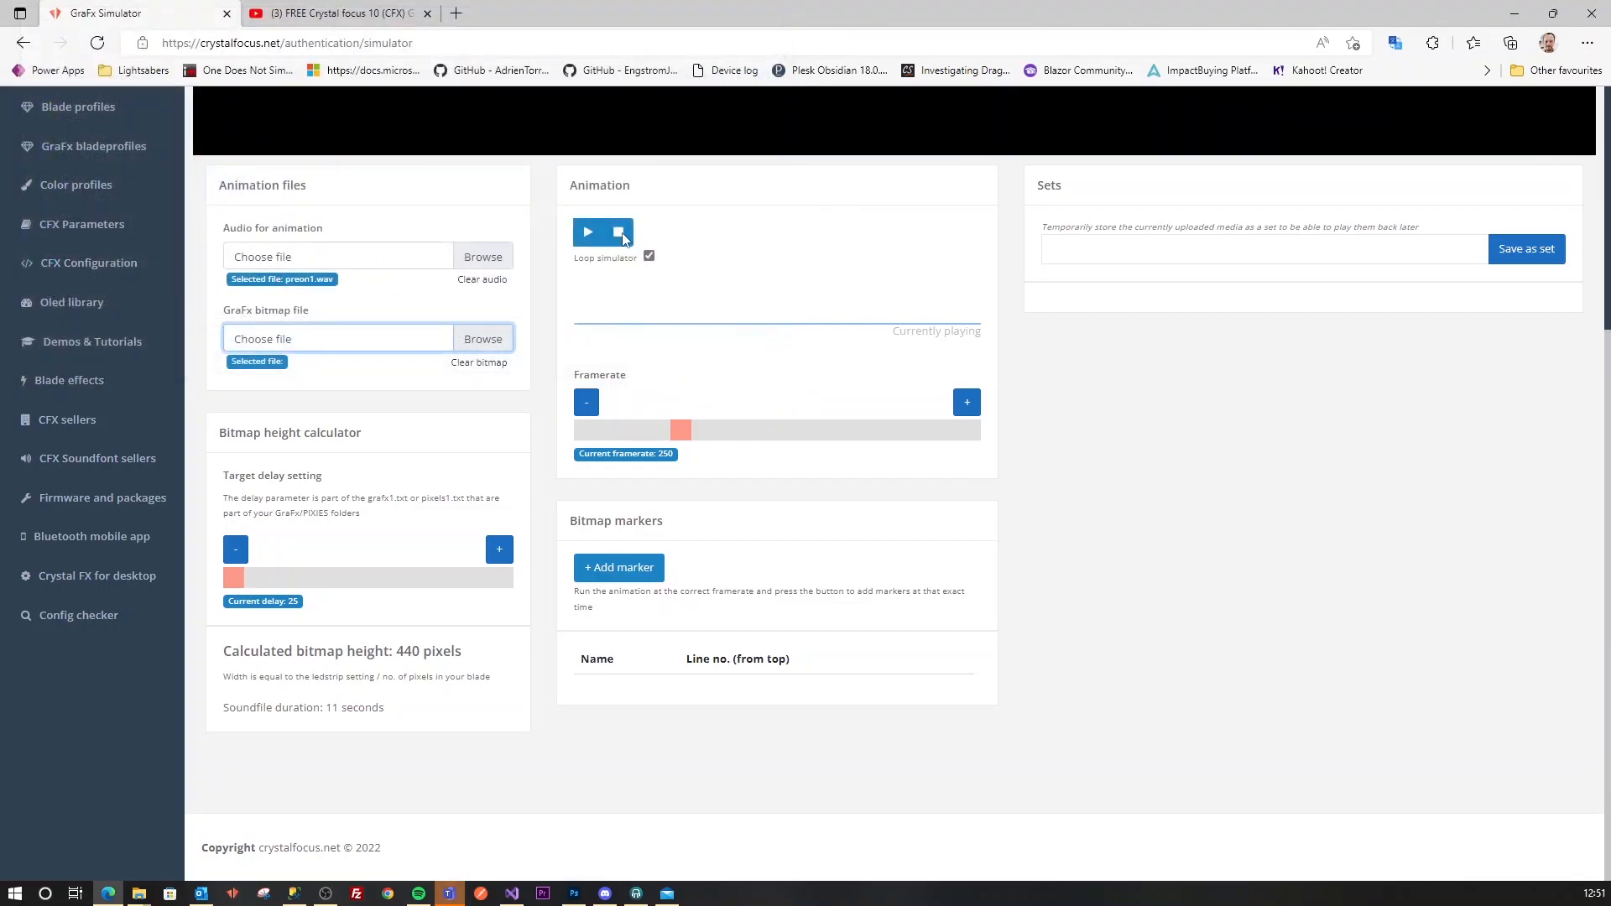
Play the animation with the loaded bitmap and audio in the simulator, and stop it after previewing.
left_click(588, 232)
scroll(738, 272, "up", 3)
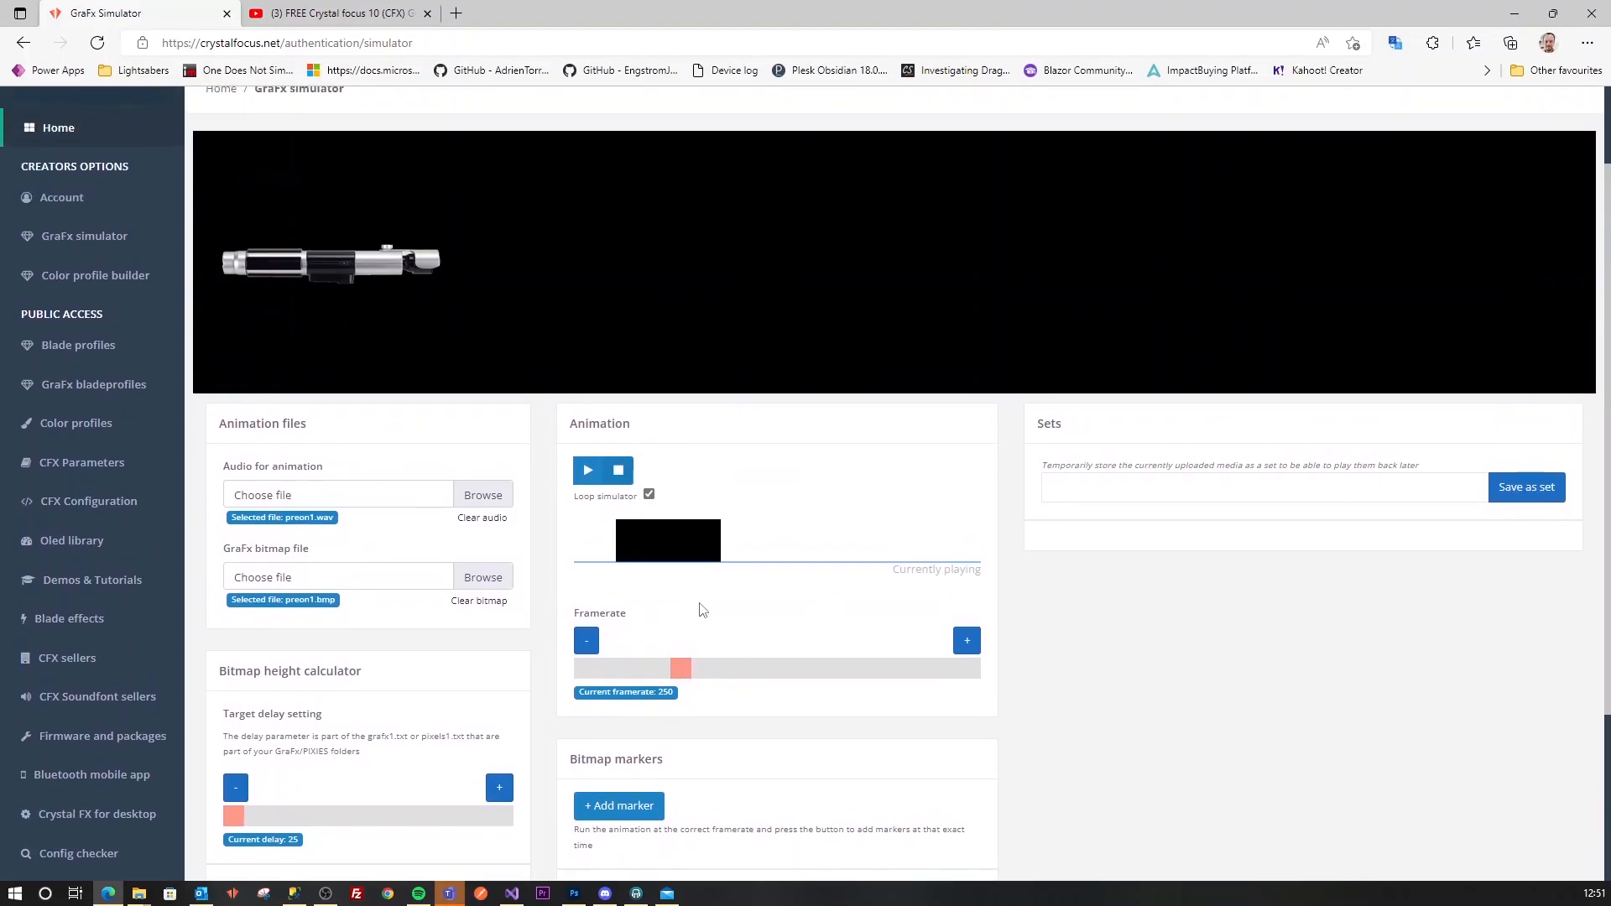
double_click(600, 614)
left_click(726, 623)
left_click(587, 478)
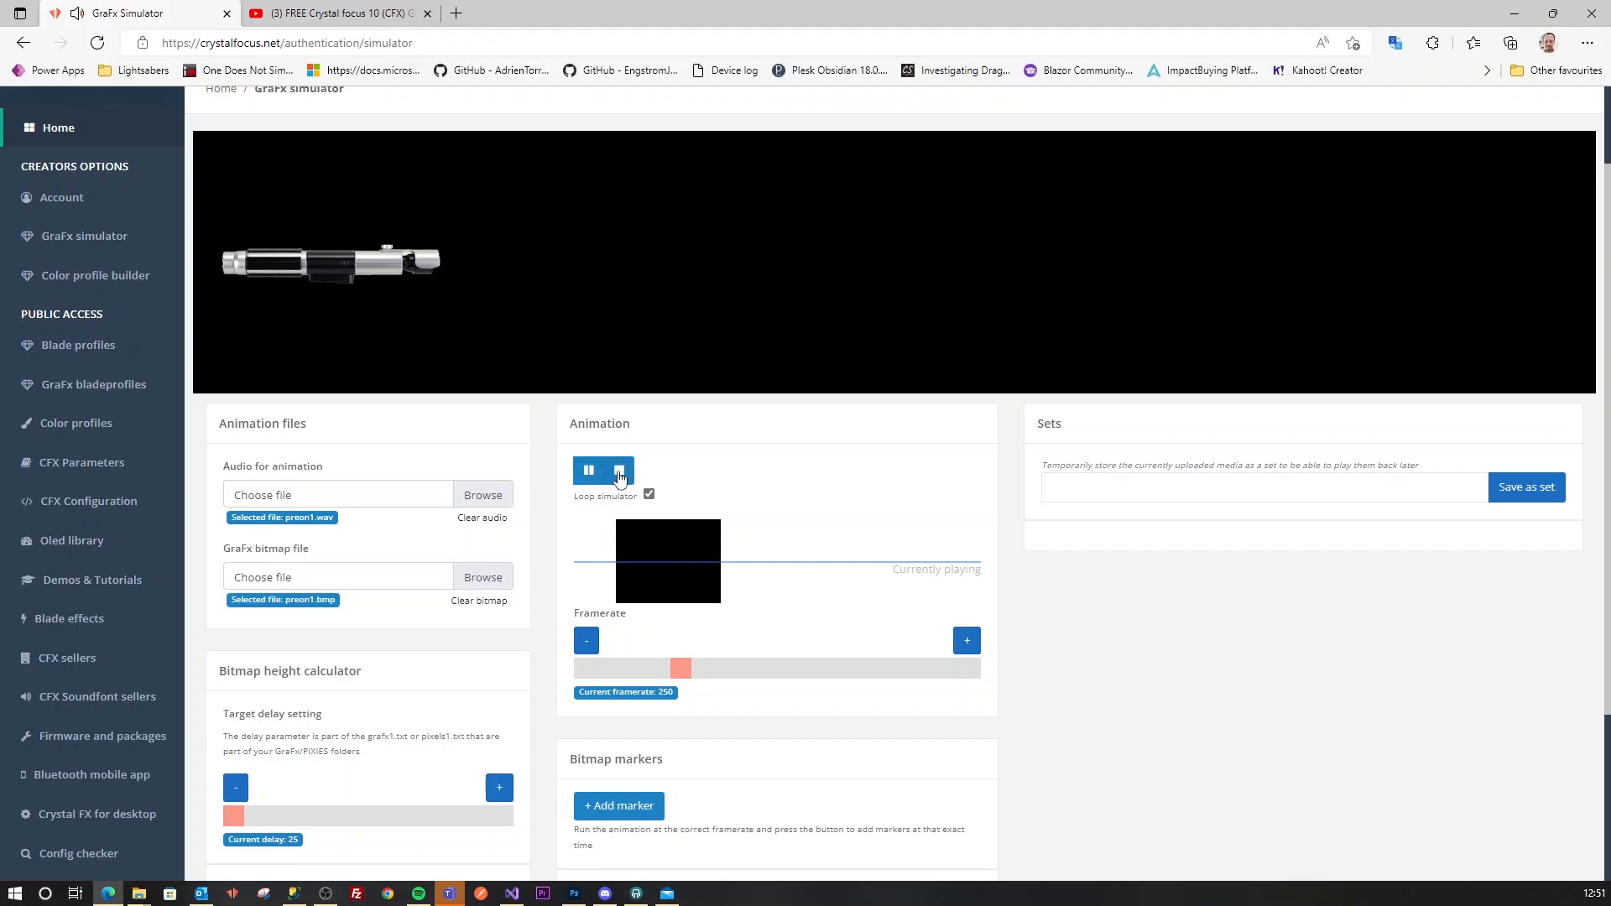
left_click(622, 473)
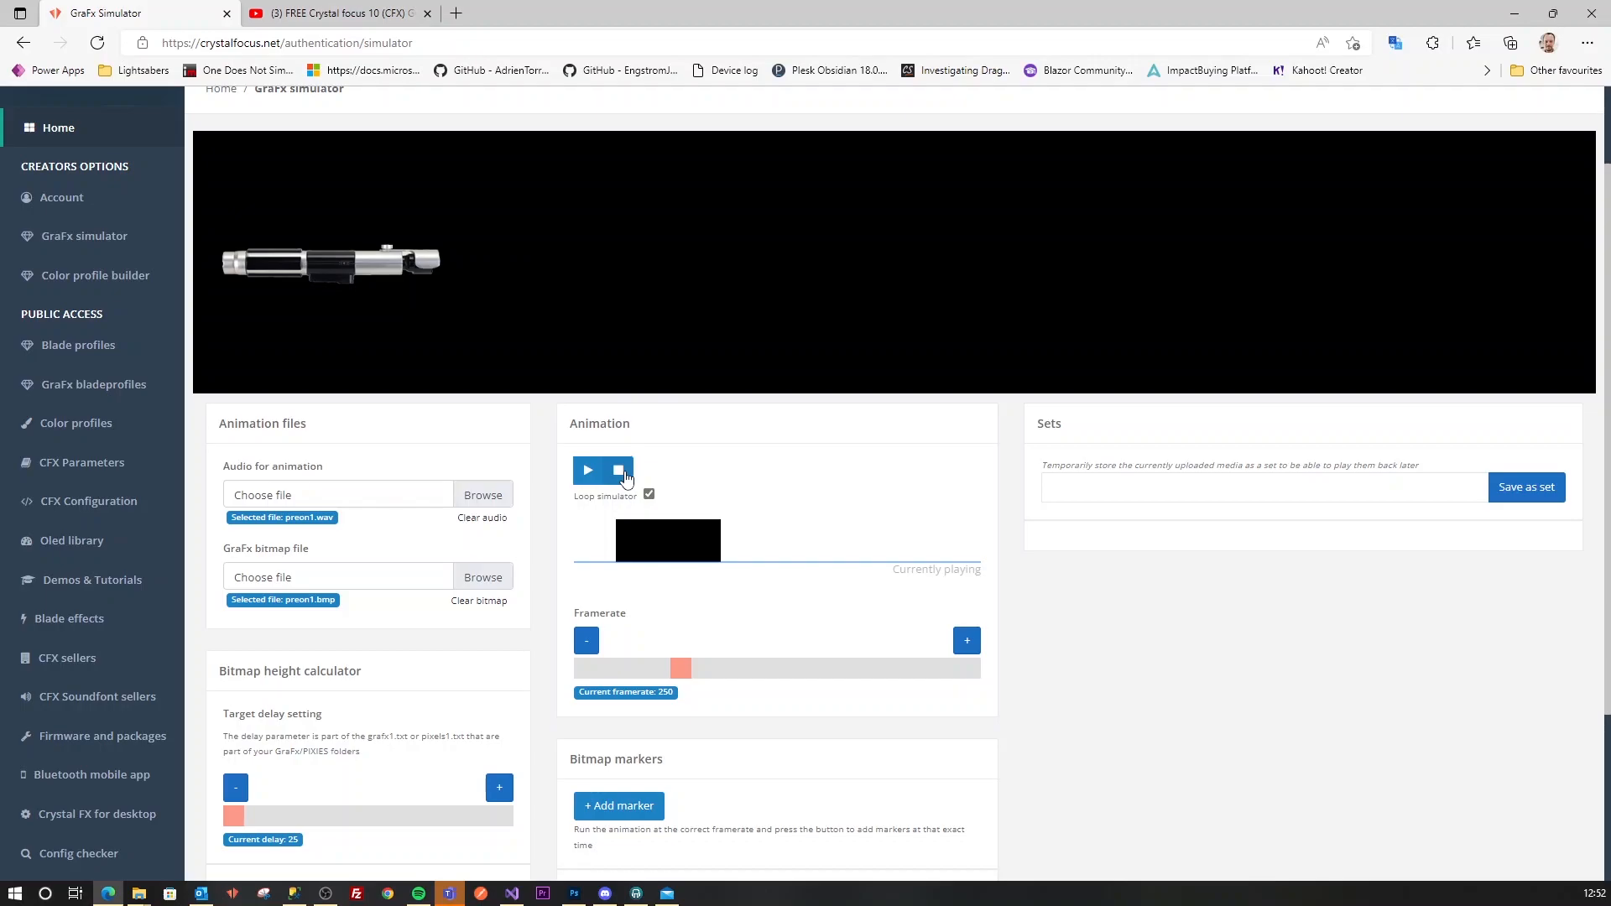
Examine the bitmap markers section, including how markers are added and listed by line number from the top.
scroll(1392, 653, "down", 1)
scroll(1392, 653, "down", 3)
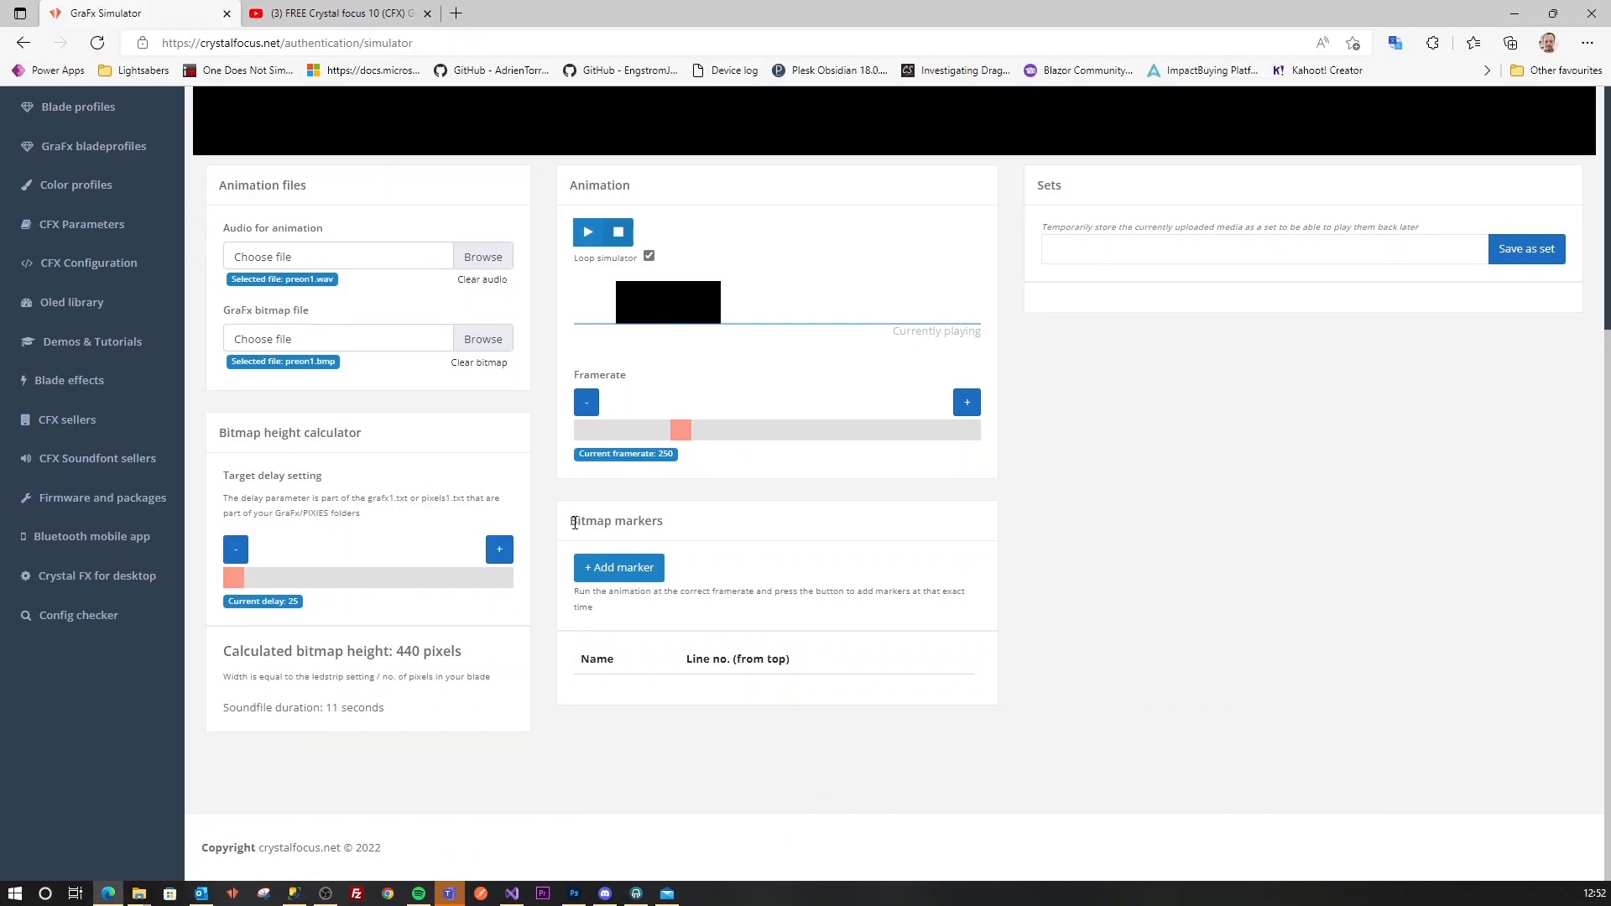
left_click_drag(571, 520, 669, 532)
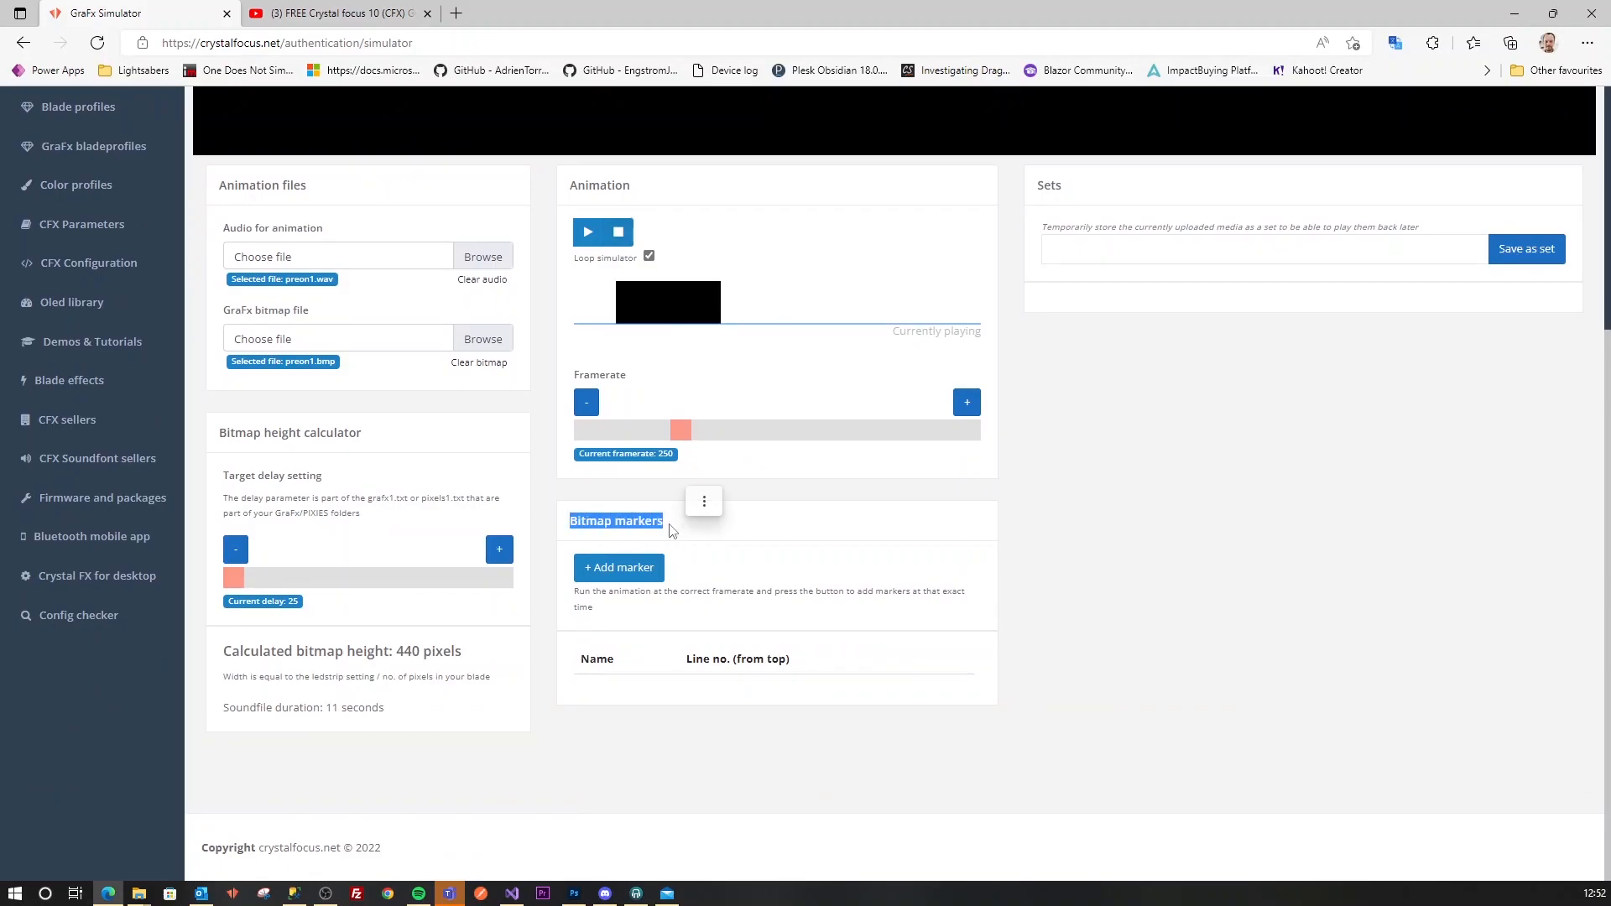
left_click(672, 527)
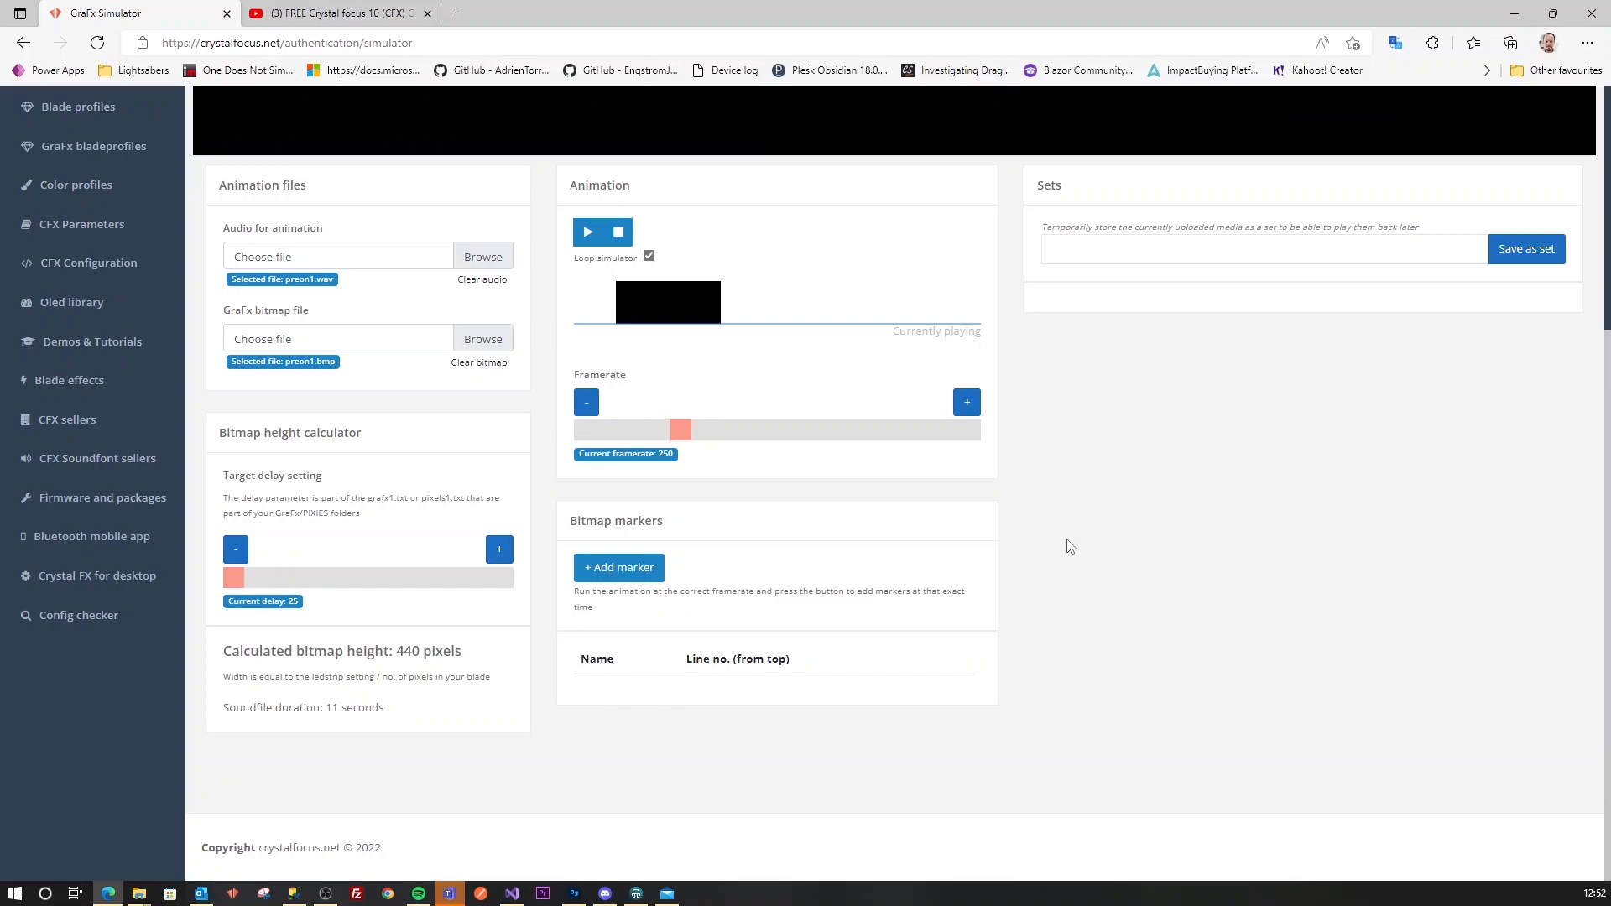
scroll(1066, 546, "up", 3)
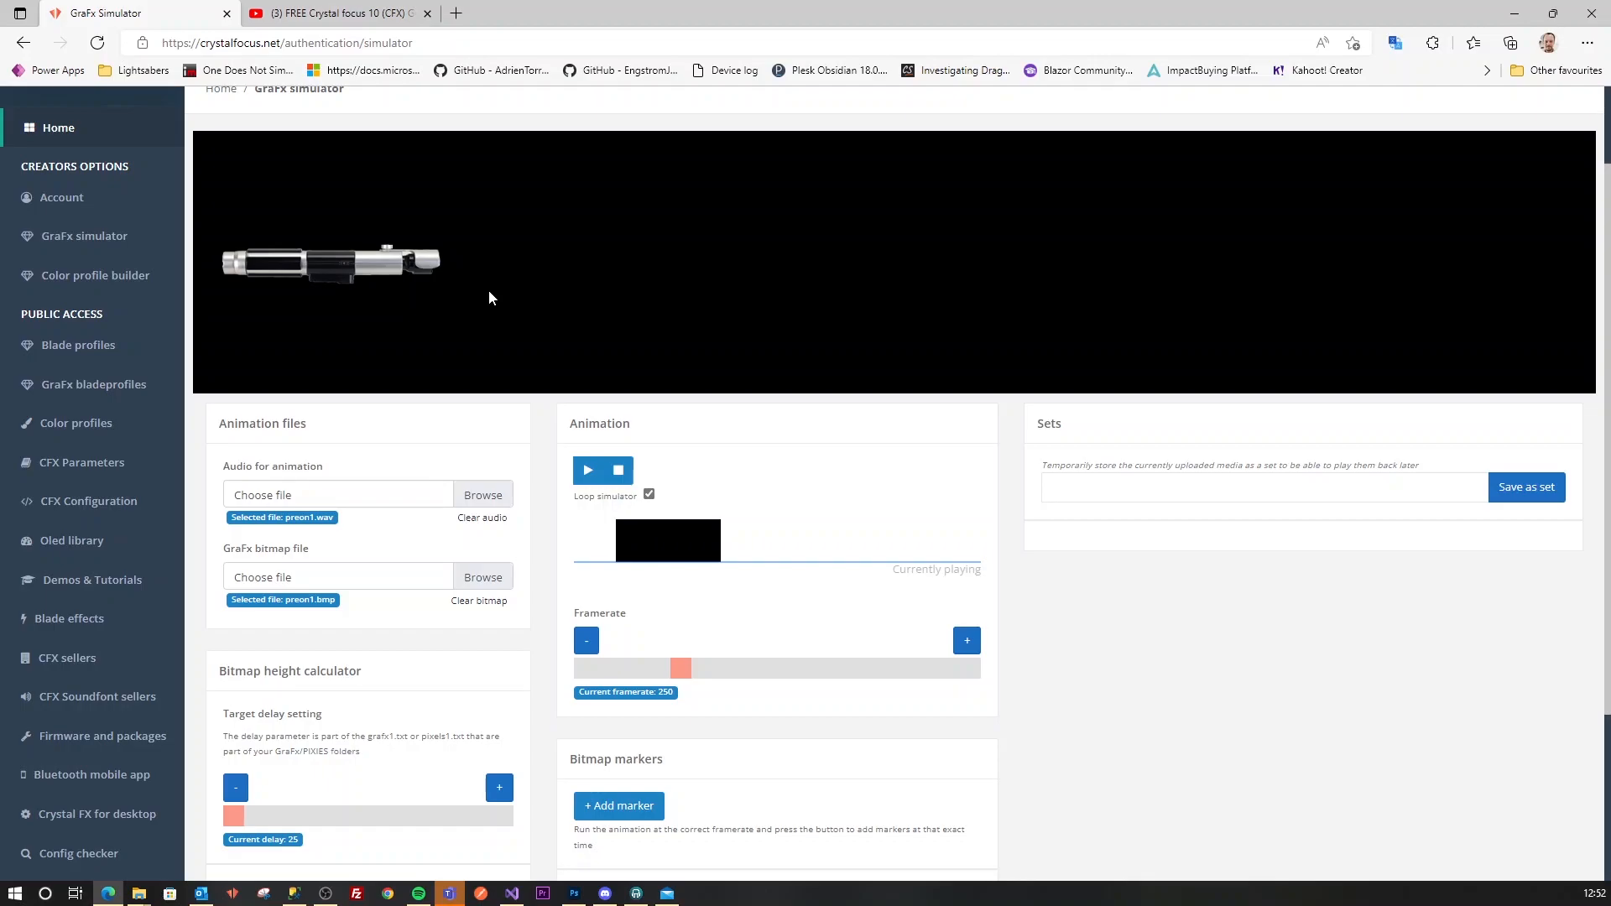
scroll(1320, 760, "down", 3)
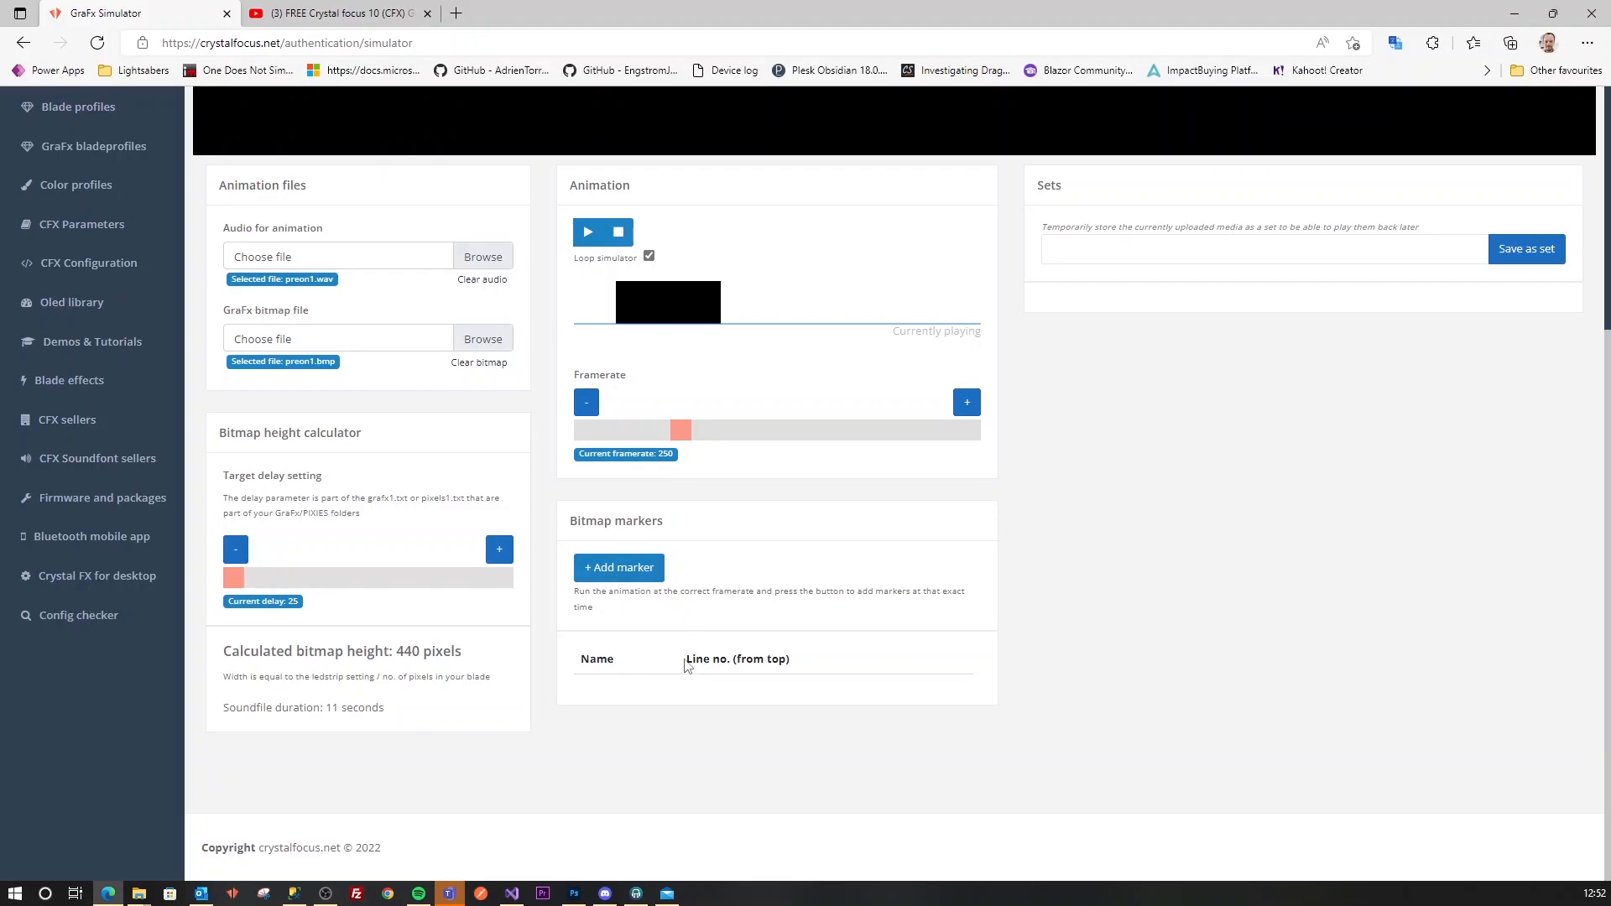
left_click_drag(692, 661, 805, 672)
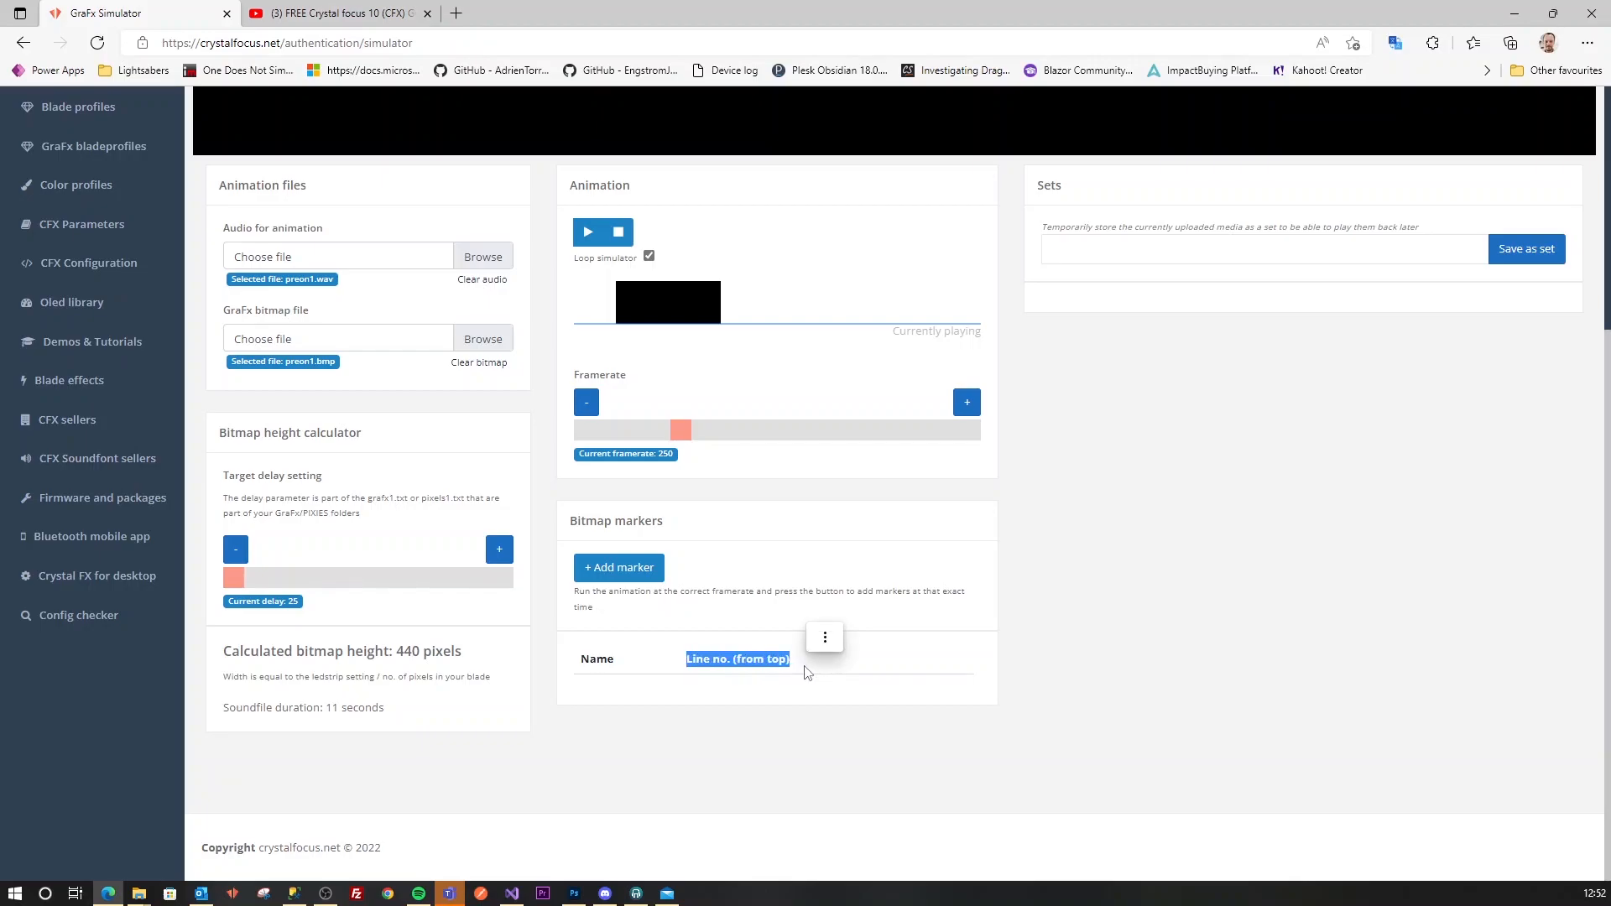
left_click(1116, 527)
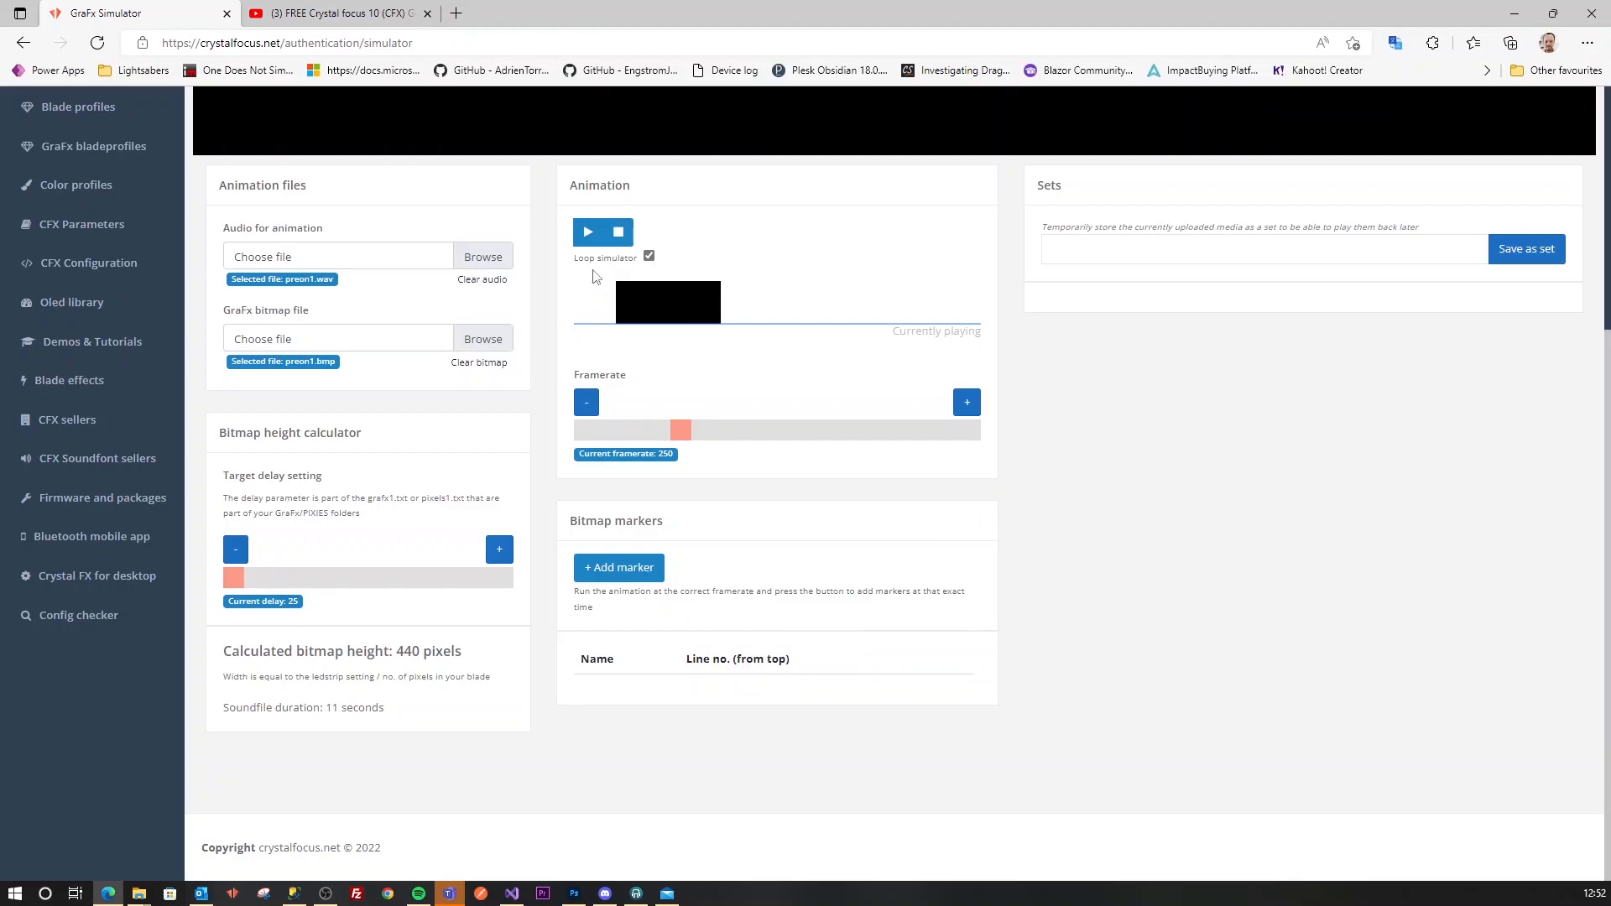
Run the animation and add three bitmap markers at about lines 111, 196 and 253, stopping playback after the last one.
left_click(588, 232)
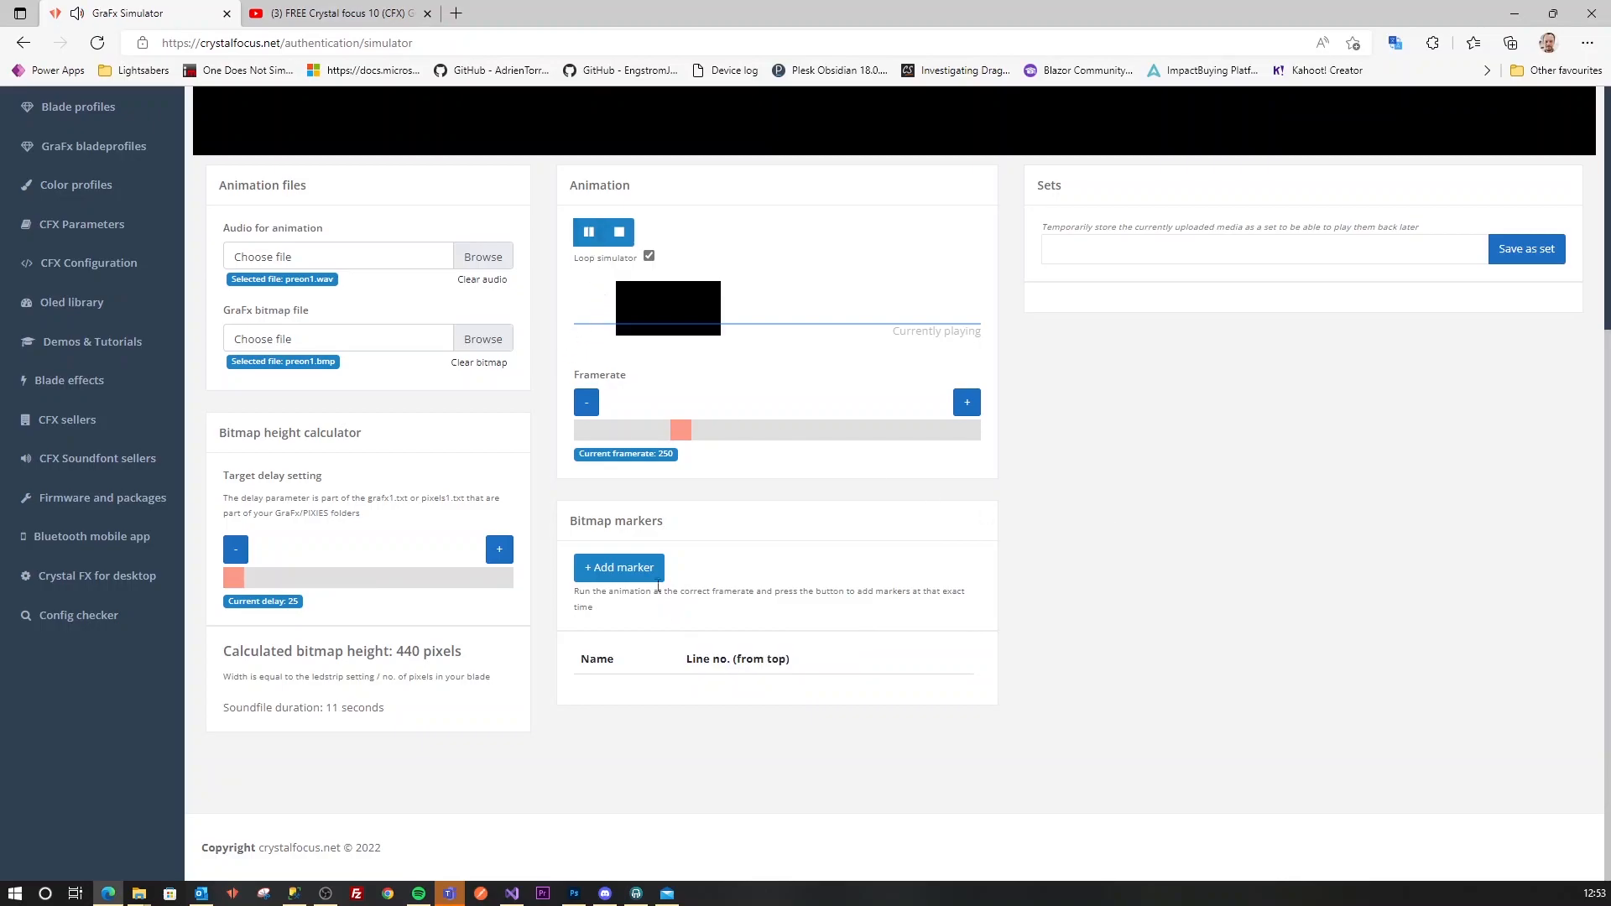
scroll(663, 587, "up", 3)
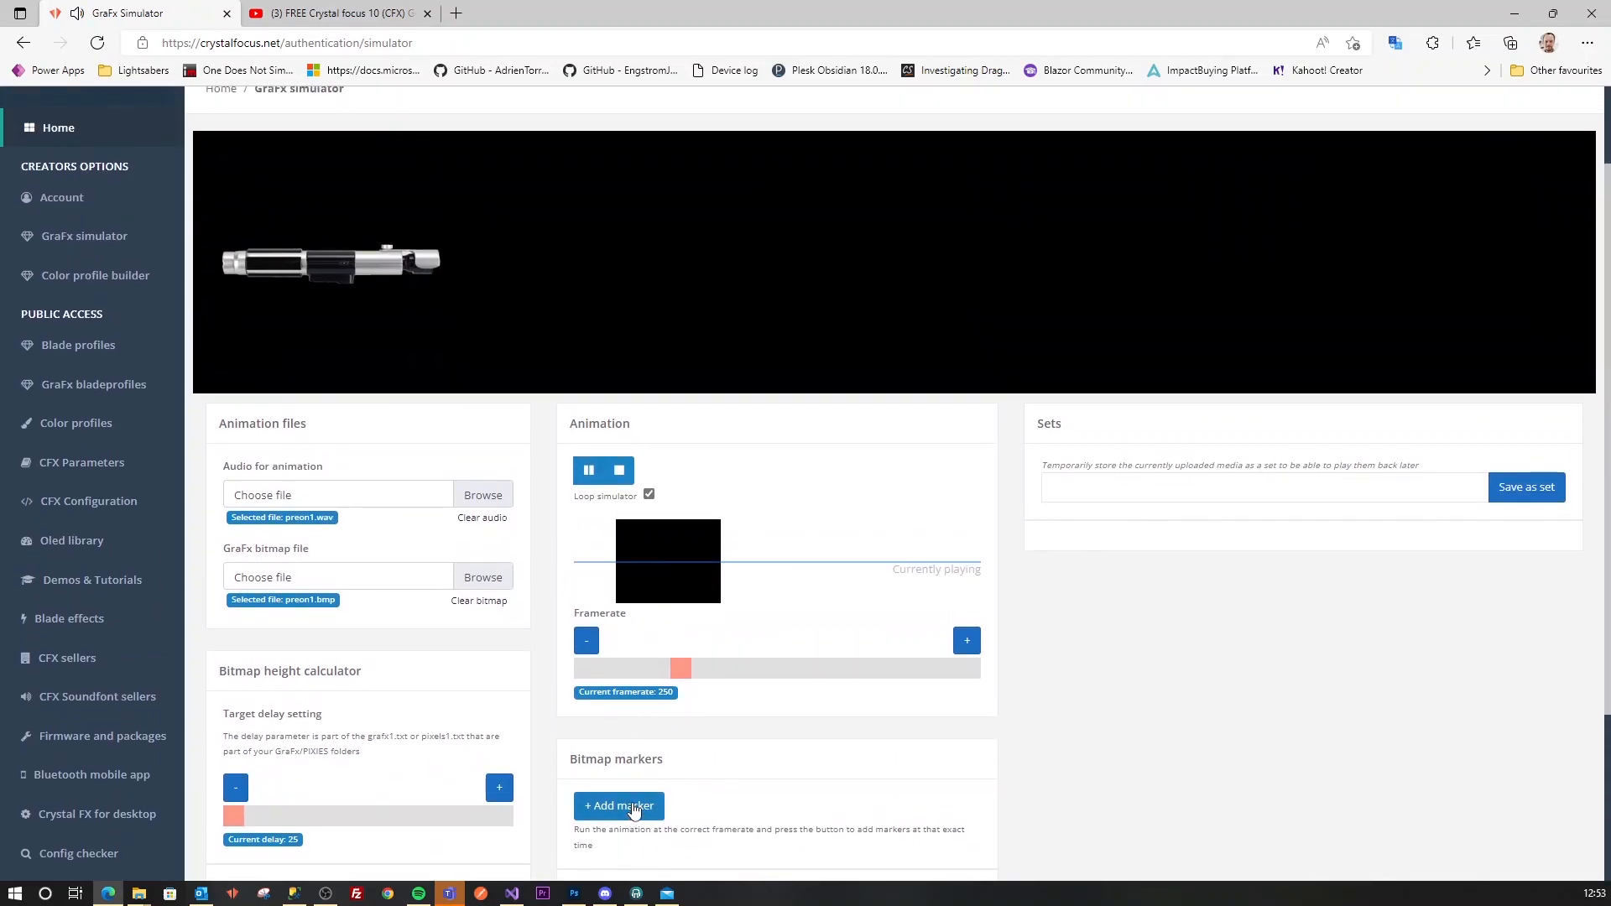
left_click(633, 806)
left_click(633, 807)
left_click(634, 809)
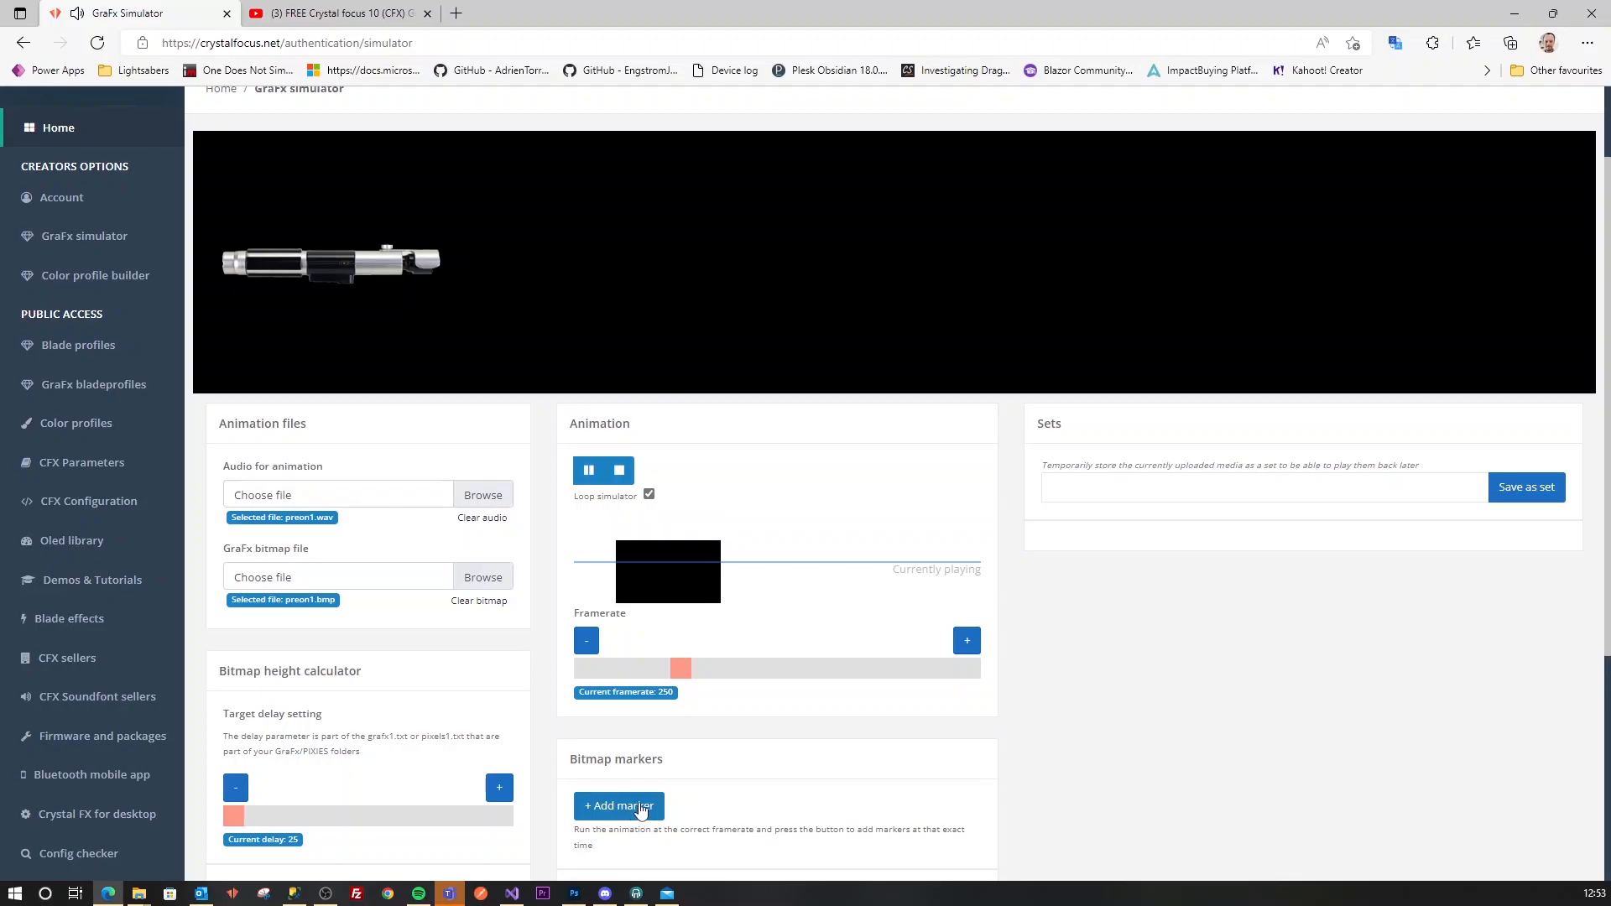
left_click(622, 472)
scroll(882, 419, "down", 4)
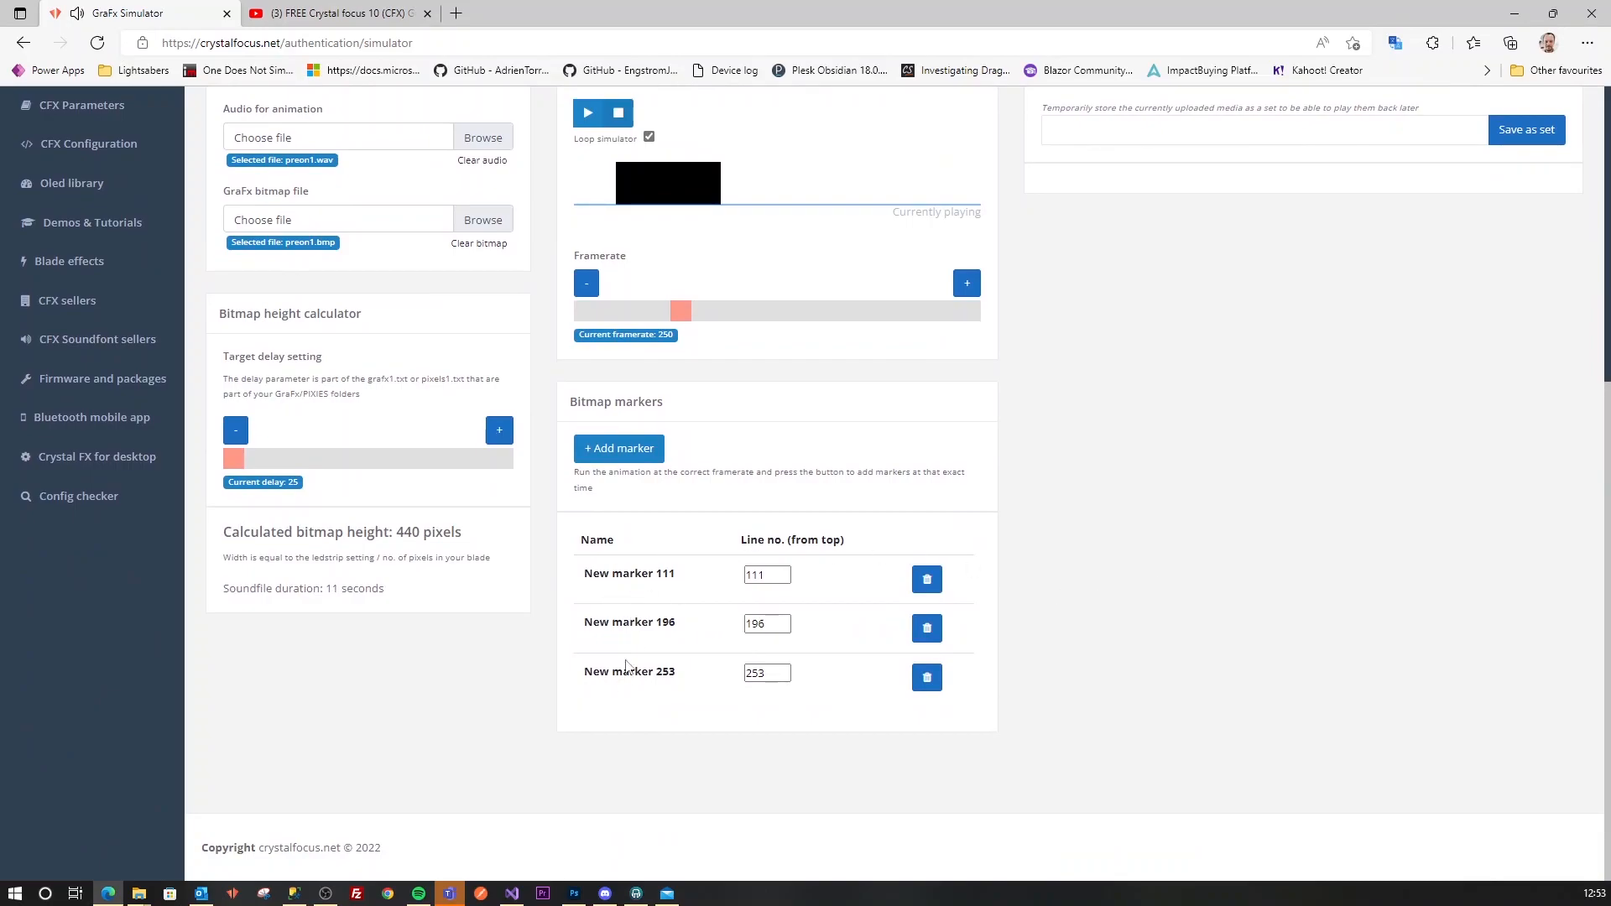
Replay the animation to listen to the preon sound against the blade preview, and stop it.
scroll(1317, 638, "up", 2)
scroll(1318, 638, "up", 3)
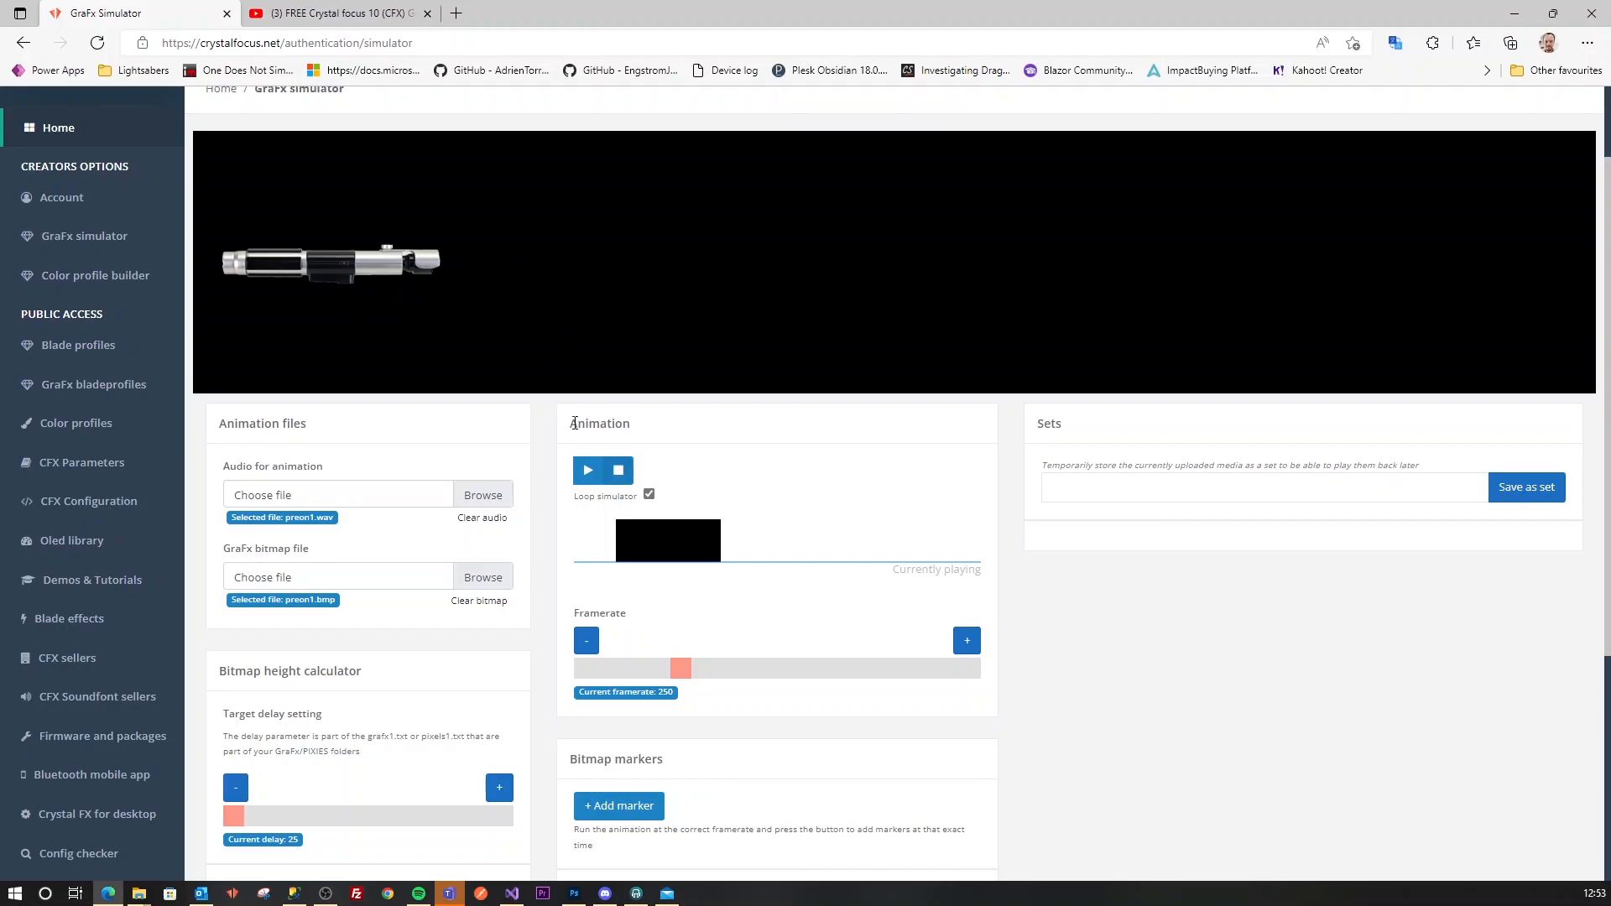
left_click(587, 476)
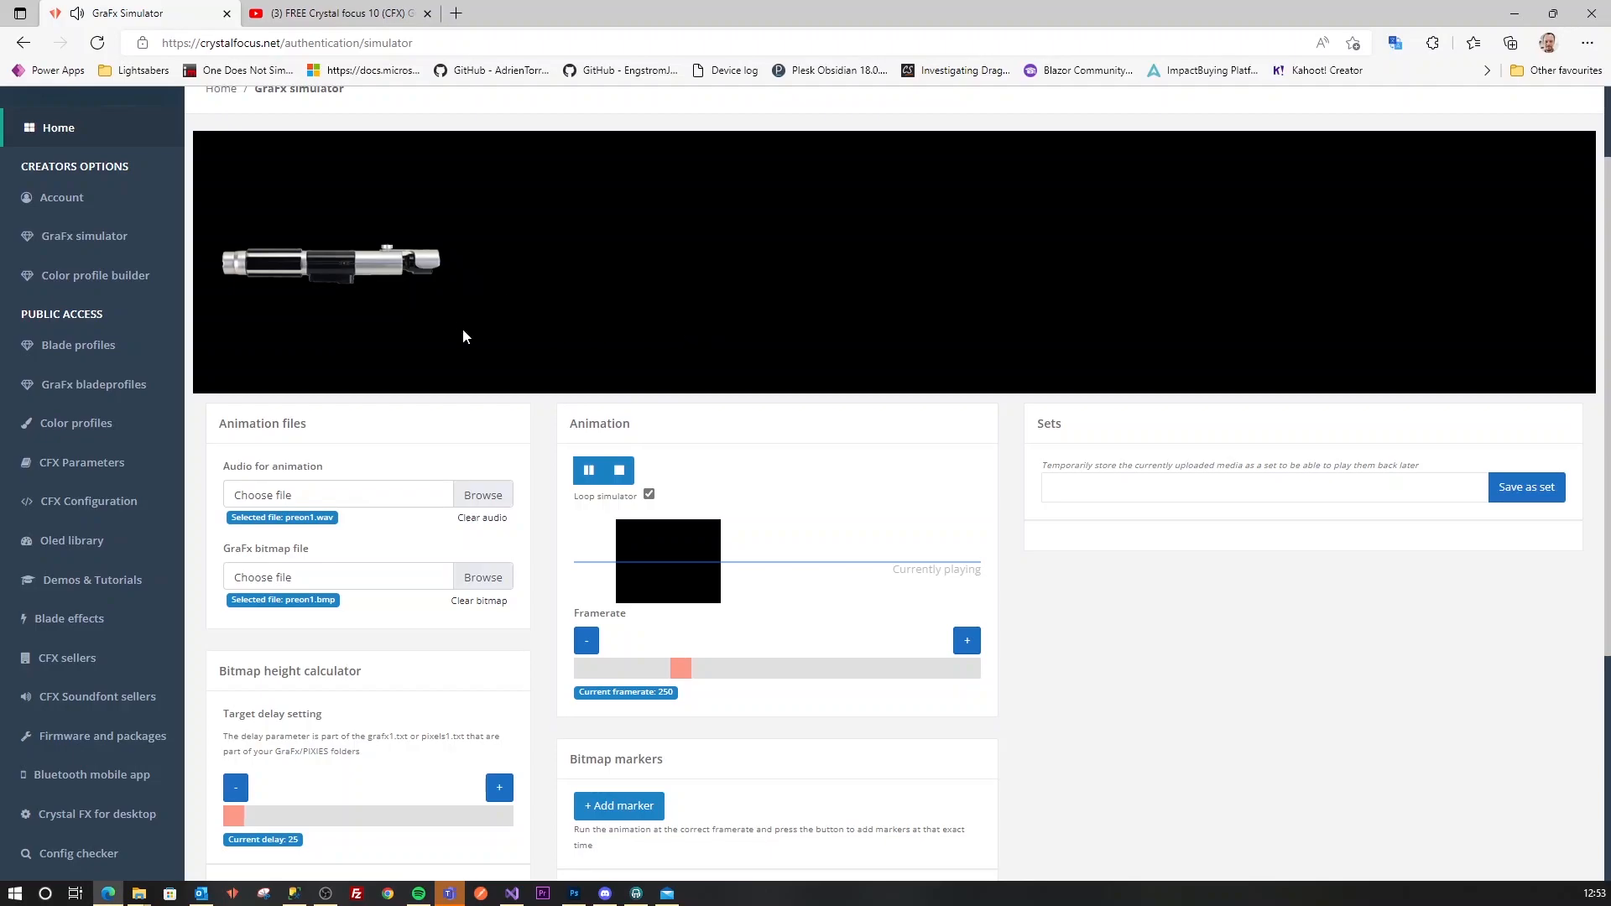
left_click(618, 471)
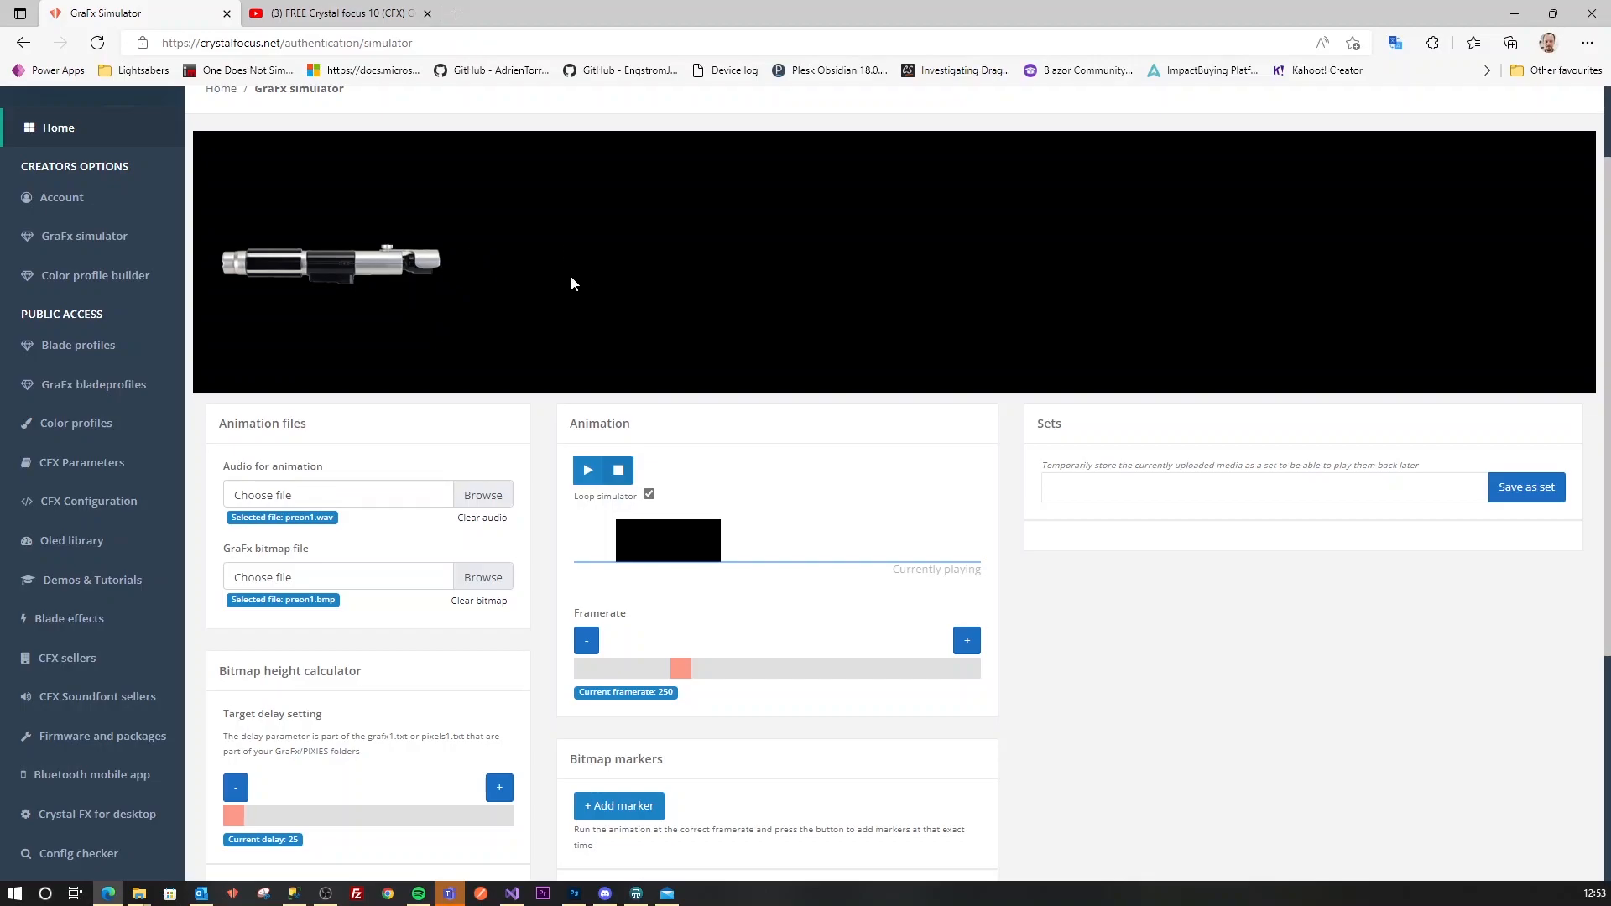
Set the first bitmap marker's line number to 125.
scroll(881, 361, "down", 3)
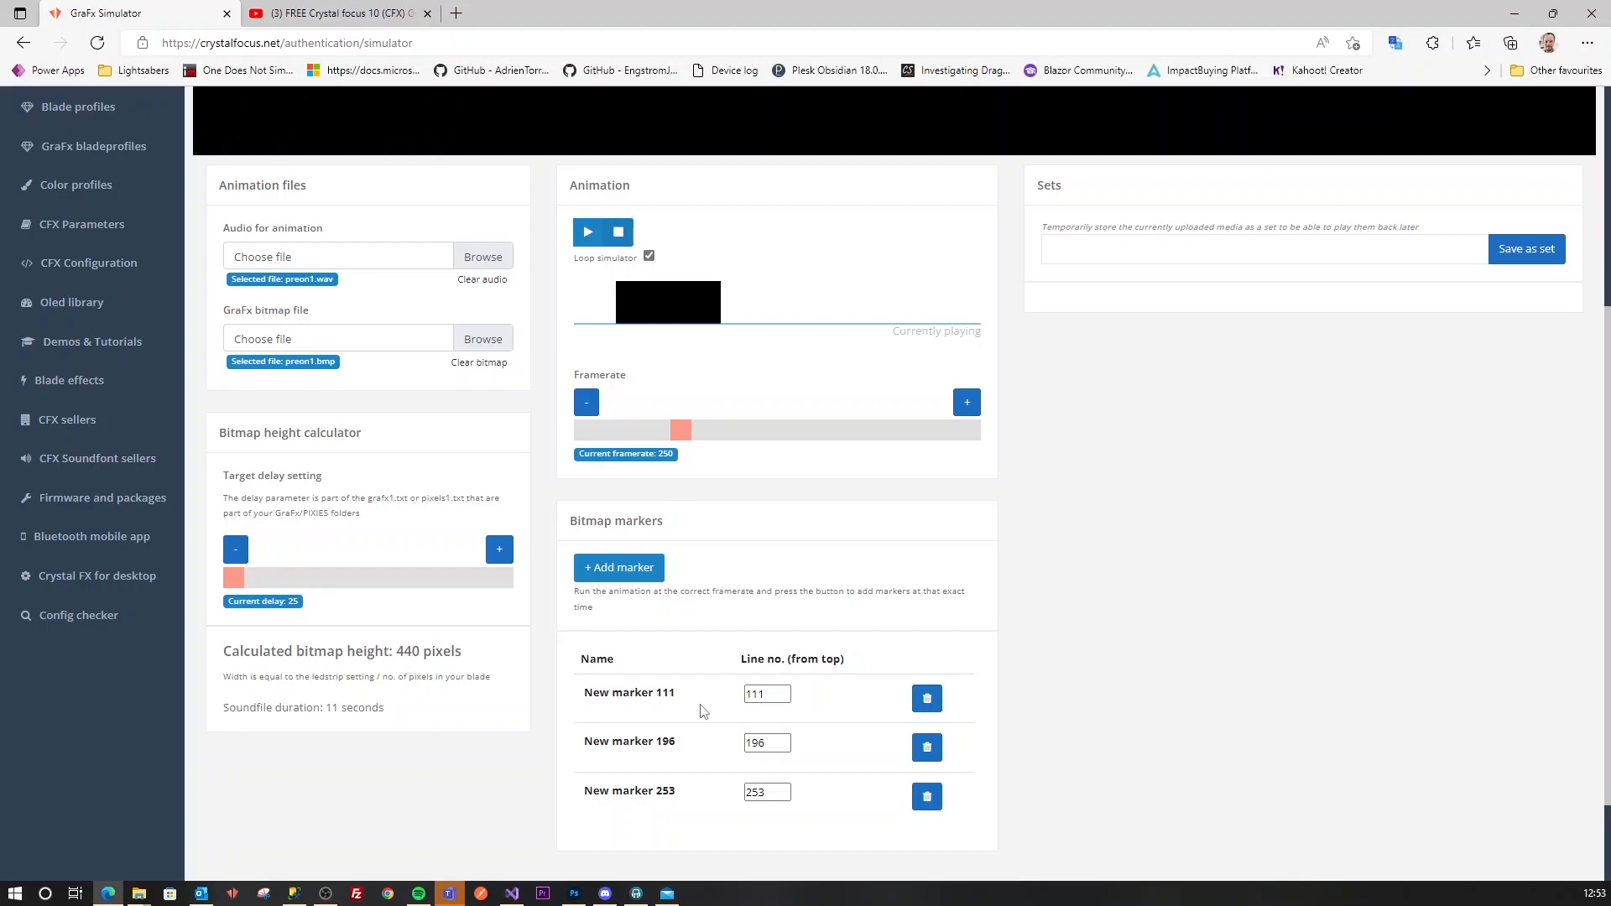
left_click(772, 694)
double_click(758, 696)
type("125")
key("Return")
left_click(1173, 654)
Play the animation to check the moved first marker against the preon sound and blade preview, and stop it.
left_click(589, 234)
scroll(764, 384, "up", 4)
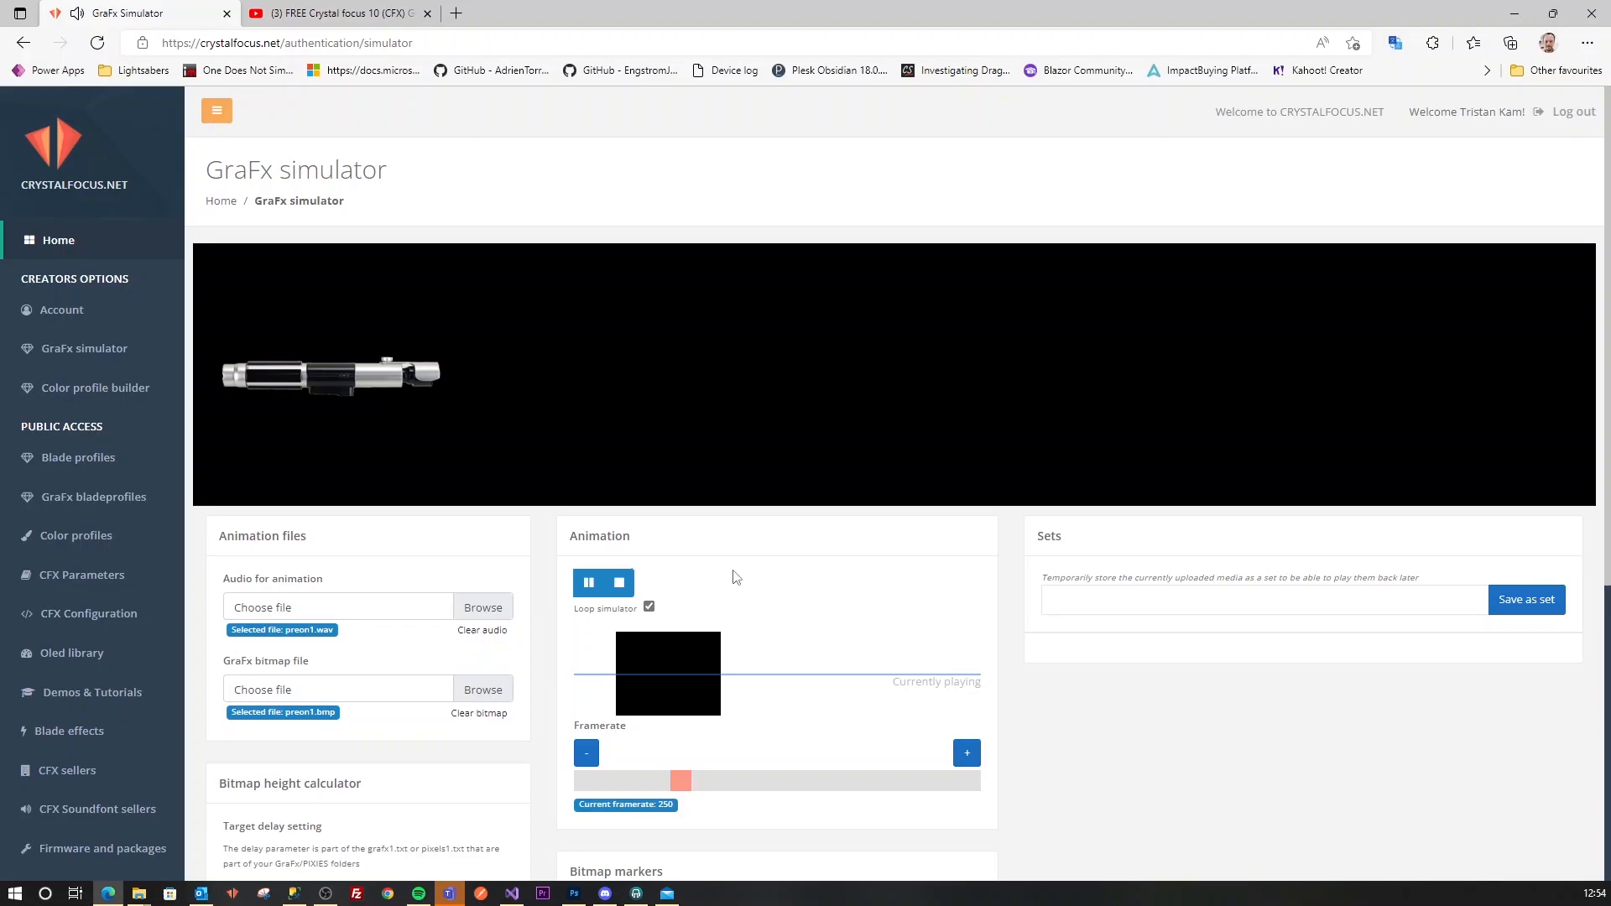
left_click(626, 589)
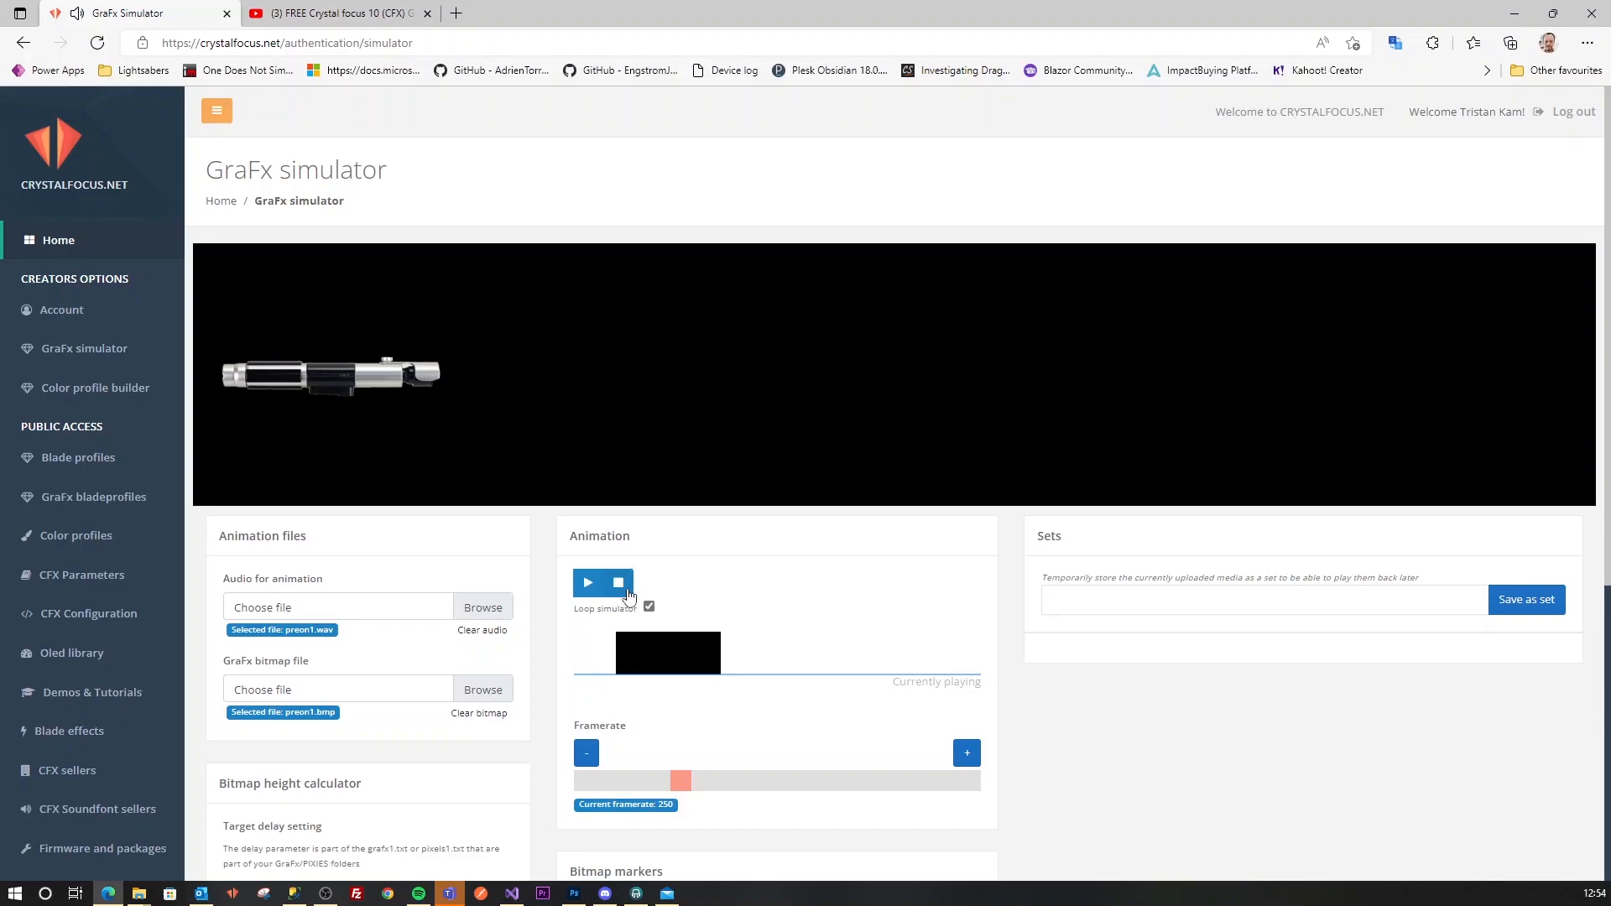
left_click(627, 587)
Change the first bitmap marker's line number back to 111.
scroll(789, 503, "down", 5)
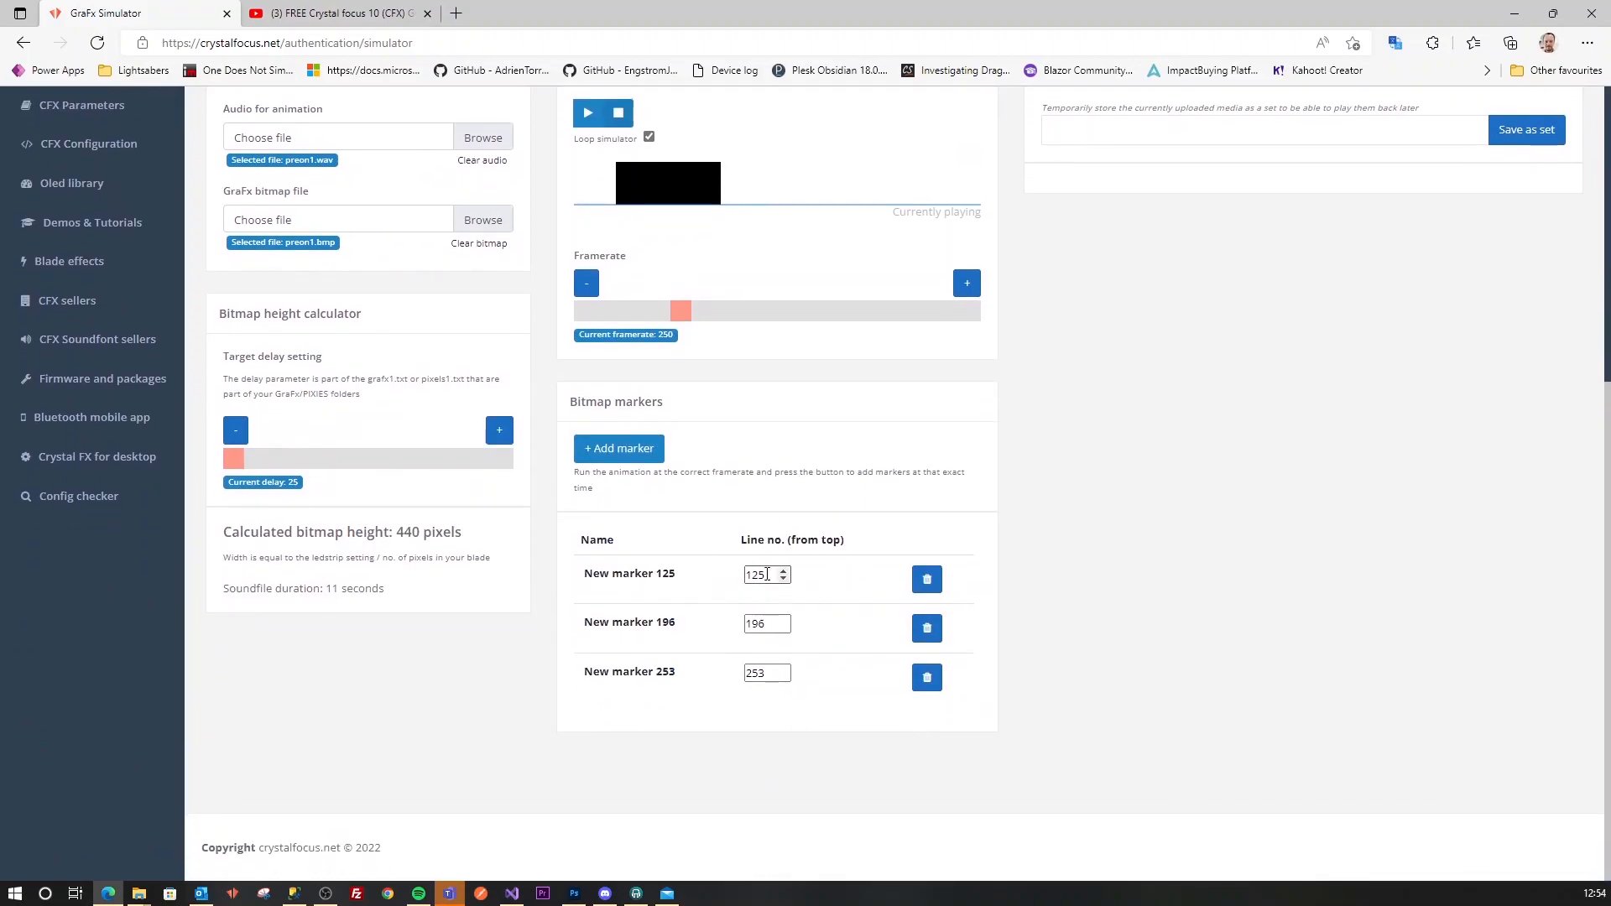
left_click_drag(768, 576, 753, 592)
left_click(781, 628)
key("shift+Tab")
left_click(783, 621)
Play the animation again with the first marker at line 111, and stop it after listening.
scroll(847, 553, "up", 3)
left_click(587, 353)
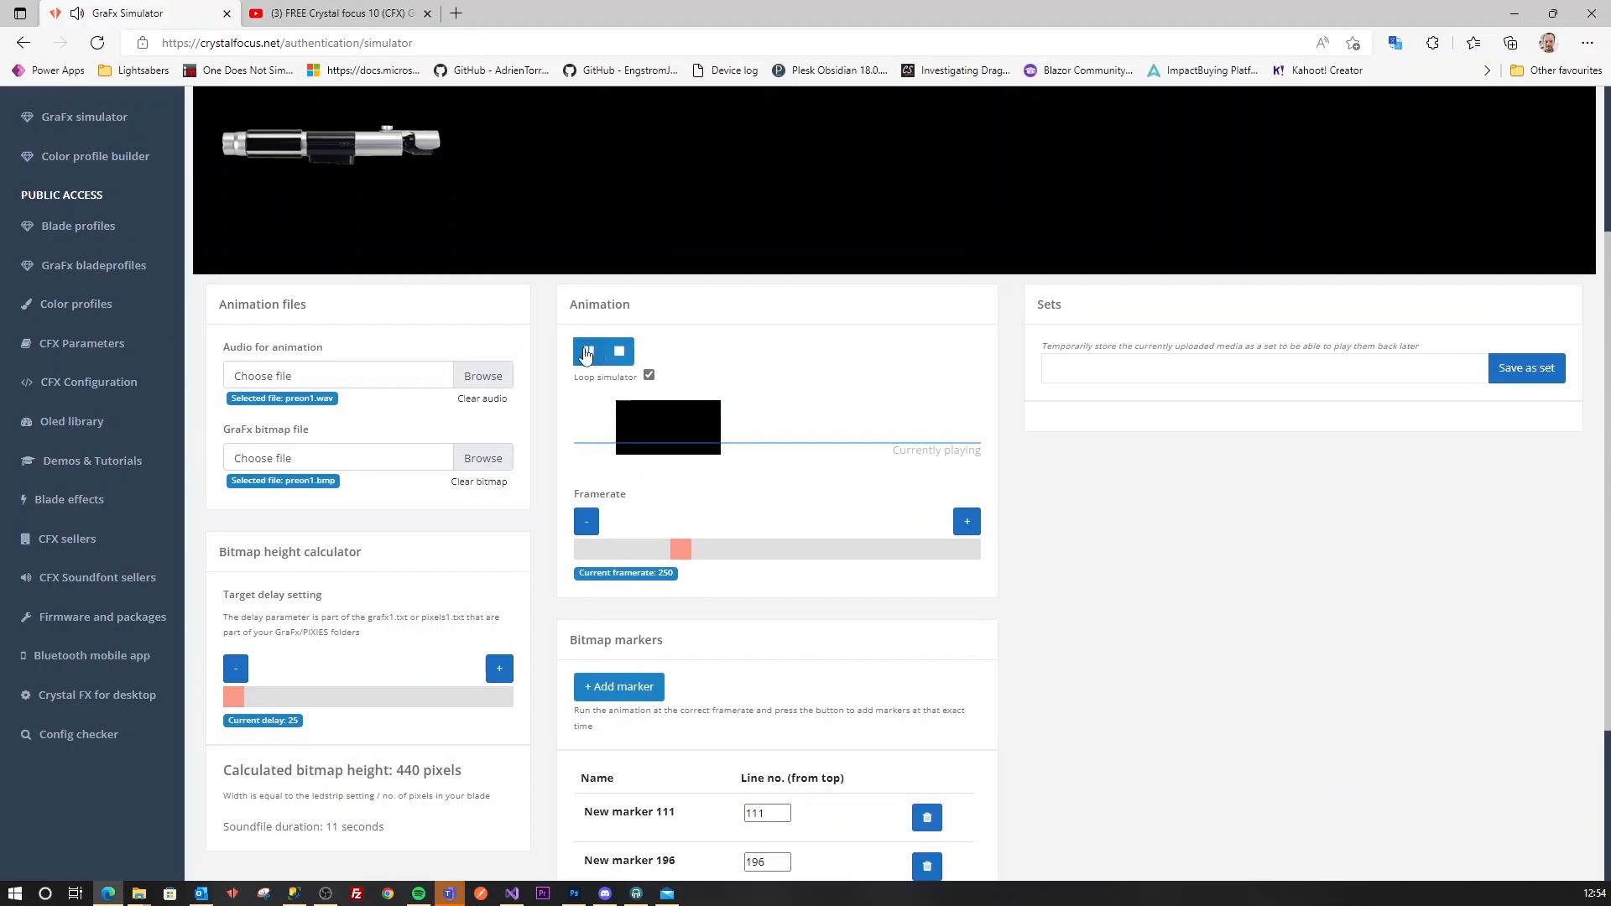
scroll(574, 339, "up", 2)
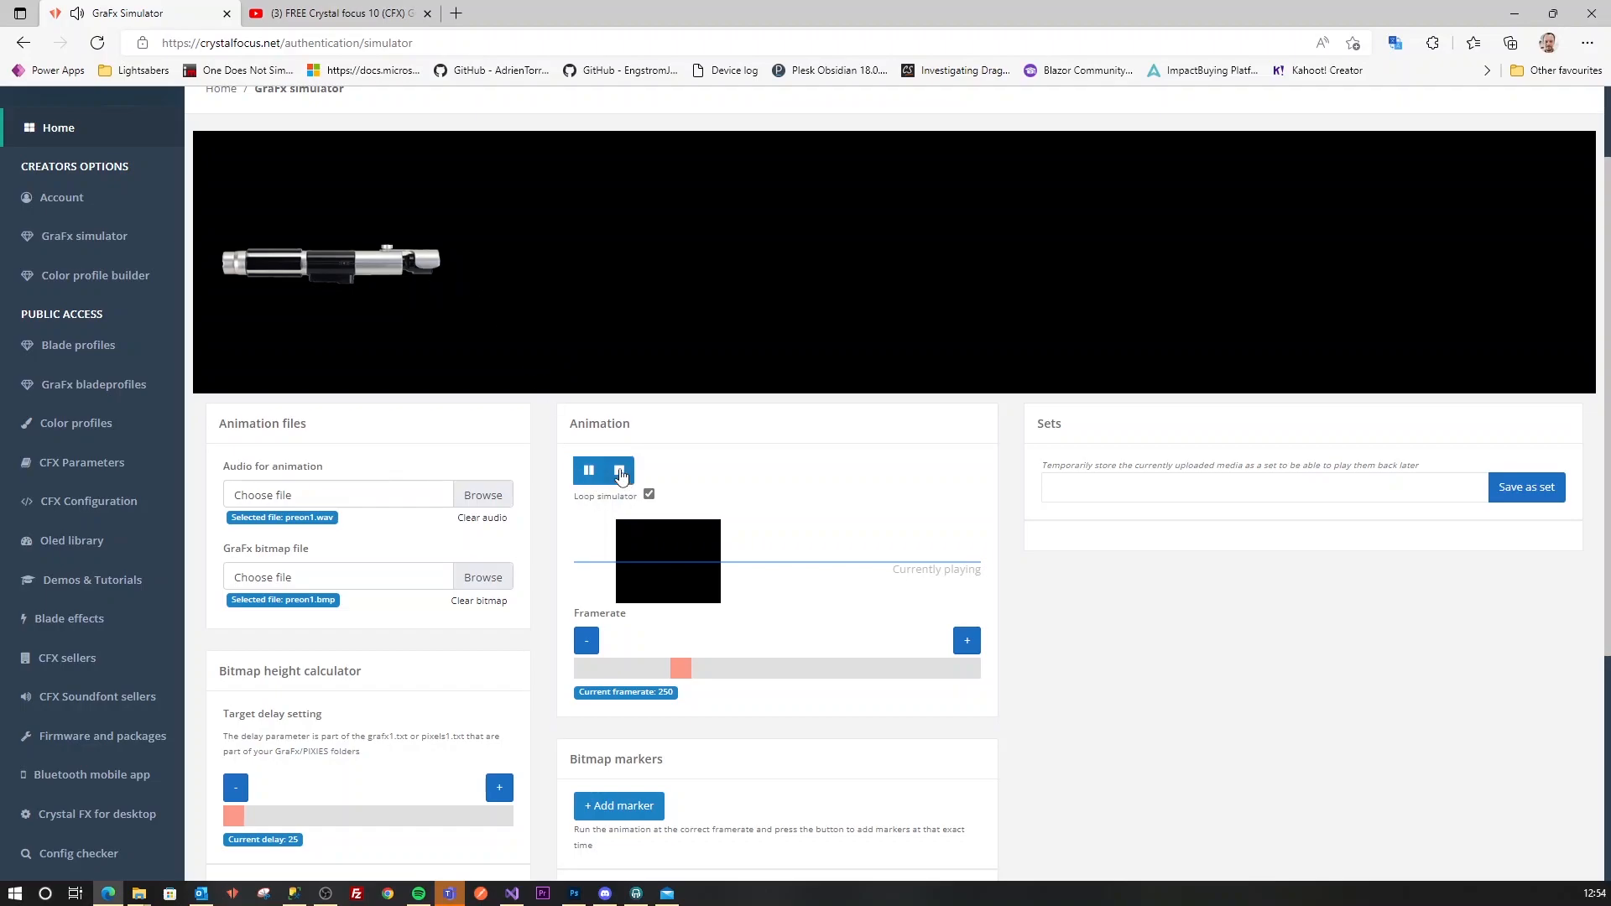
left_click(621, 472)
Set the line number of the first bitmap marker to 125.
scroll(965, 650, "down", 4)
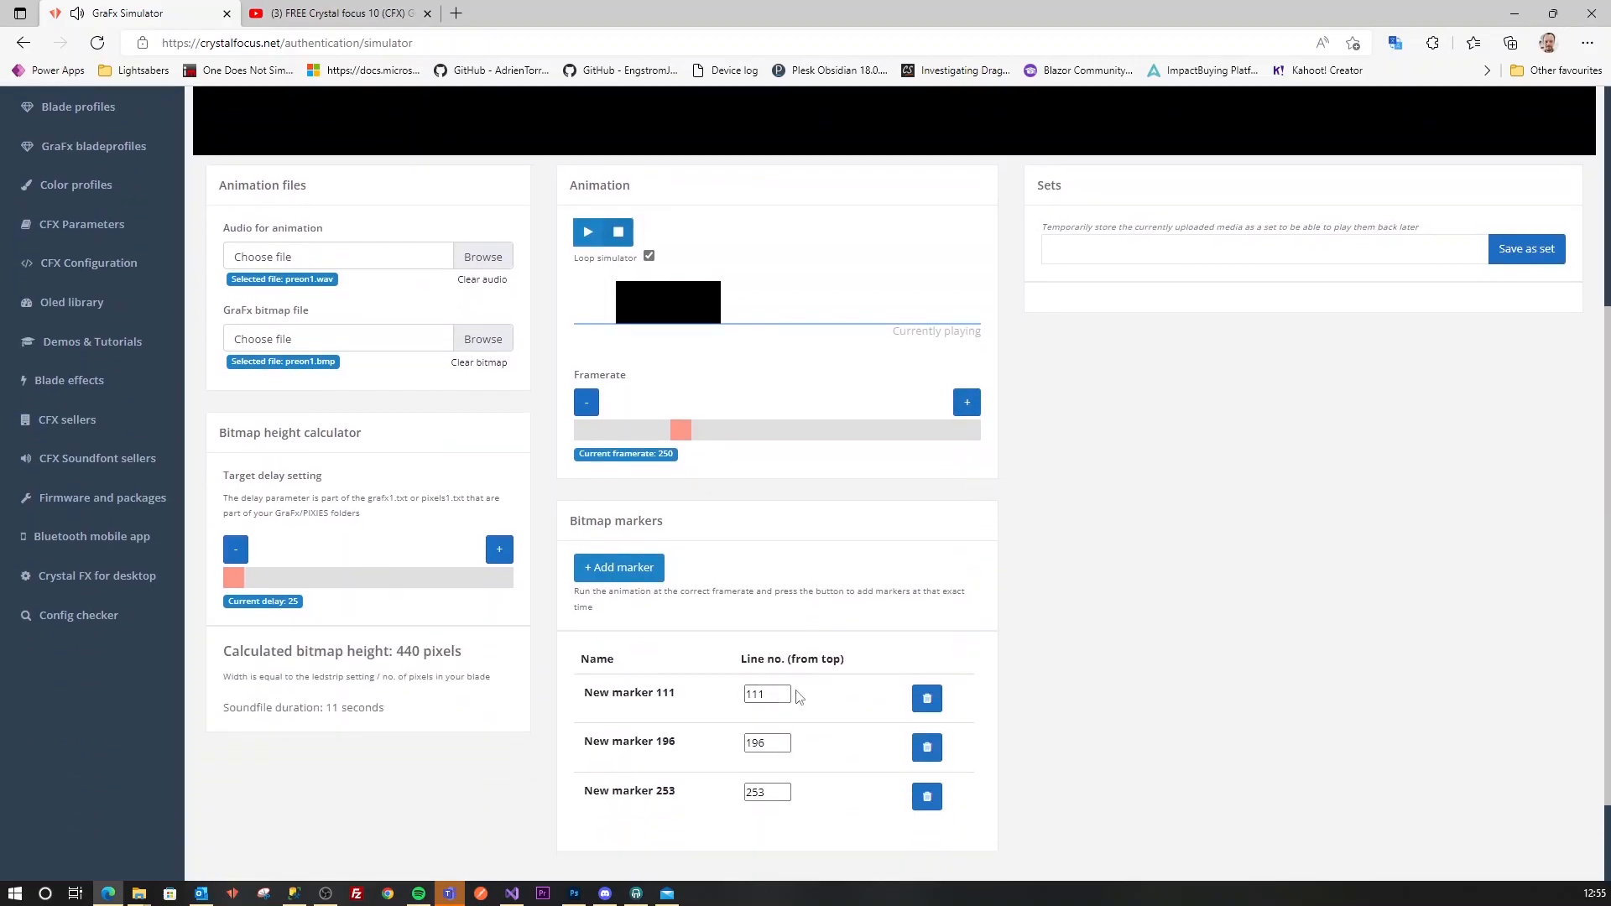
double_click(754, 694)
type("125")
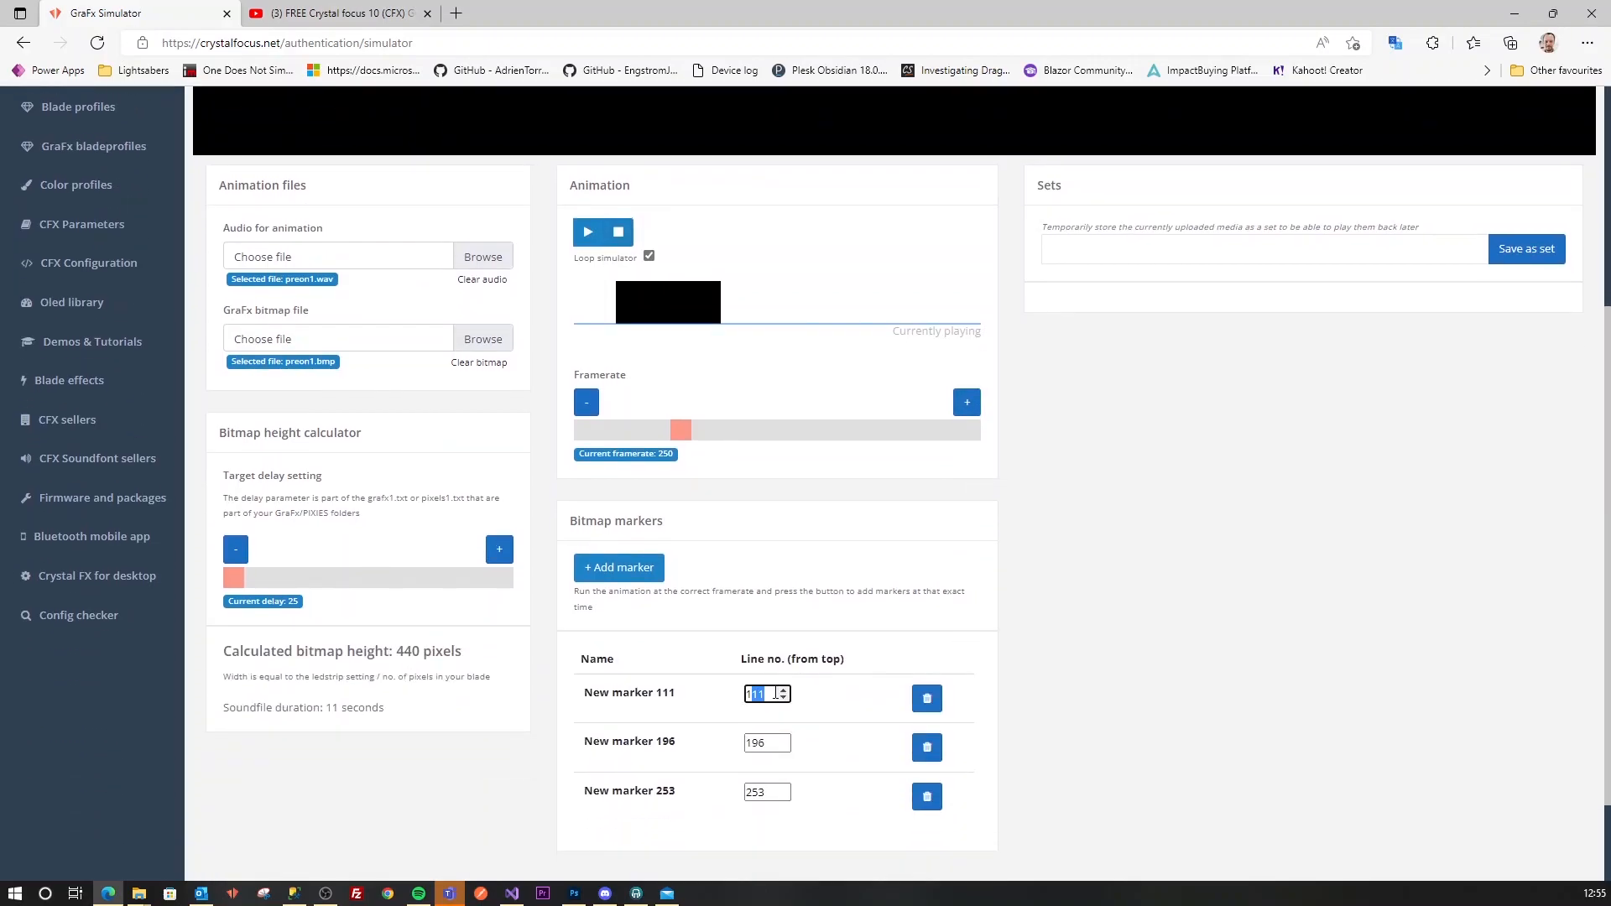
left_click(854, 716)
Switch to Photoshop, add a new layer above the background and move the window aside so the simulator's marker list stays readable.
left_click(576, 896)
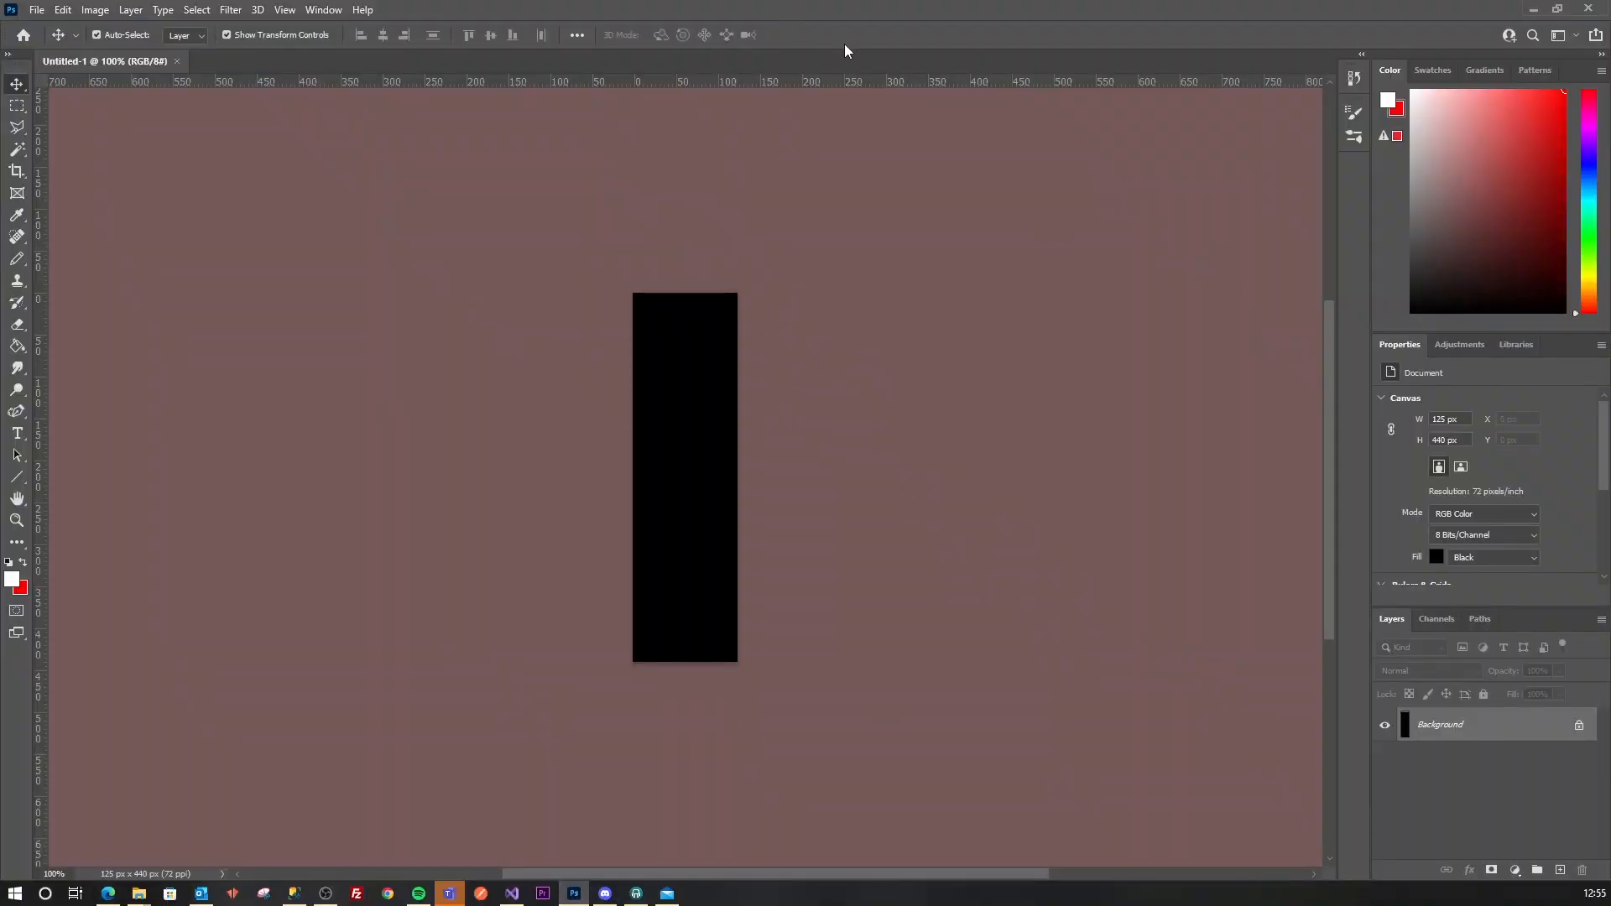
left_click_drag(692, 22, 1239, 60)
left_click(1022, 22)
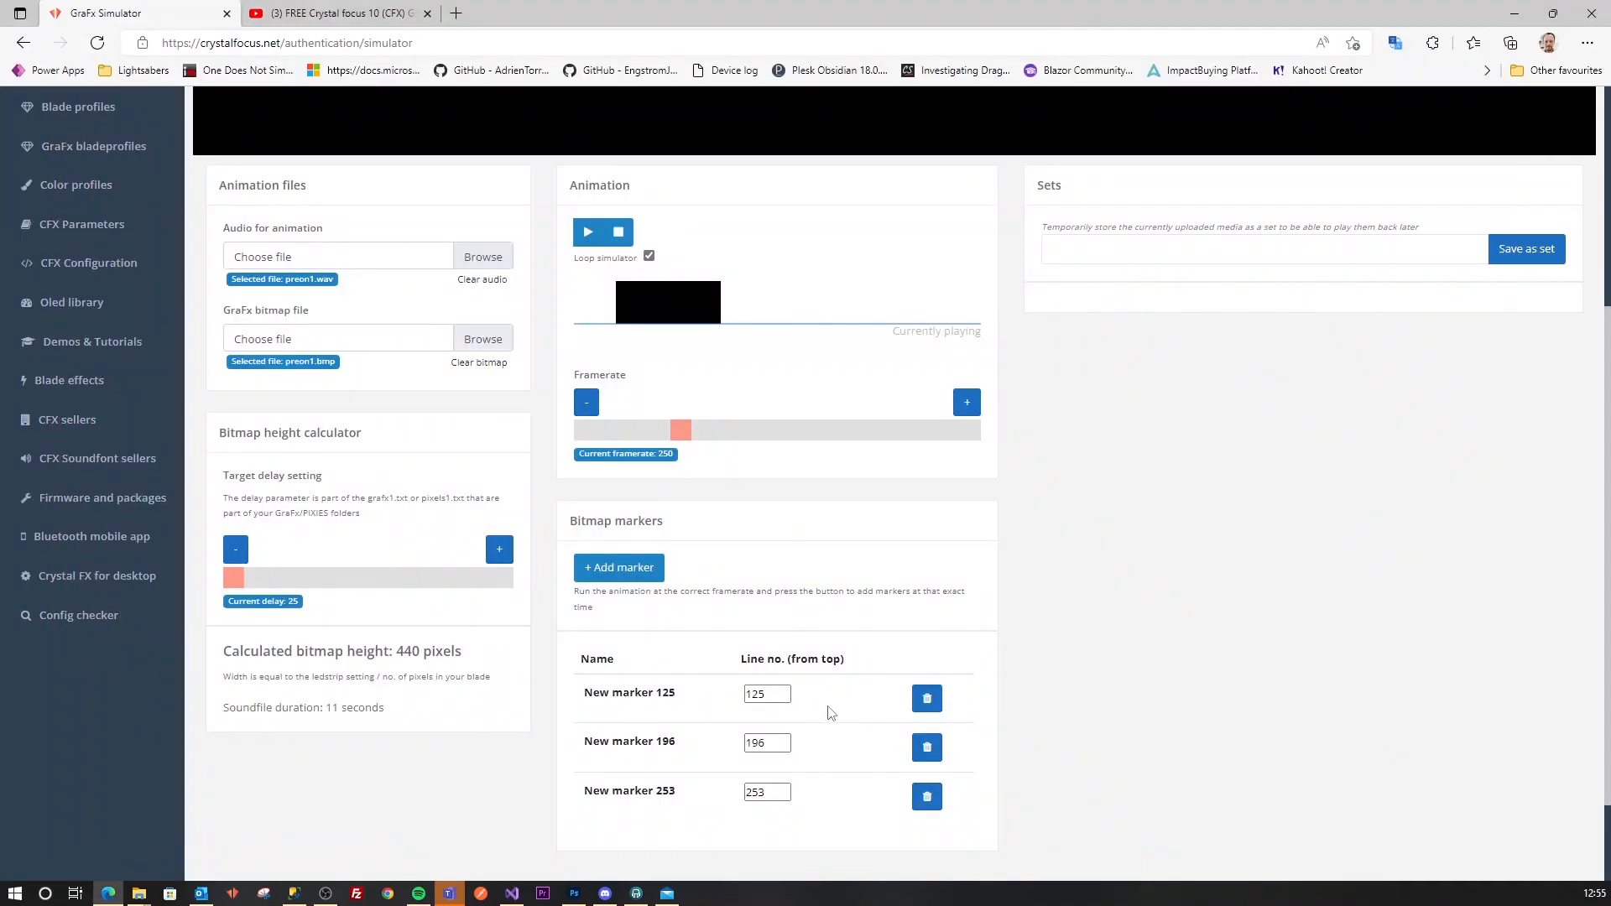
left_click(752, 694)
left_click(574, 894)
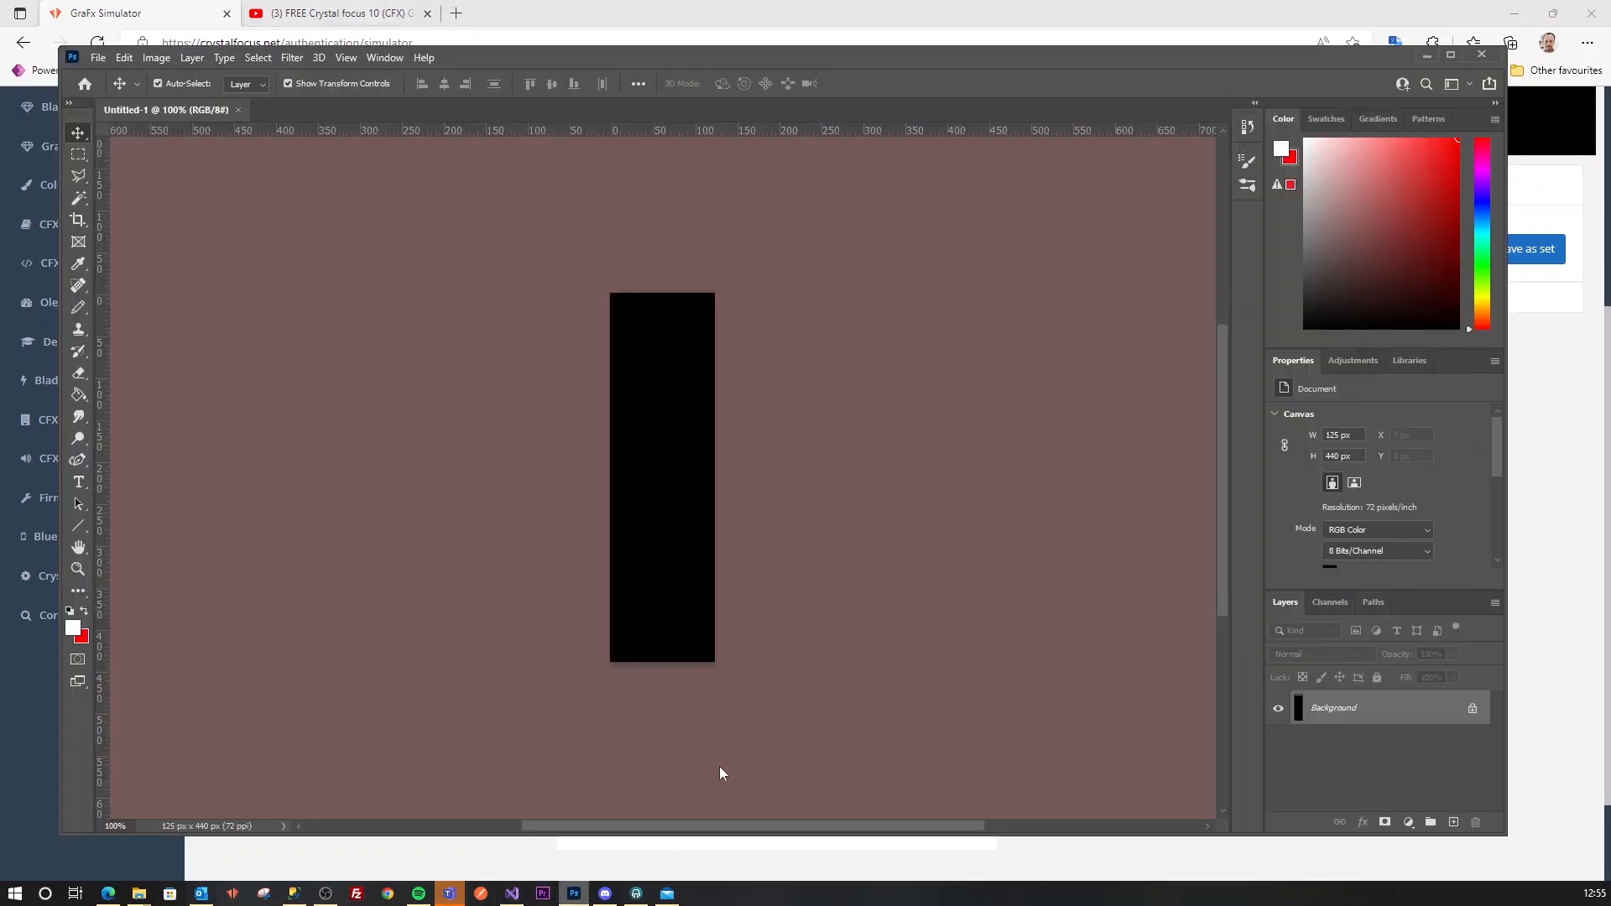
left_click_drag(562, 62, 1314, 79)
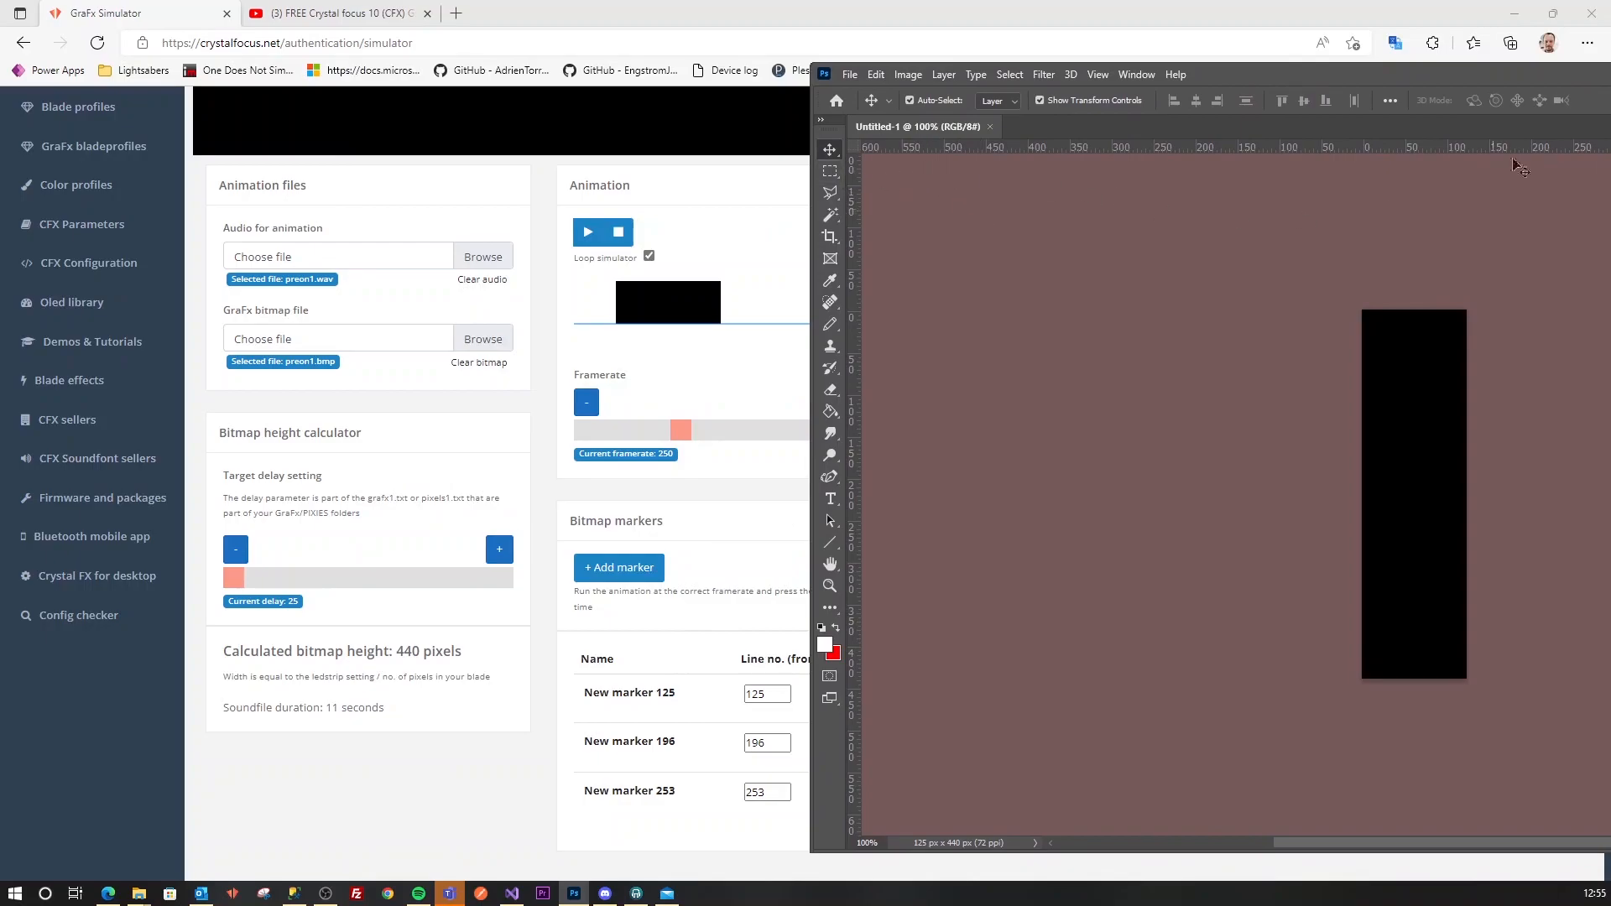
left_click_drag(1495, 77, 736, 51)
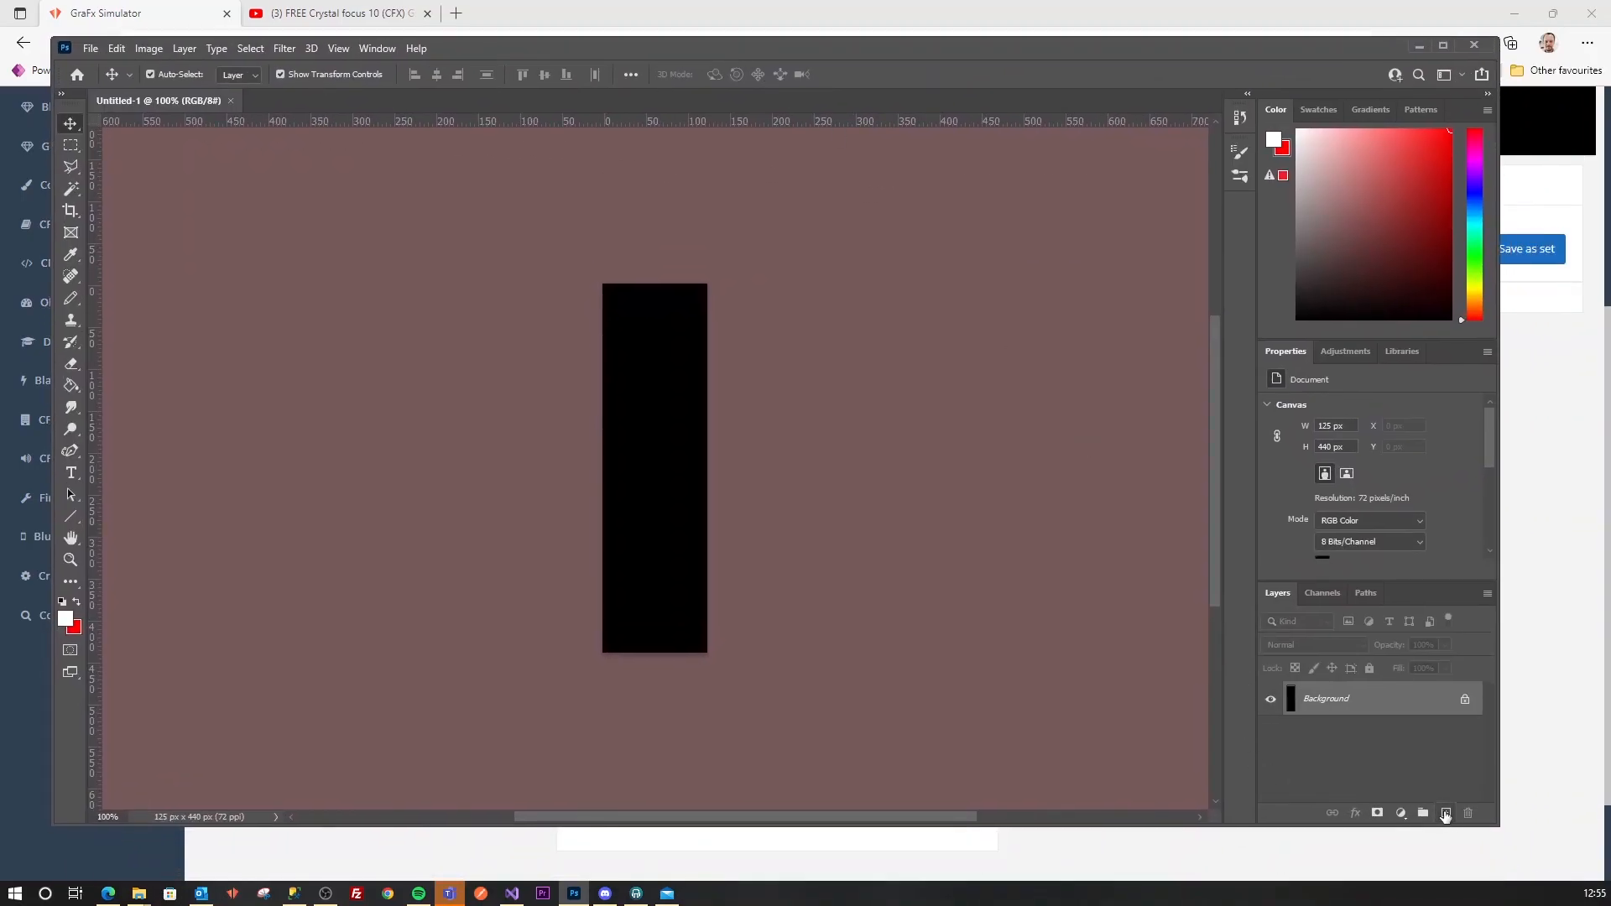
left_click(1445, 813)
left_click_drag(868, 52, 1508, 95)
Draw a one-pixel white Pencil line across the bitmap at about line 125, using a rectangular selection from the upper edge as measure.
left_click(713, 182)
left_click_drag(1246, 322, 1270, 422)
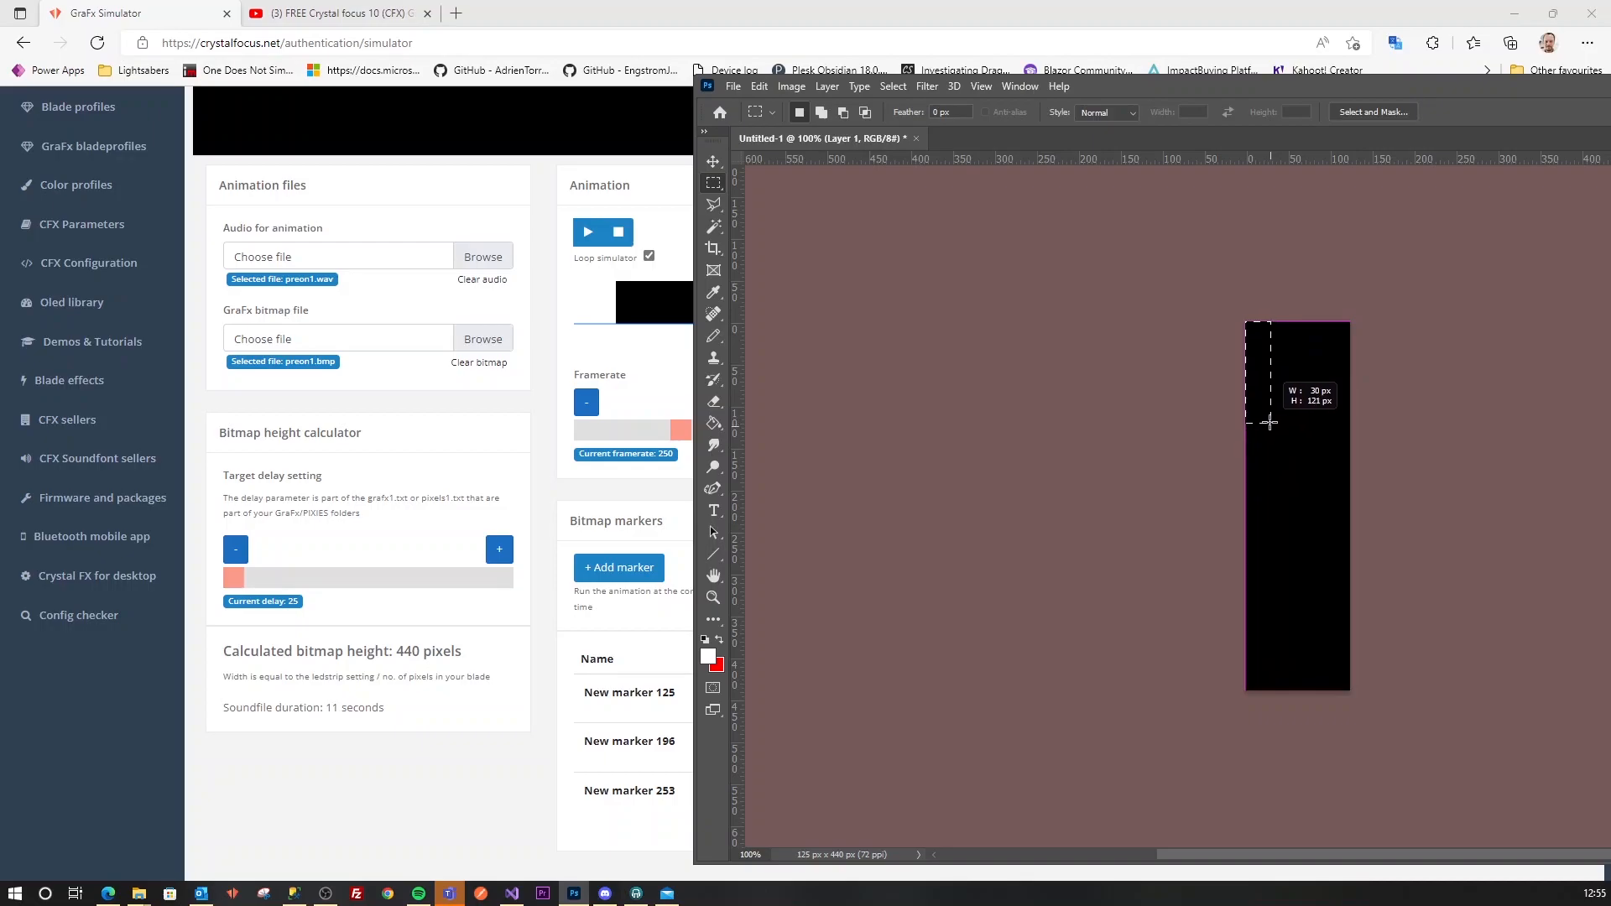
left_click_drag(1268, 427, 1273, 424)
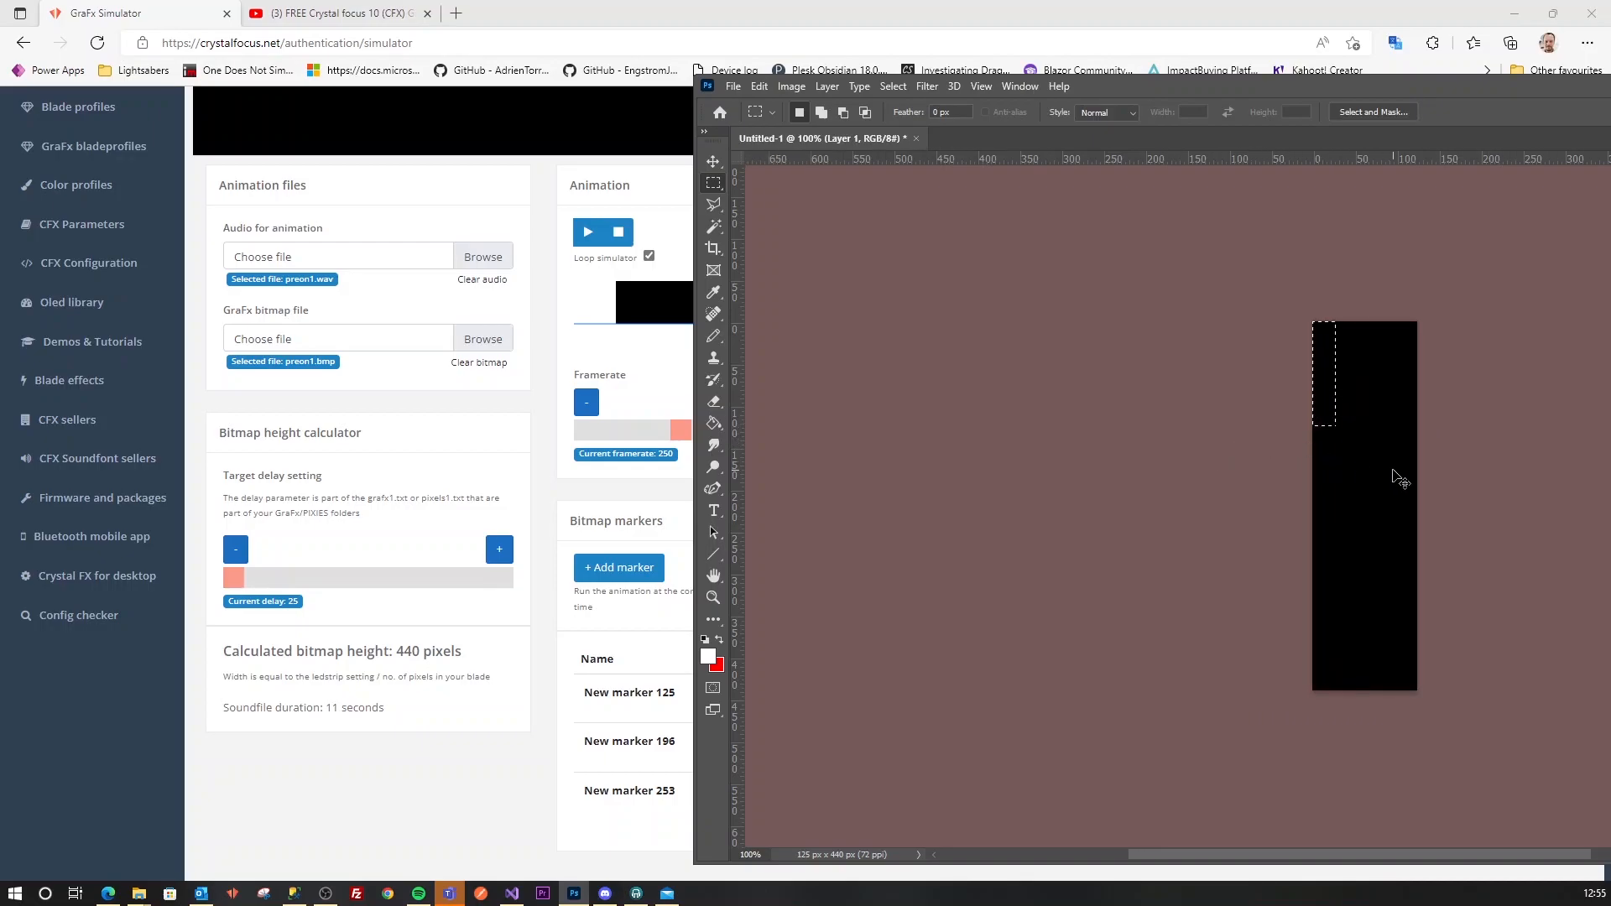
scroll(1385, 460, "up", 5)
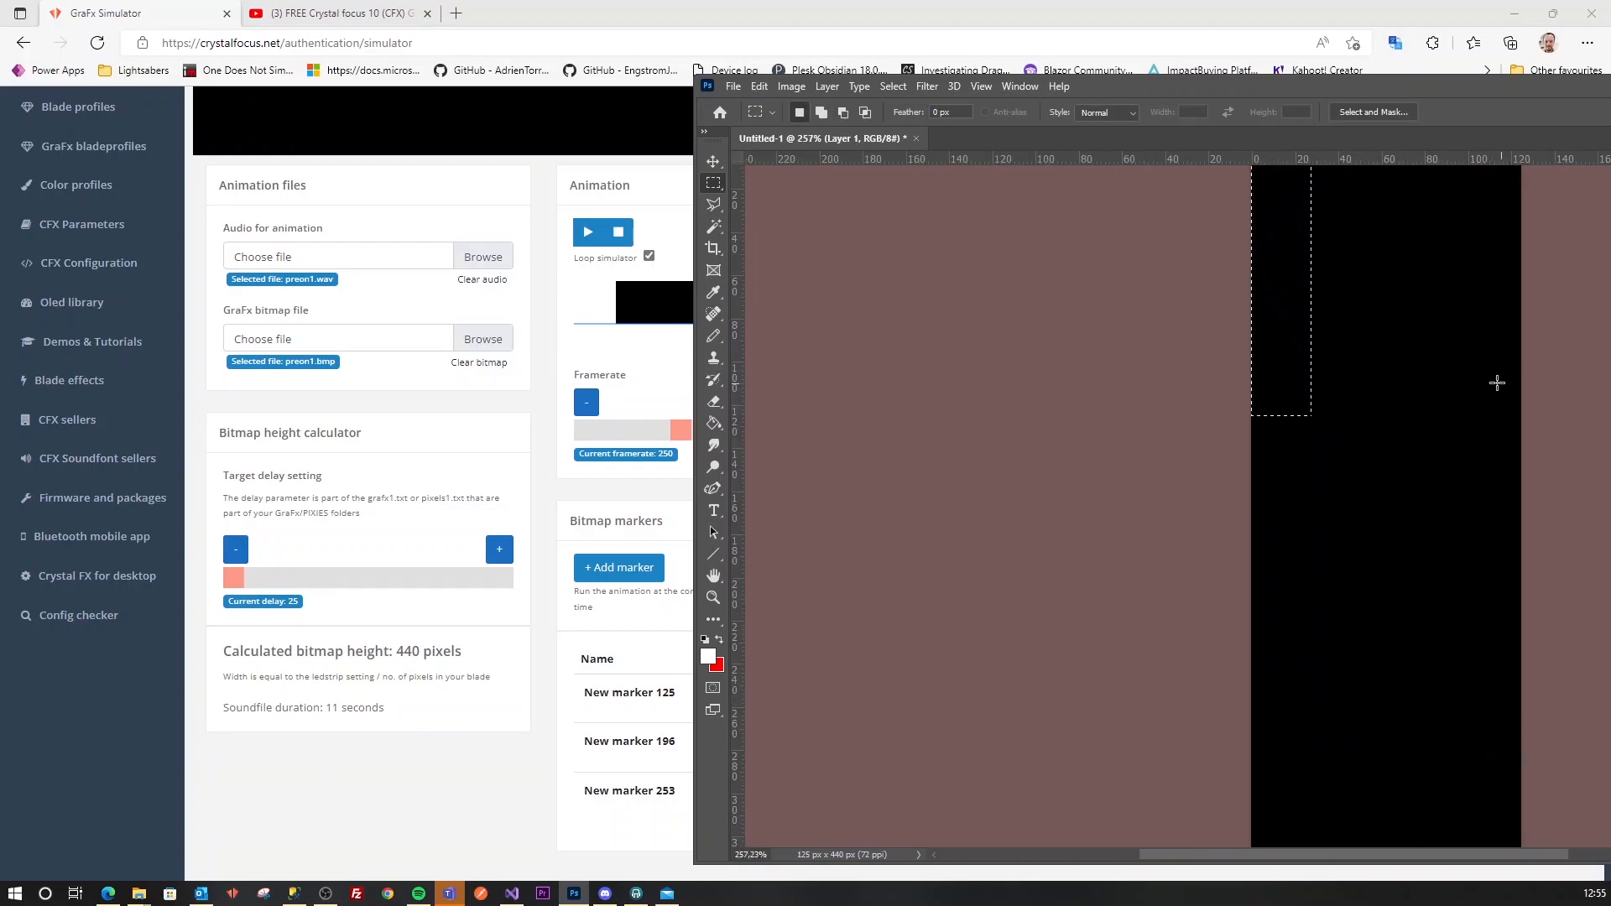
scroll(1498, 373, "up", 2)
scroll(1262, 345, "up", 1)
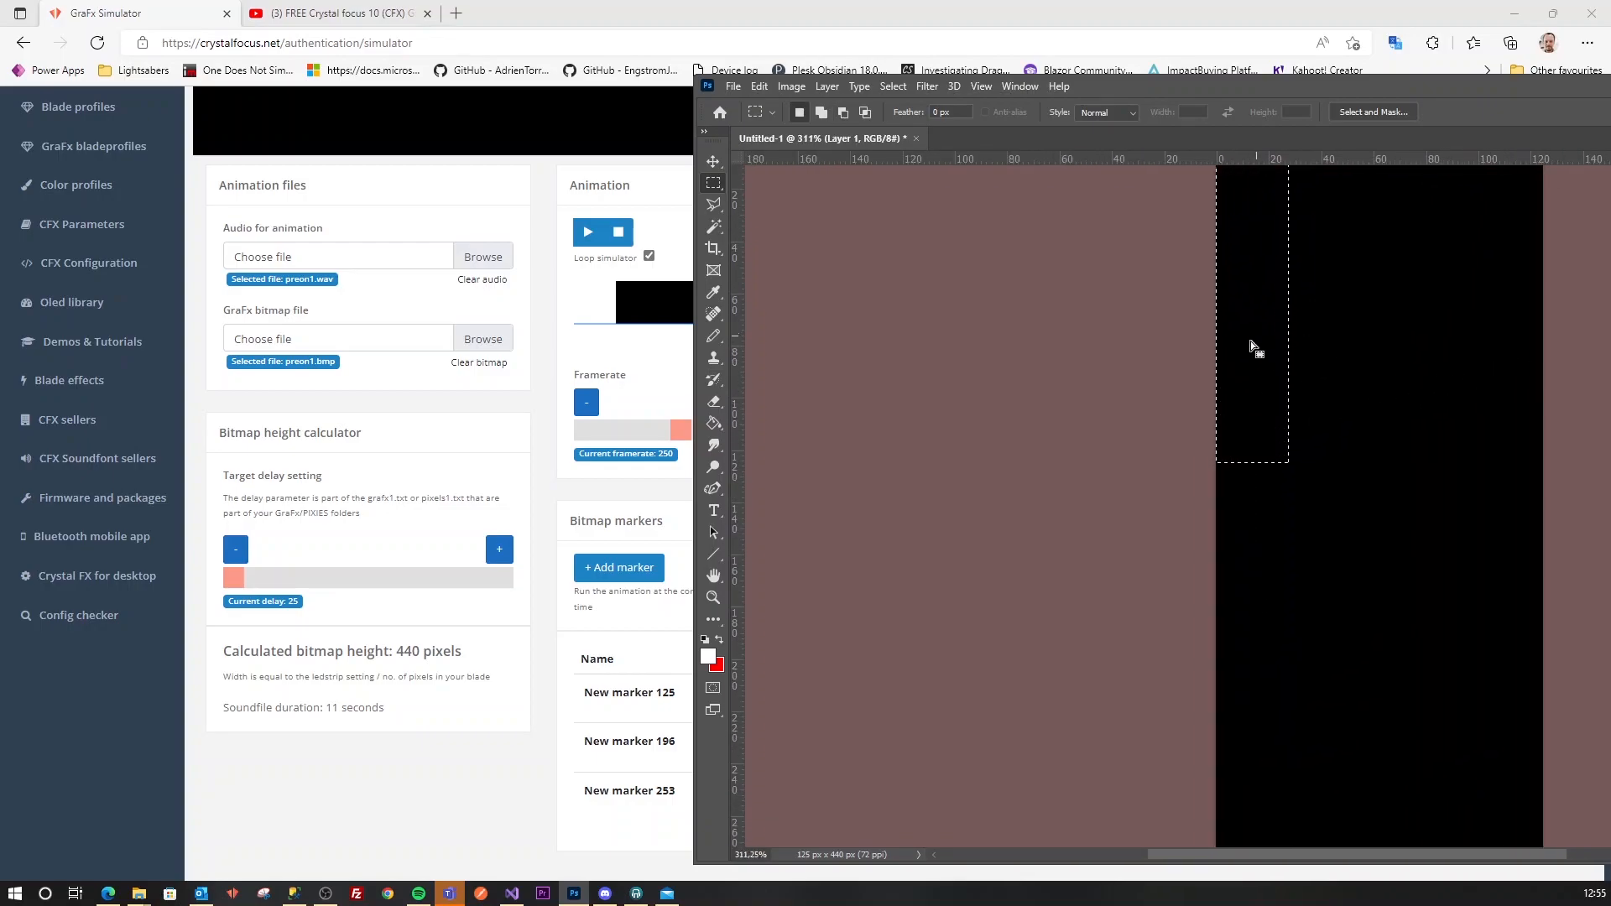
left_click(714, 338)
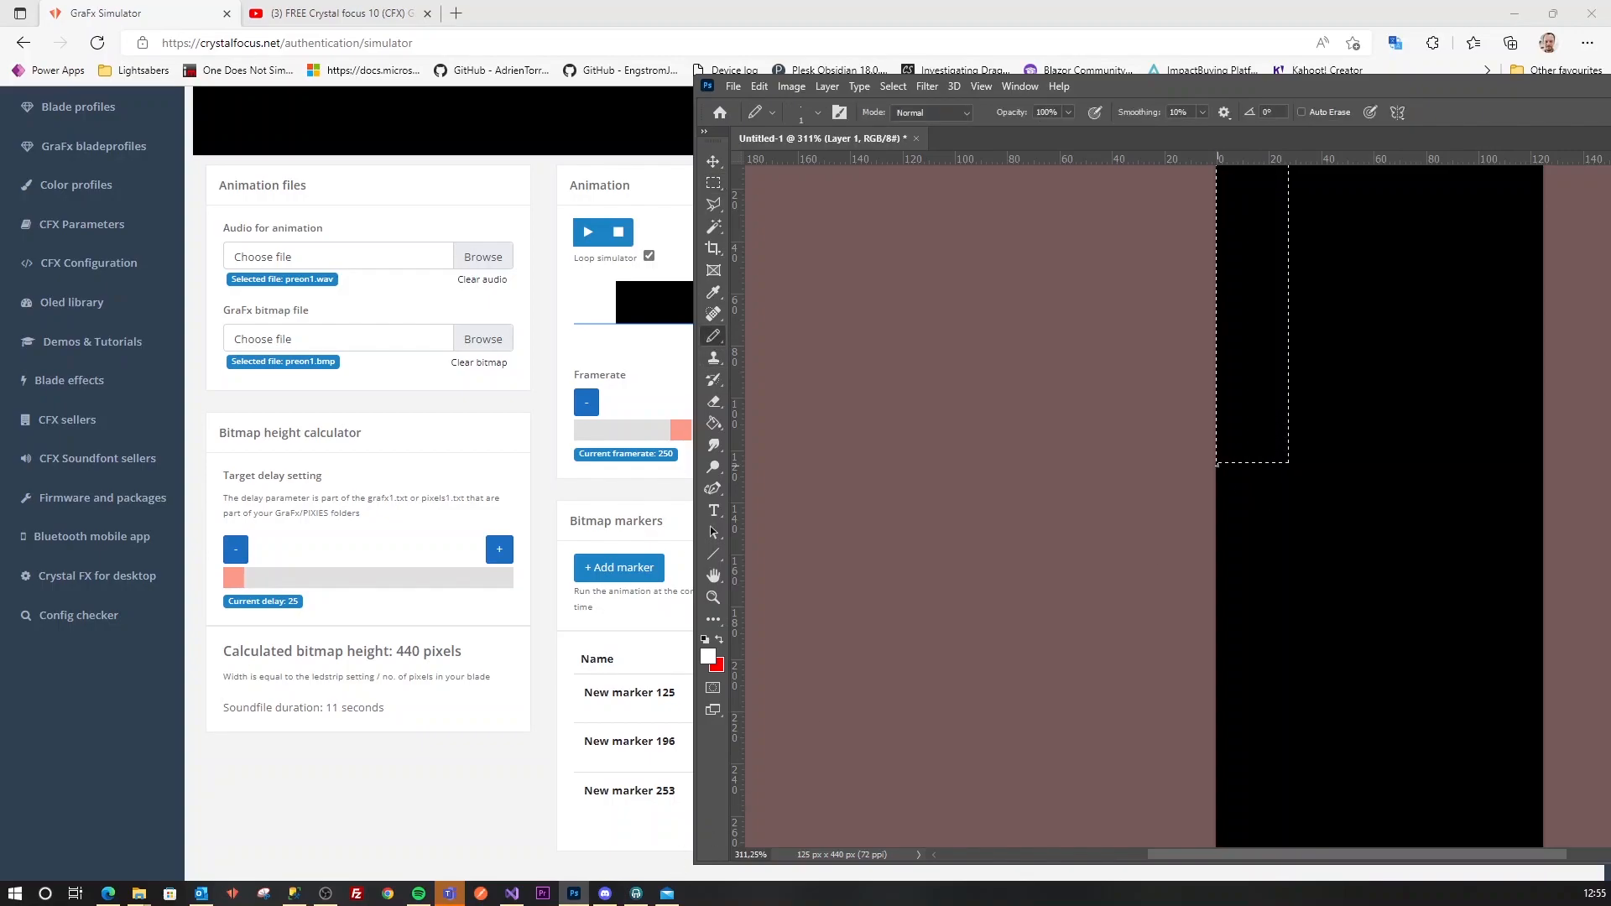
key("ctrl+d")
left_click_drag(1268, 468, 1529, 462)
Draw a second one-pixel white line across the bitmap at about line 196, measured with a rectangular selection.
scroll(1200, 568, "up", 4)
scroll(1201, 568, "down", 2)
scroll(1201, 568, "up", 1)
left_click(714, 183)
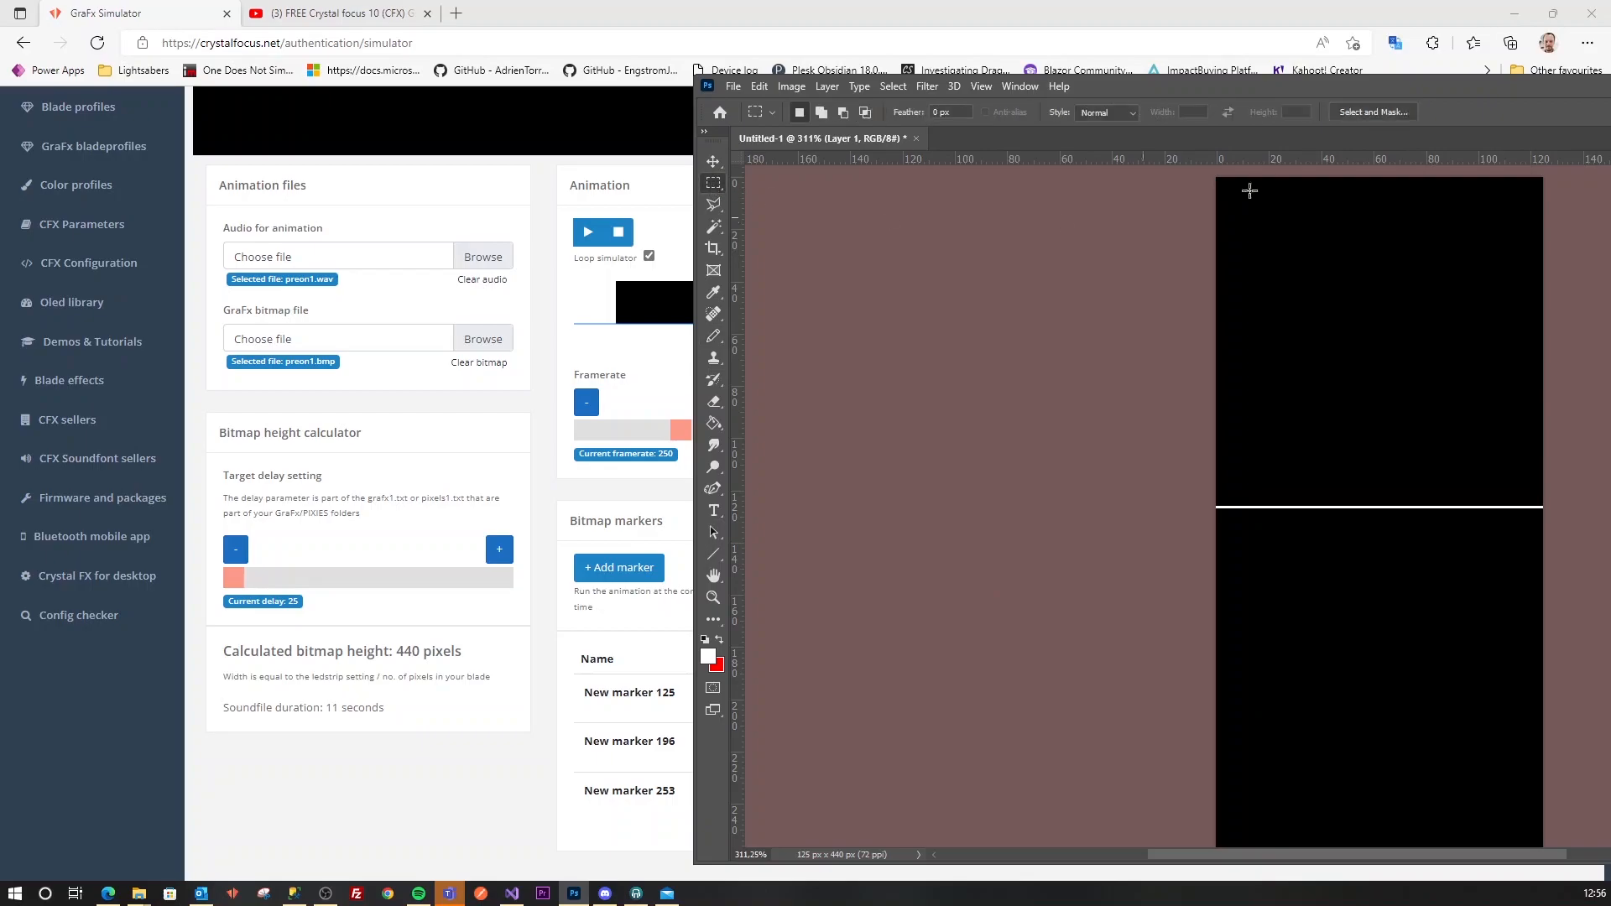
left_click_drag(1216, 176, 1236, 674)
scroll(1241, 683, "up", 5)
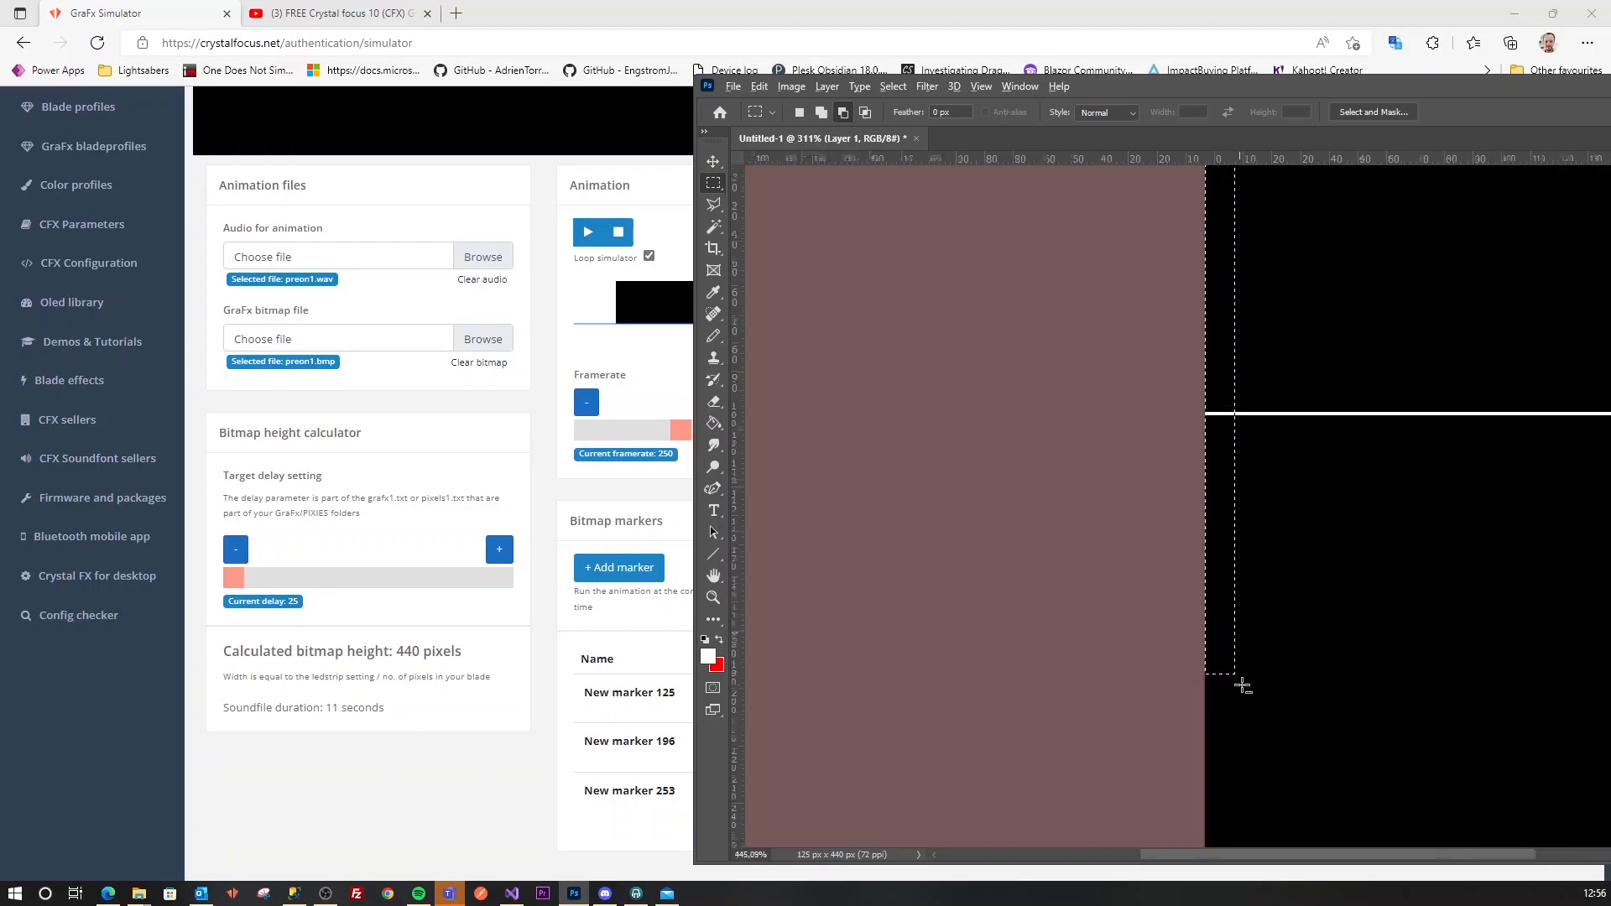
scroll(1256, 684, "up", 2)
key("b")
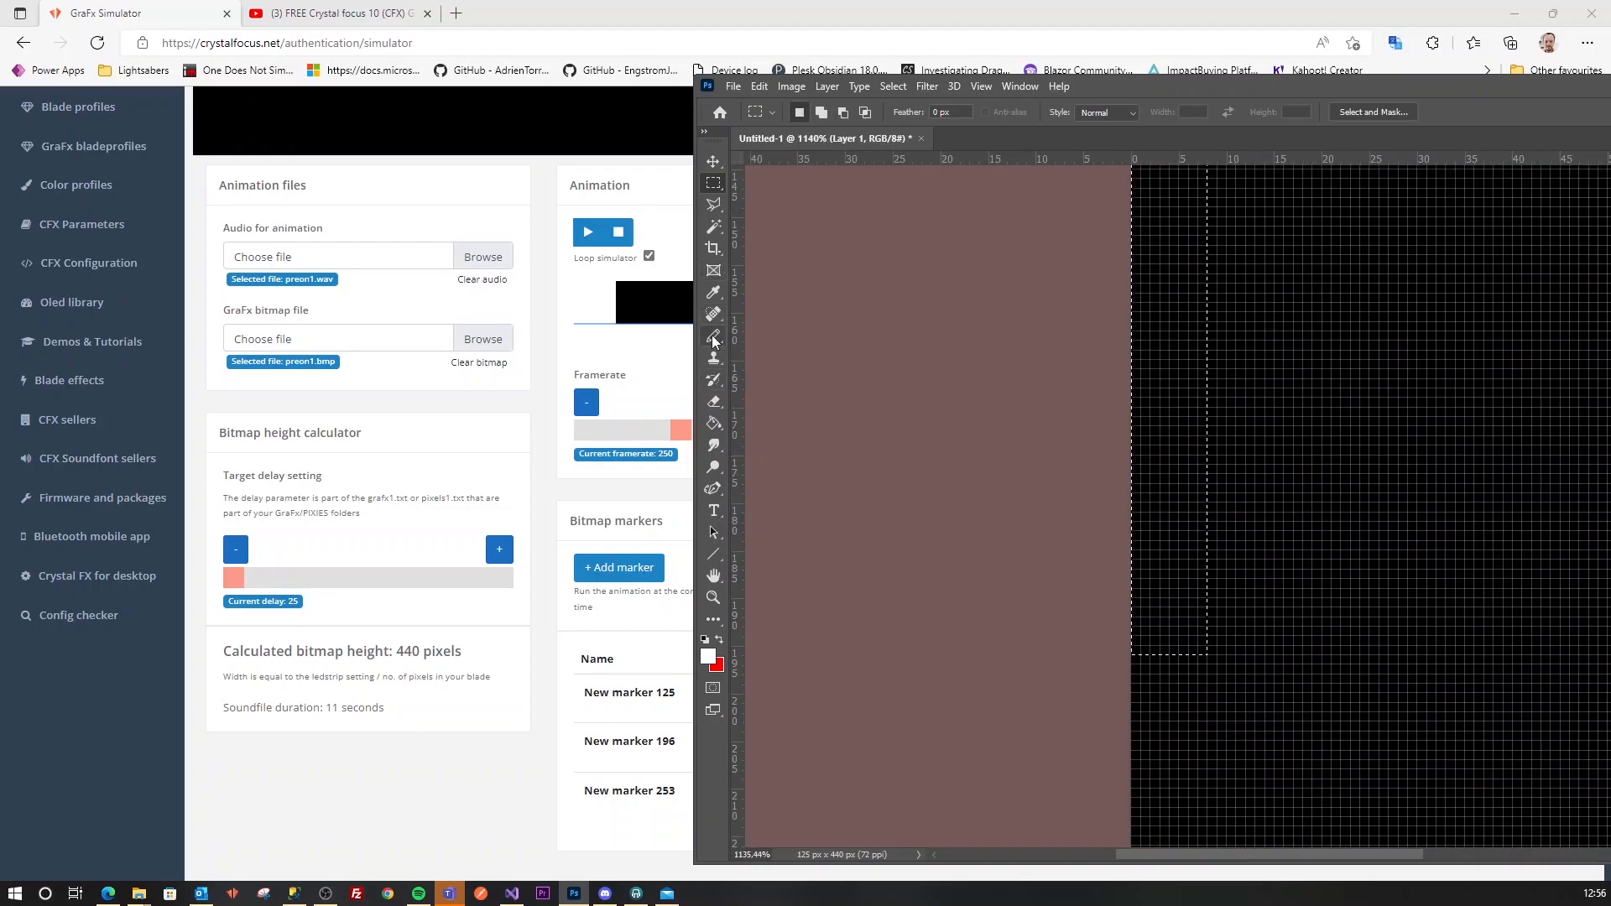
key("ctrl+d")
left_click_drag(1135, 660, 1610, 659)
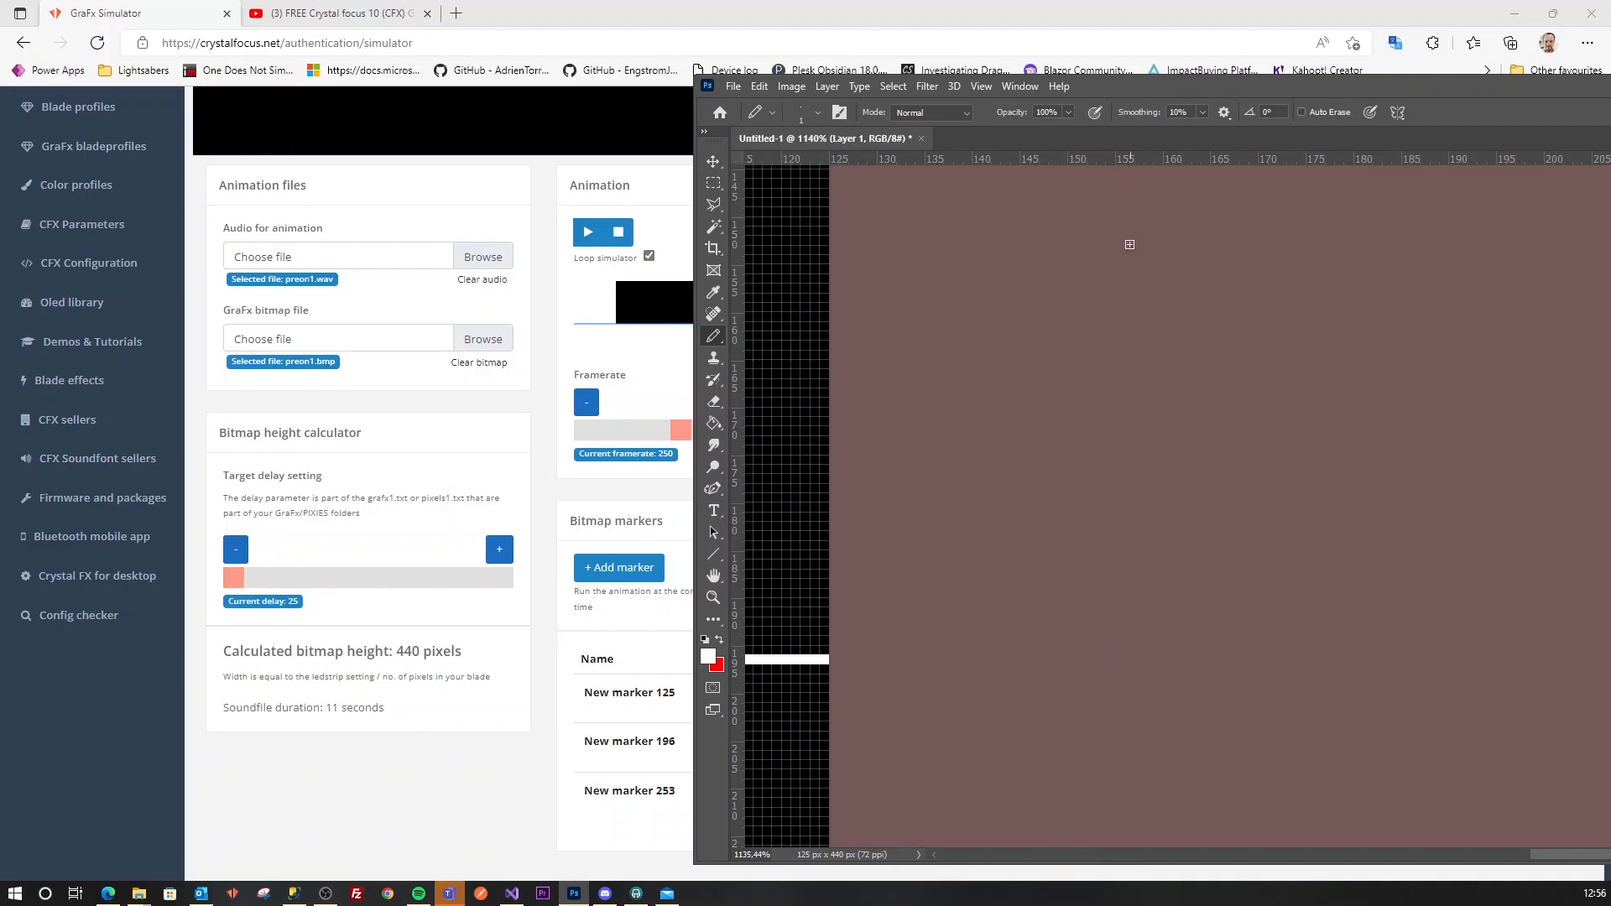
Draw a third one-pixel white line across the bitmap at about line 253, measured with a rectangular selection.
scroll(1079, 588, "down", 5)
left_click_drag(1414, 854, 1281, 853)
scroll(1233, 648, "down", 5)
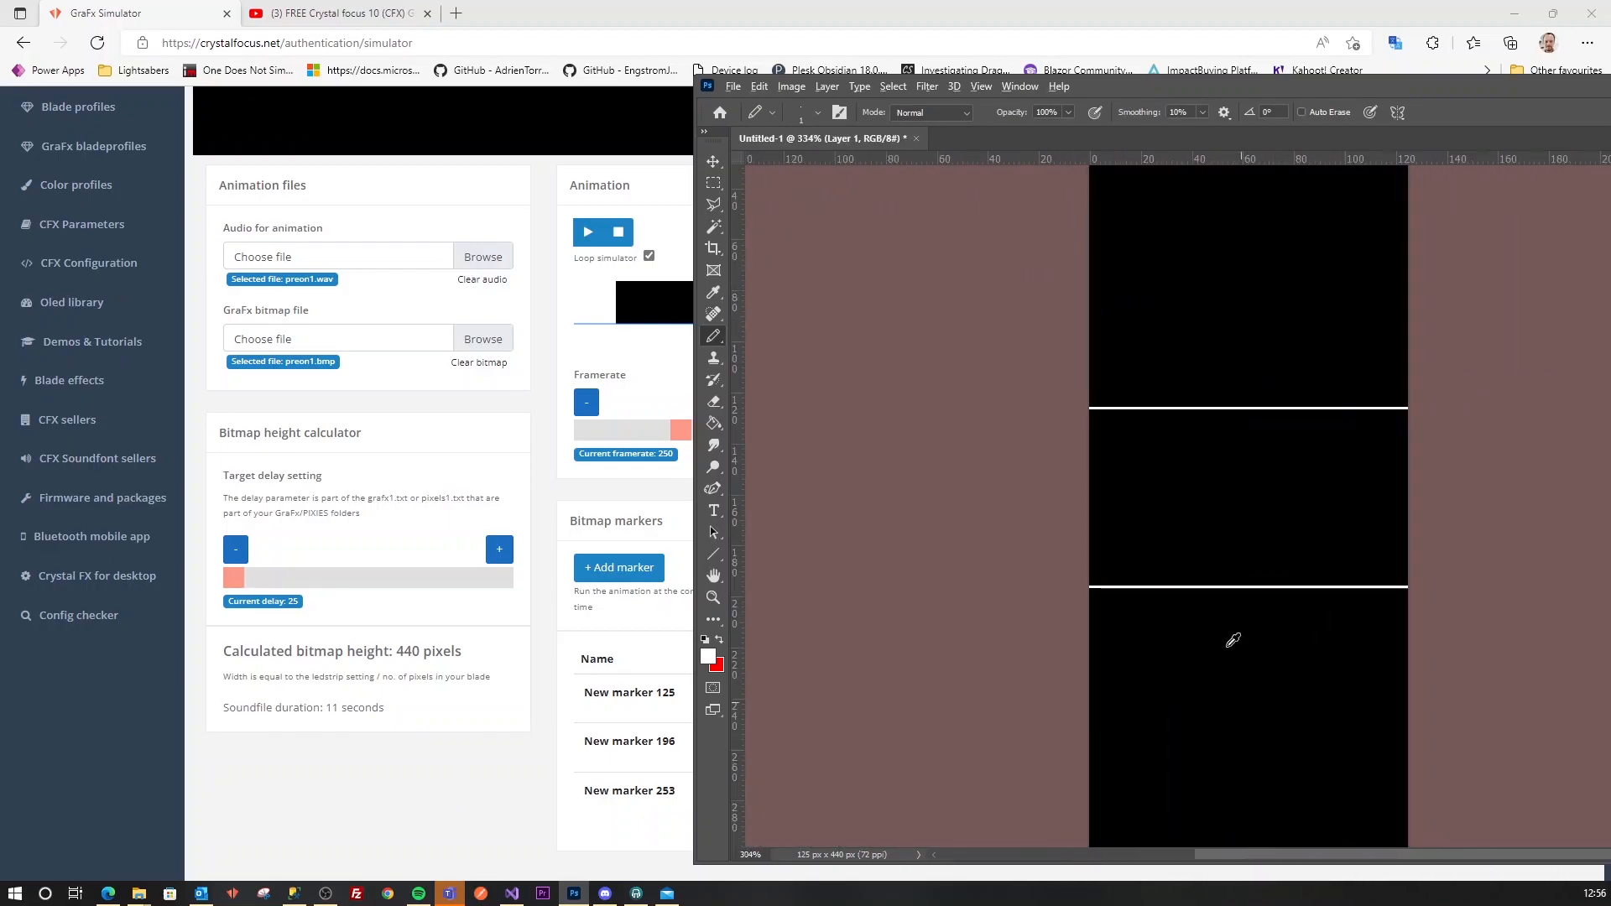
left_click(712, 184)
left_click_drag(1132, 212, 1148, 701)
scroll(1148, 701, "up", 14)
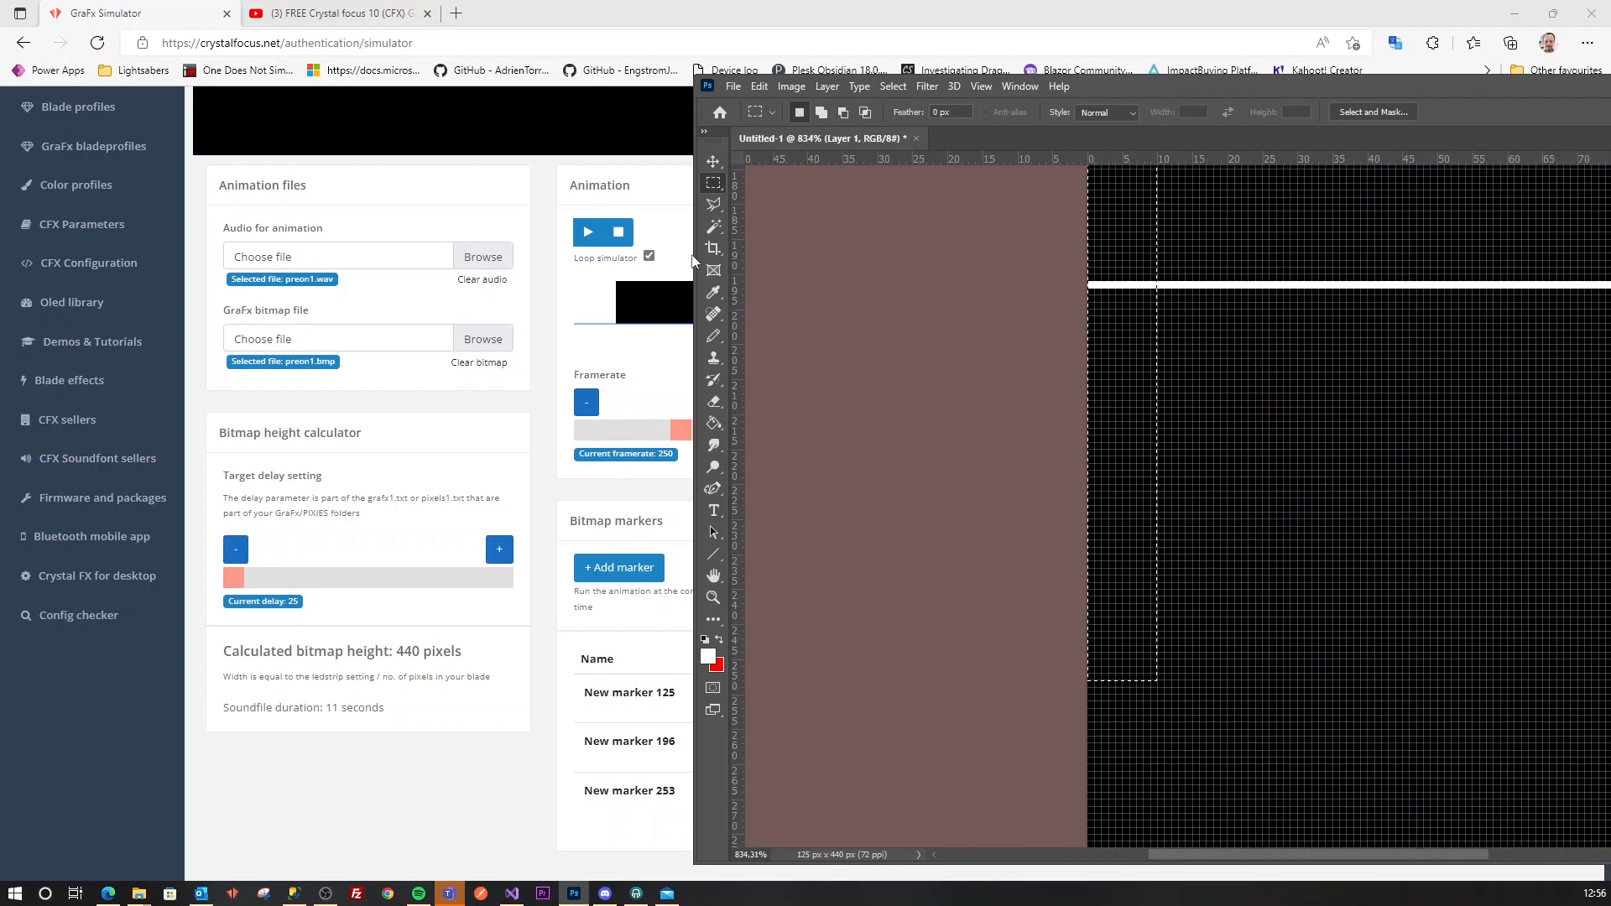
left_click(713, 335)
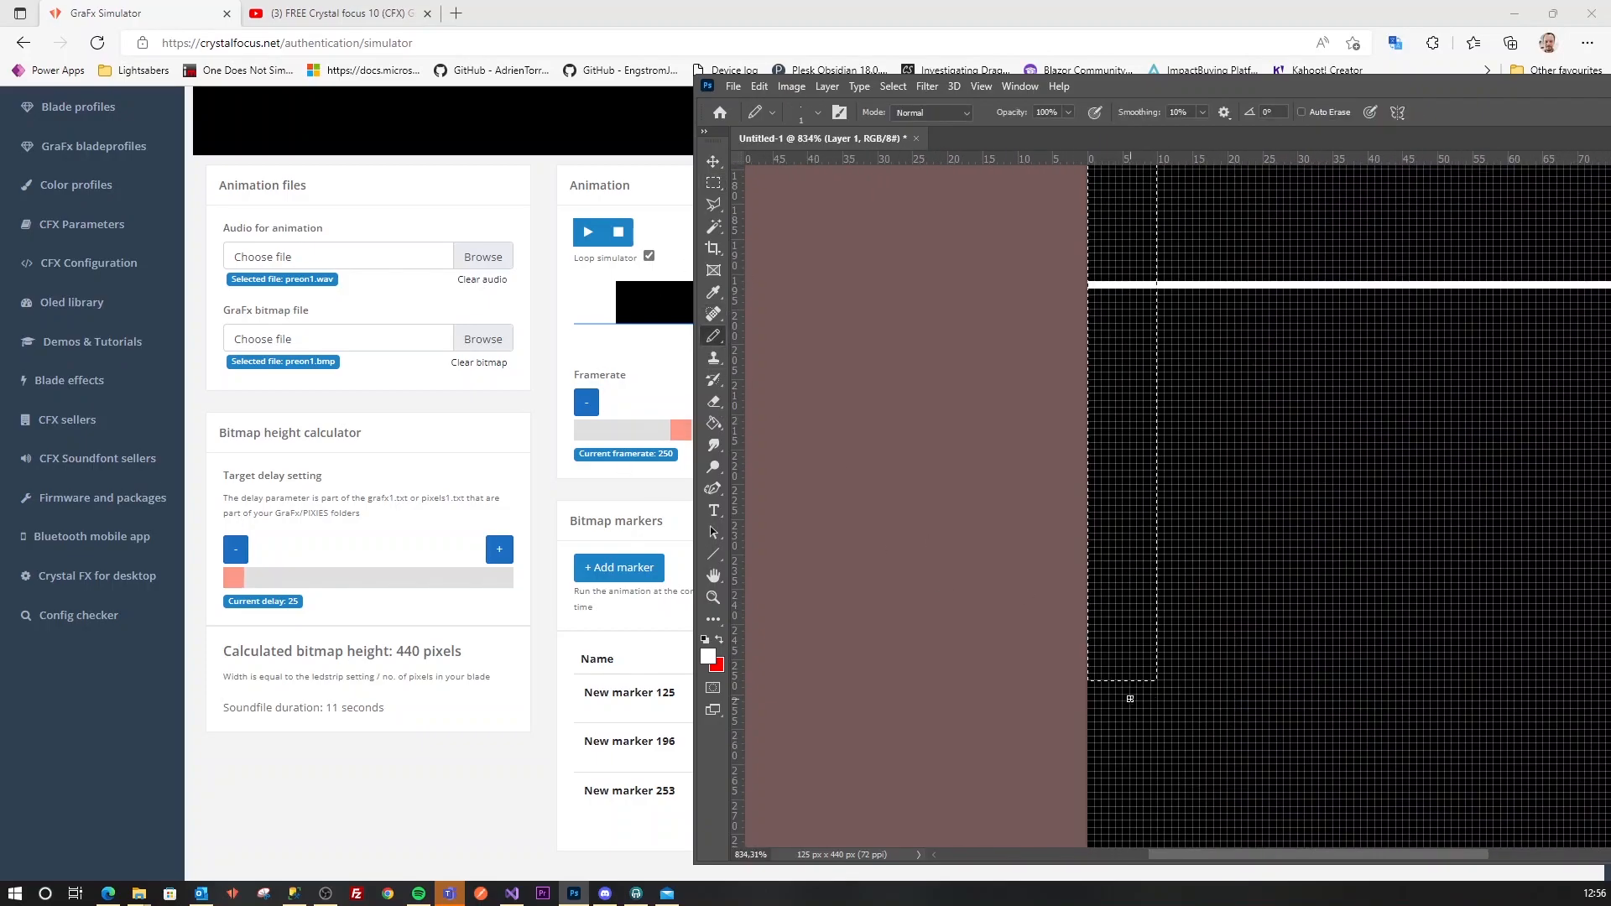
key("ctrl+d")
left_click_drag(1091, 687, 1610, 685)
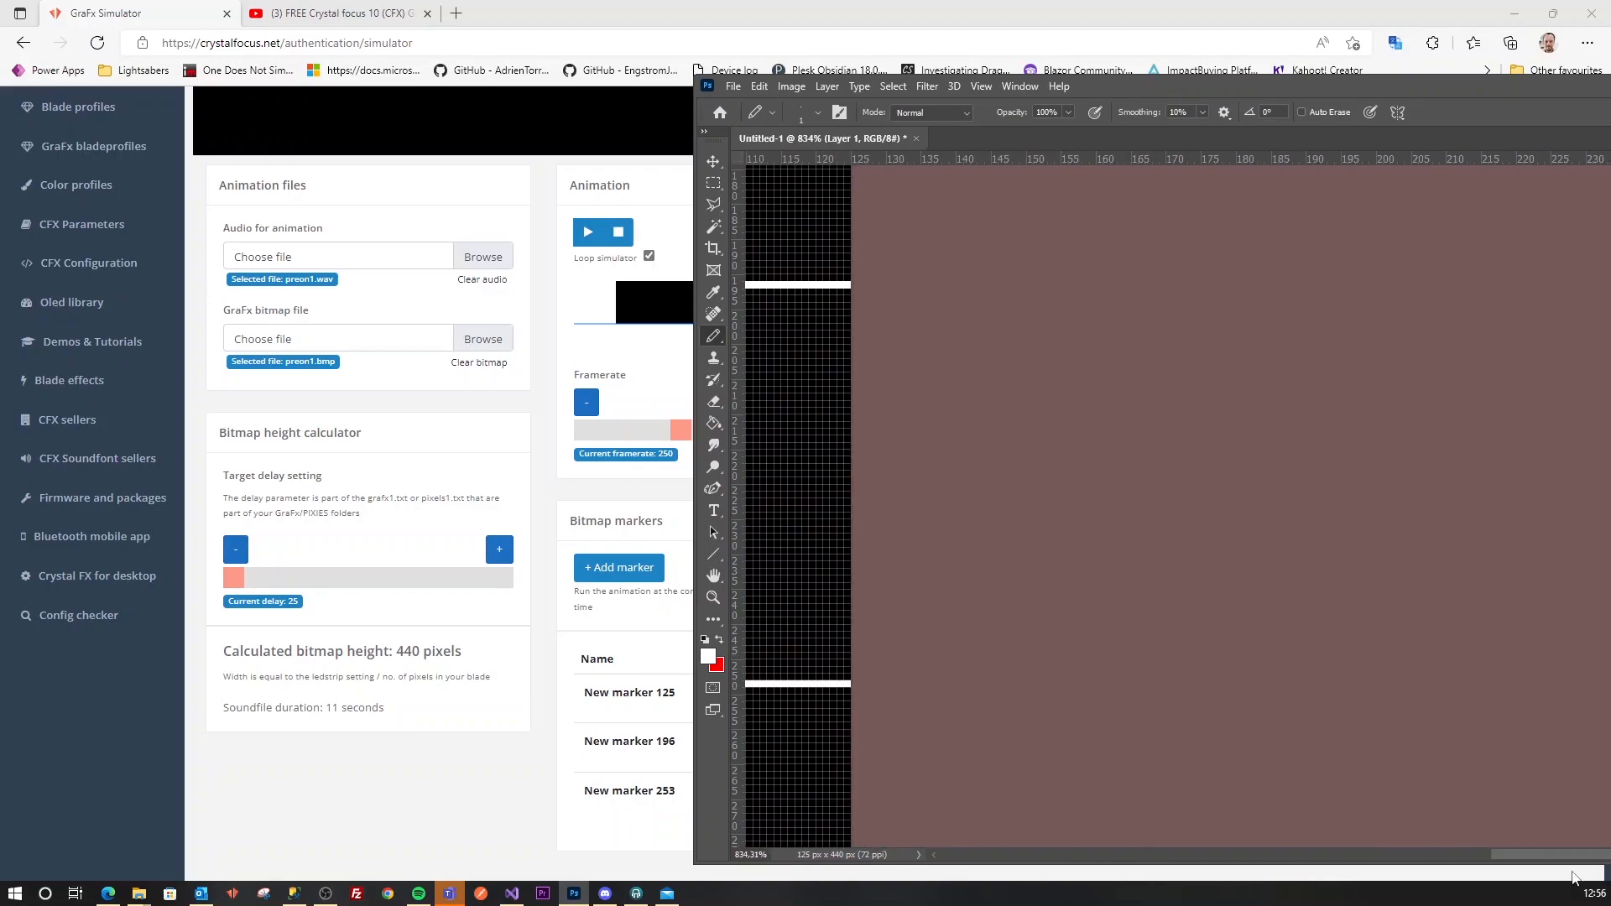
Save a copy of the document in BMP format as preon1.bmp in the DEMO-2702 folder, replacing the existing file.
left_click_drag(1562, 857, 1382, 859)
scroll(968, 565, "down", 7)
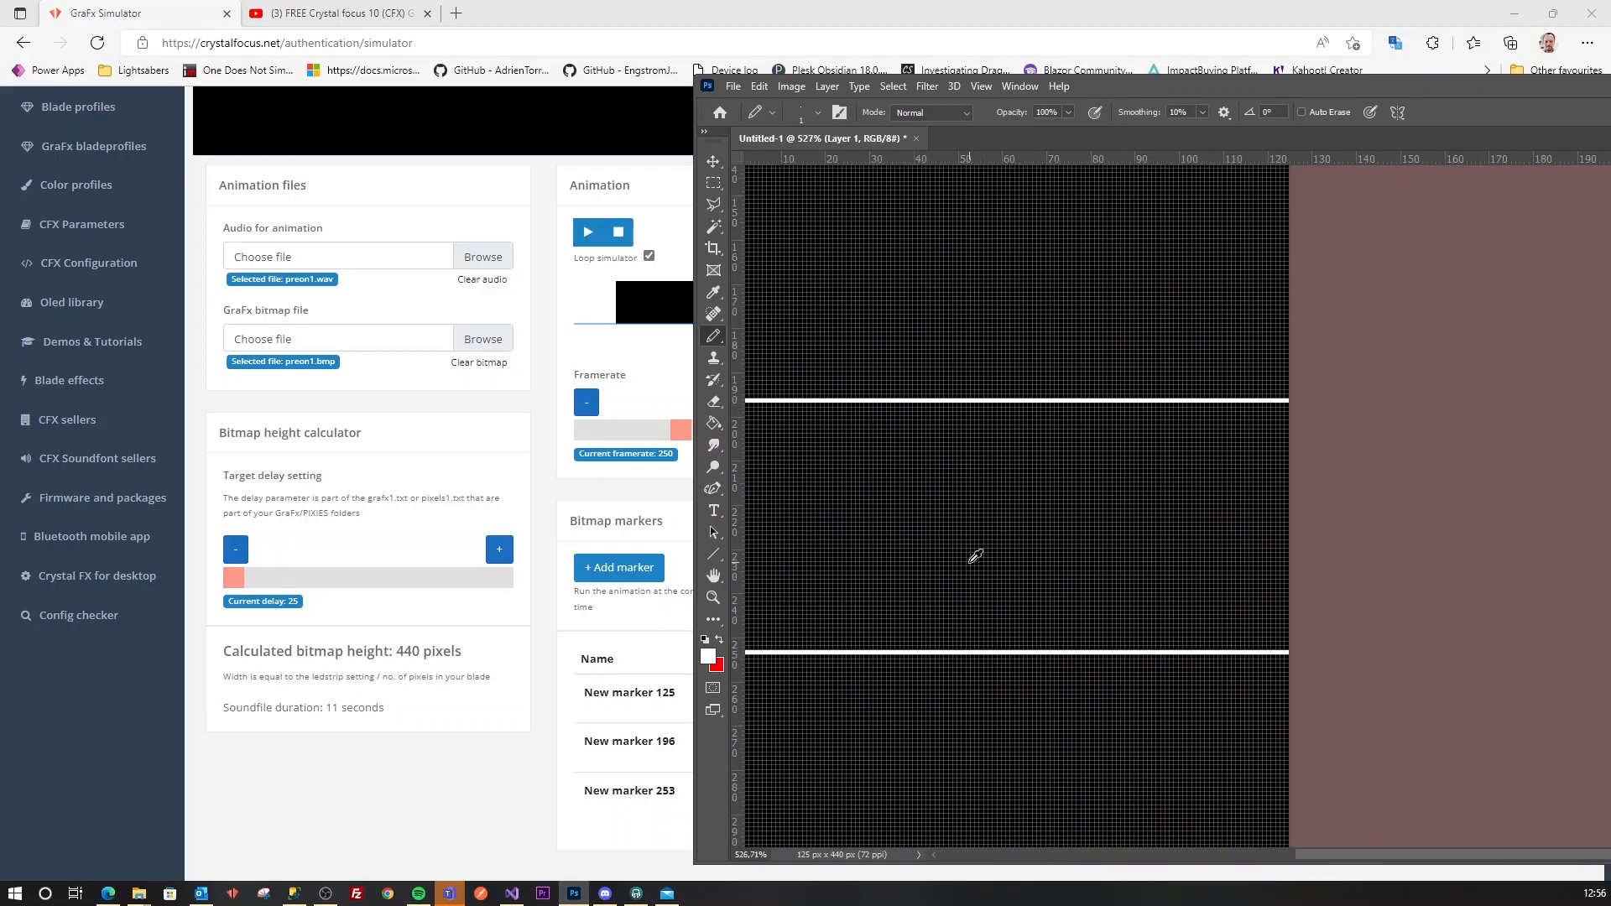
scroll(954, 559, "down", 2)
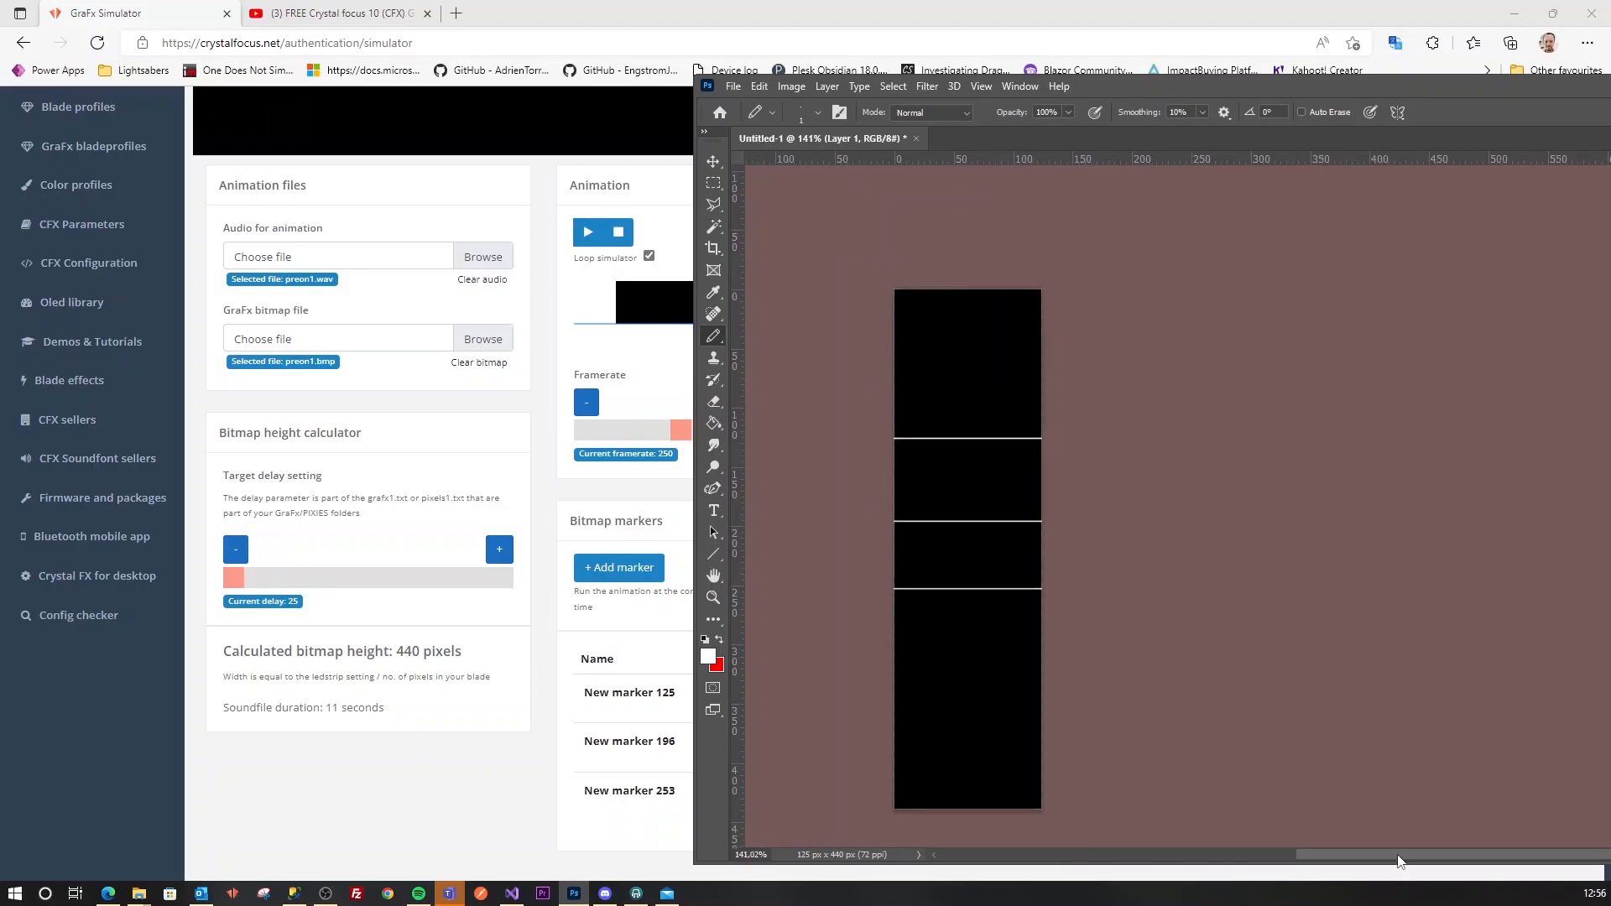
left_click_drag(1400, 856, 1313, 856)
key("ctrl+alt+s")
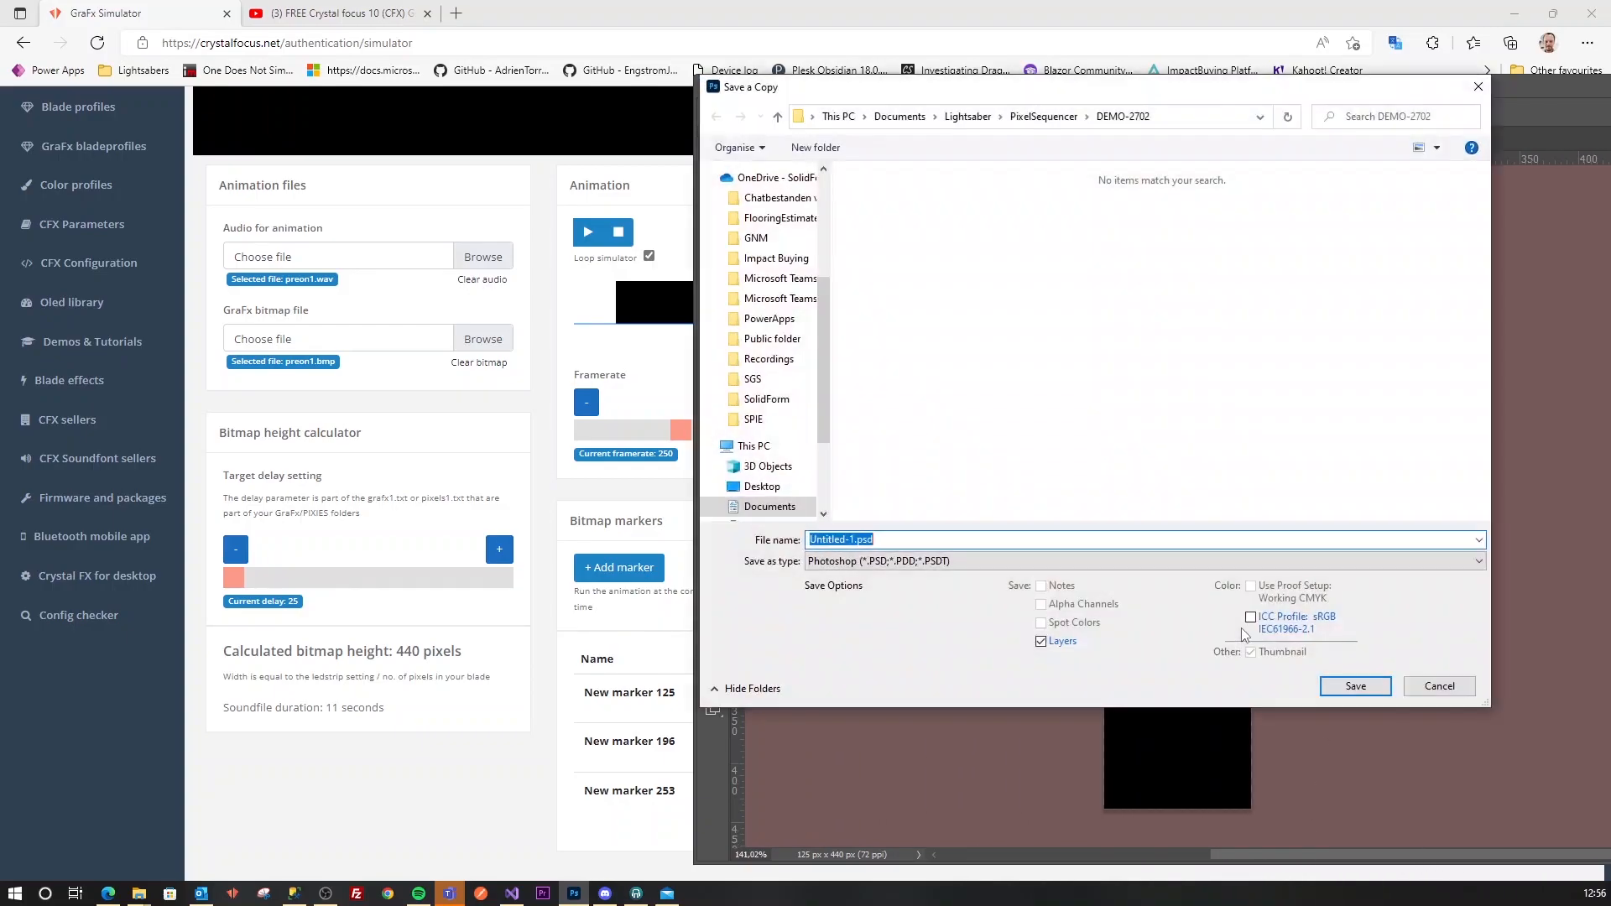
left_click(924, 566)
left_click(856, 613)
double_click(889, 226)
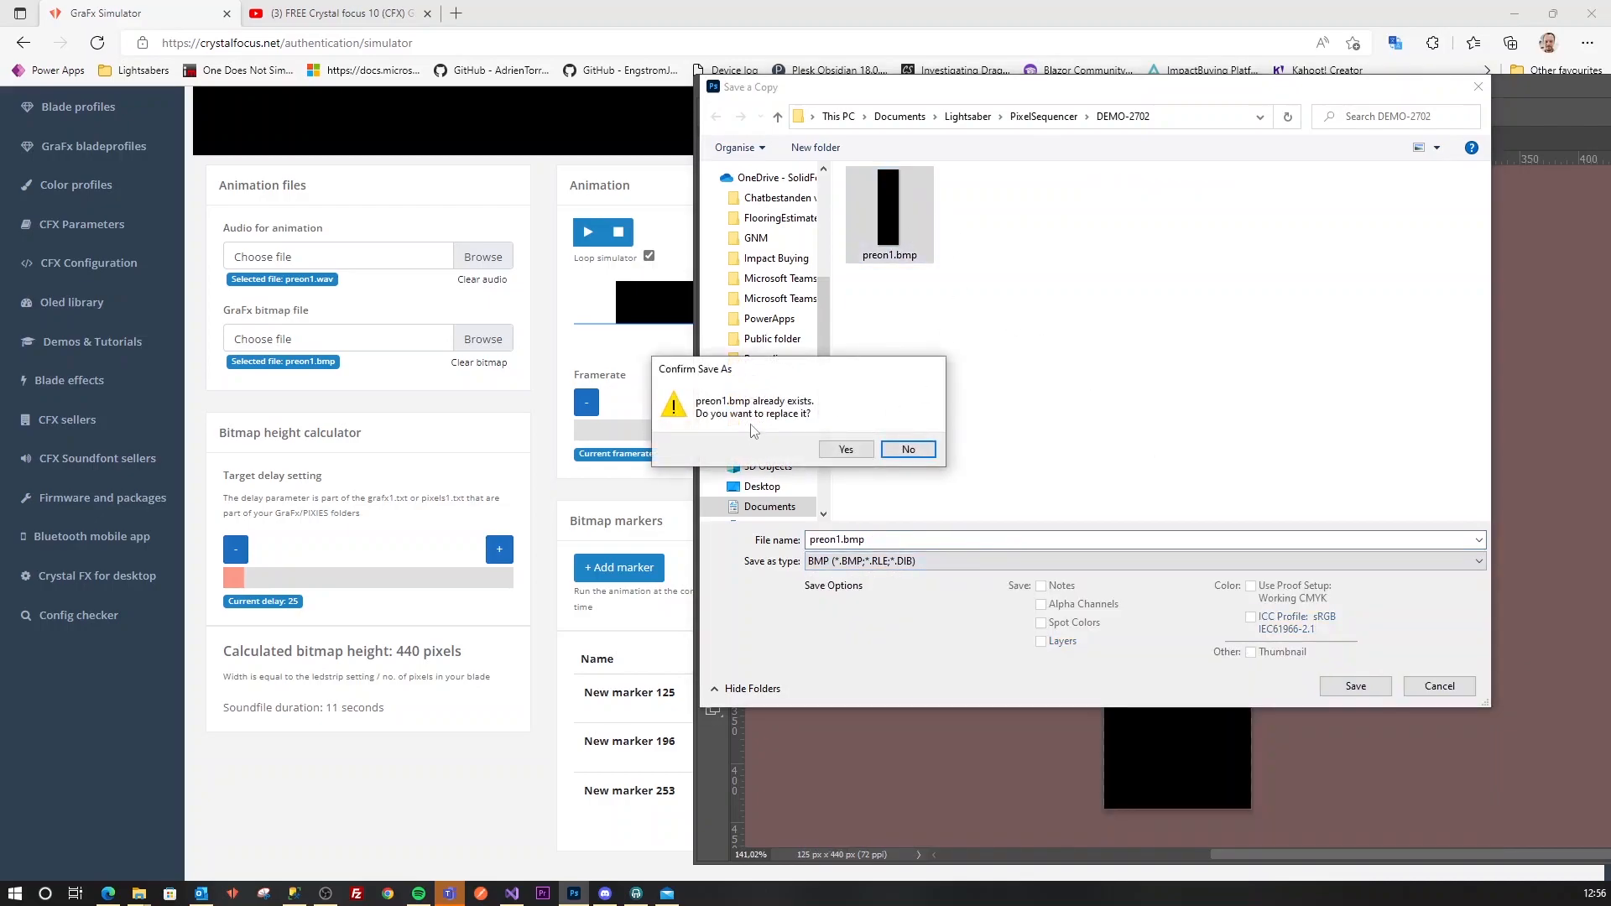
left_click(864, 458)
left_click(797, 292)
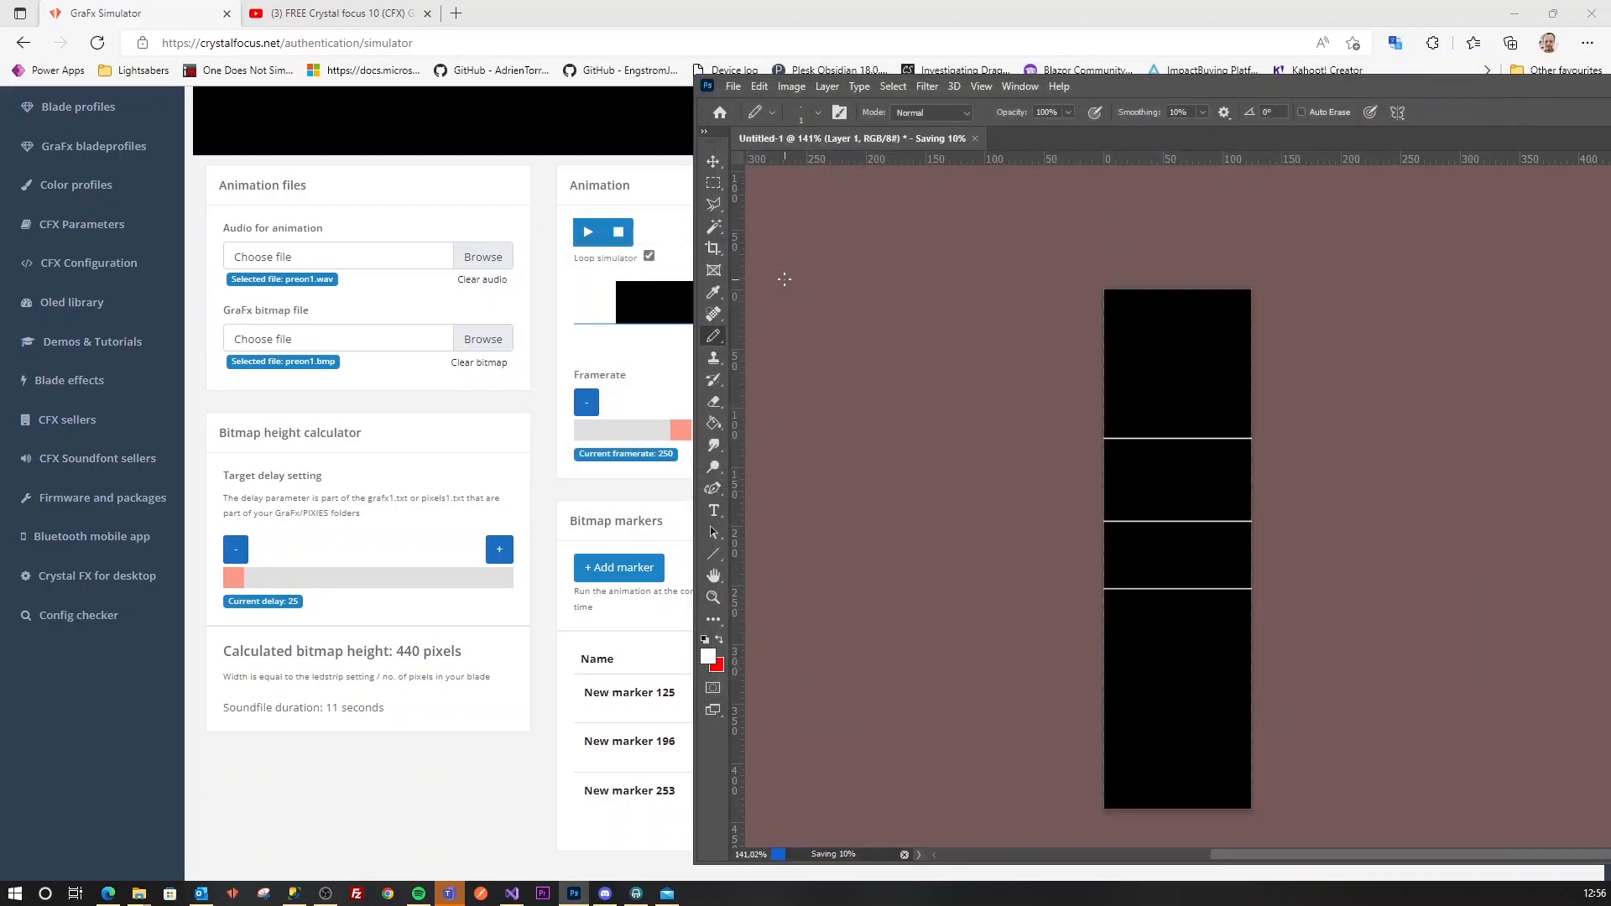
Return to the GraFx simulator in the browser and load the updated preon1.bmp as the GraFx bitmap file.
left_click(836, 8)
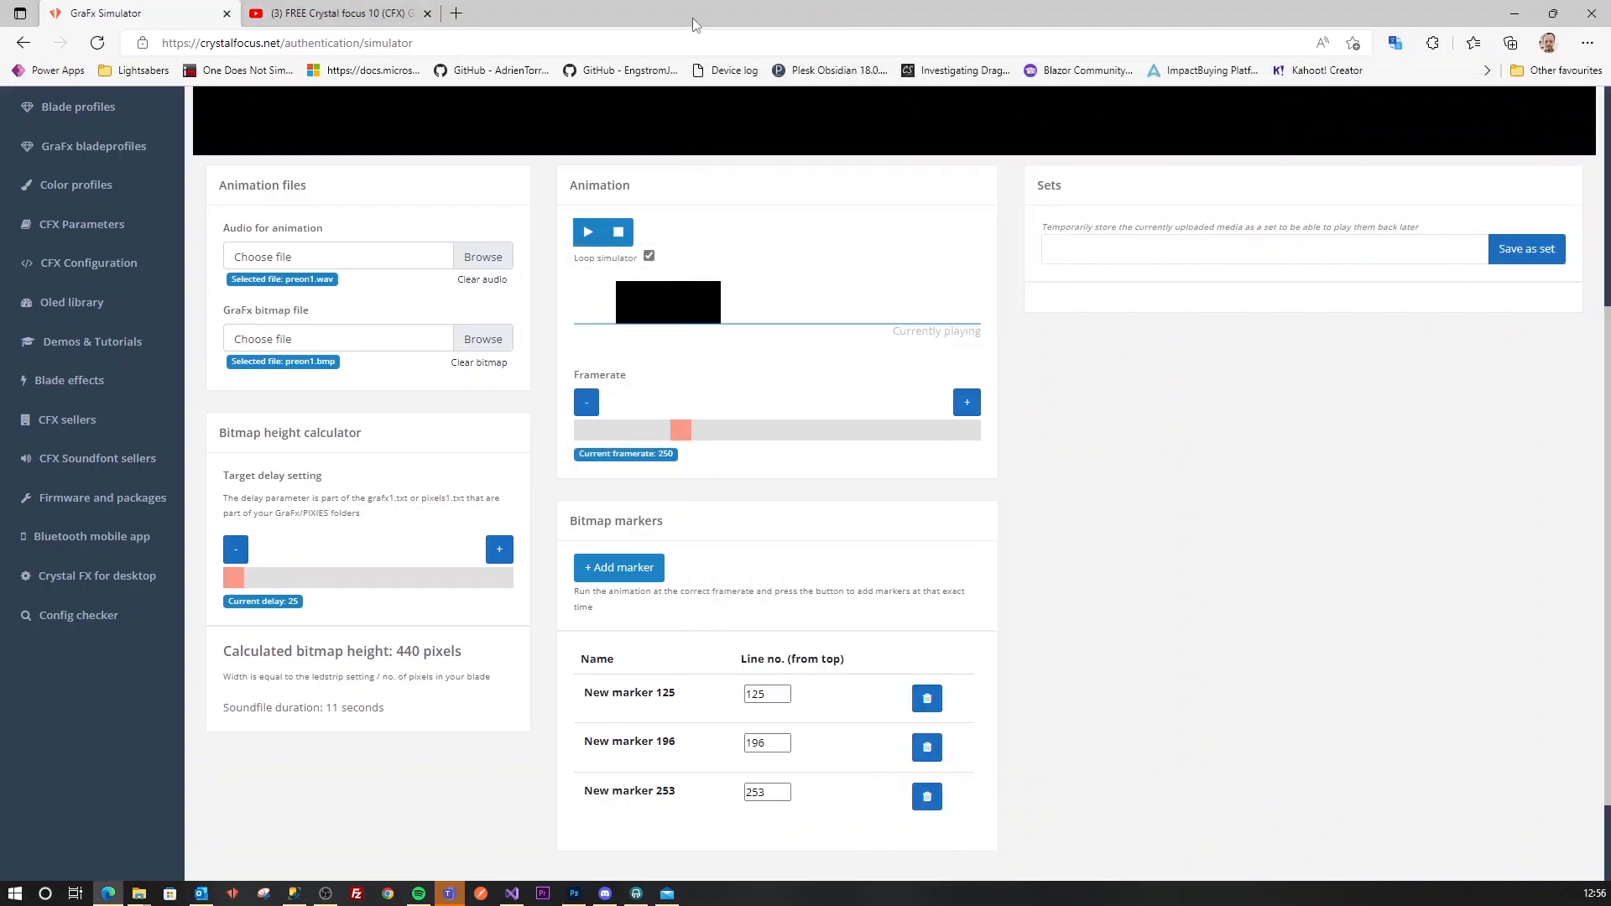
left_click(481, 347)
left_click(204, 176)
double_click(204, 172)
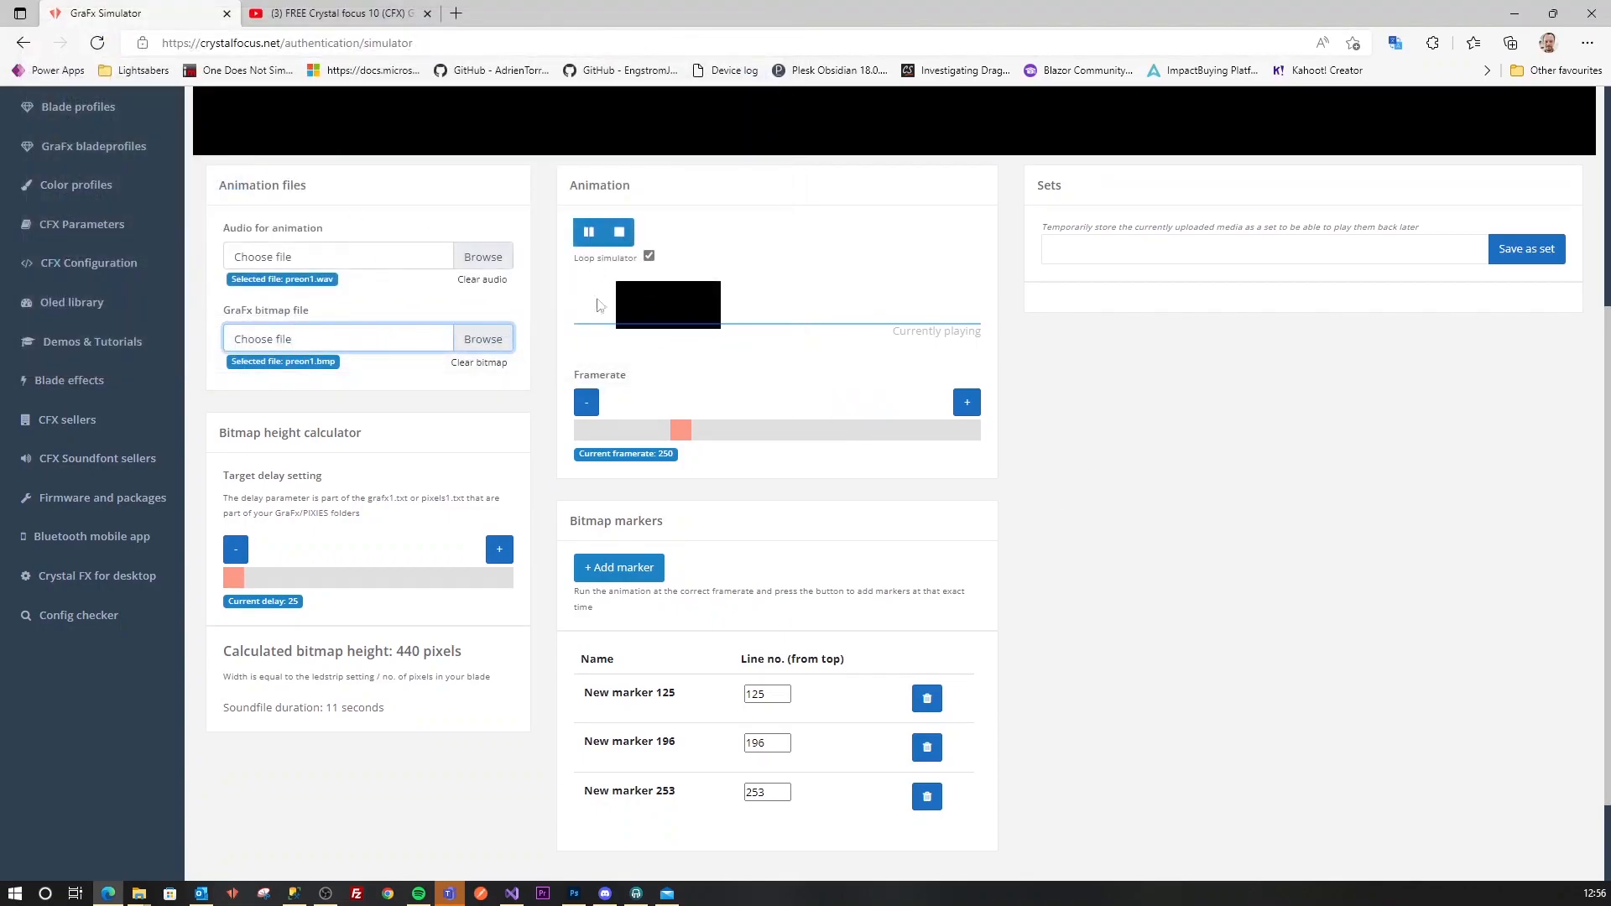
Preview the reloaded bitmap's marker lines on the blade with the preon sound, and stop the playback.
scroll(995, 355, "up", 4)
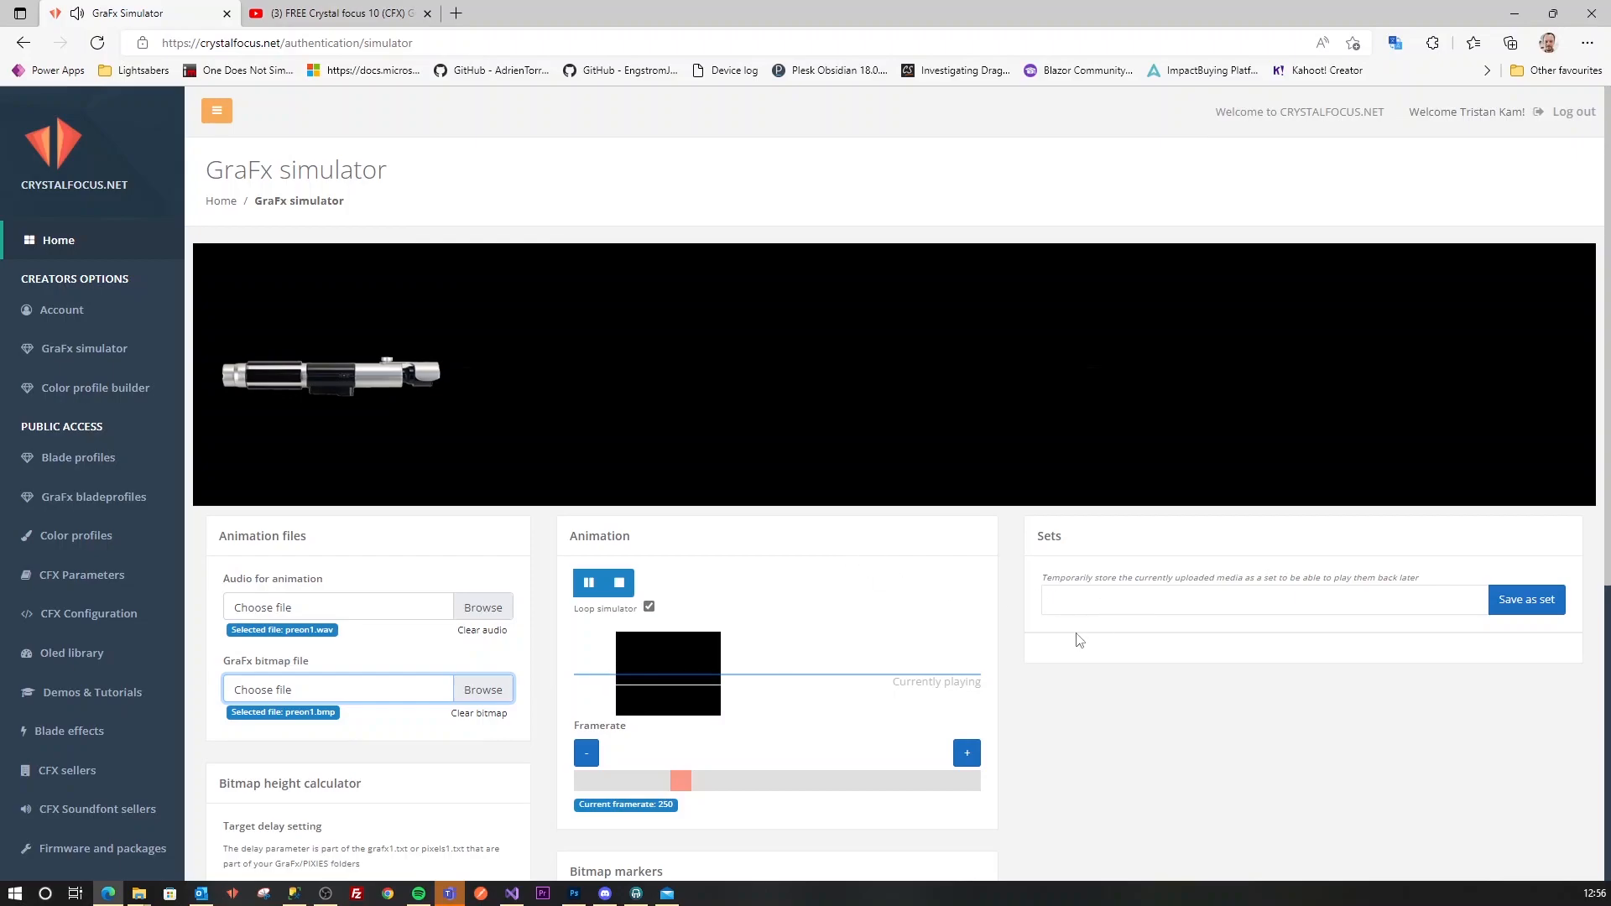
left_click(619, 582)
scroll(1216, 716, "down", 5)
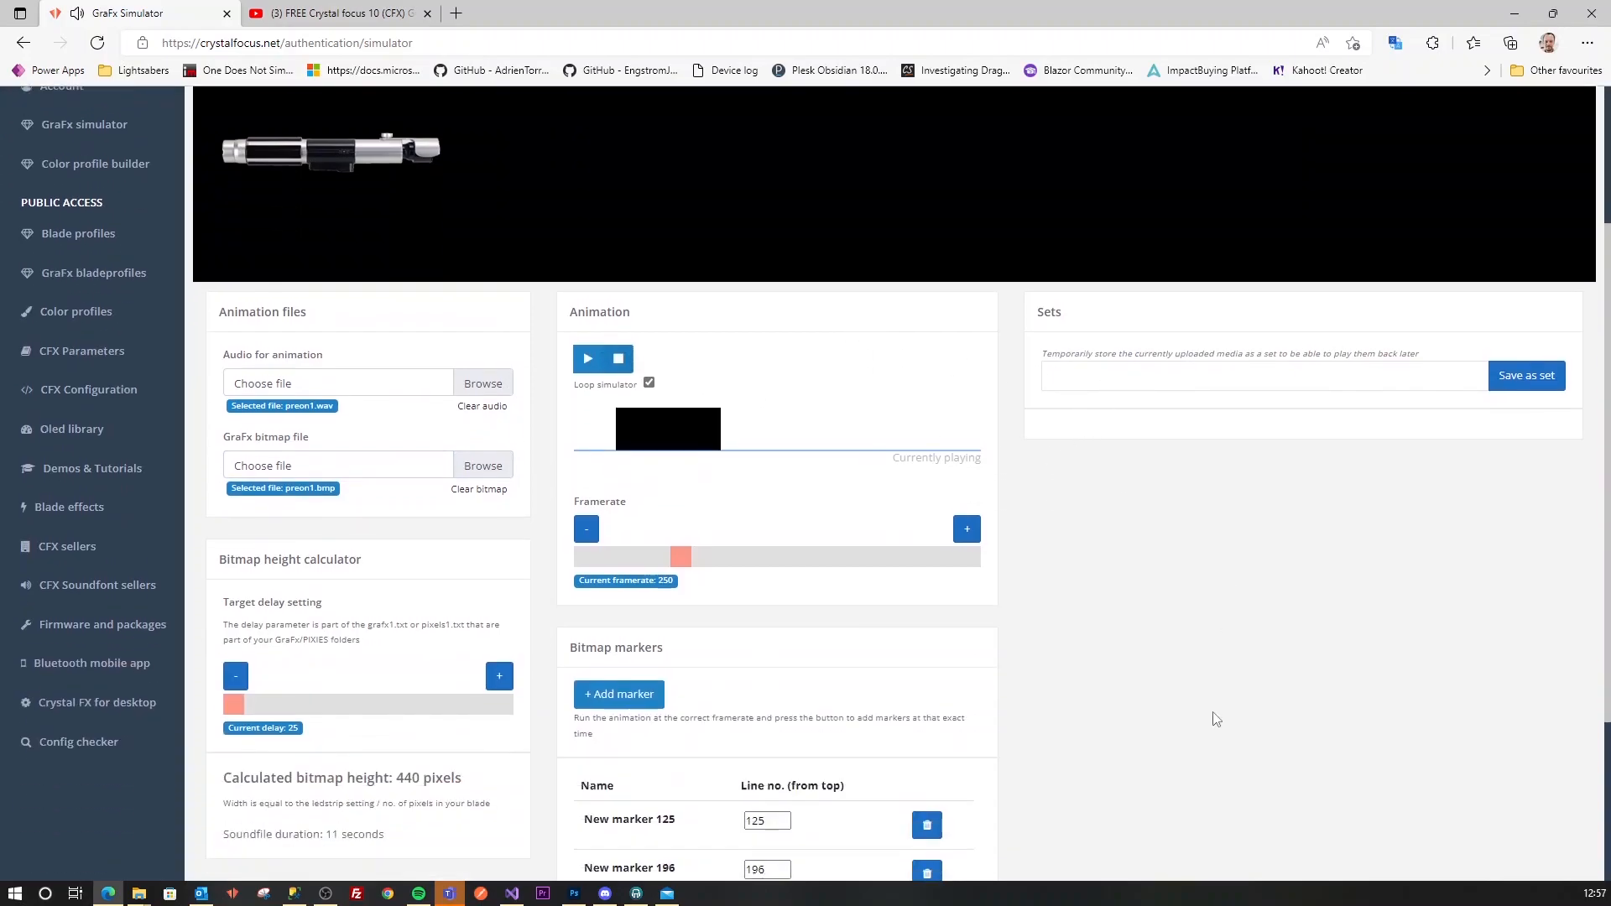
Delete the bitmap markers at lines 125, 196 and 253 from the simulator.
left_click(929, 584)
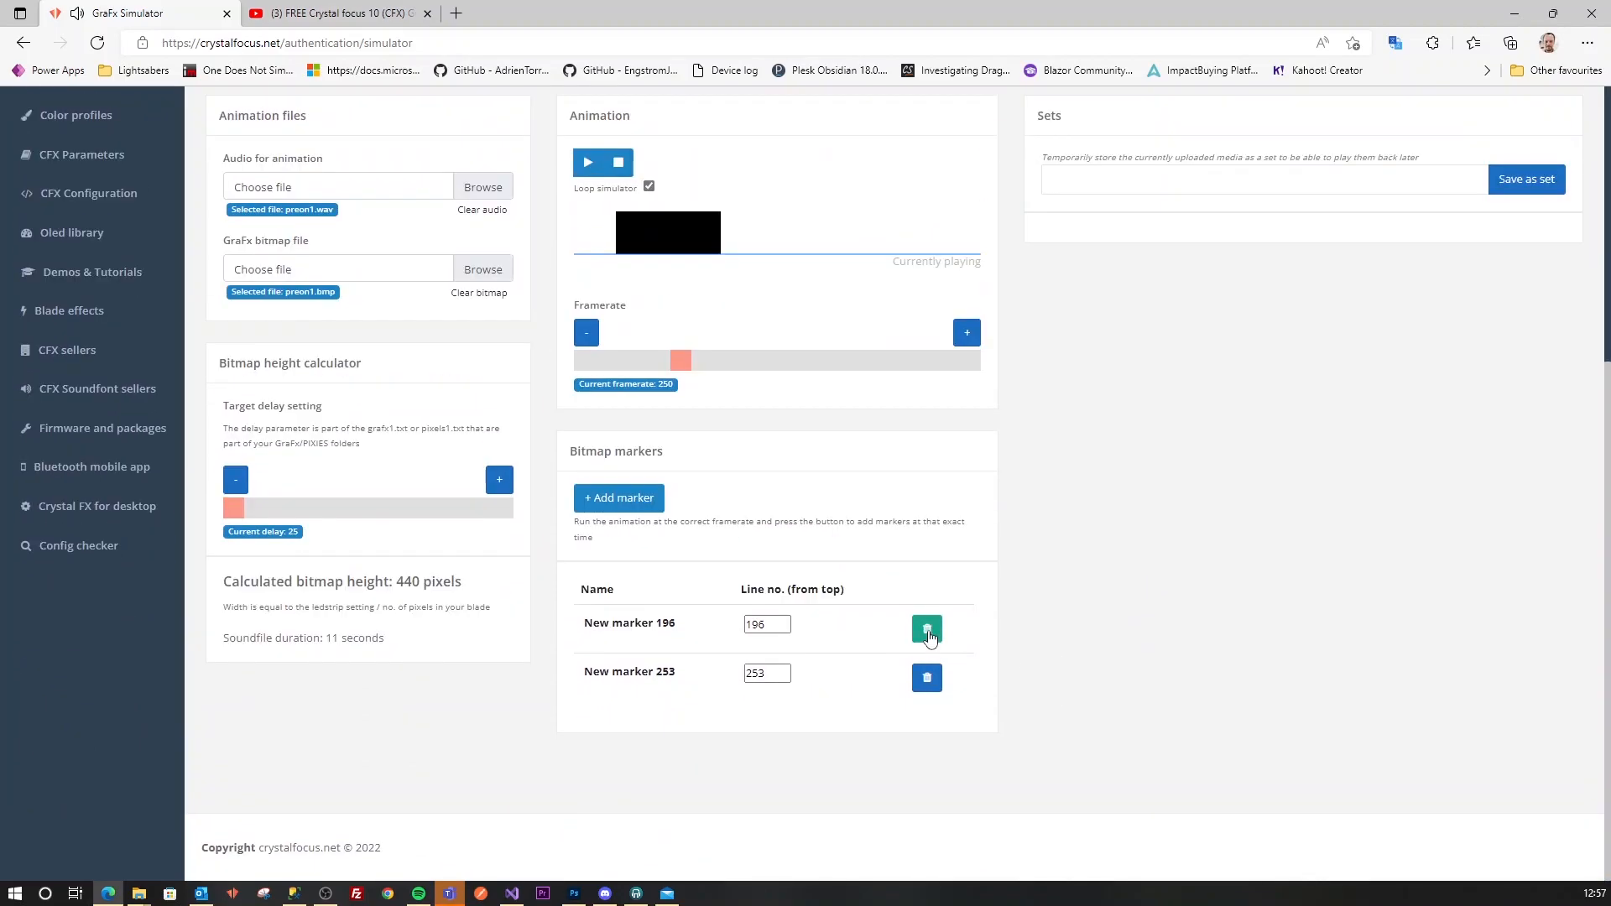
left_click(928, 623)
left_click(928, 673)
Play the preon animation on the blade once more in the simulator and stop the playback.
scroll(1230, 646, "up", 3)
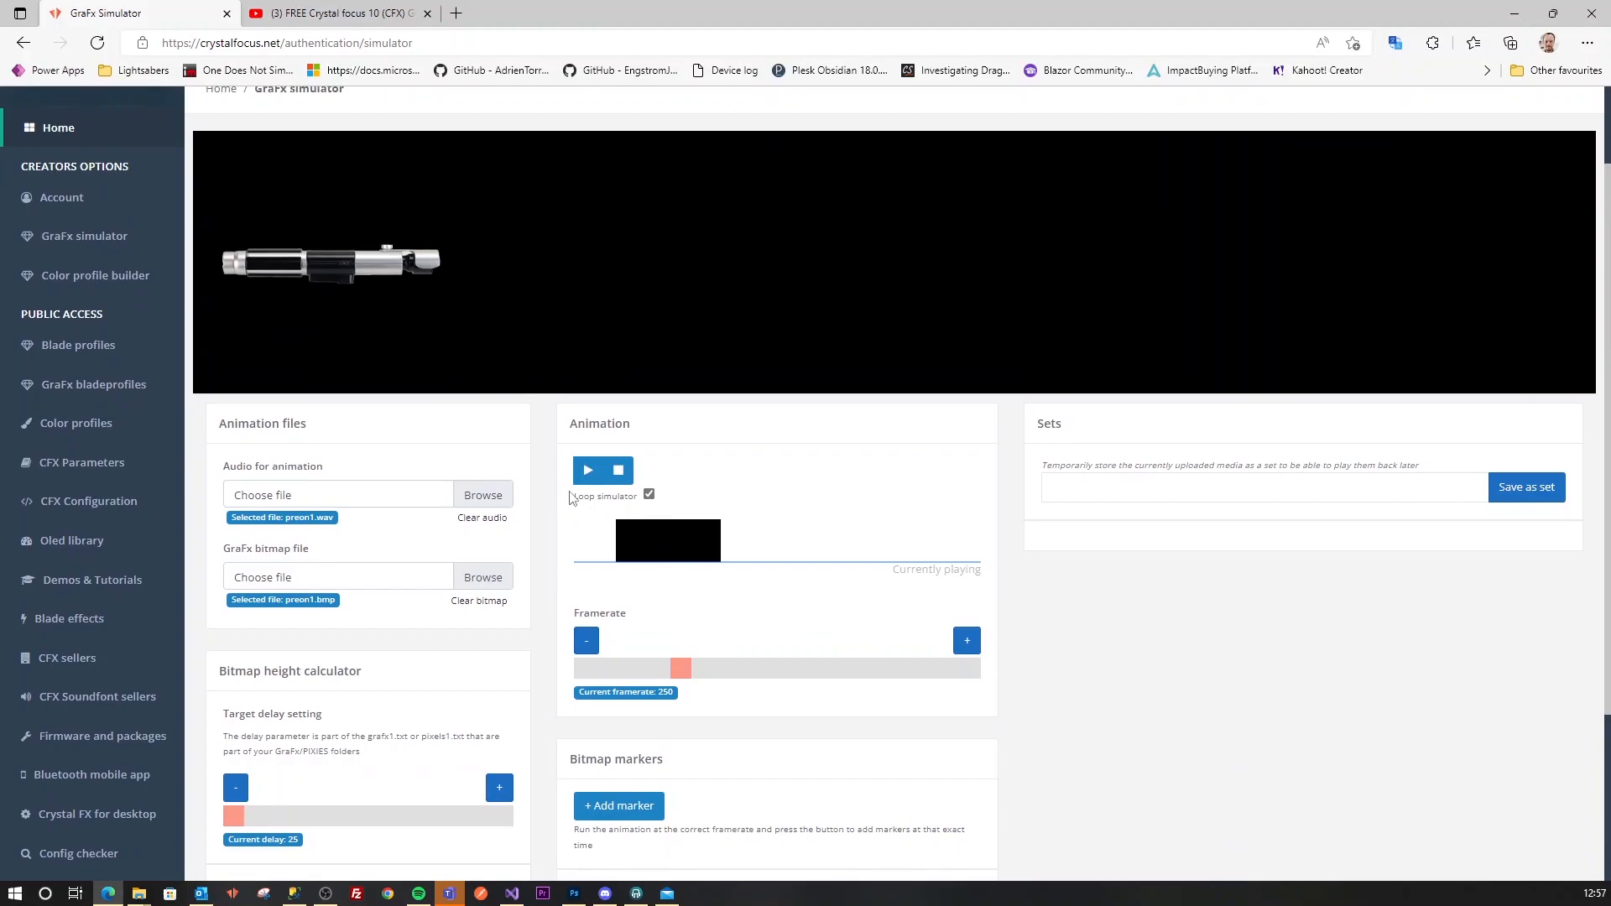
left_click(588, 471)
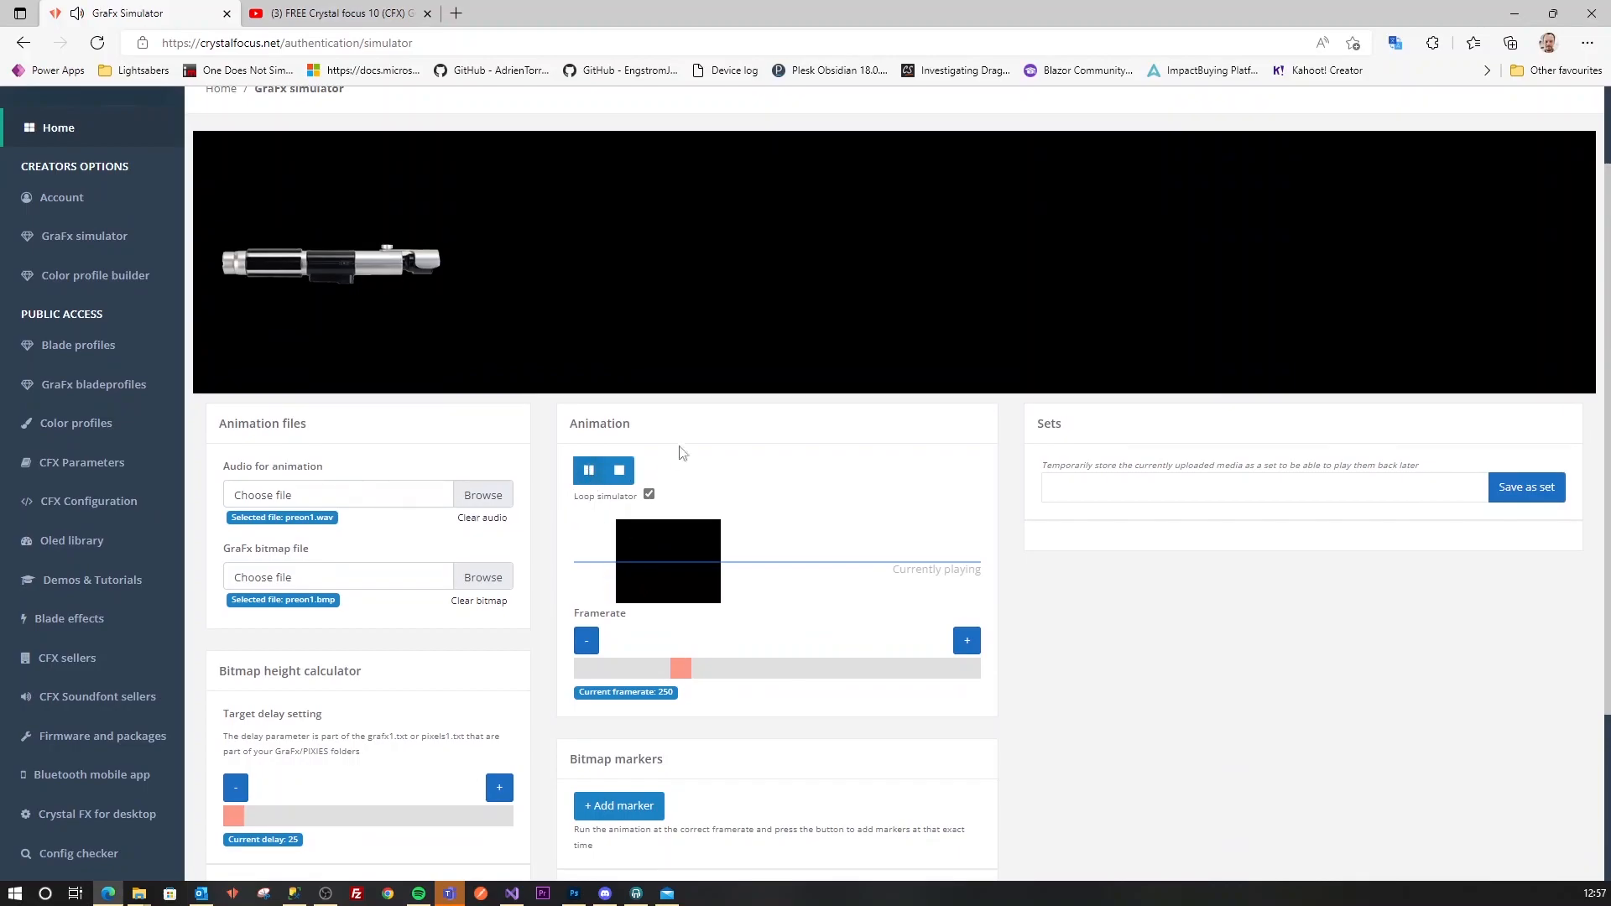
left_click(623, 474)
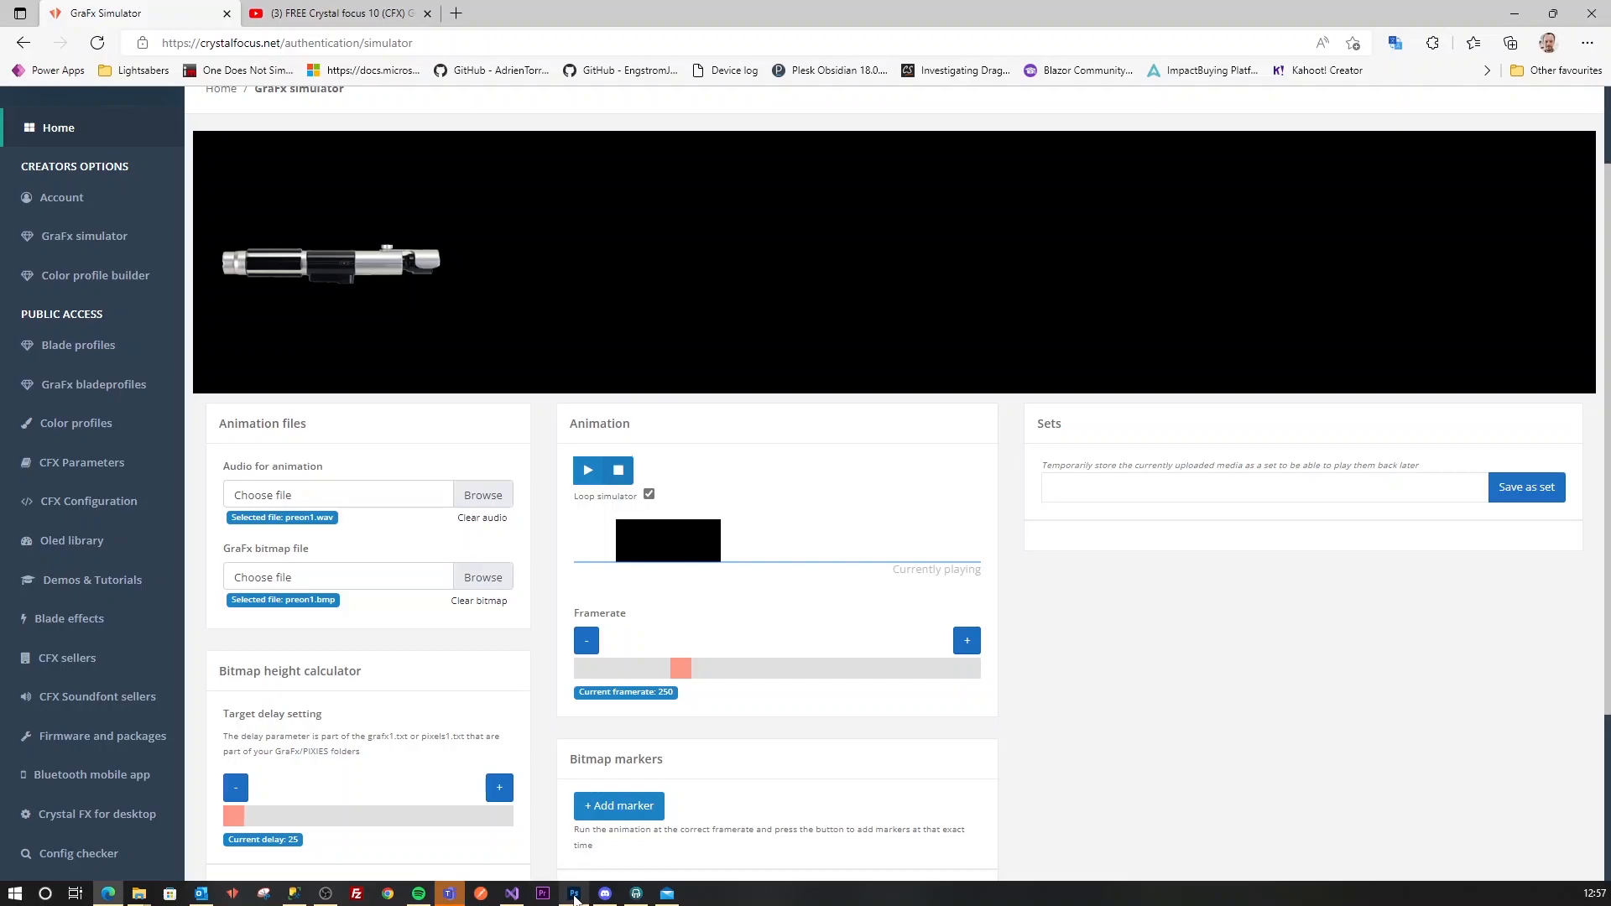
Switch to Photoshop and maximise its window with the bitmap centred in the canvas area.
left_click(574, 895)
left_click_drag(1281, 86, 1037, 80)
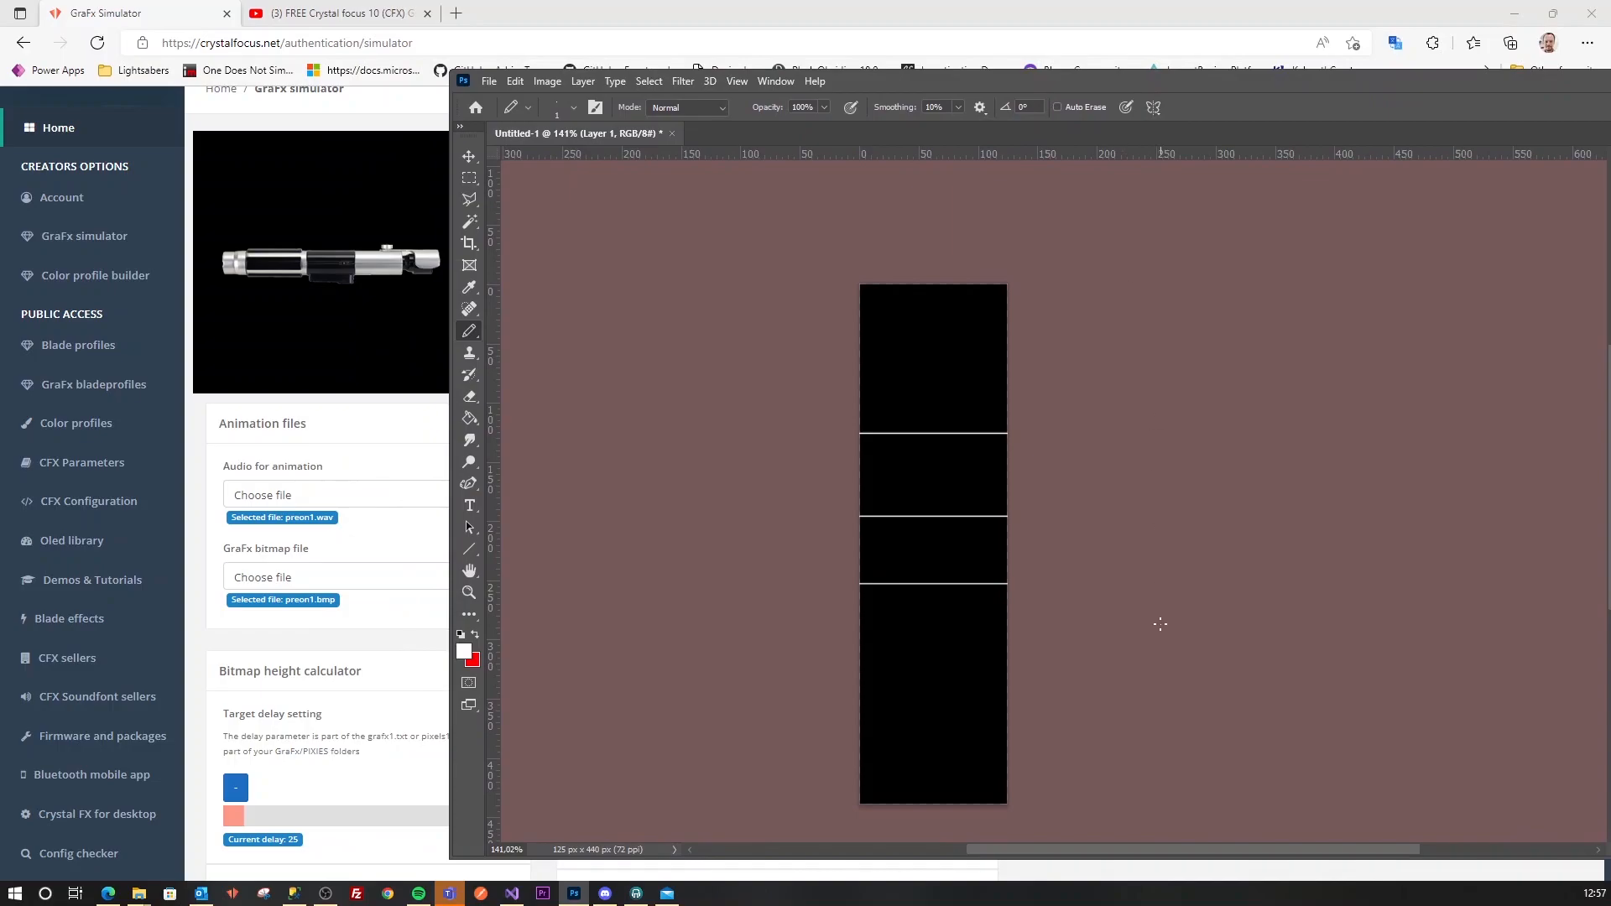
left_click_drag(1188, 852, 1067, 851)
left_click_drag(1448, 72, 1145, 13)
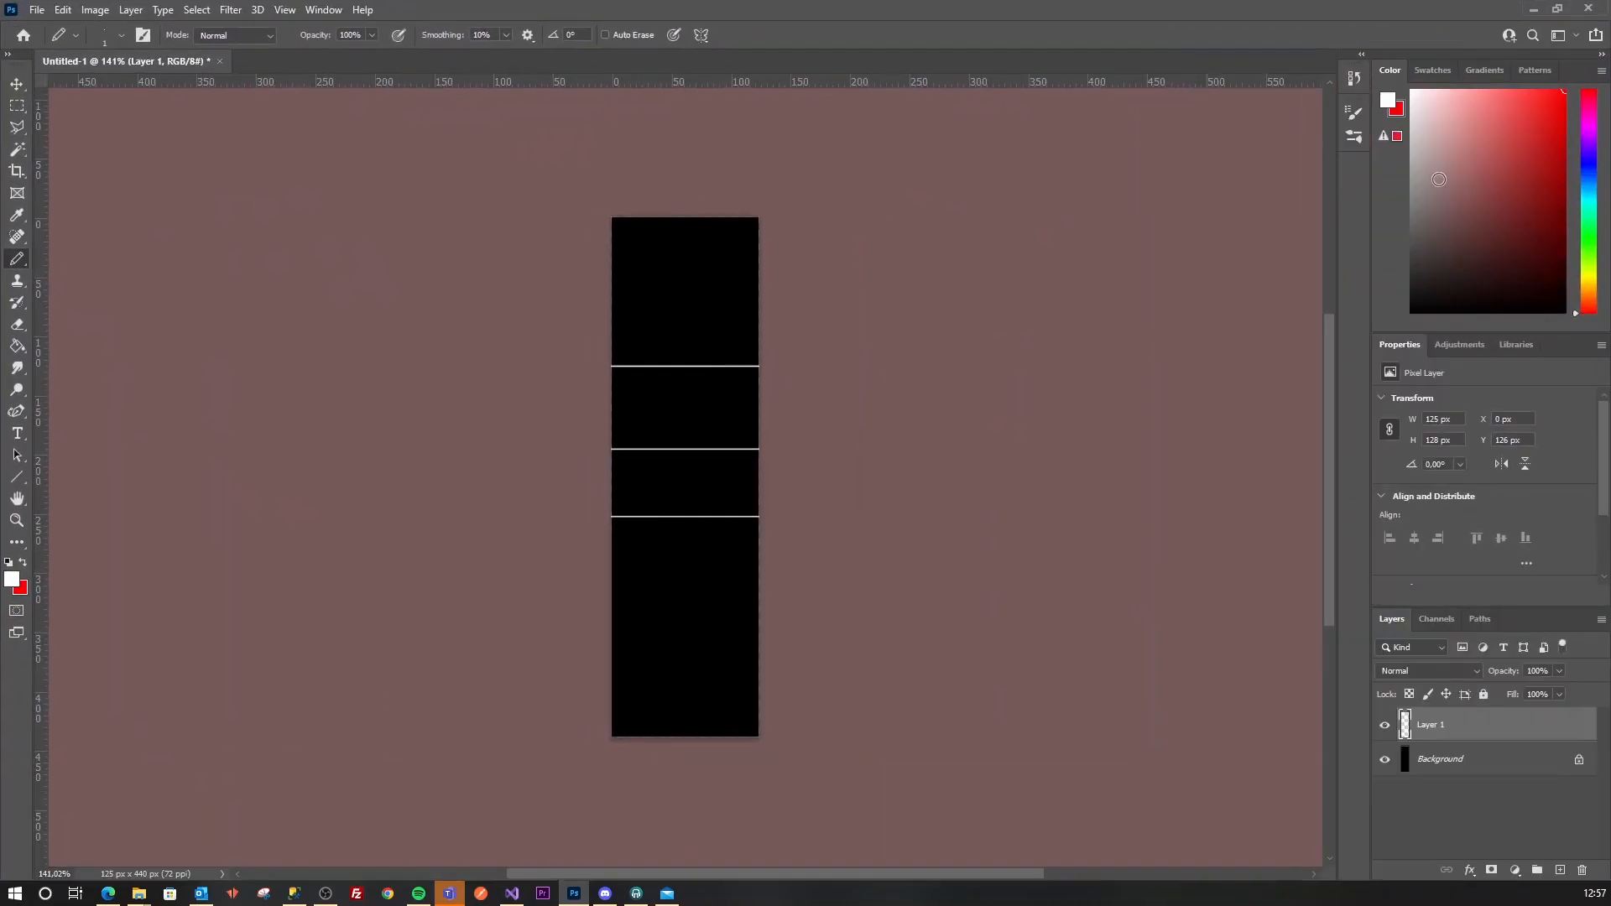
Rename the layer holding the three white lines as Marker and lock it completely.
double_click(1429, 724)
type("Marker")
key("Return")
left_click(1483, 693)
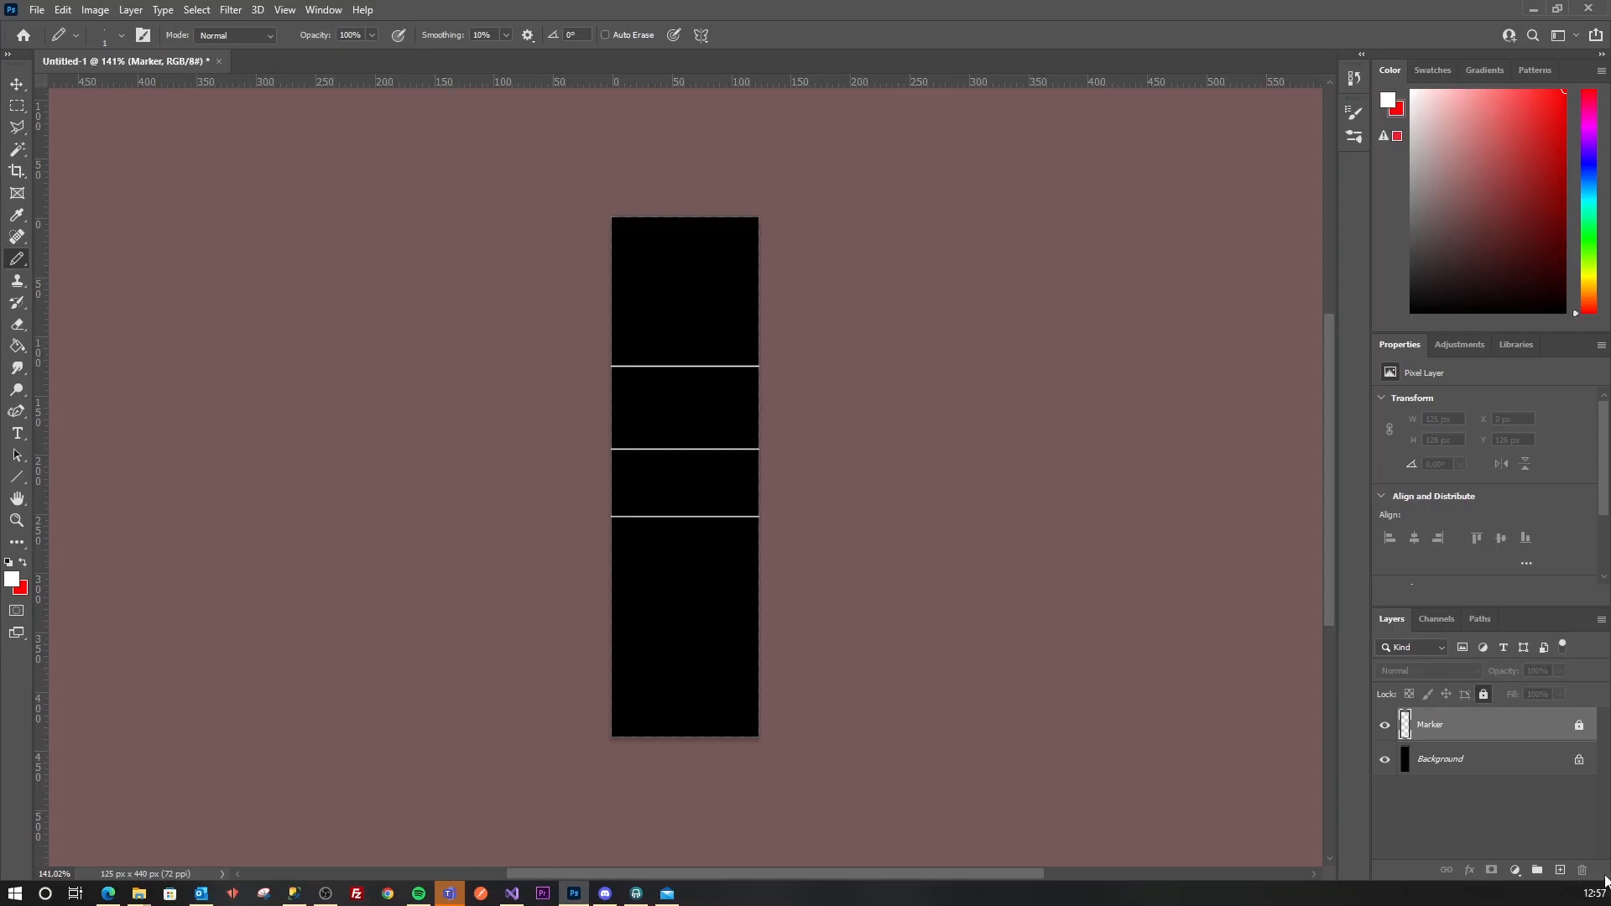
On a new layer, fill a strip about 21 x 186 px with red along the bitmap's left edge below the lowest marker line.
left_click(1561, 870)
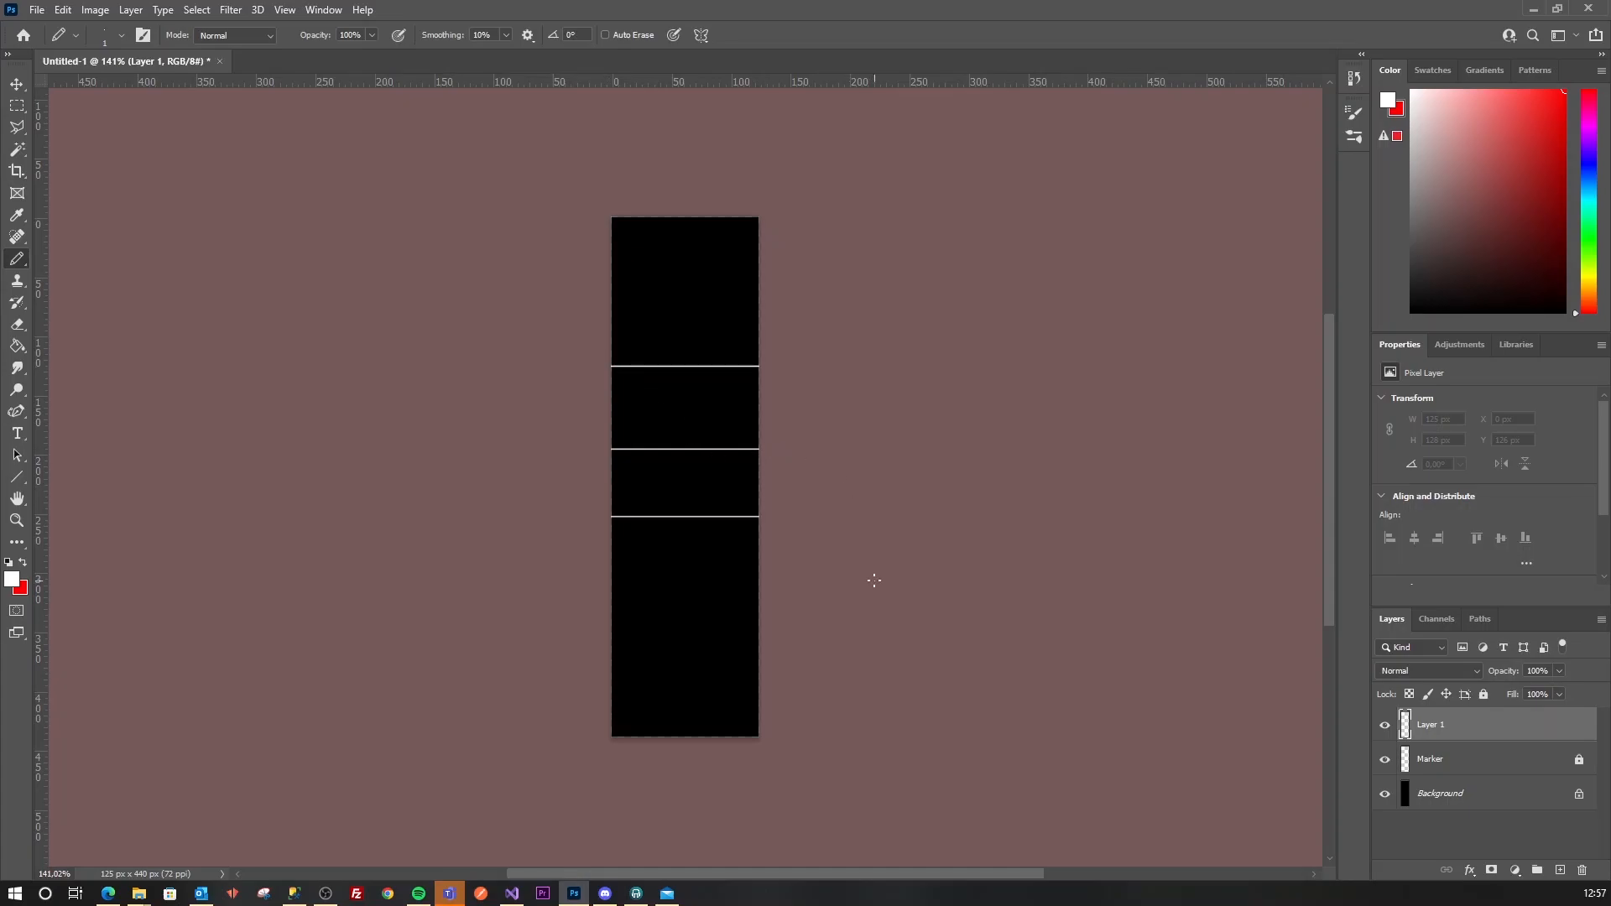
scroll(845, 484, "up", 3)
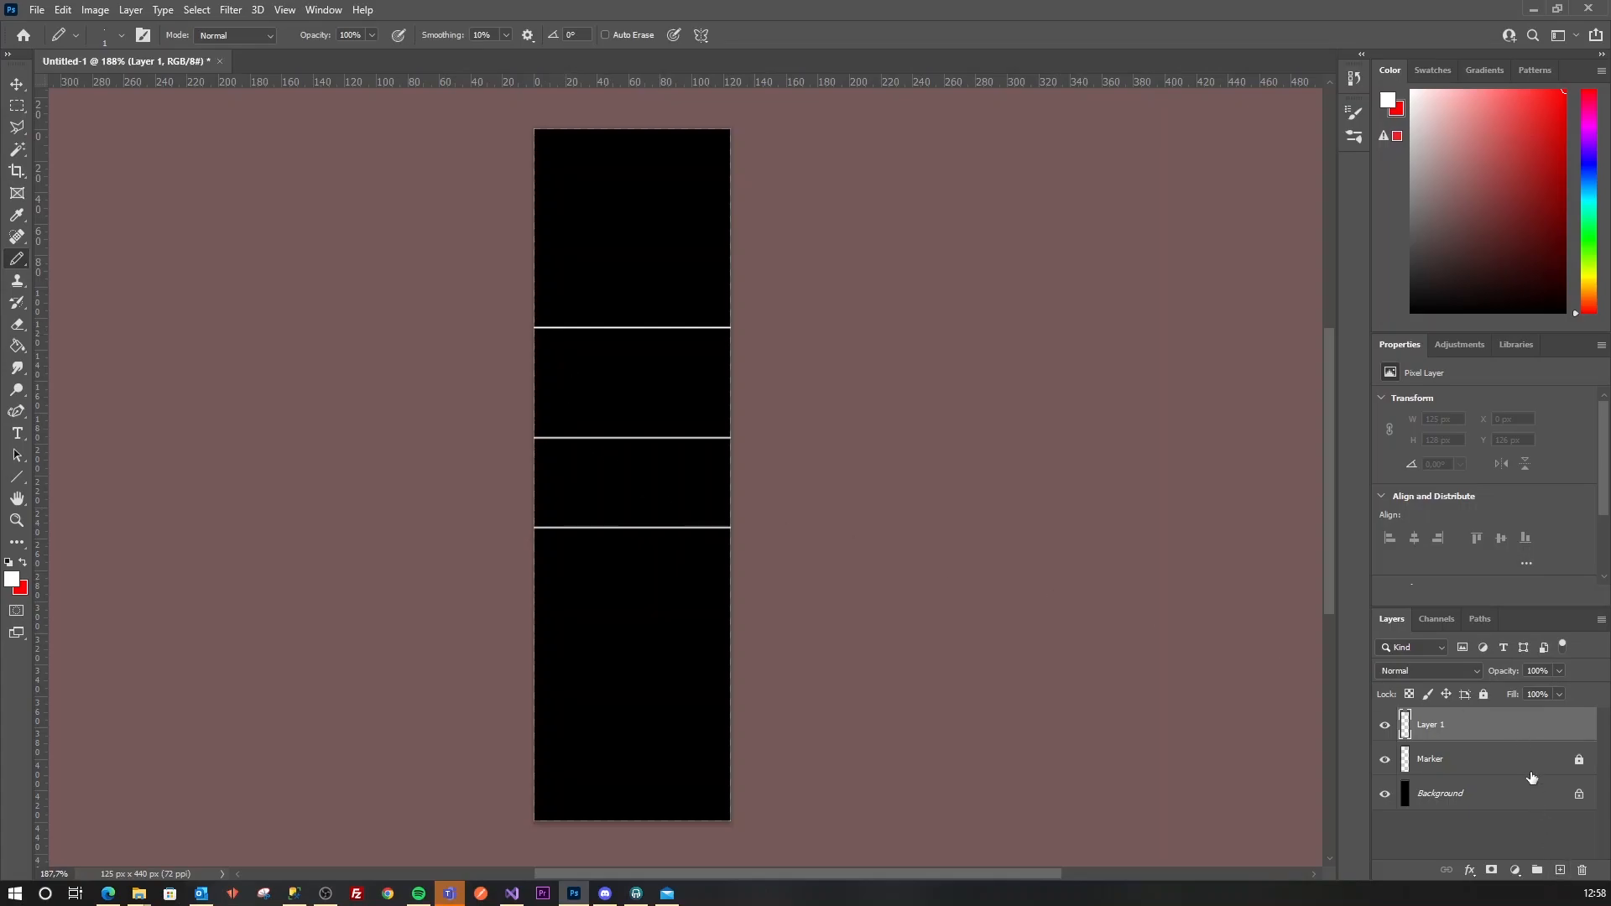
left_click(16, 106)
left_click_drag(537, 818, 566, 529)
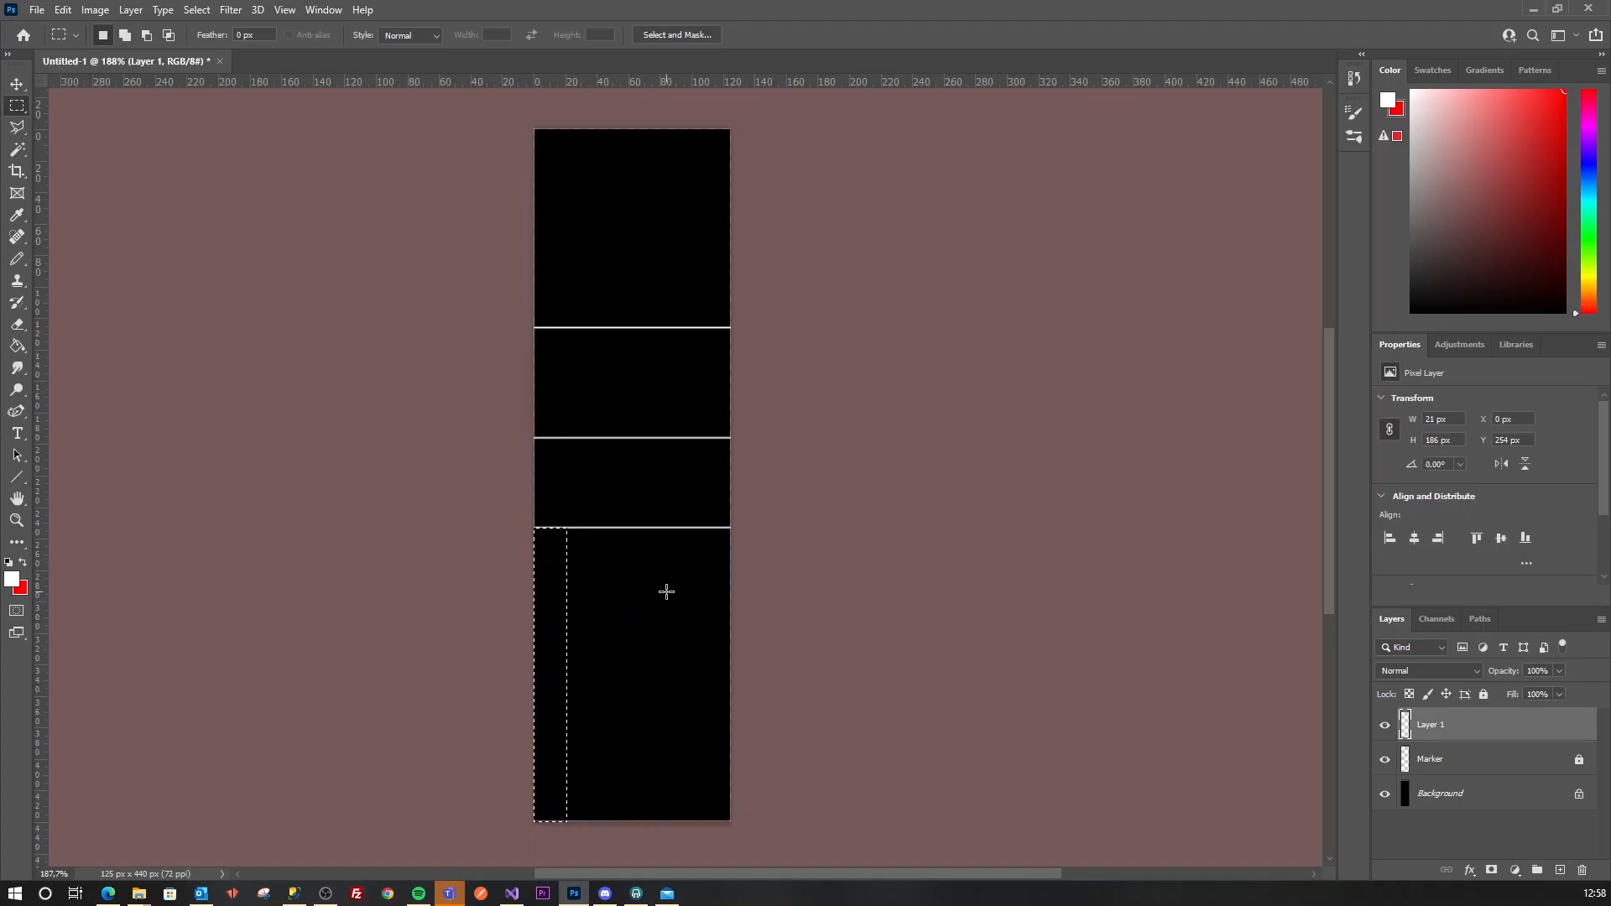
left_click(23, 562)
left_click(14, 351)
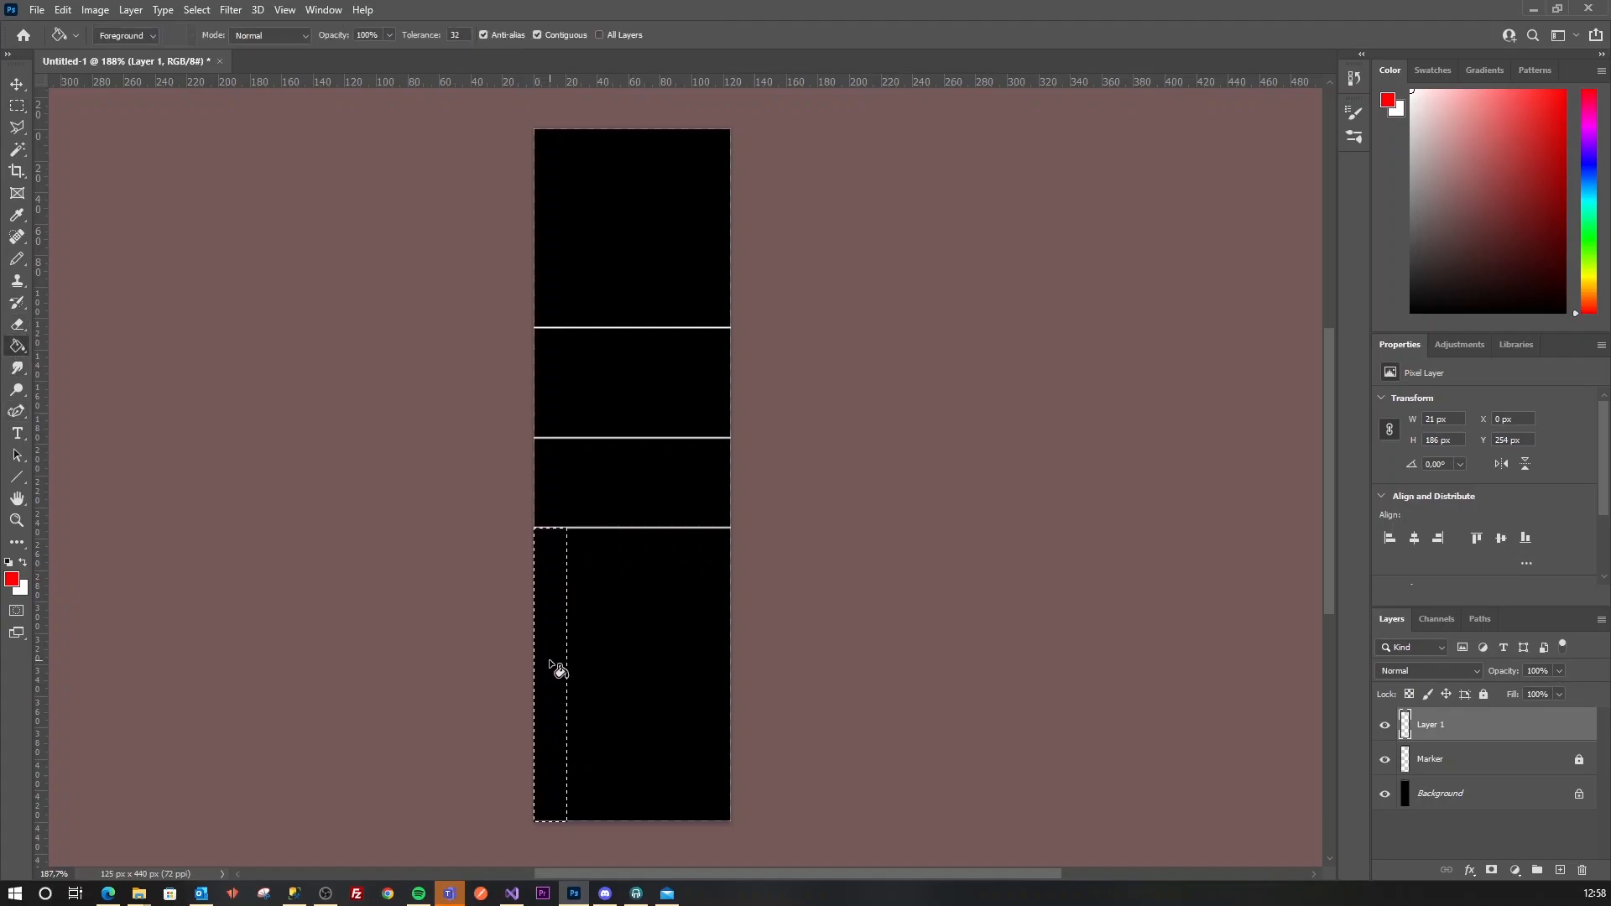
left_click(550, 650)
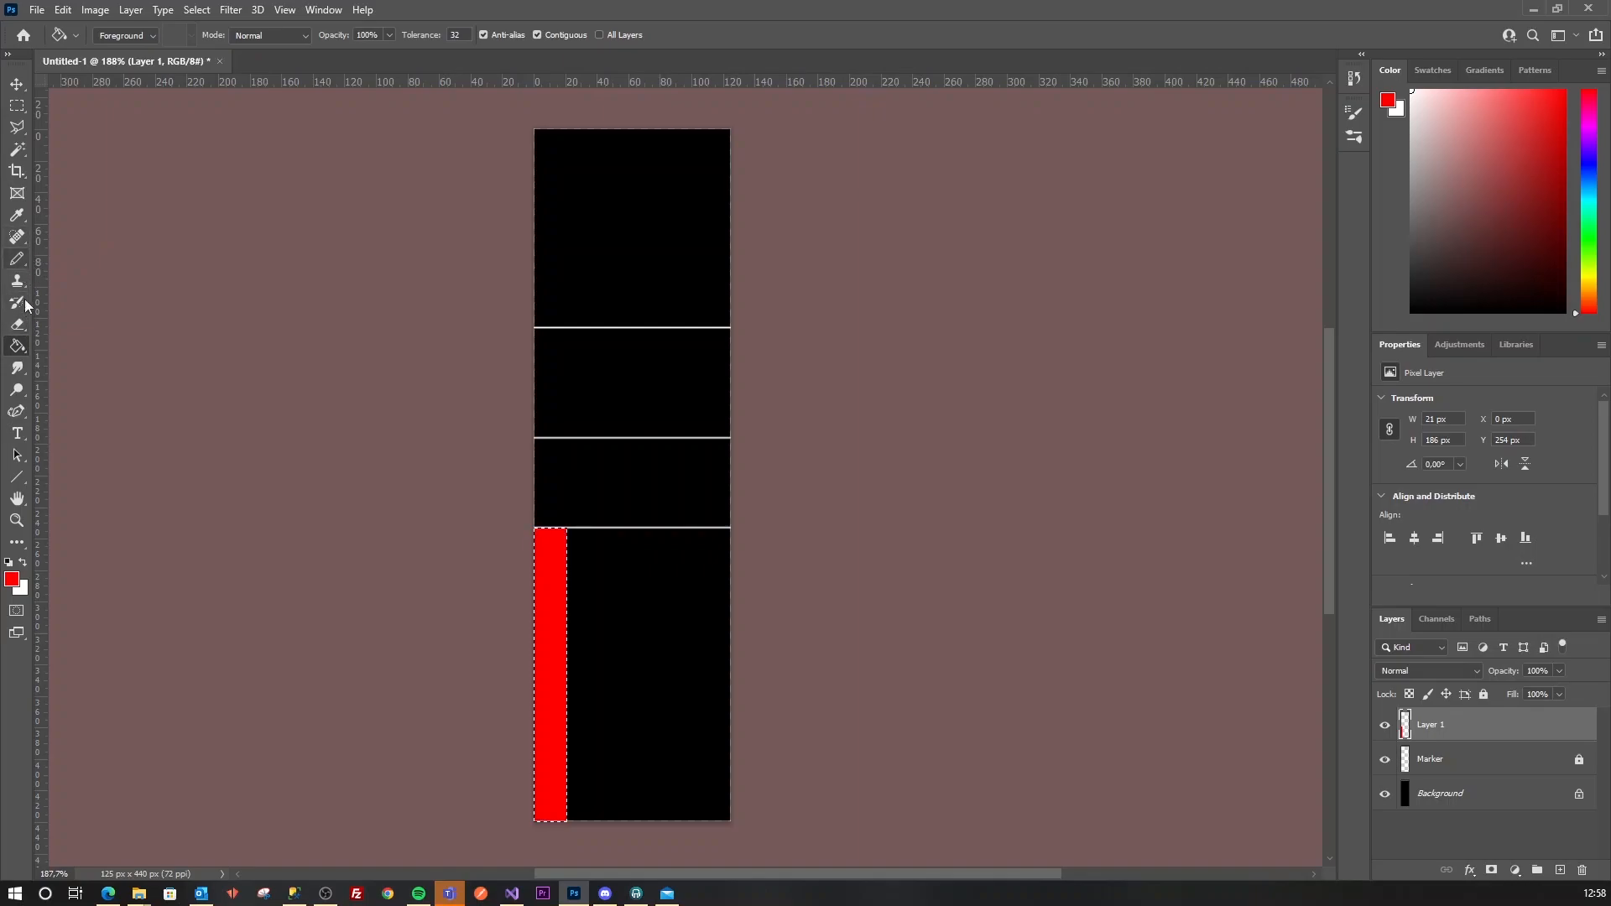
Deselect the red strip and smudge its right edge and lower end into an irregular, tapering flame shape.
left_click(20, 368)
key("ctrl+d")
left_click_drag(647, 706, 660, 712, "alt")
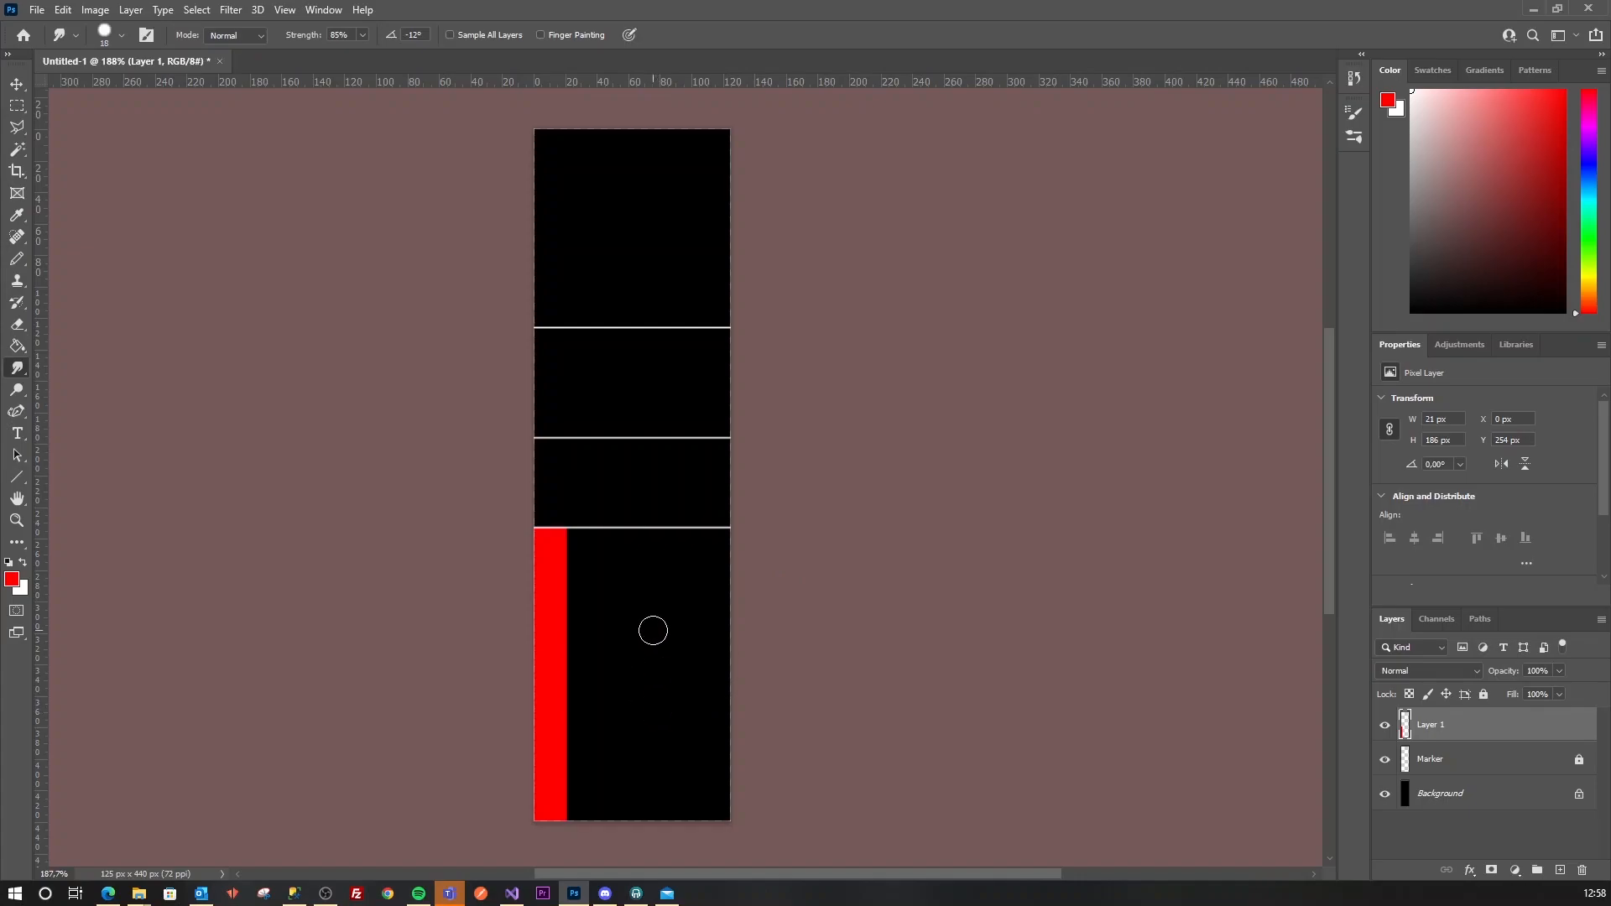
left_click_drag(575, 751, 527, 845)
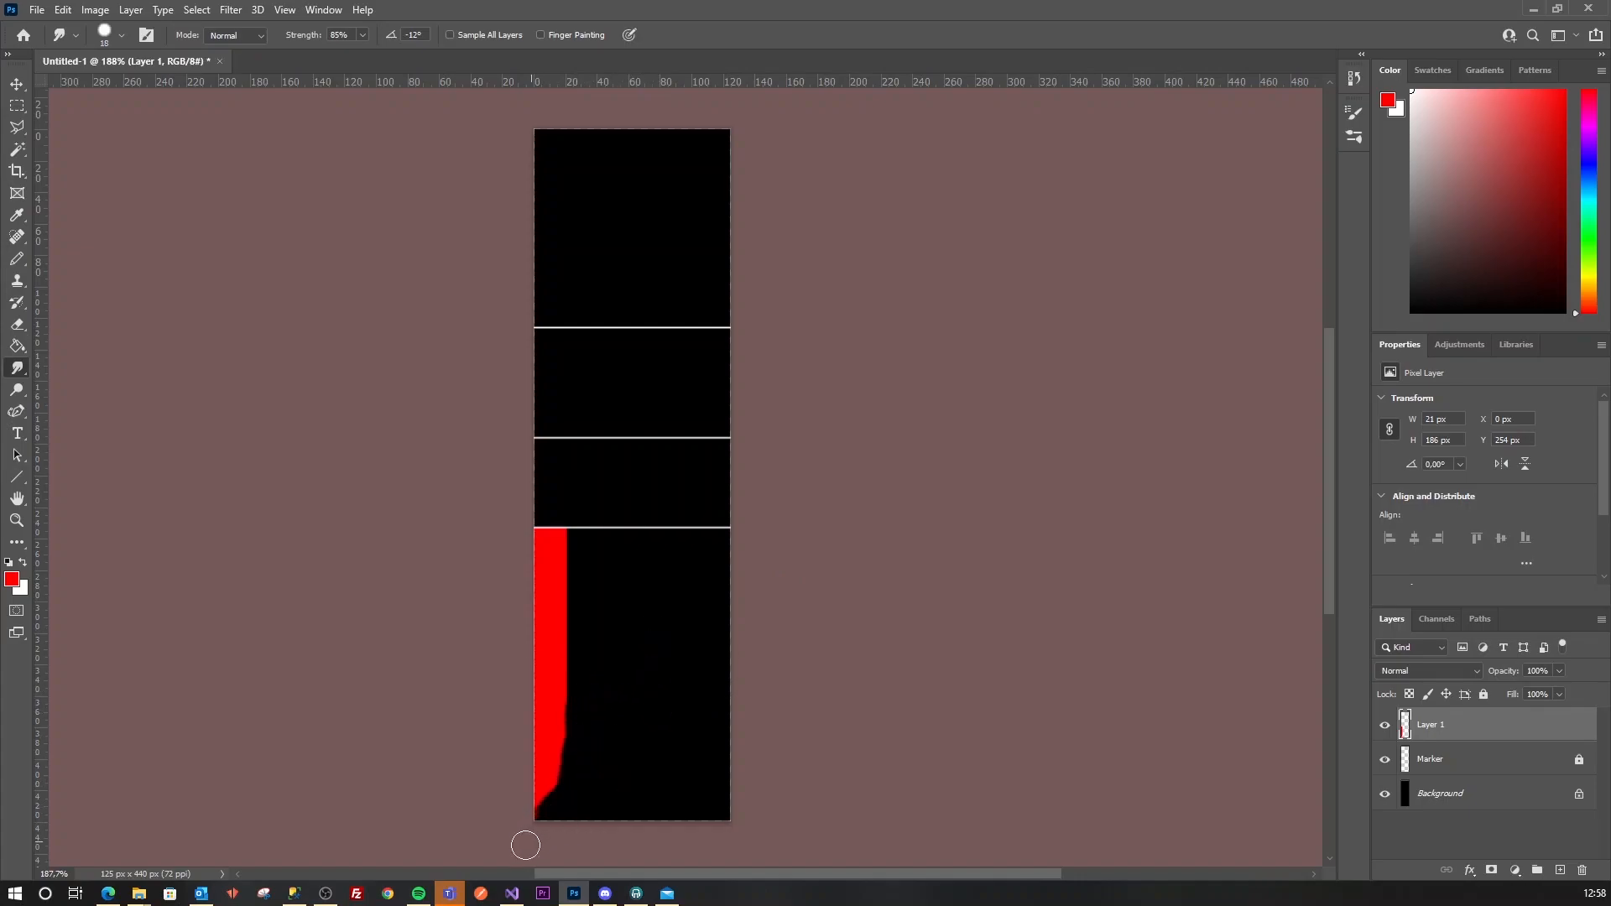
left_click_drag(591, 778, 558, 813)
left_click_drag(576, 747, 562, 527)
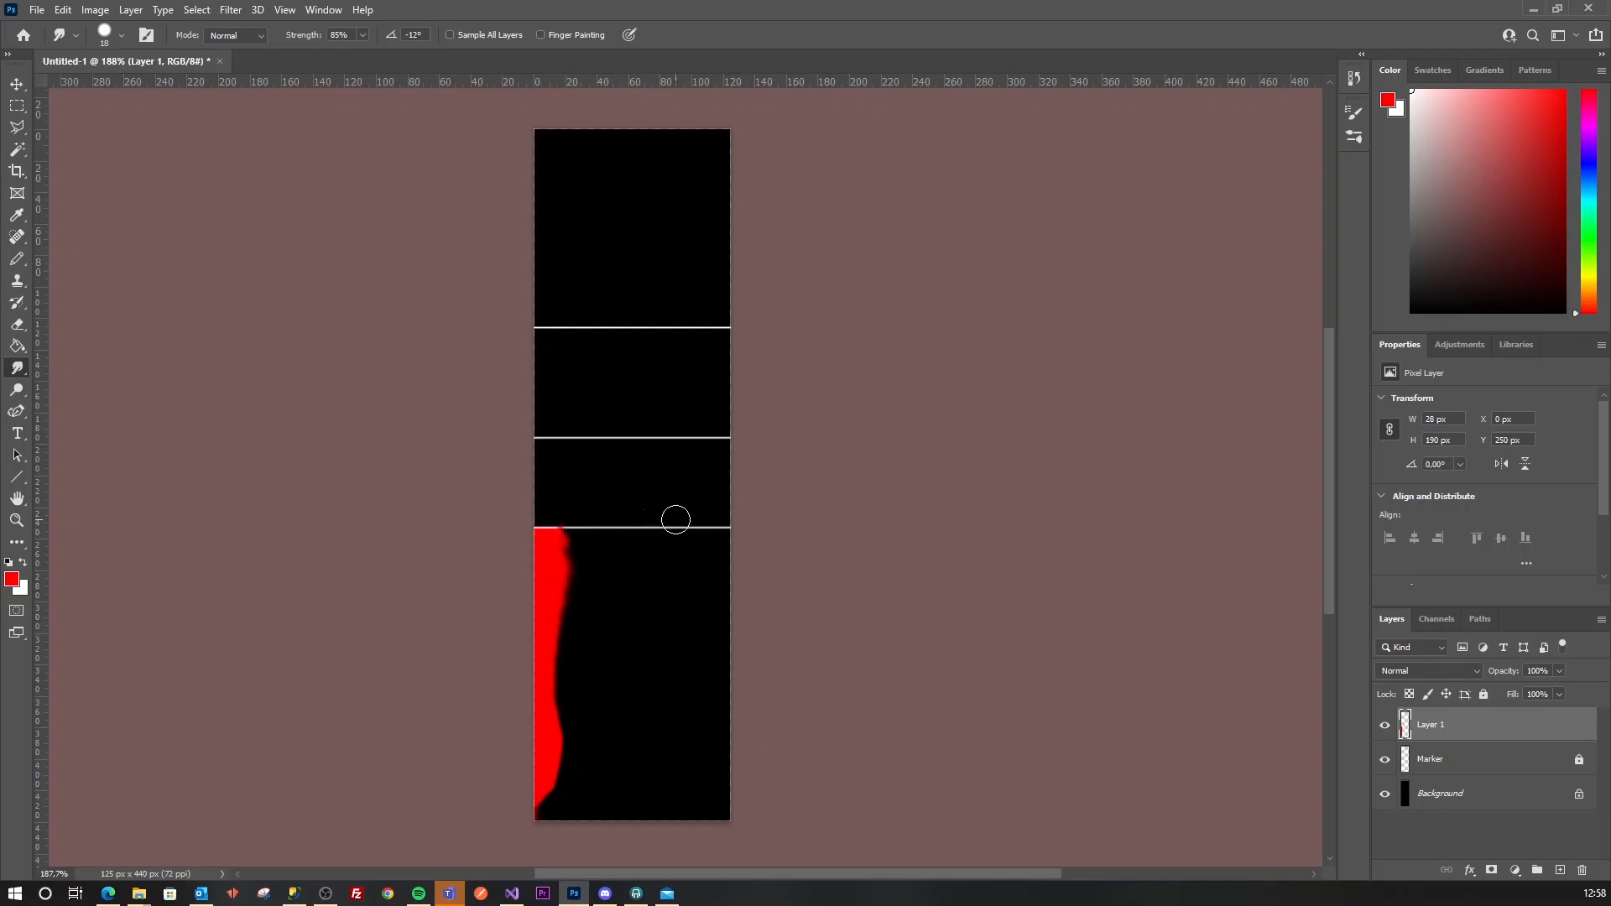
On a new layer, paint a soft white band across the lowest marker line with a 10 px brush.
left_click(1559, 872)
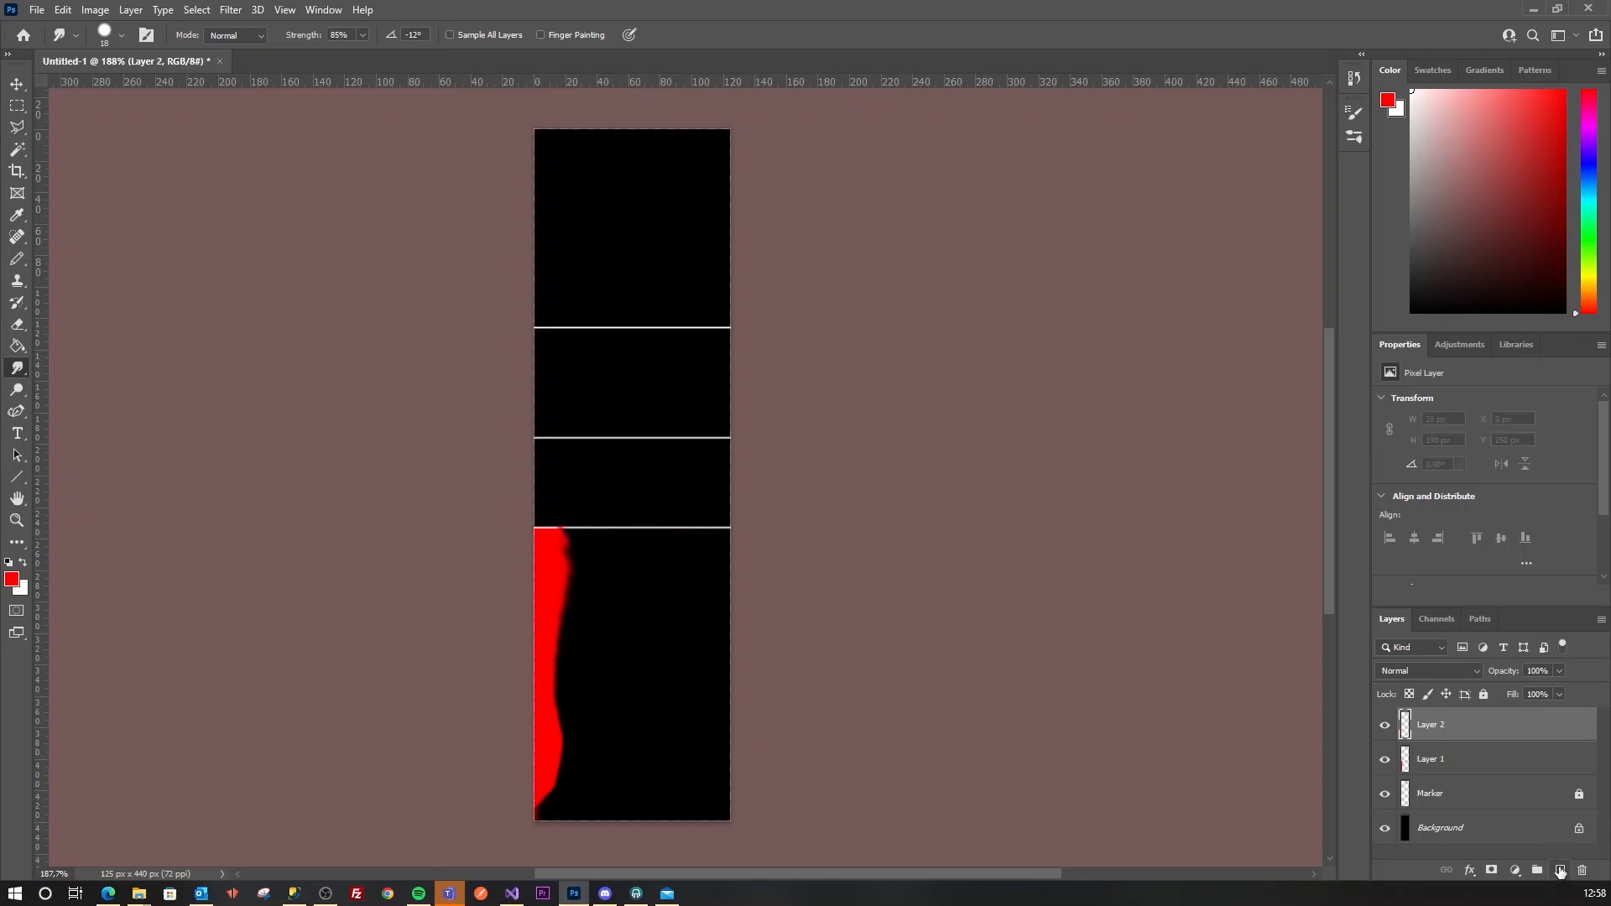
left_click(23, 561)
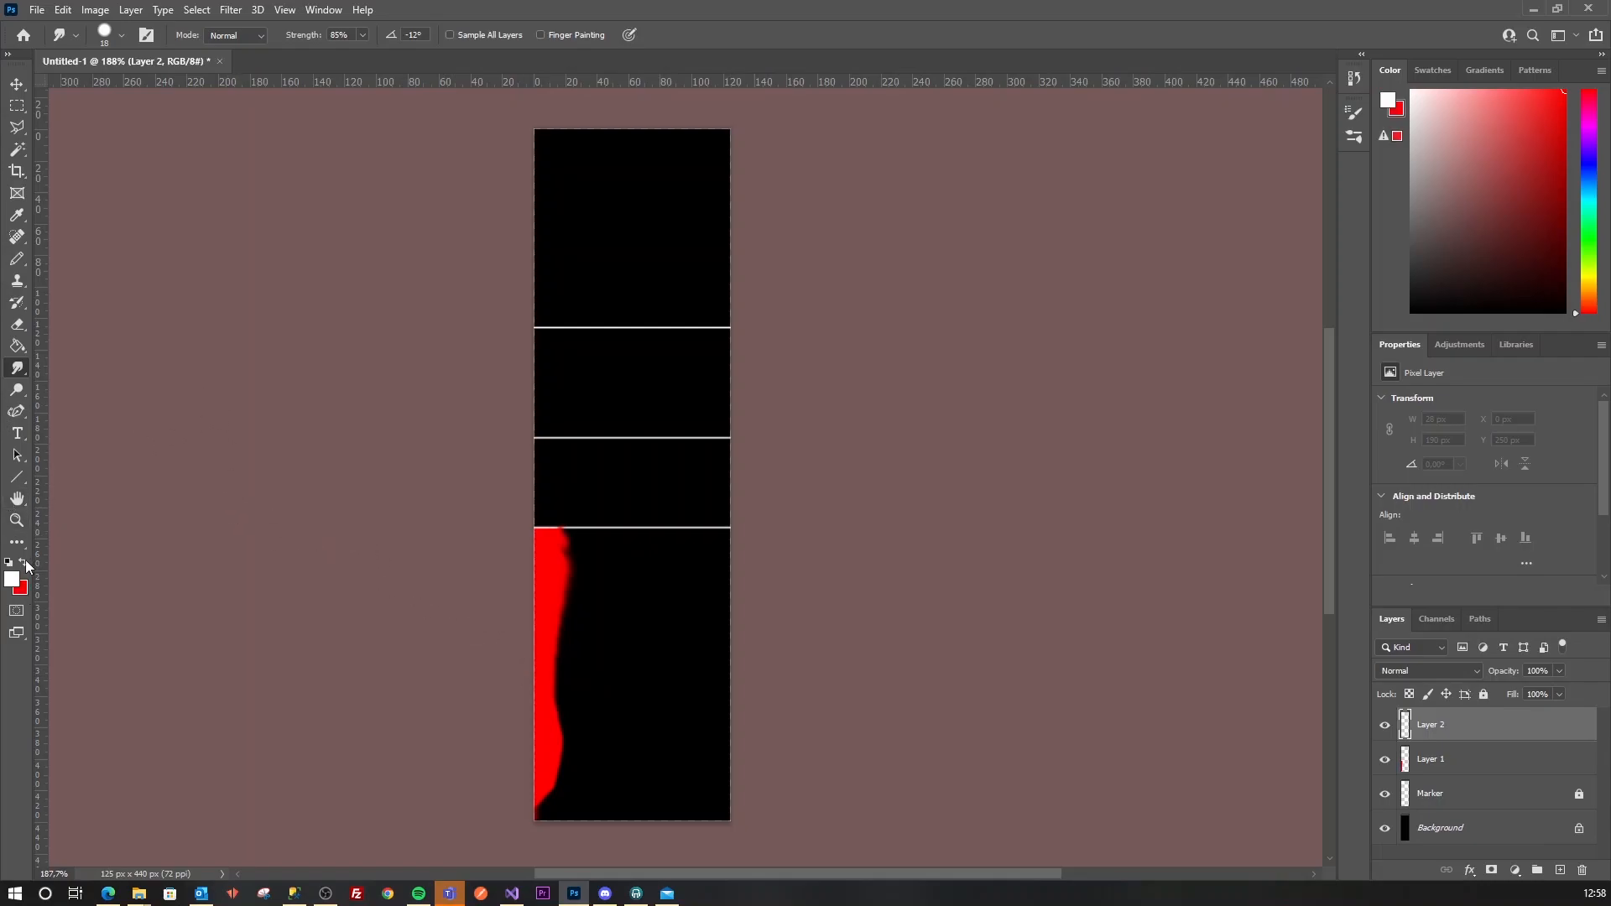
left_click(17, 262)
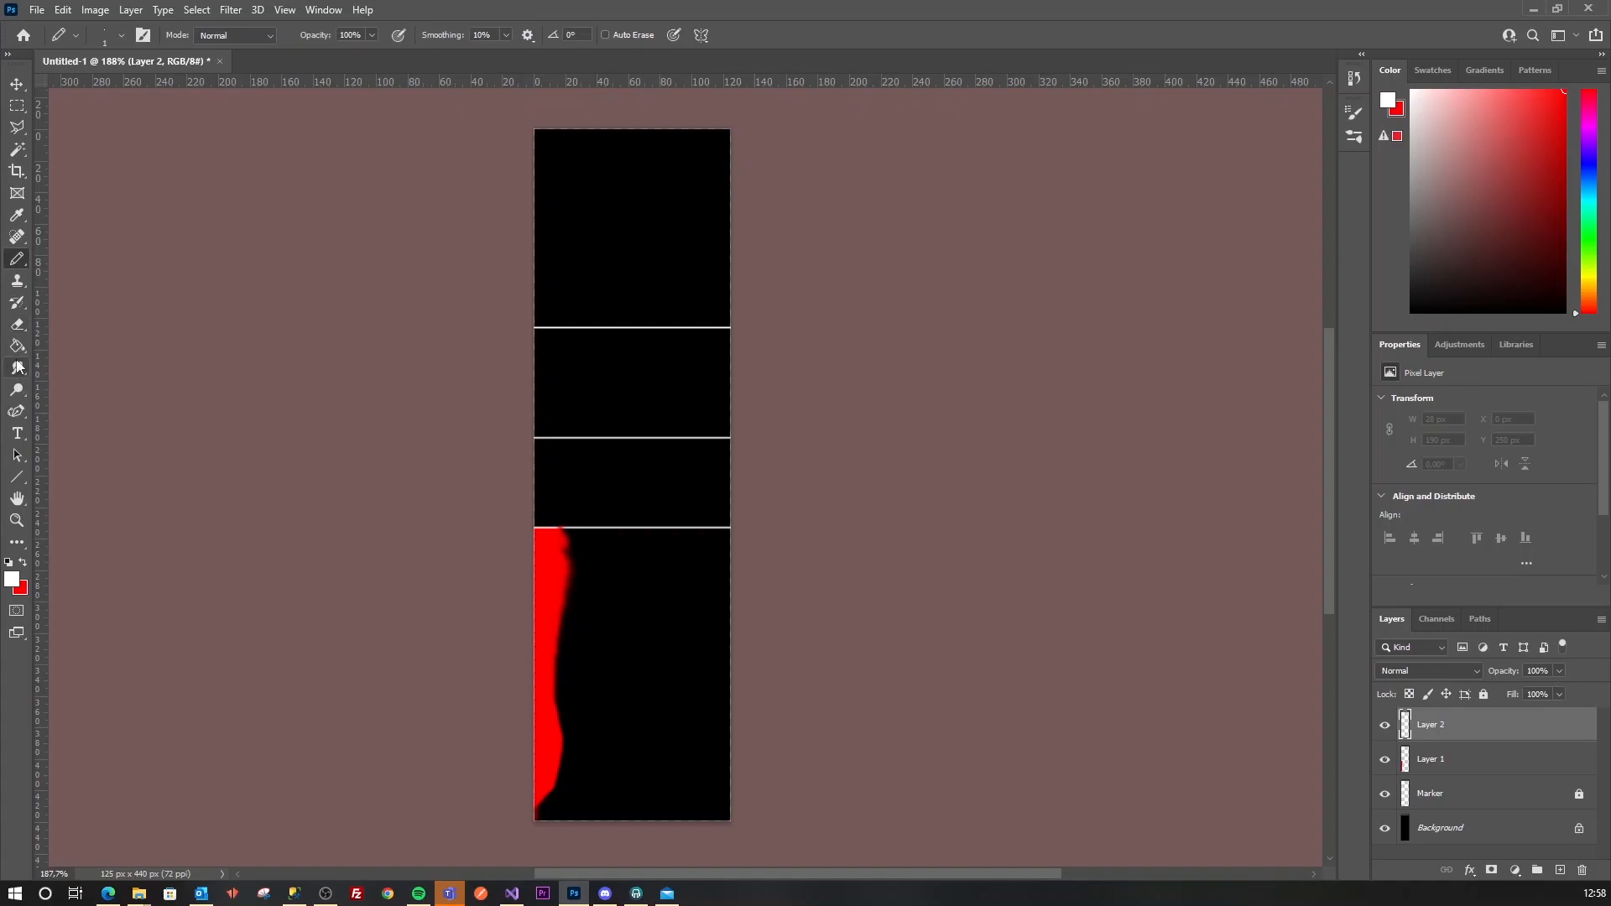
right_click(19, 269)
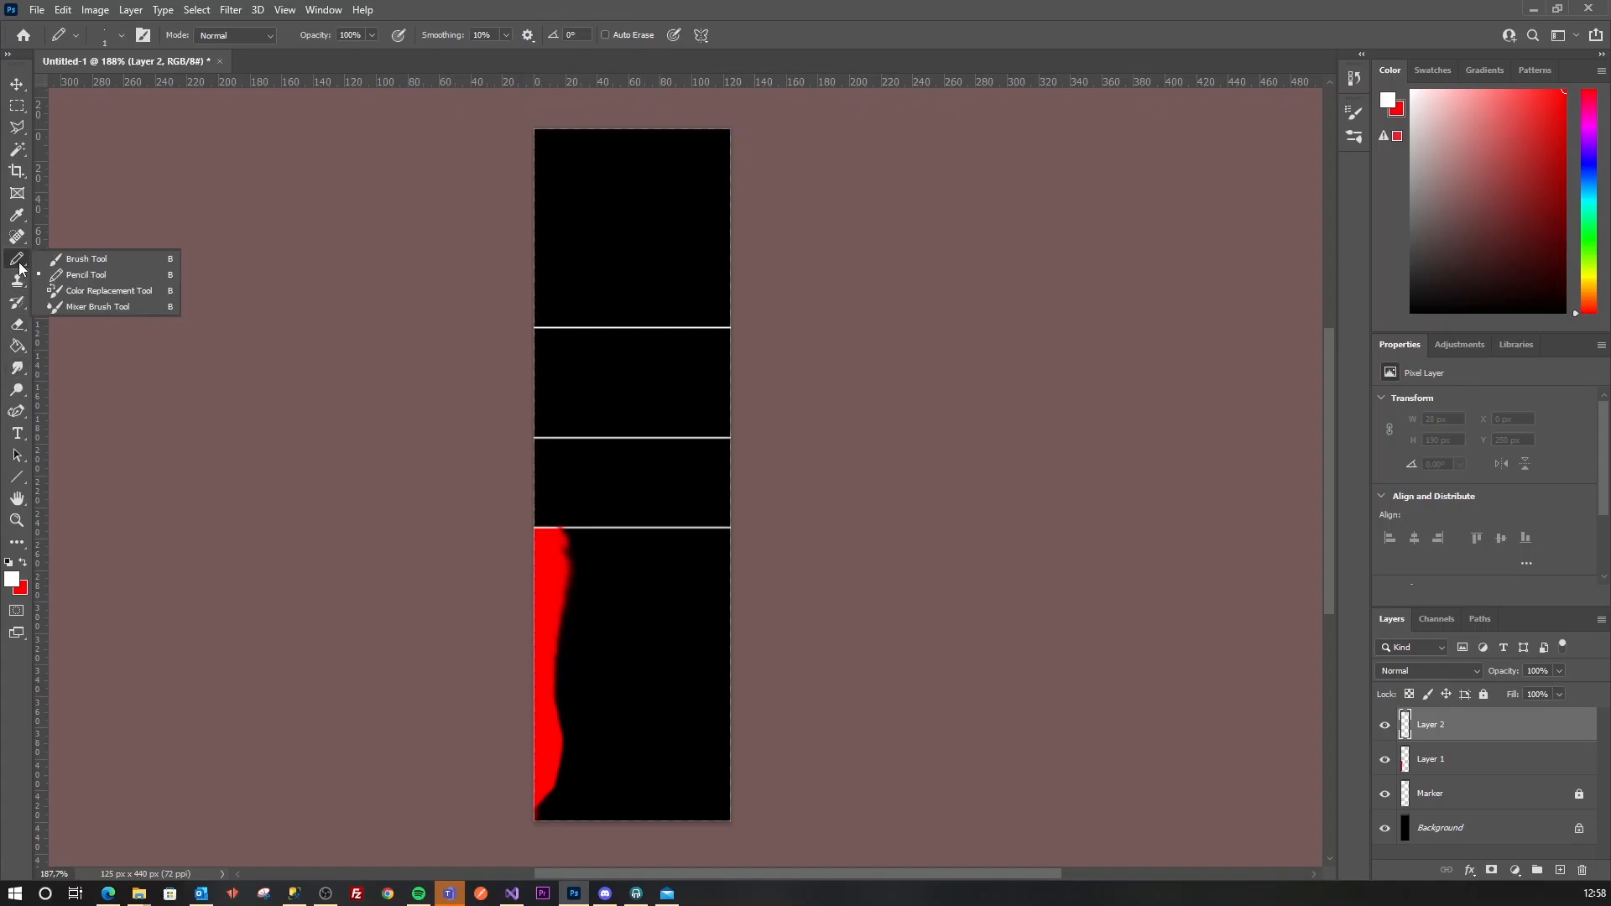
left_click(80, 257)
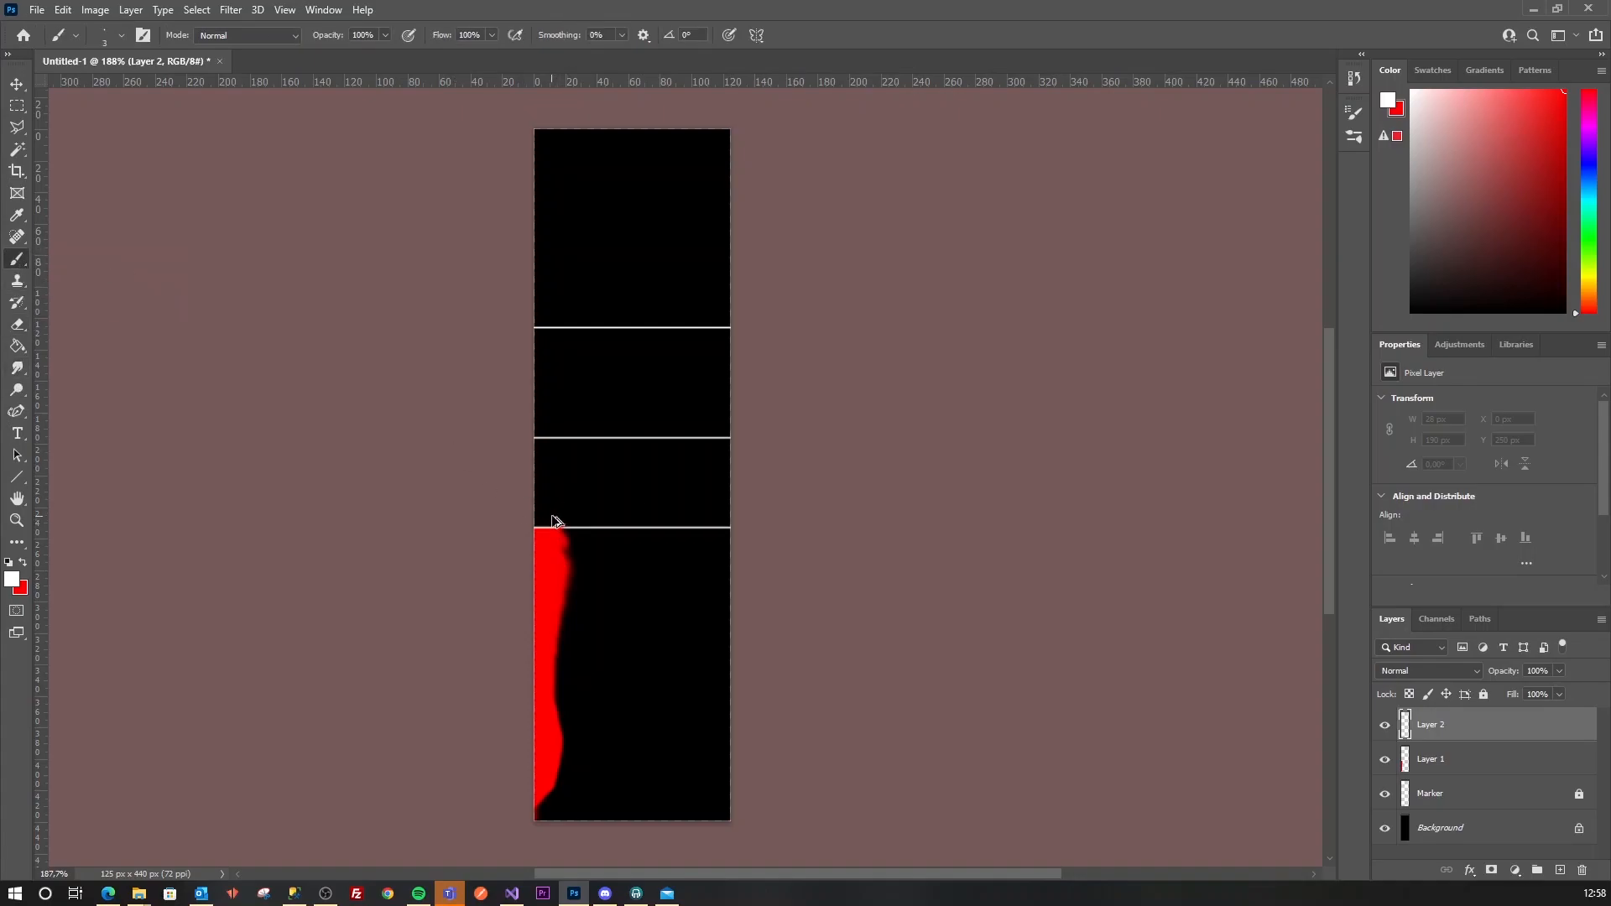
mouse_move(571, 510)
left_mouse_down()
mouse_move(740, 528)
mouse_move(504, 521)
left_mouse_up()
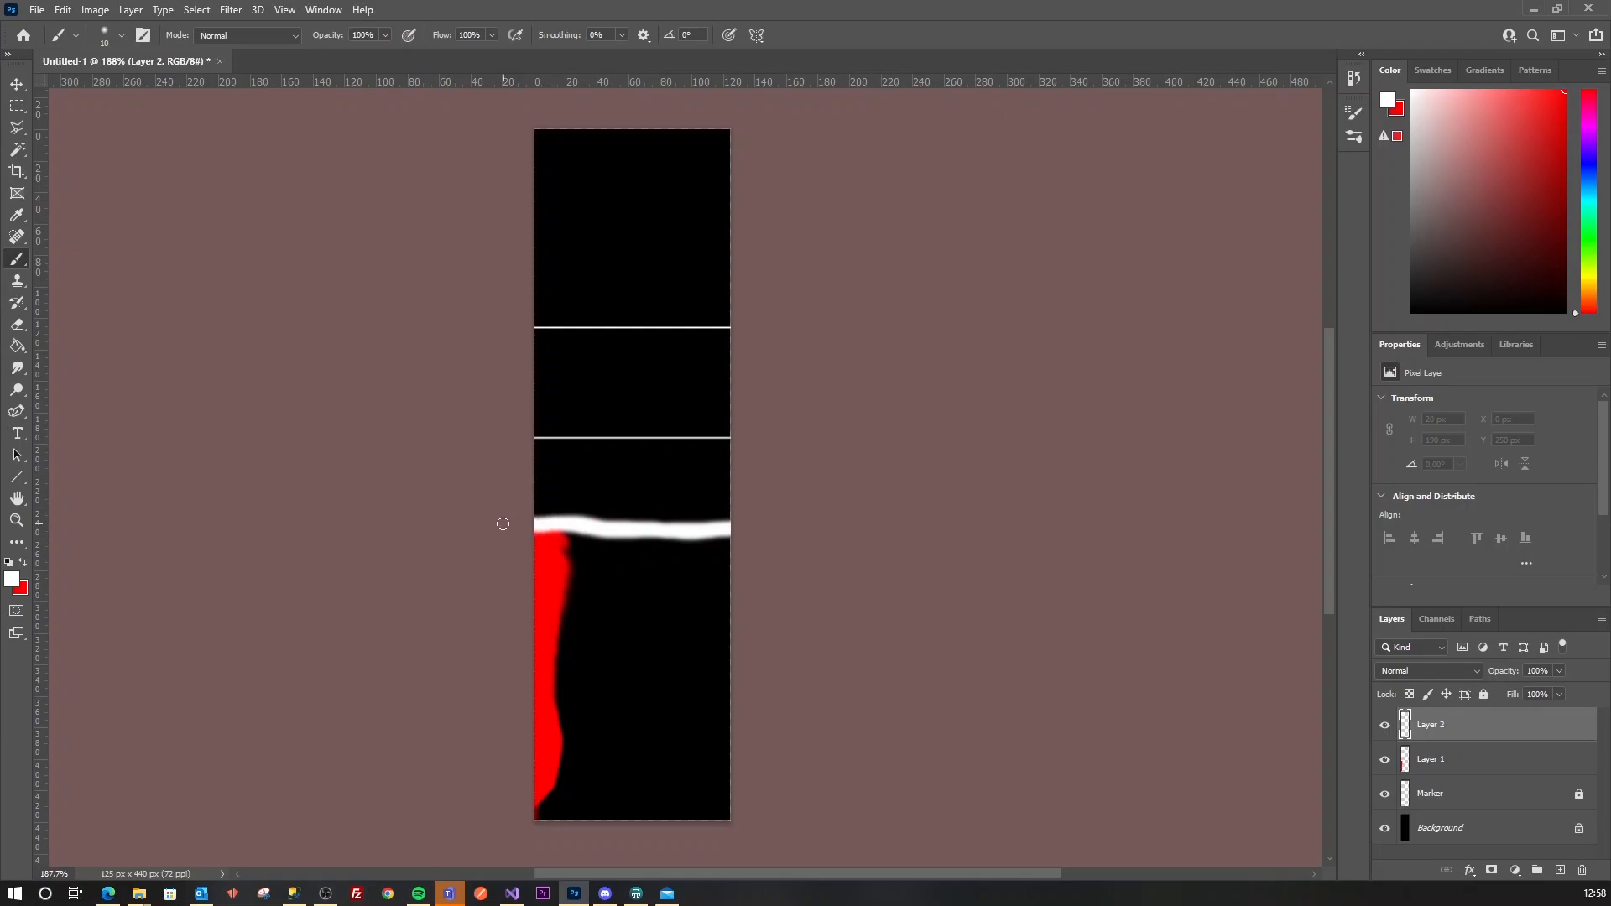
Paint three thin white branches below the white band and thick white bands over the two upper marker lines.
left_click_drag(581, 617, 689, 540)
left_click_drag(549, 581, 628, 543)
left_click_drag(536, 558, 631, 546)
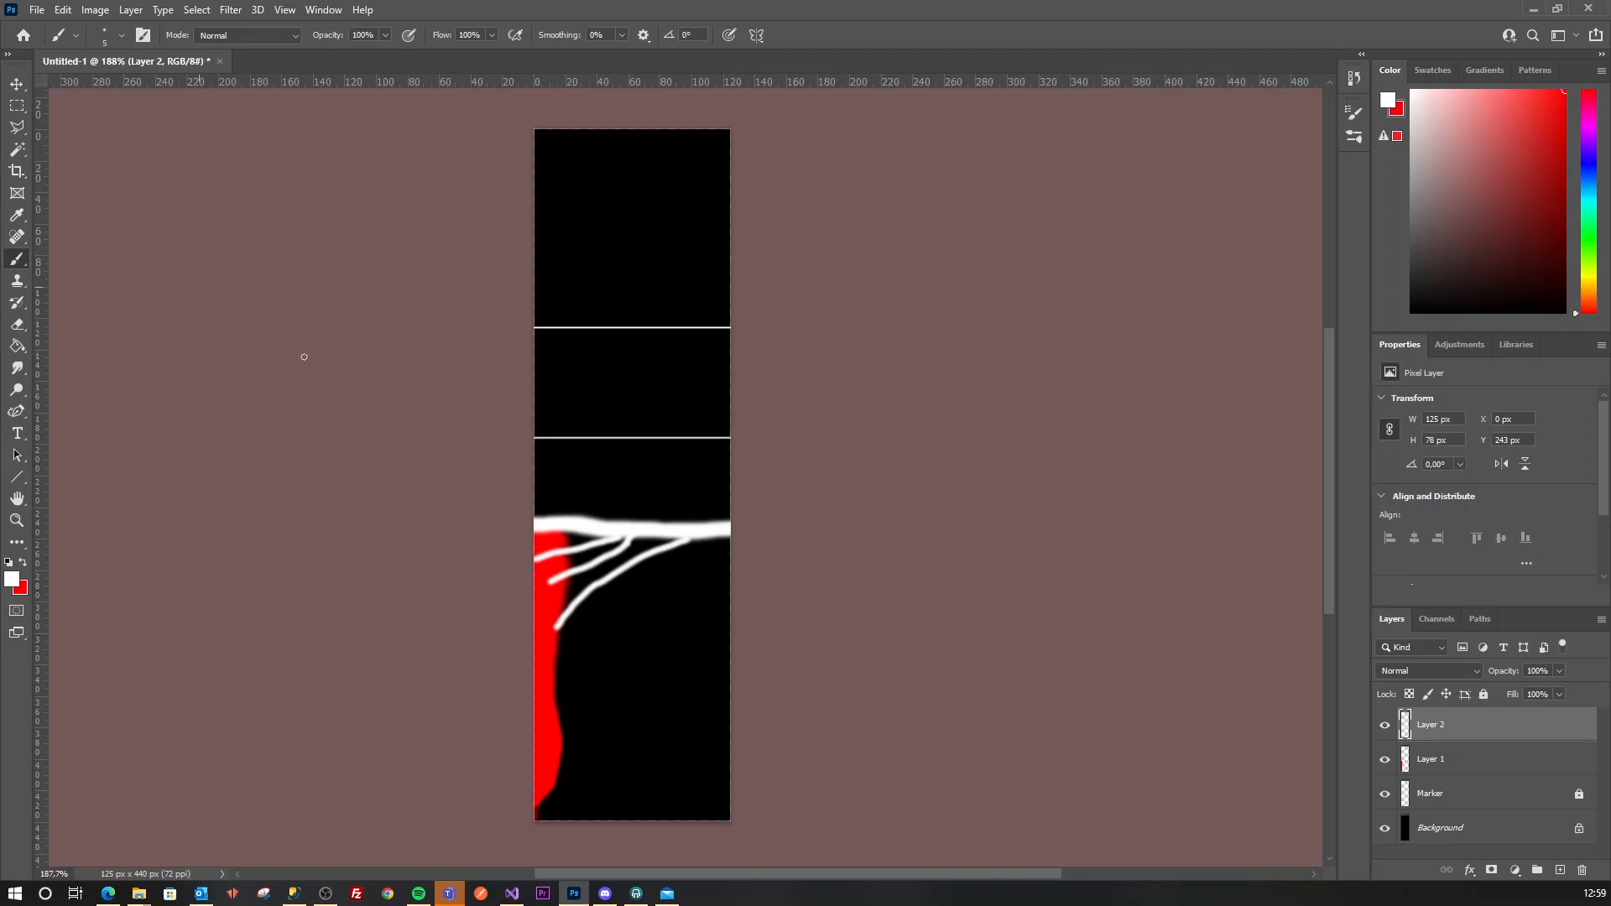
mouse_move(554, 439)
left_mouse_down()
mouse_move(561, 424)
mouse_move(745, 431)
left_mouse_up()
left_click_drag(541, 330, 766, 327)
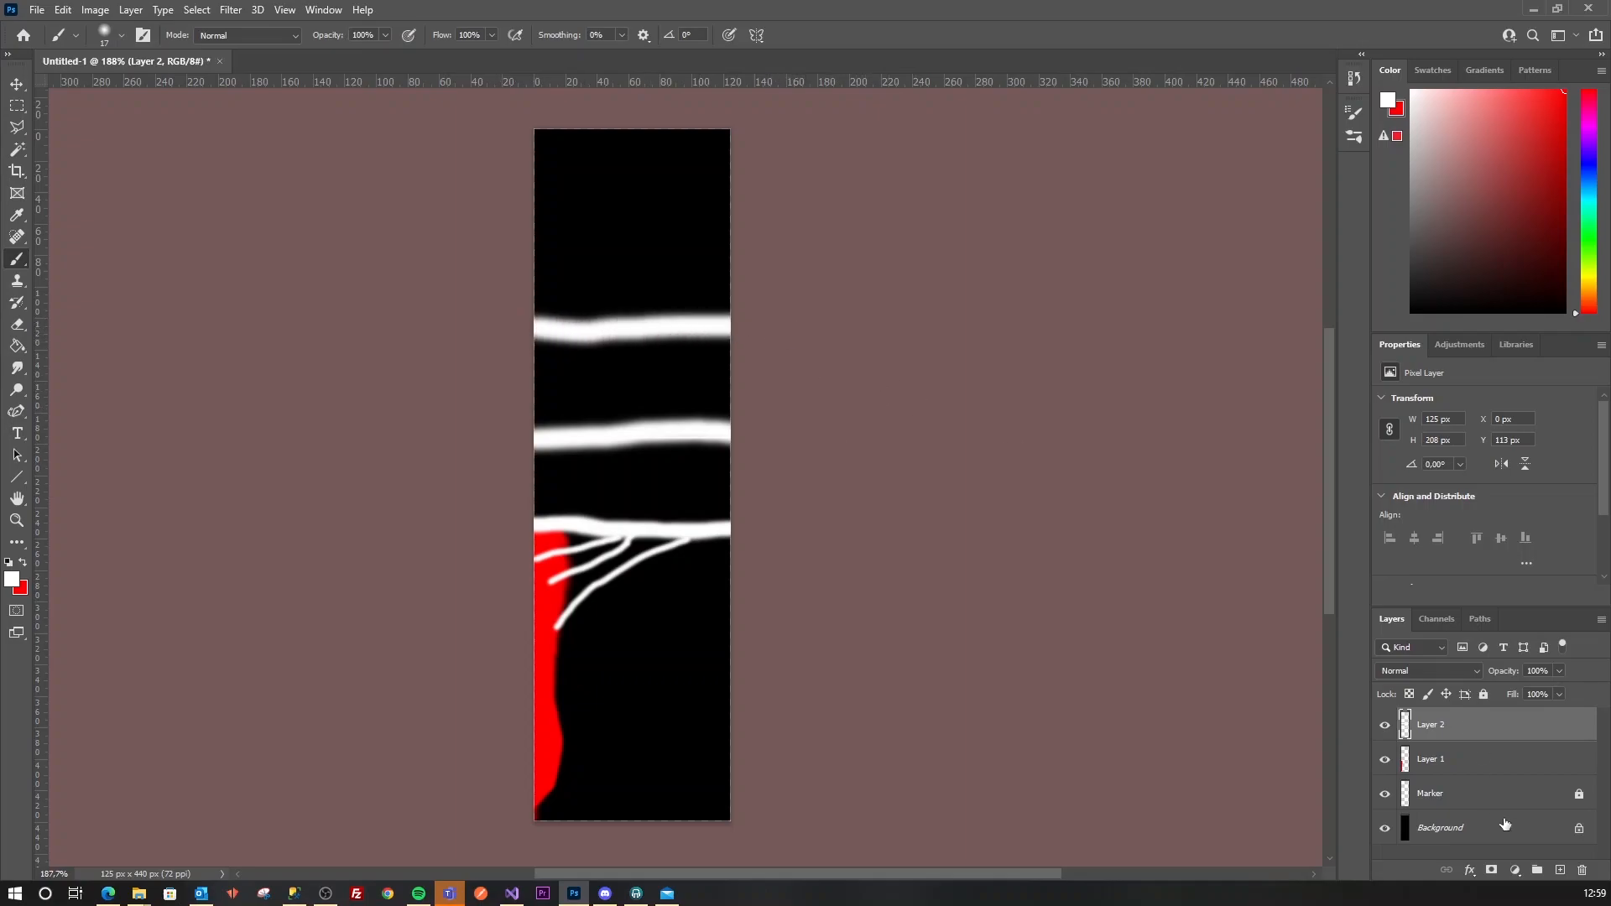
On a new layer, paint two thin red diagonal strokes in each gap between the white bands with a 5 px brush.
left_click(1560, 871)
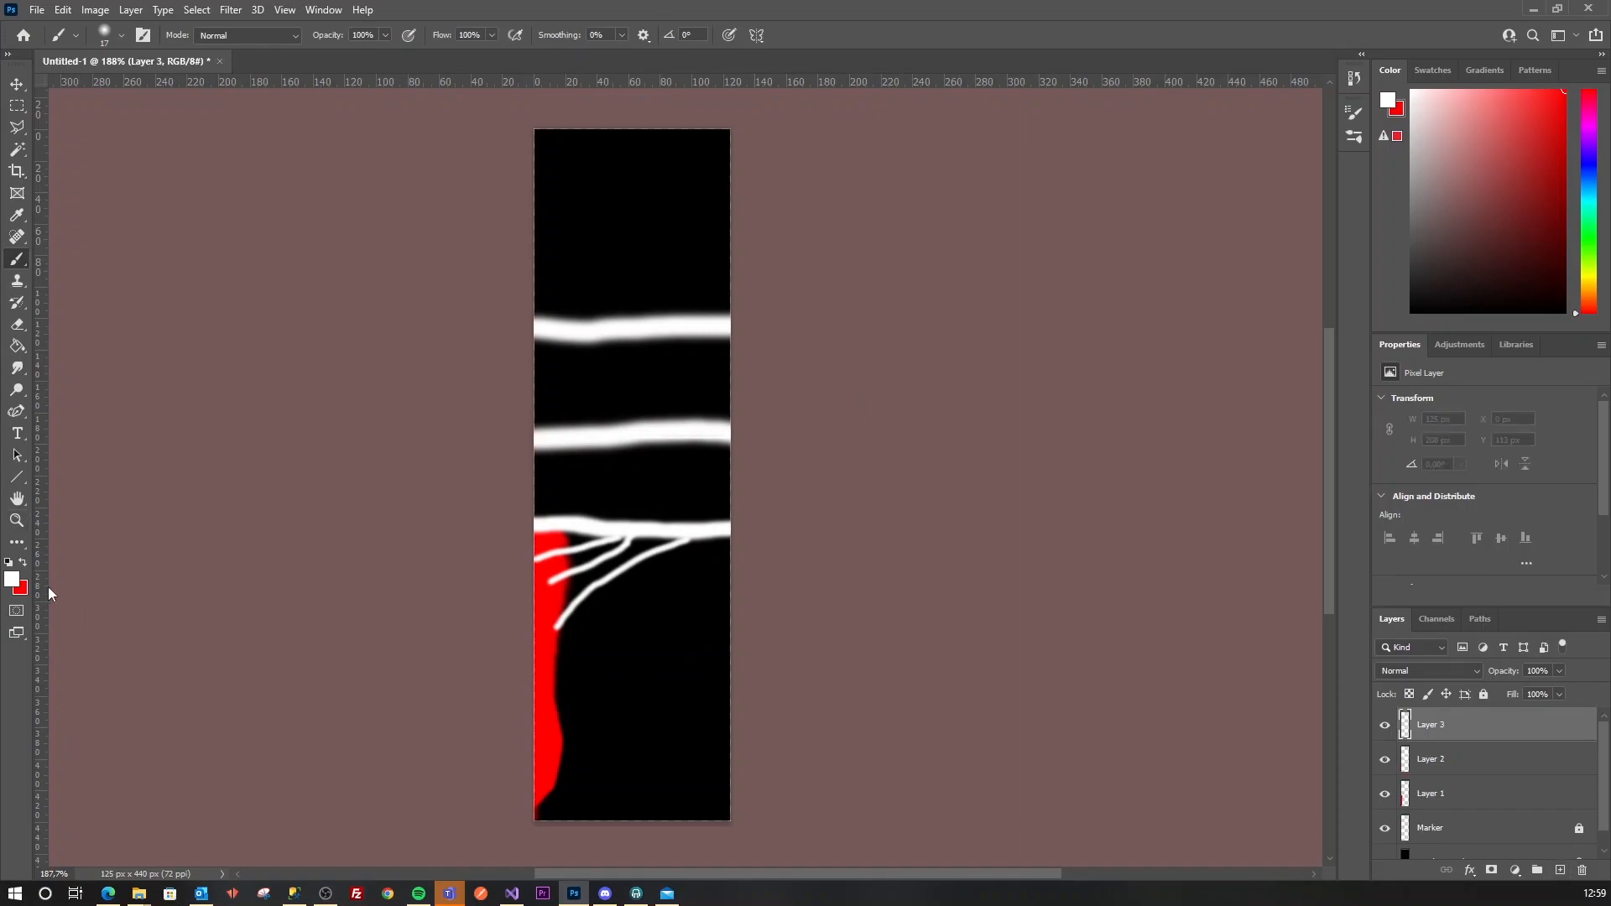
left_click(25, 563)
left_click_drag(652, 462, 650, 460, "alt")
left_click_drag(704, 514, 535, 457)
left_click_drag(727, 519, 565, 452)
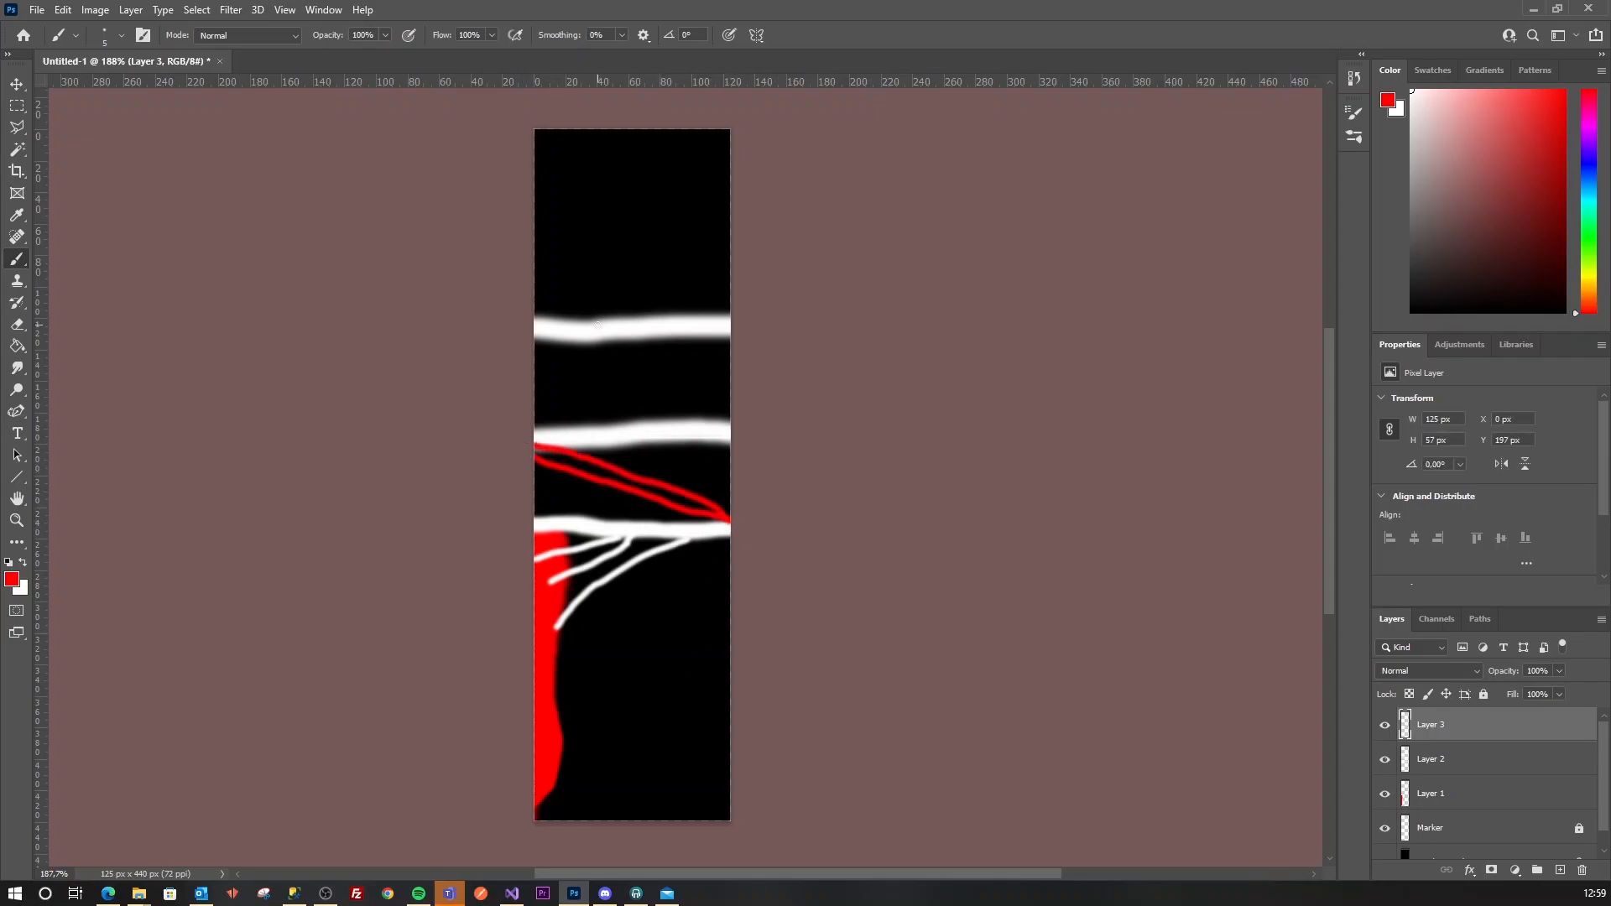
left_click_drag(536, 427, 730, 365)
mouse_move(533, 422)
left_mouse_down()
mouse_move(650, 390)
mouse_move(736, 336)
left_mouse_up()
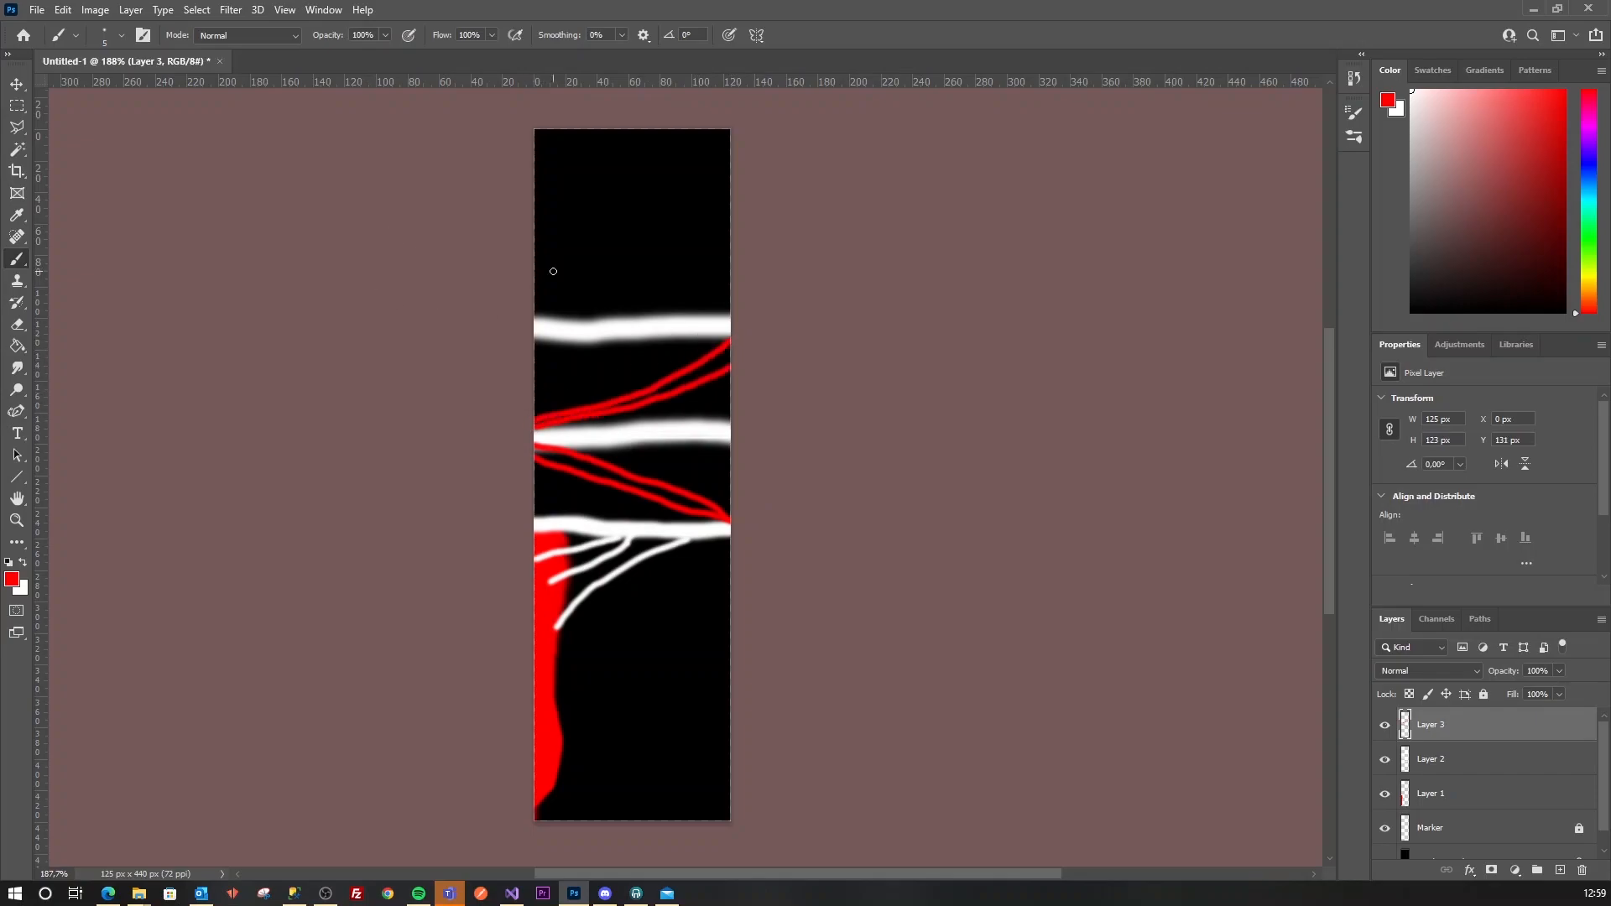
Fill a strip about 24 x 124 px with red along the bitmap's left edge above the uppermost white band.
scroll(1025, 396, "up", 1)
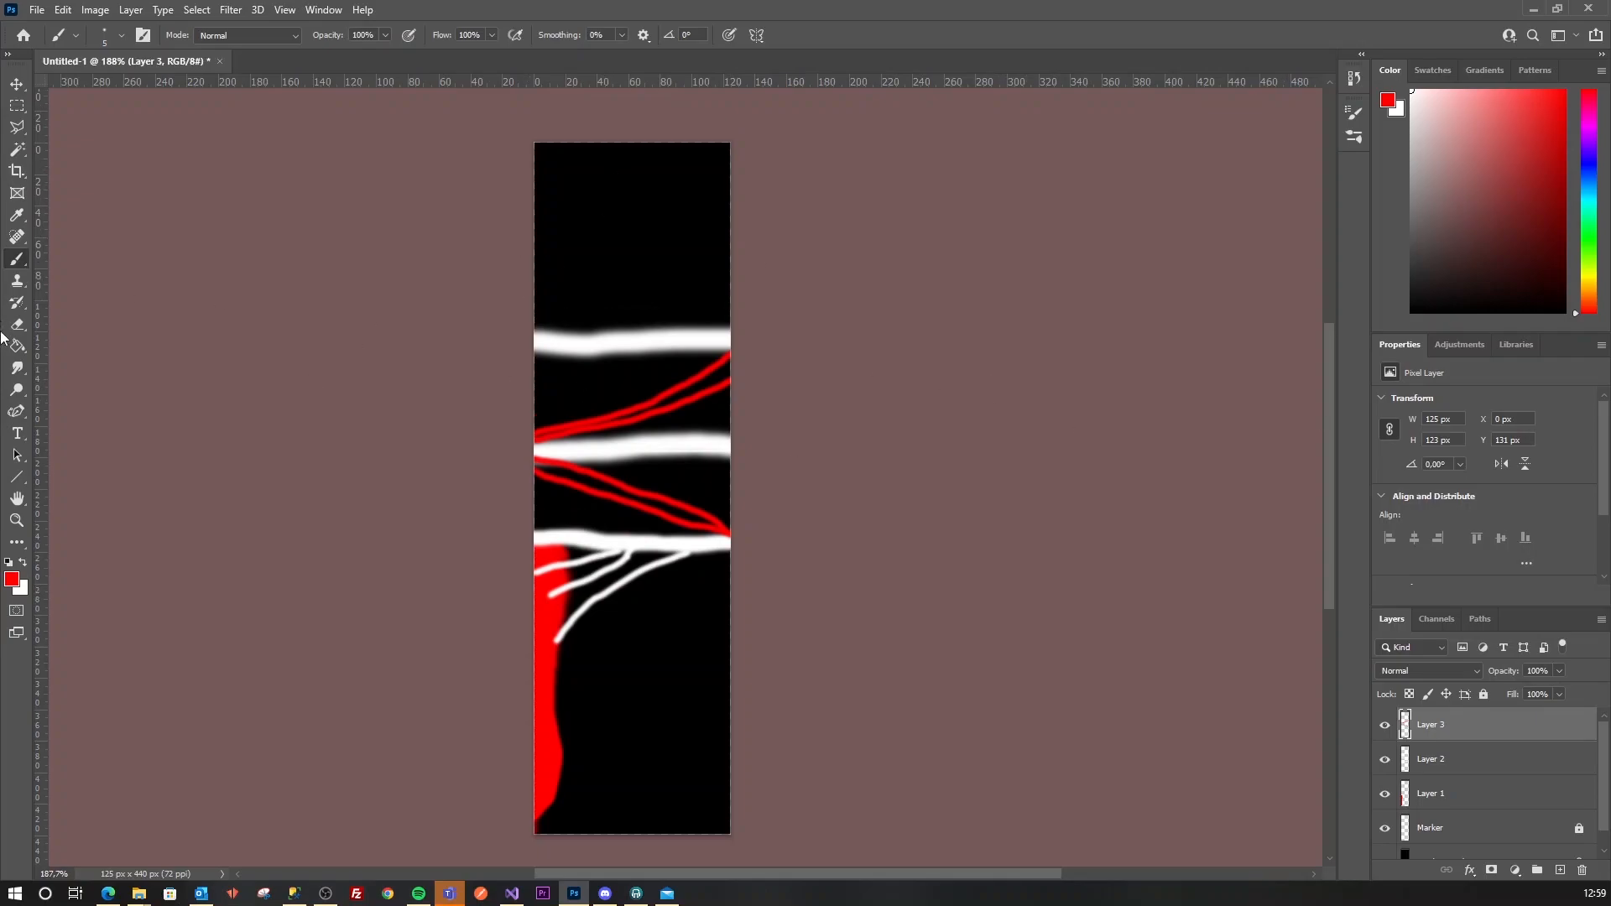
left_click(17, 105)
left_click(511, 134)
mouse_move(511, 134)
left_mouse_down()
mouse_move(551, 334)
mouse_move(571, 334)
left_mouse_up()
left_click(18, 348)
left_click(543, 253)
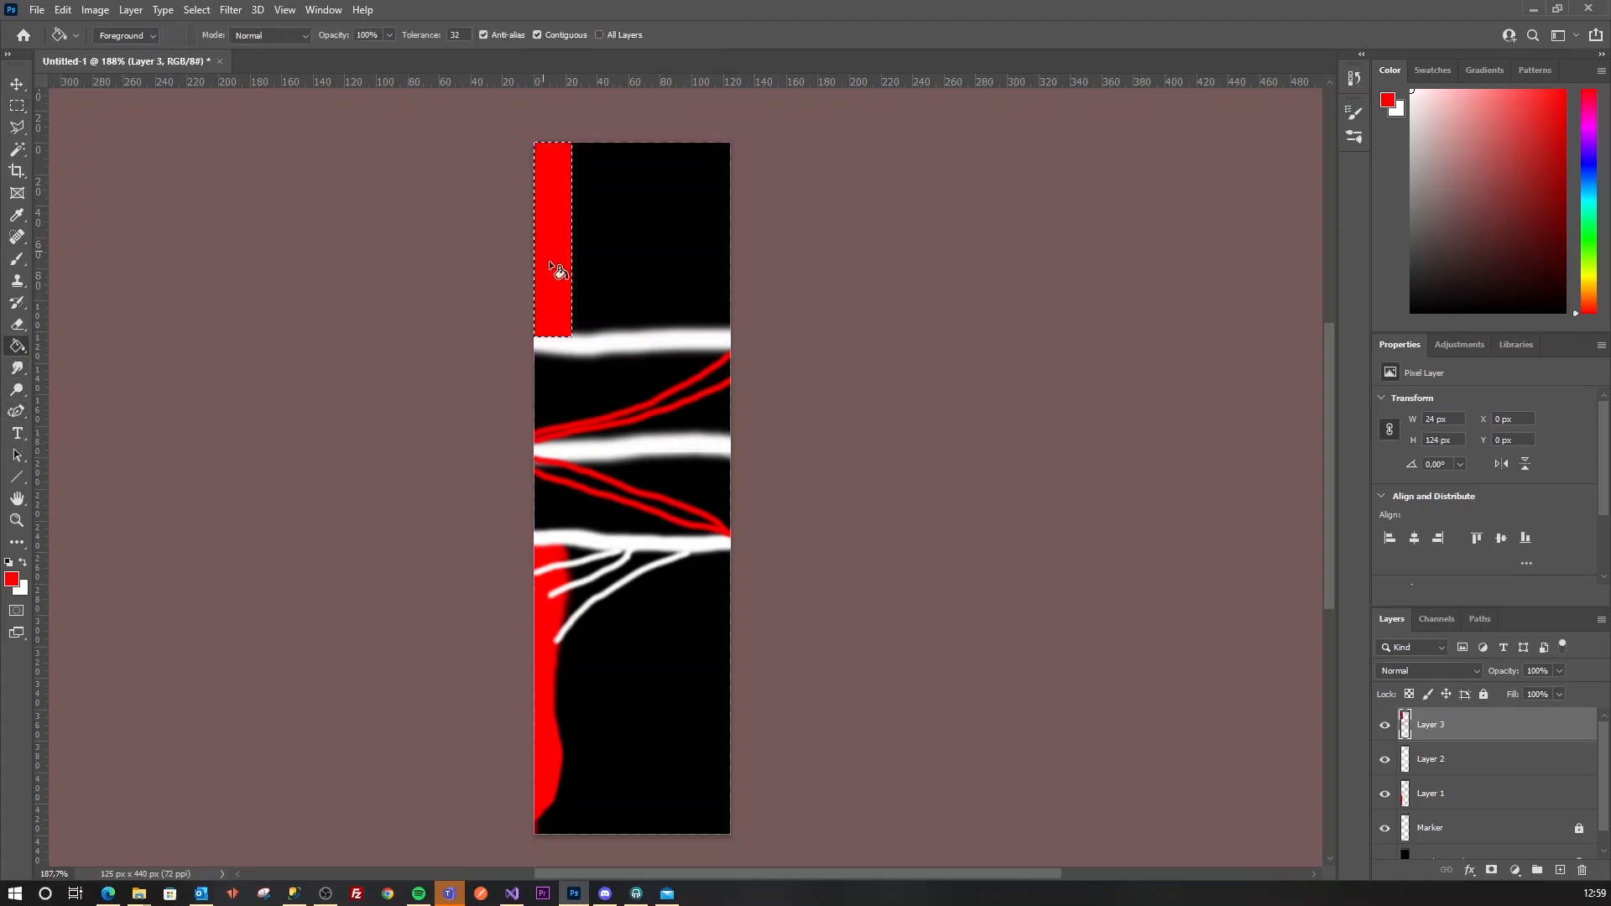
Deselect the upper red strip and smudge its right edge and ends into an irregular shape.
left_click(17, 368)
key("ctrl+d")
mouse_move(578, 330)
left_mouse_down()
mouse_move(533, 354)
mouse_move(579, 308)
mouse_move(581, 162)
mouse_move(547, 144)
left_mouse_up()
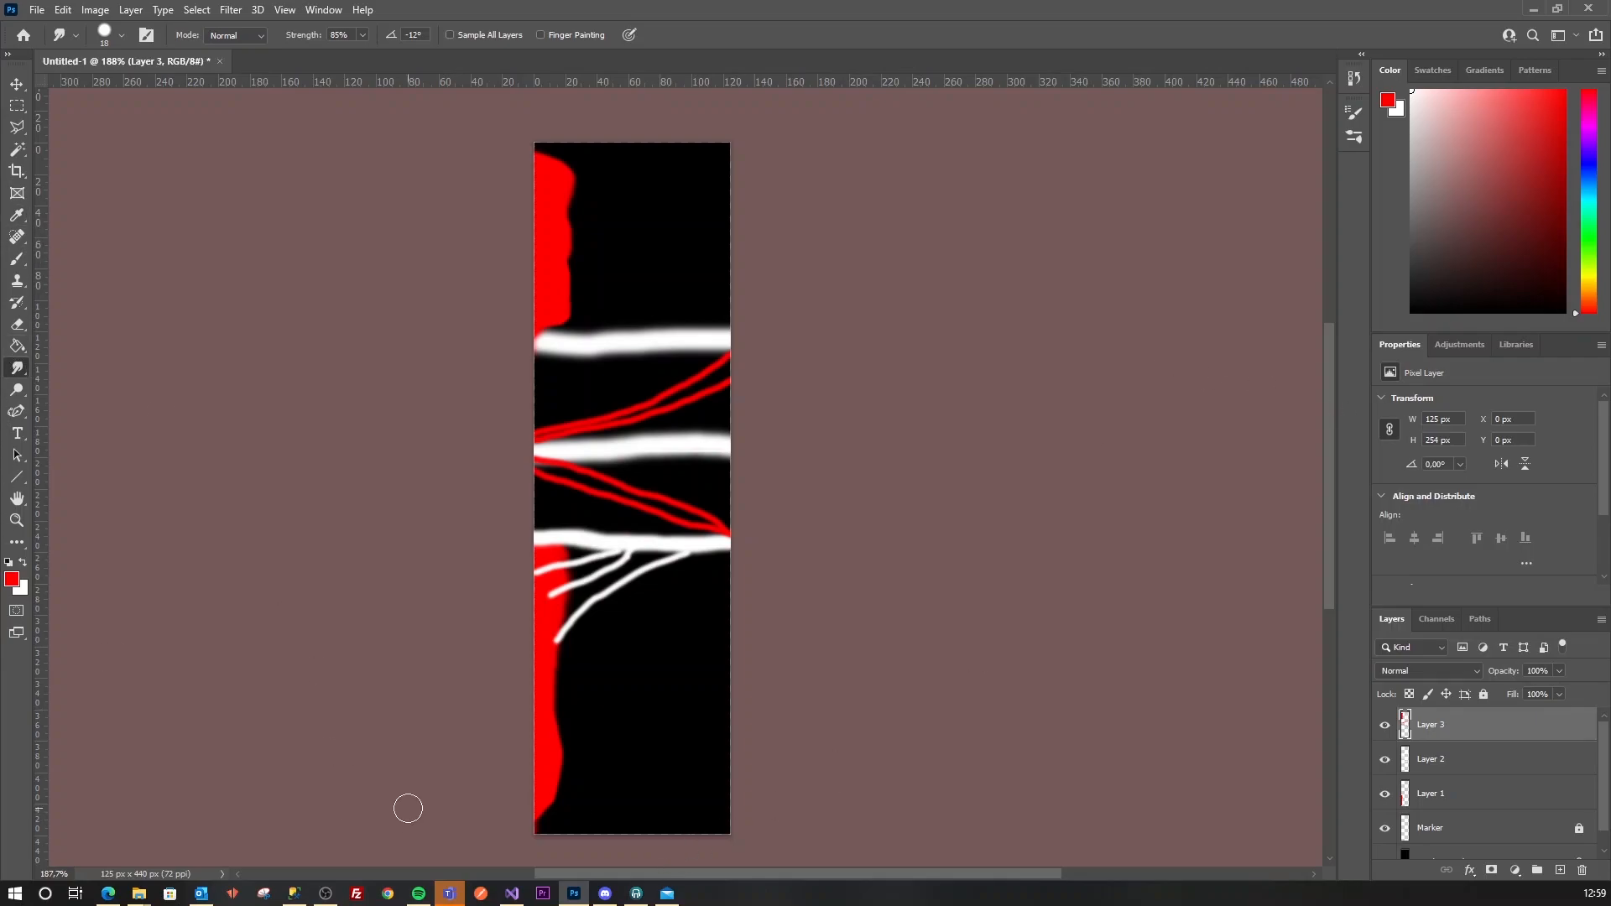
Deselect the layers and examine the bitmap's bottom pixel rows and their colours across the full width up close.
left_click(18, 88)
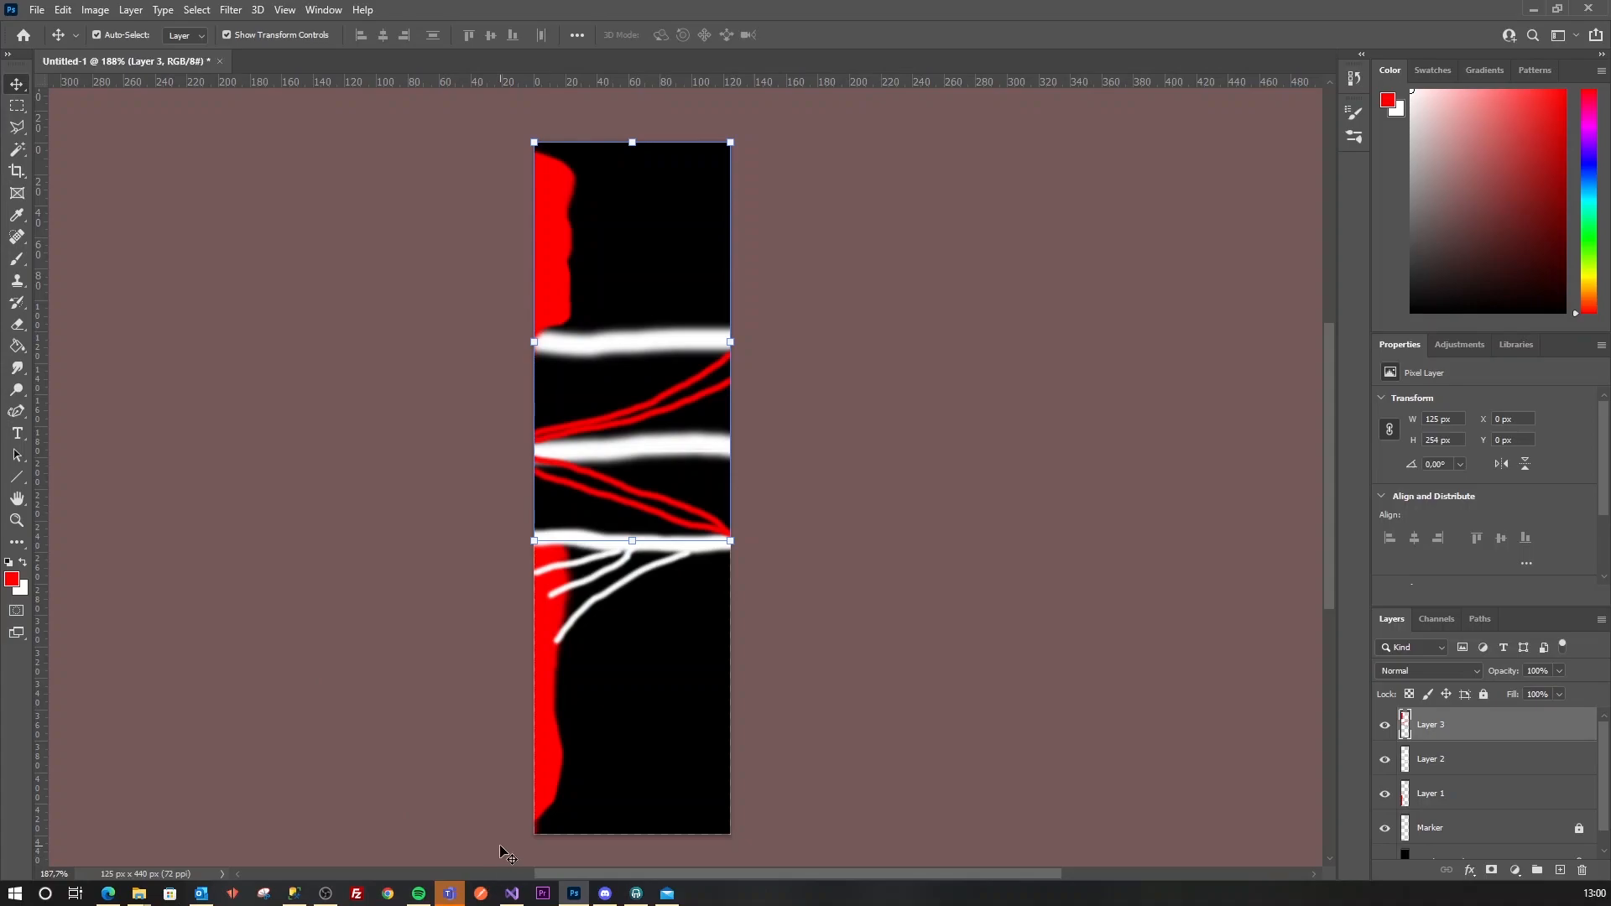
left_click(471, 213)
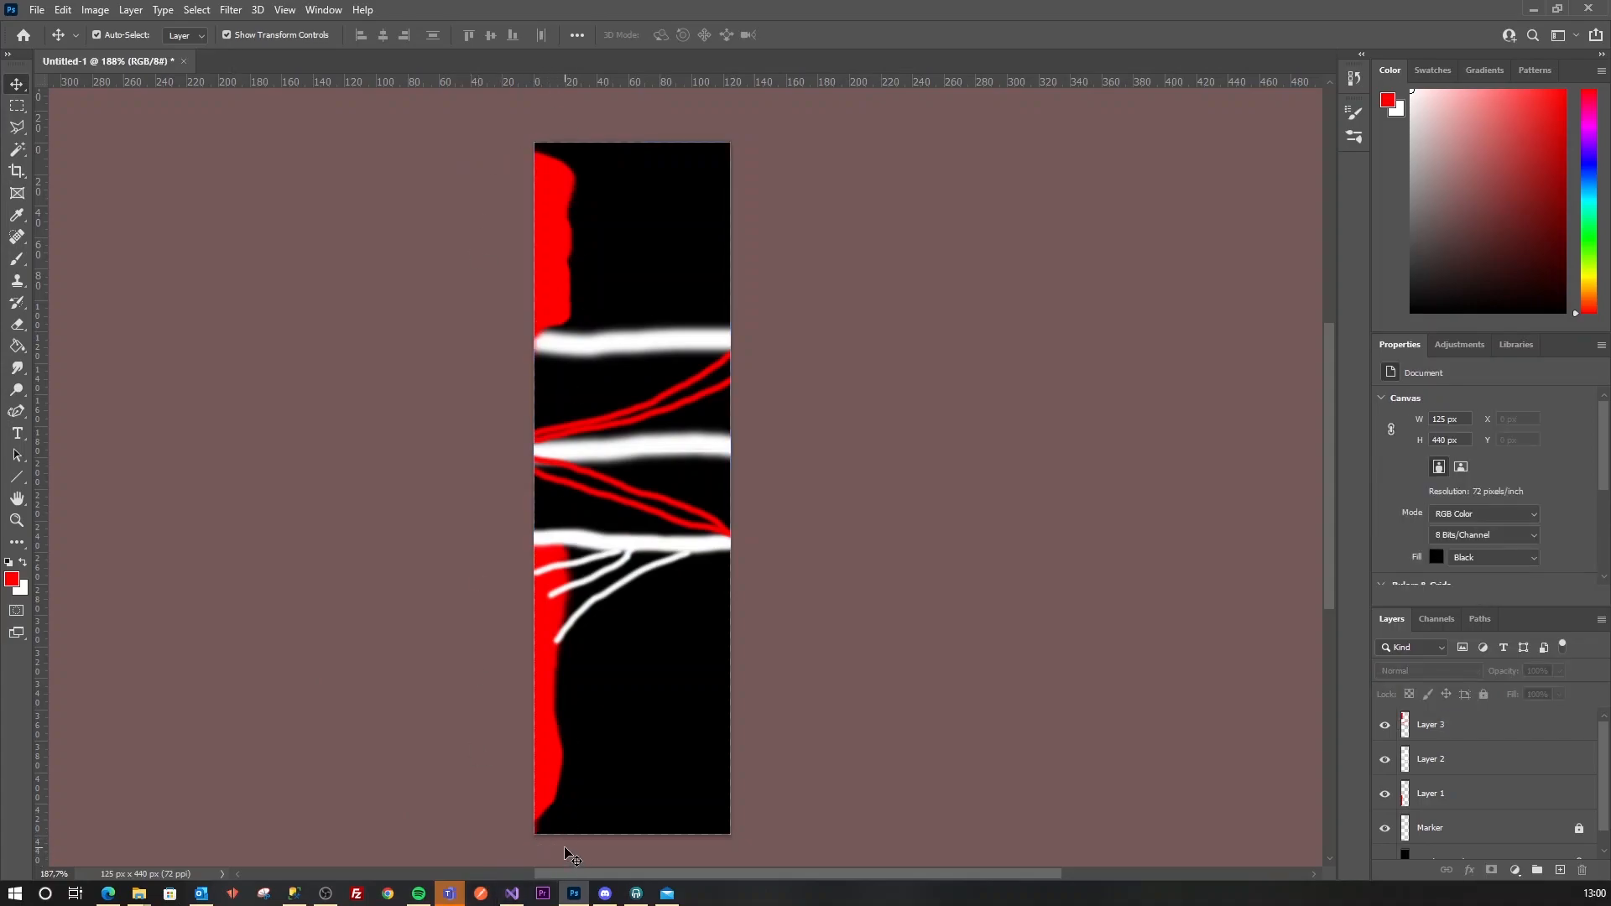
scroll(569, 833, "up", 6)
scroll(569, 812, "up", 2)
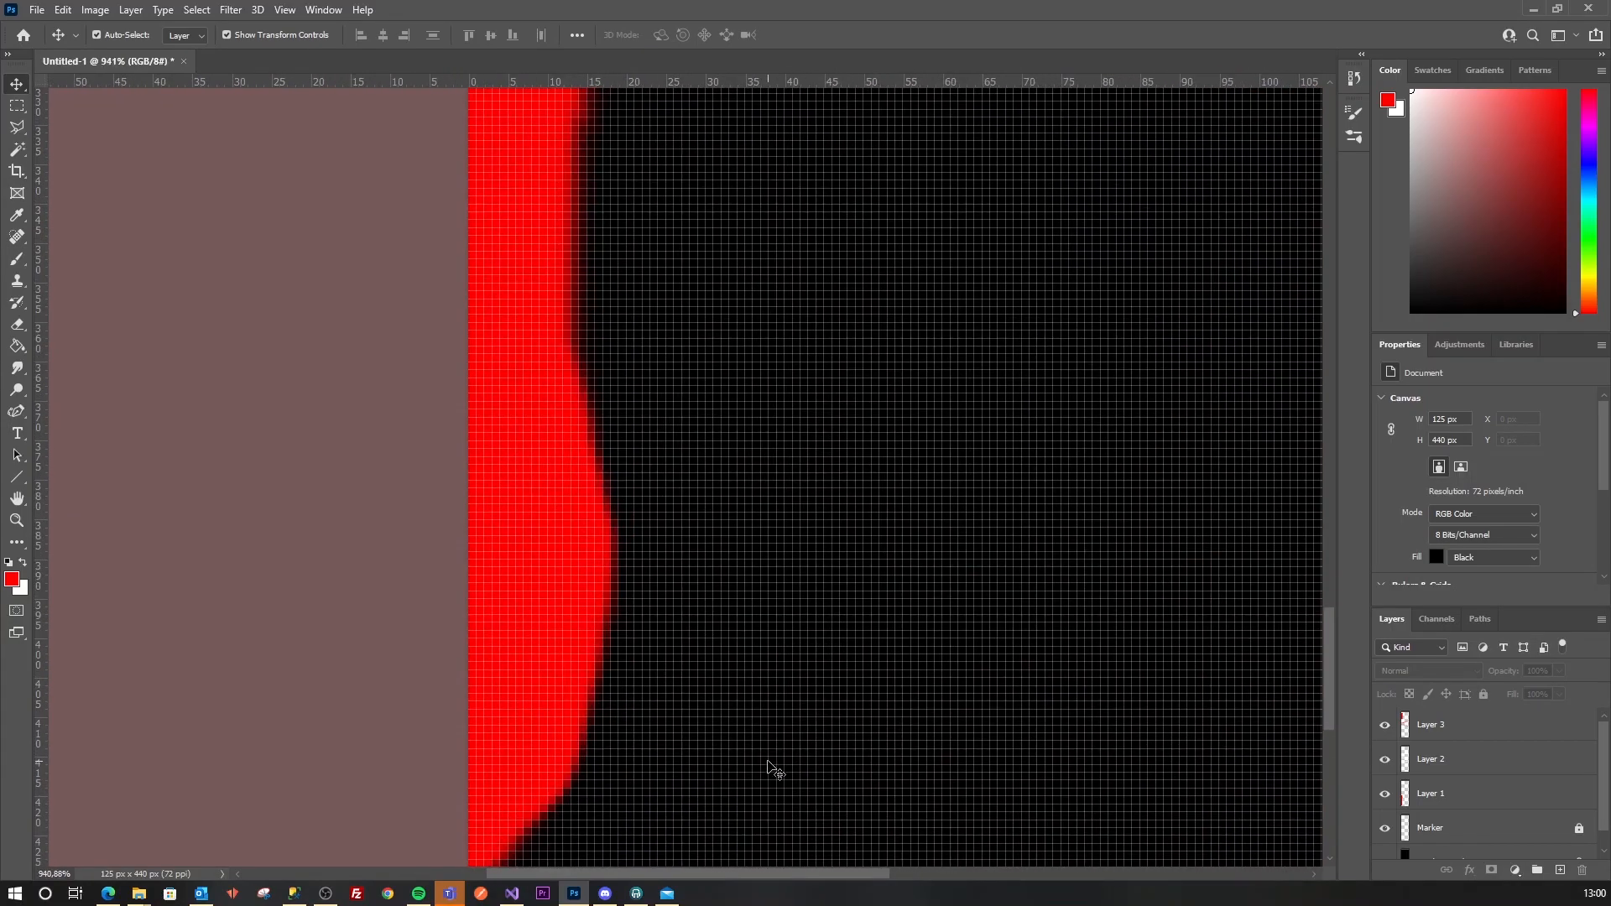
scroll(770, 766, "down", 3)
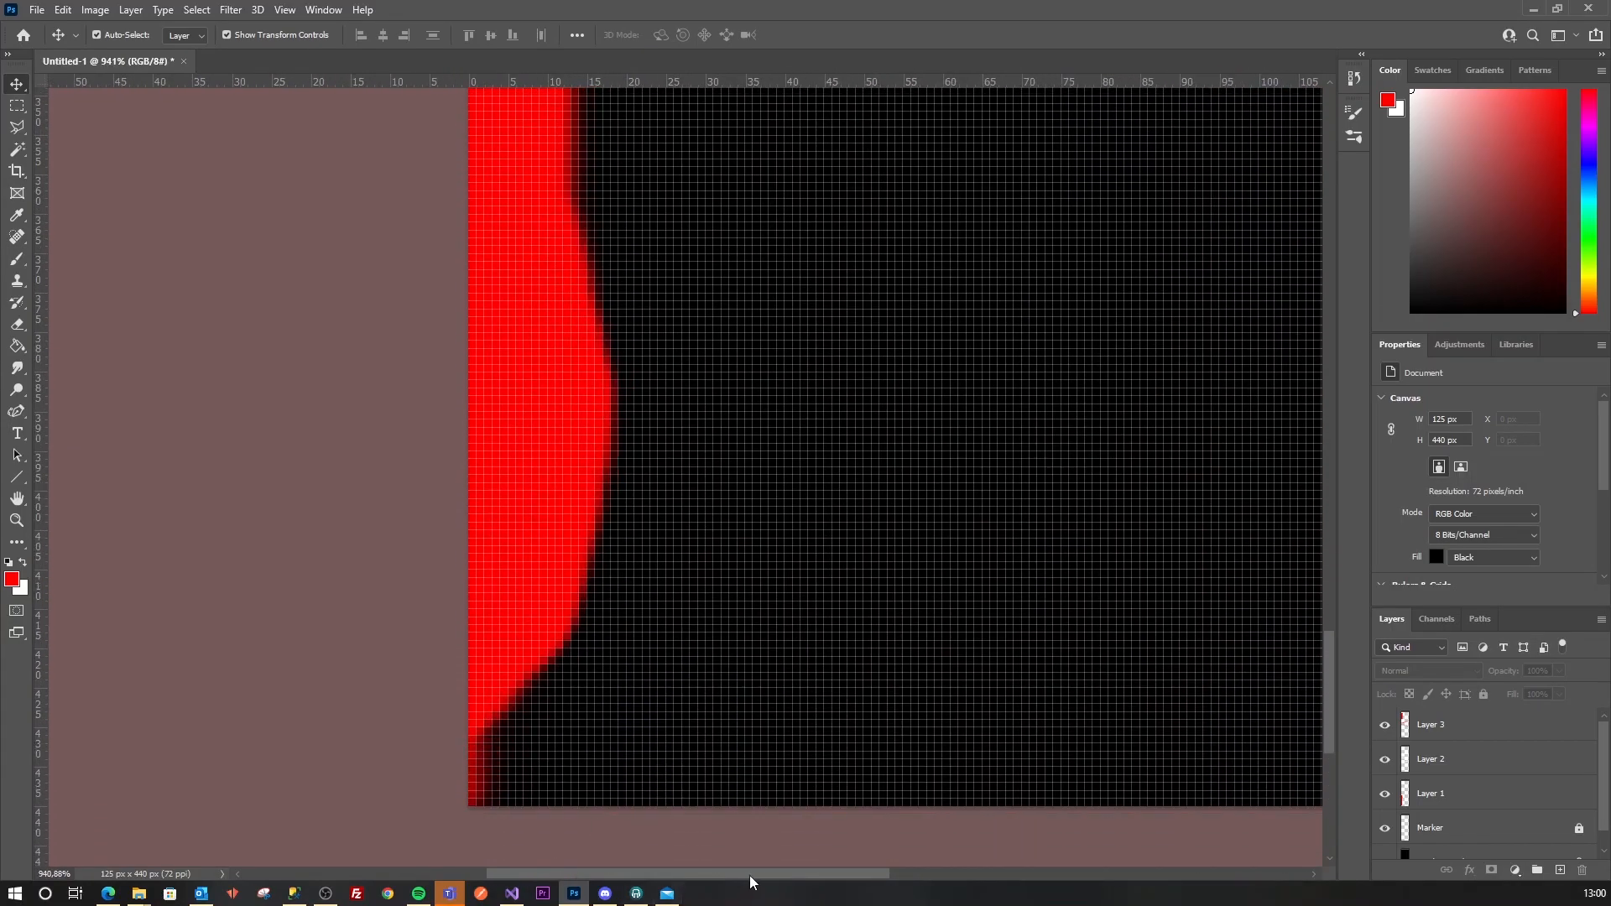
left_click_drag(751, 877, 797, 878)
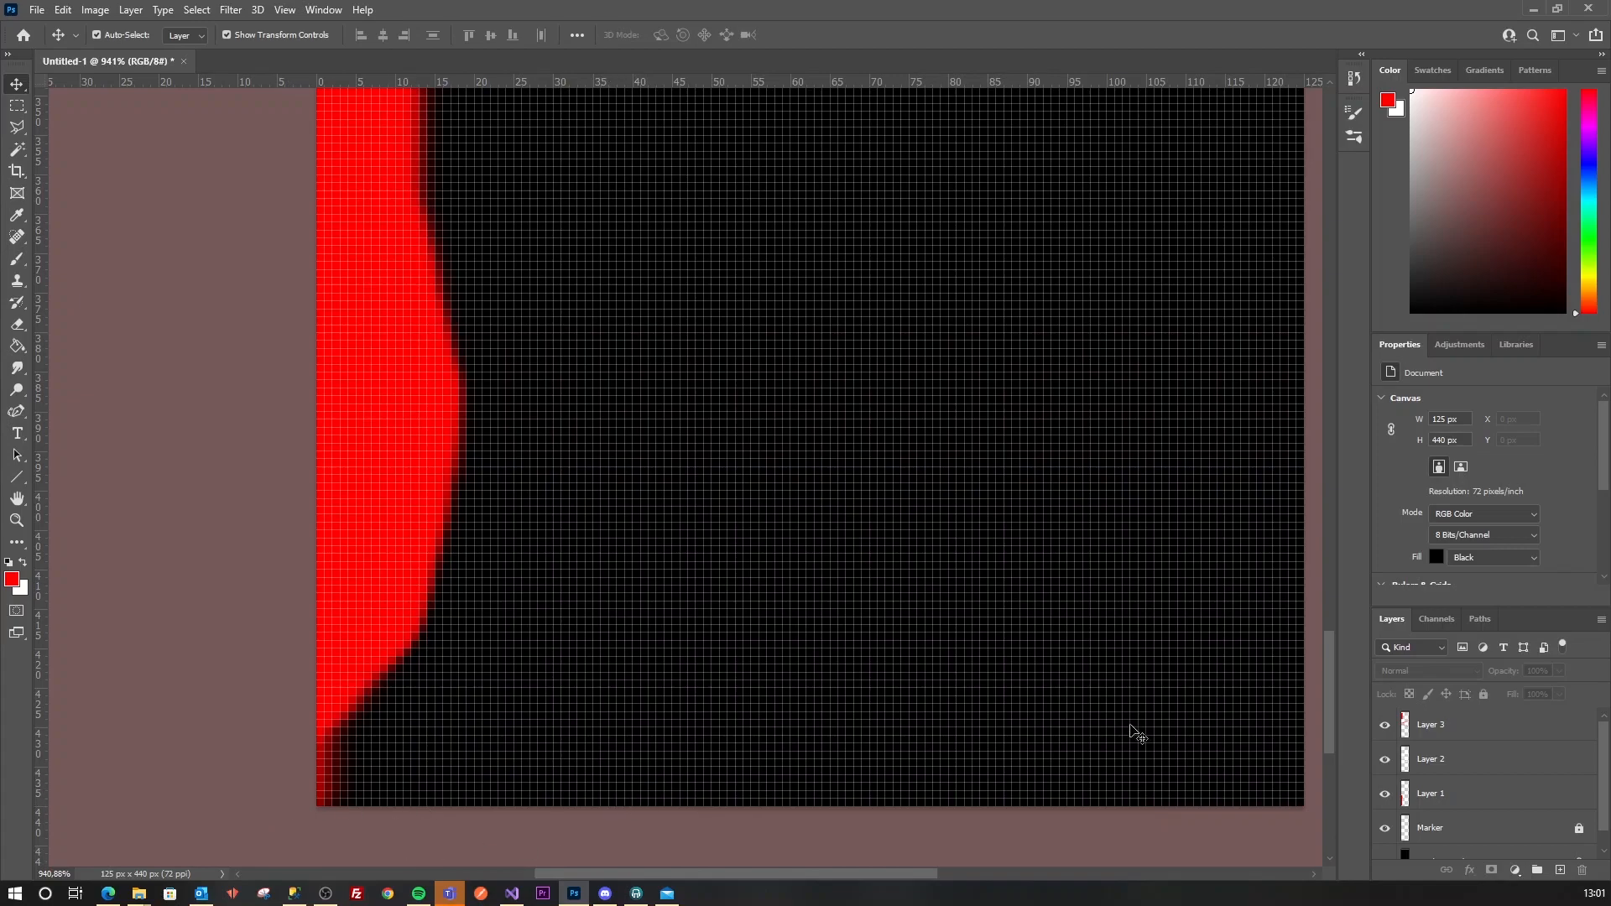
Save a copy of the bitmap in BMP format over preon1.bmp, as a 24-bit Windows file.
key("ctrl+alt+s")
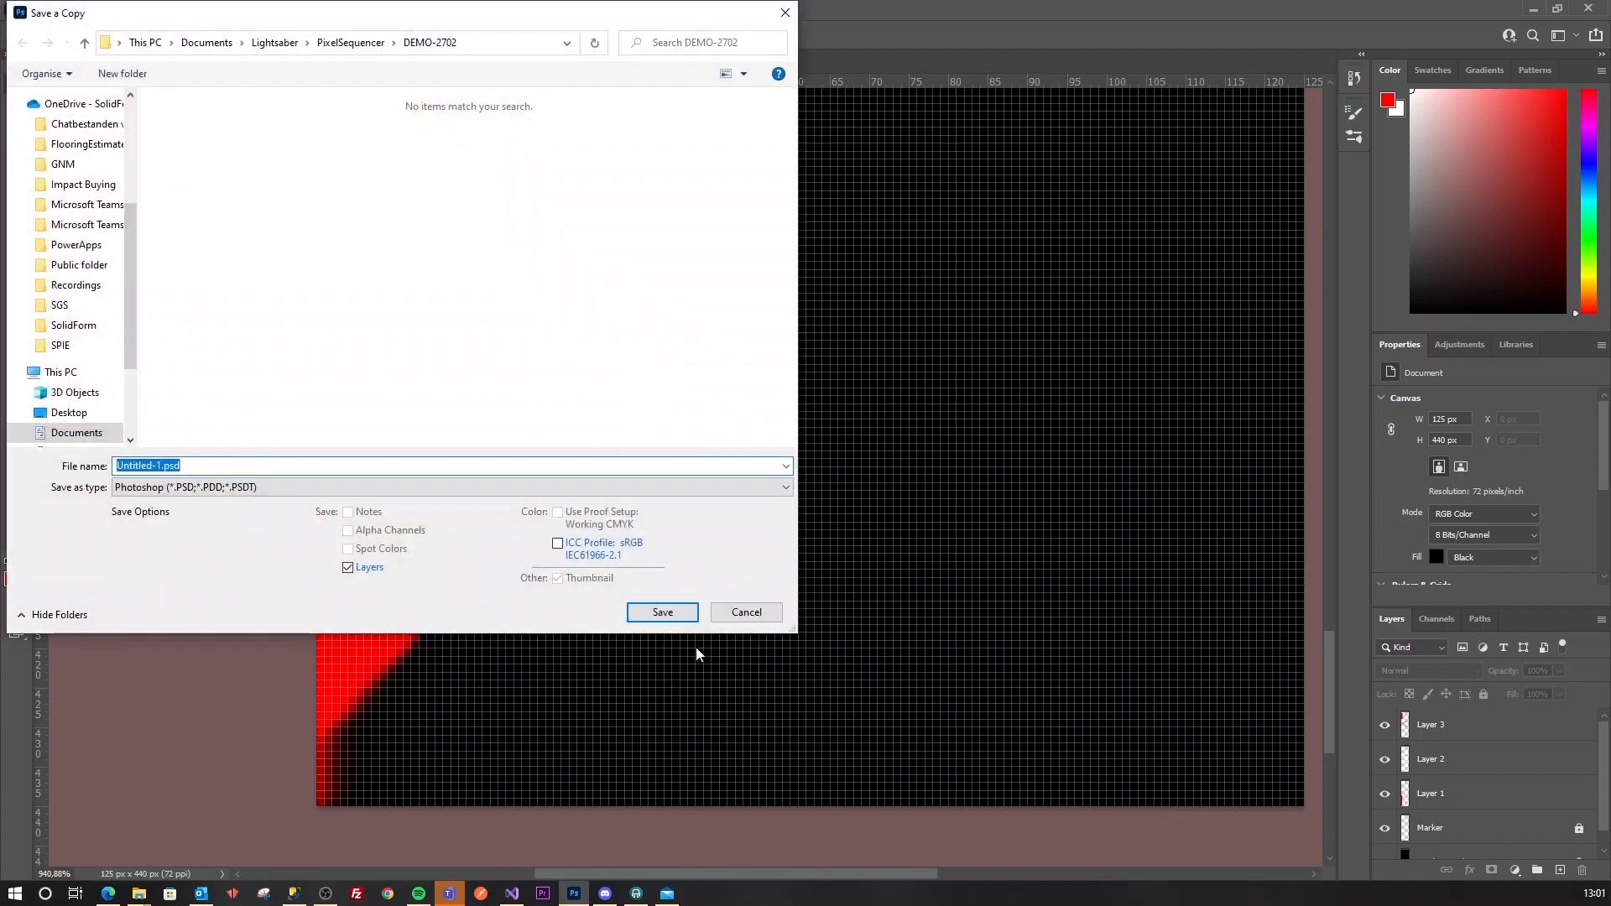
left_click(300, 486)
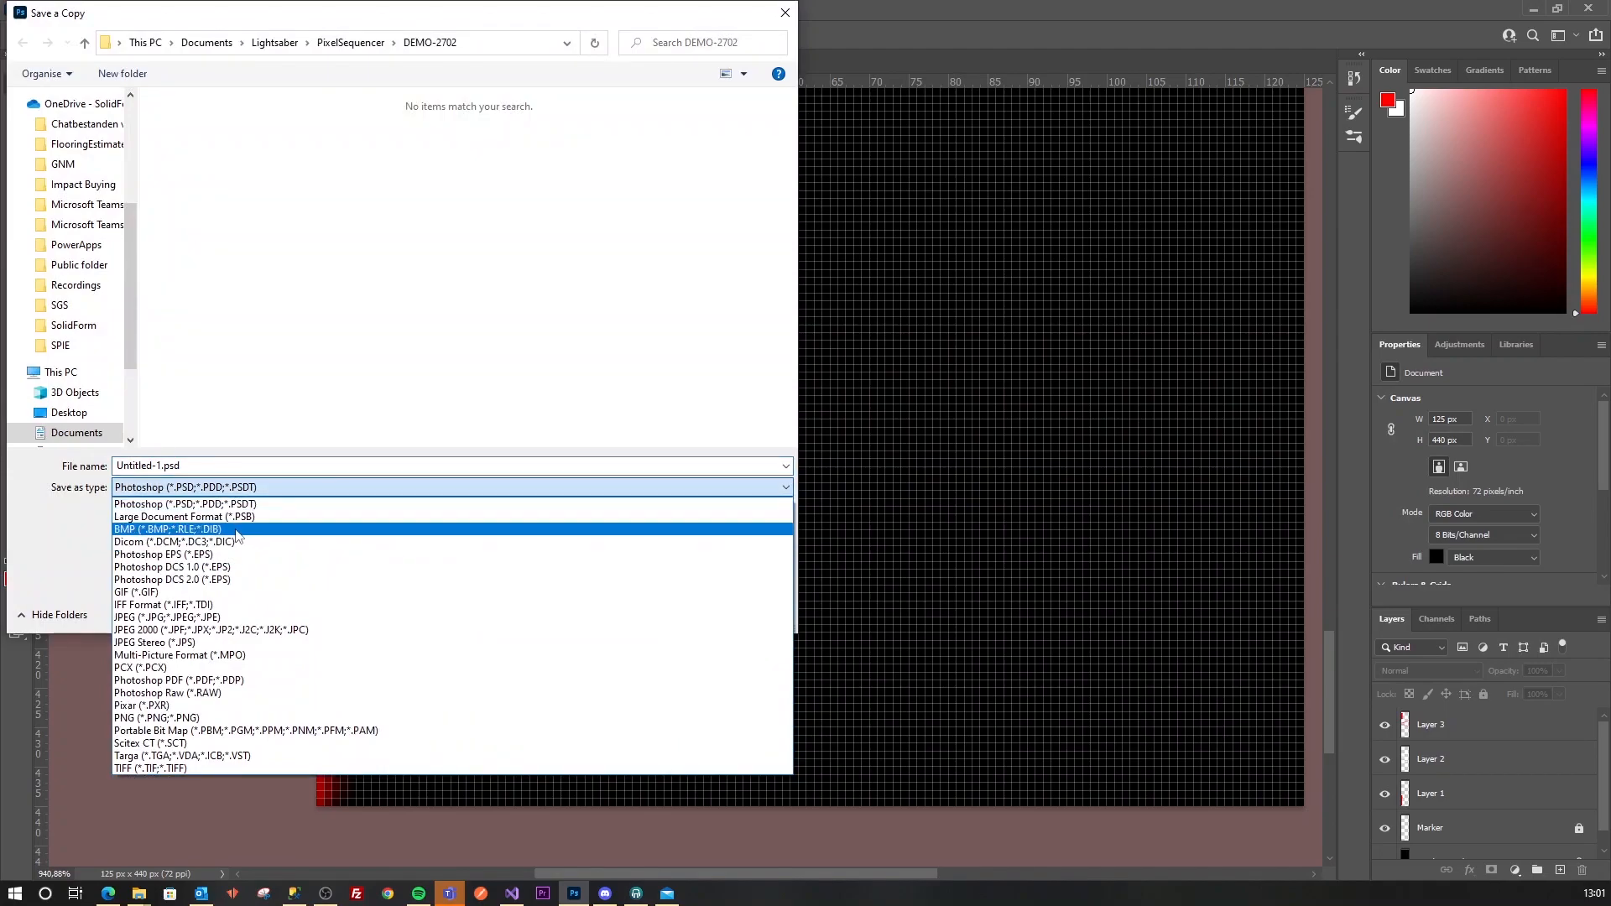
left_click(233, 527)
double_click(199, 164)
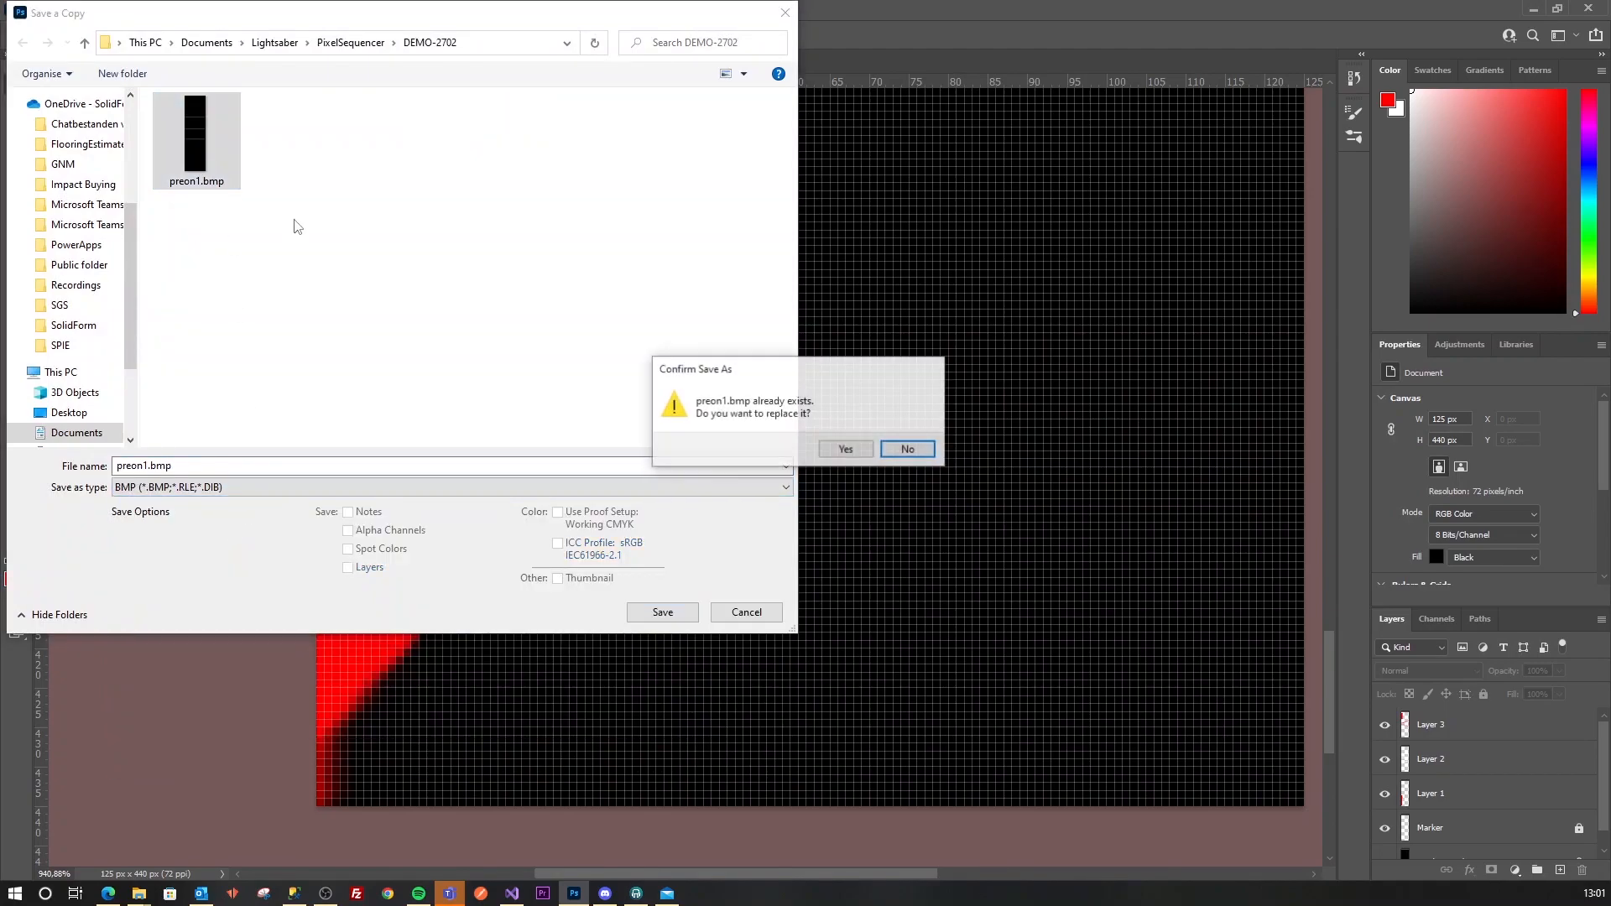
left_click(837, 450)
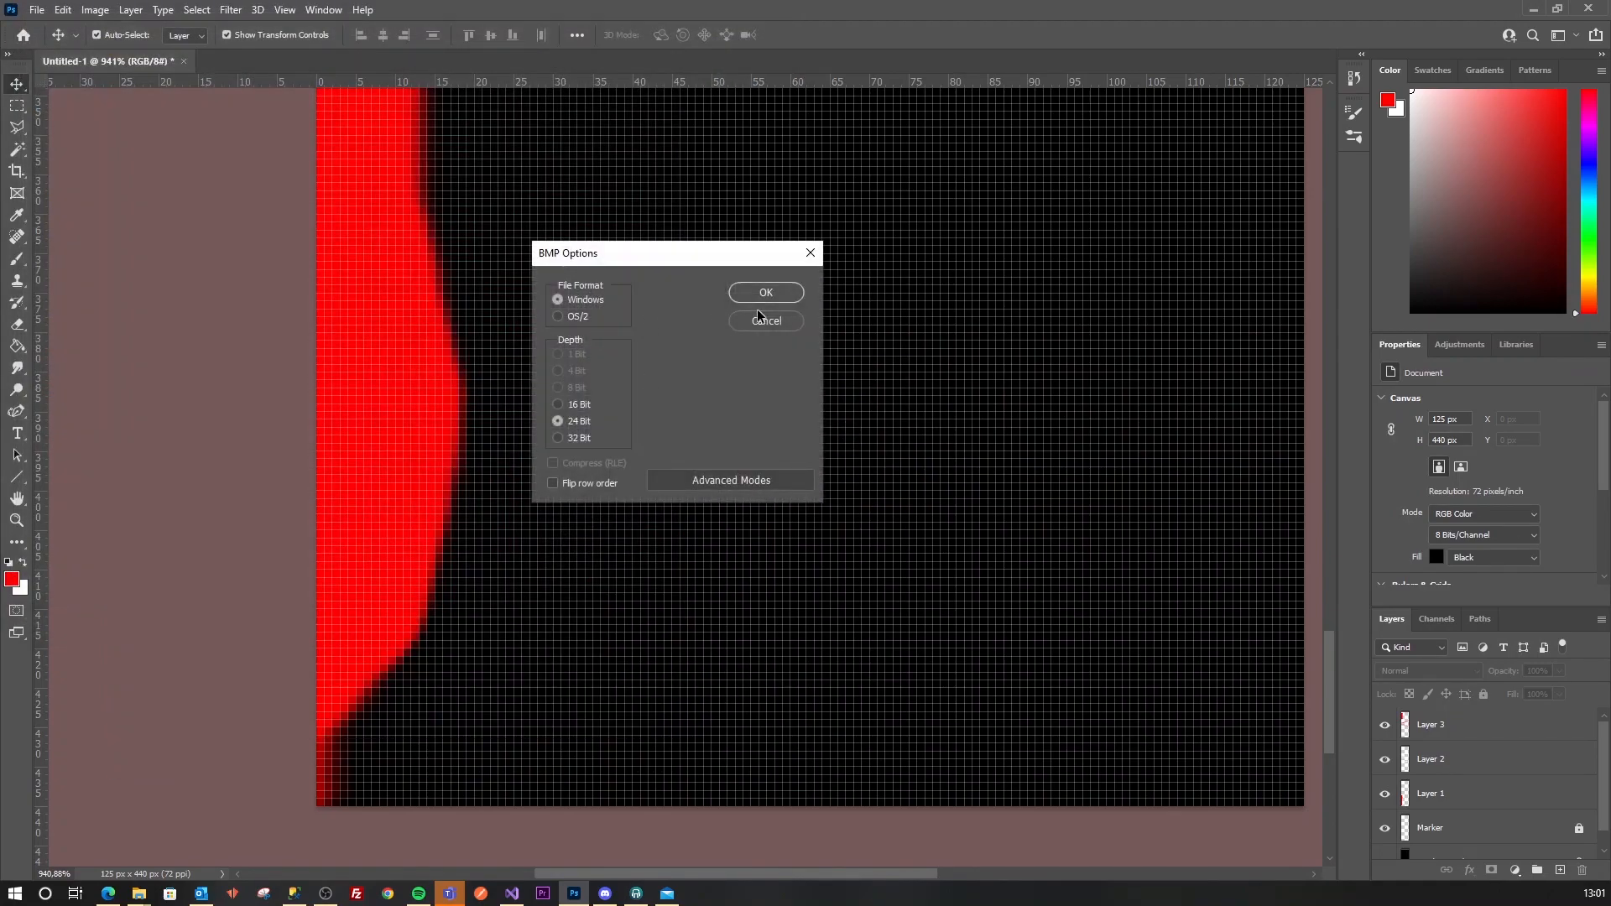
left_click(759, 295)
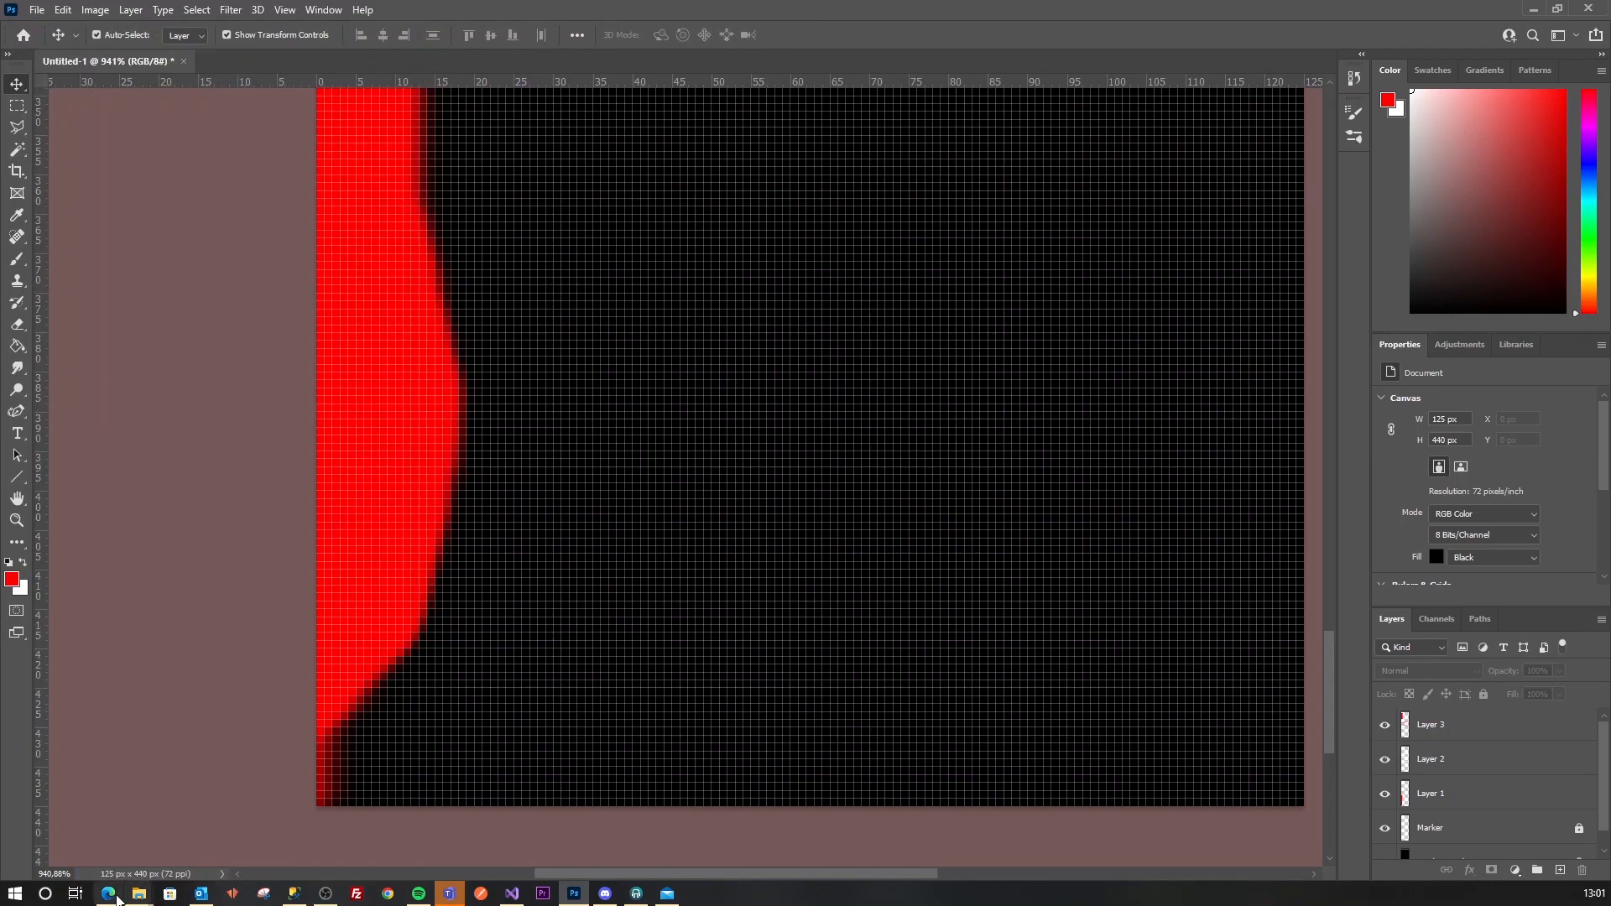
Switch to the GraFx simulator in the browser, load the updated preon1.bmp and play the animation with its audio.
left_click(112, 894)
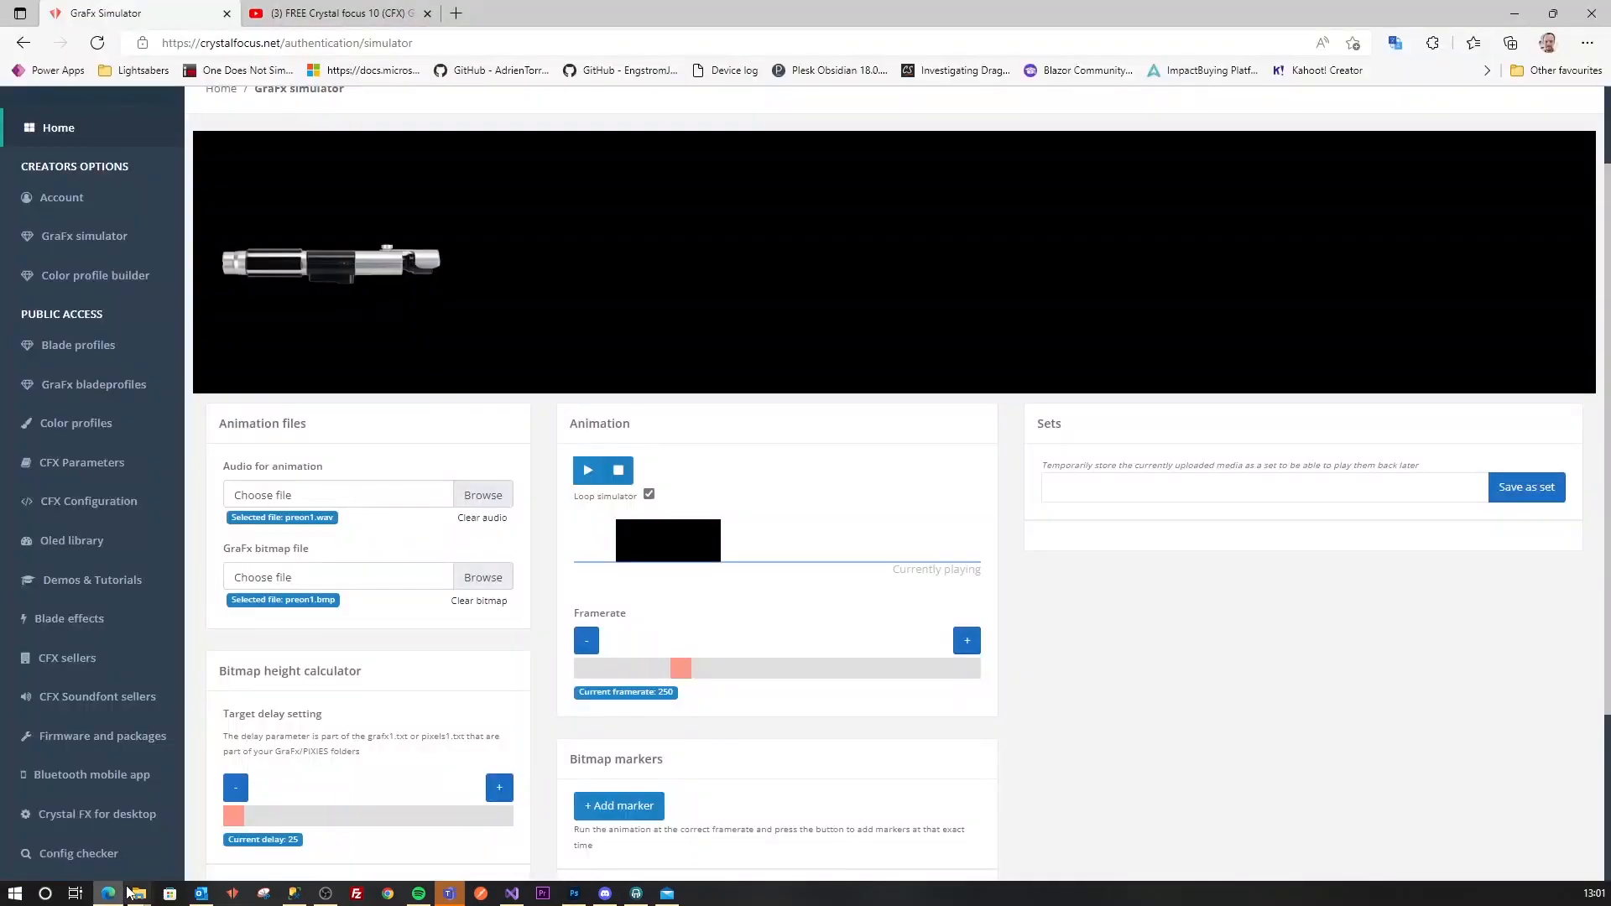
left_click(478, 572)
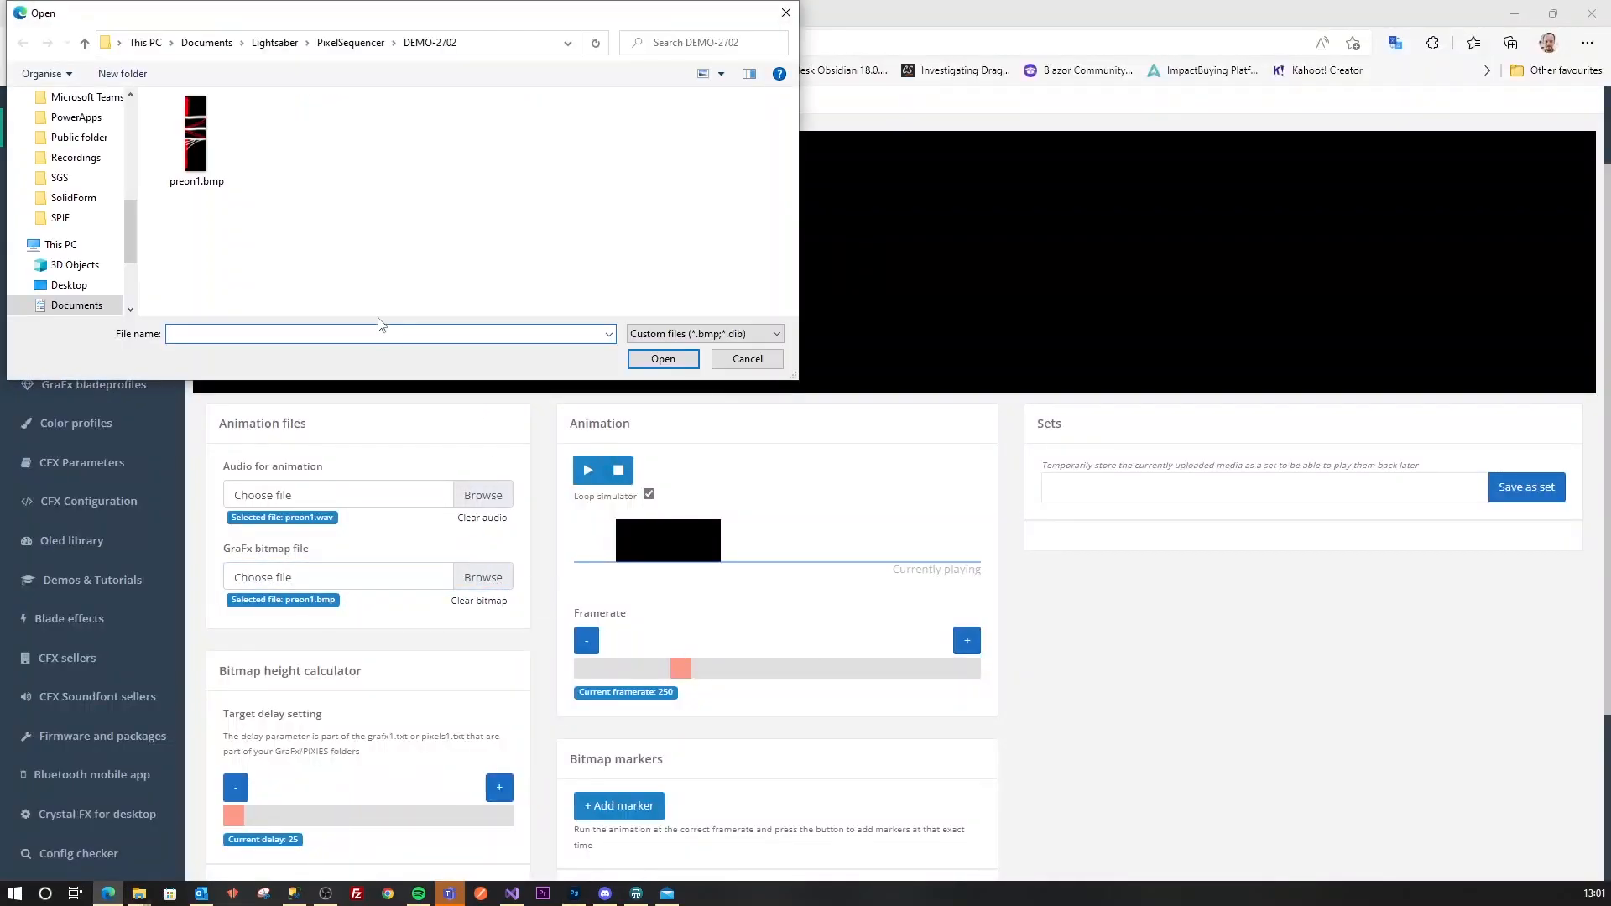
double_click(195, 134)
left_click(621, 472)
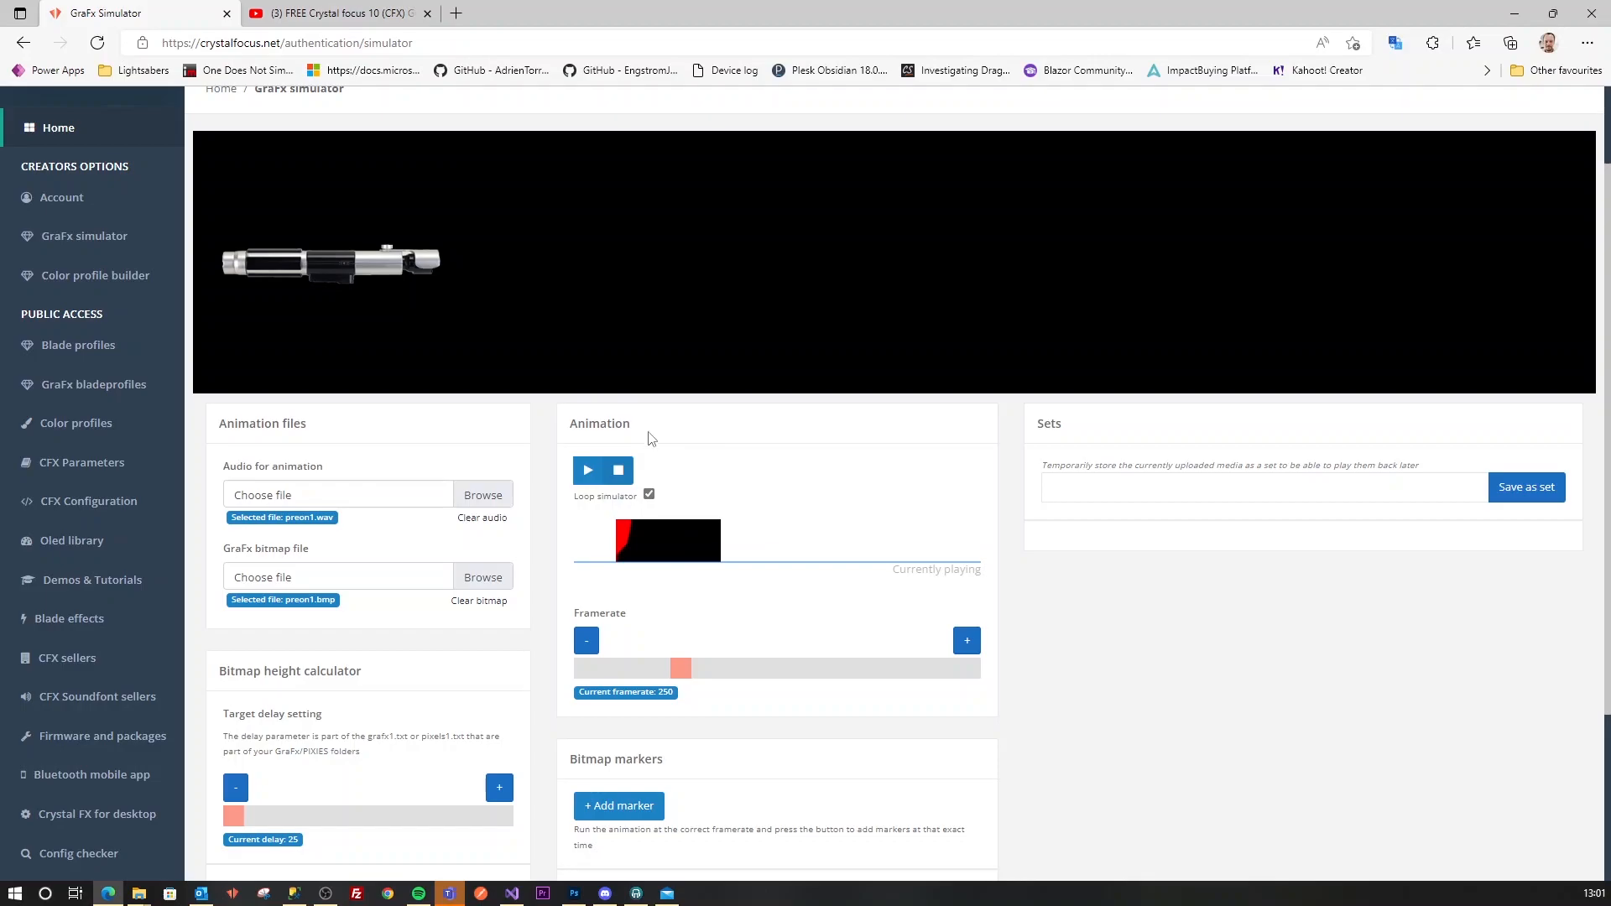
left_click(587, 472)
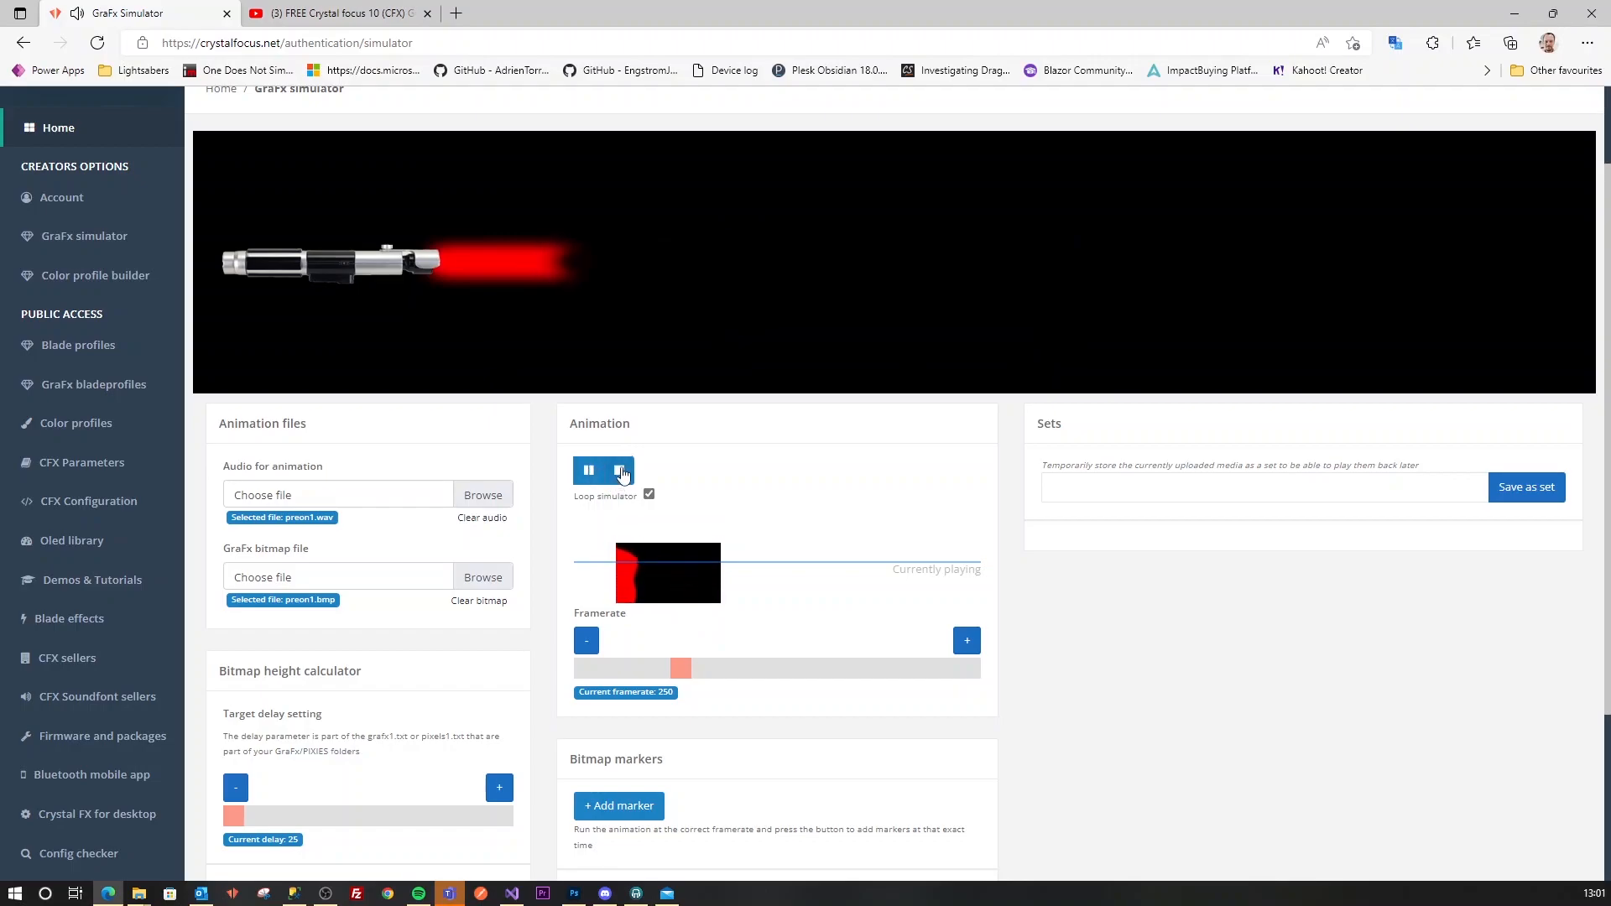
left_click(620, 475)
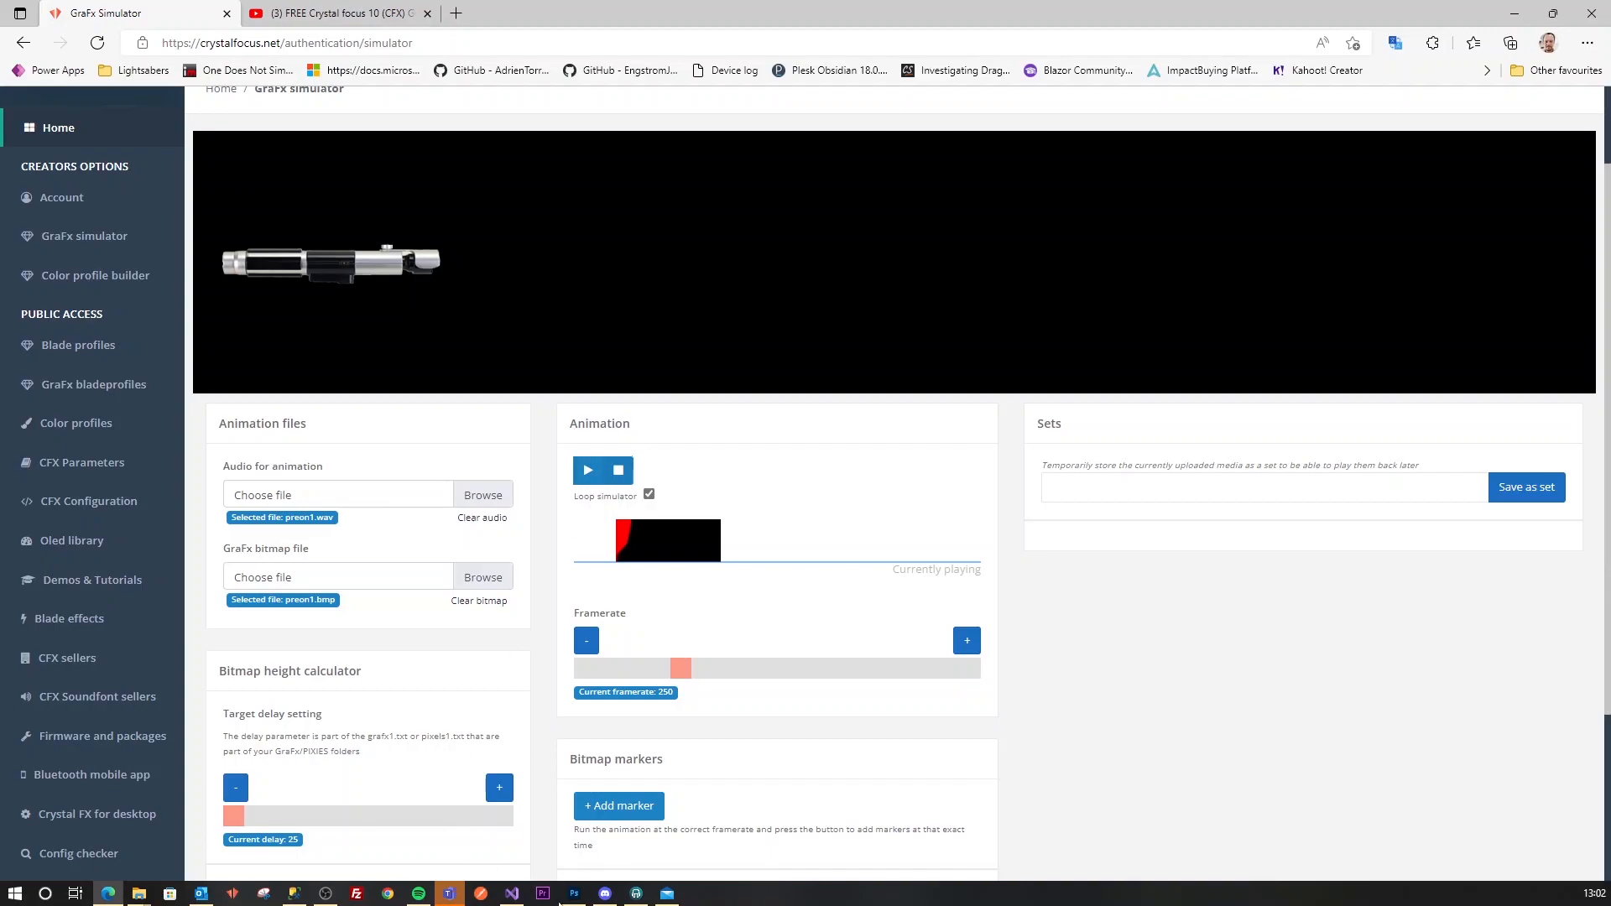
Switch back to Photoshop and draw a 1 px white line about 127 px long, rising to the right across the upper red shape.
left_click(578, 899)
scroll(680, 491, "down", 2)
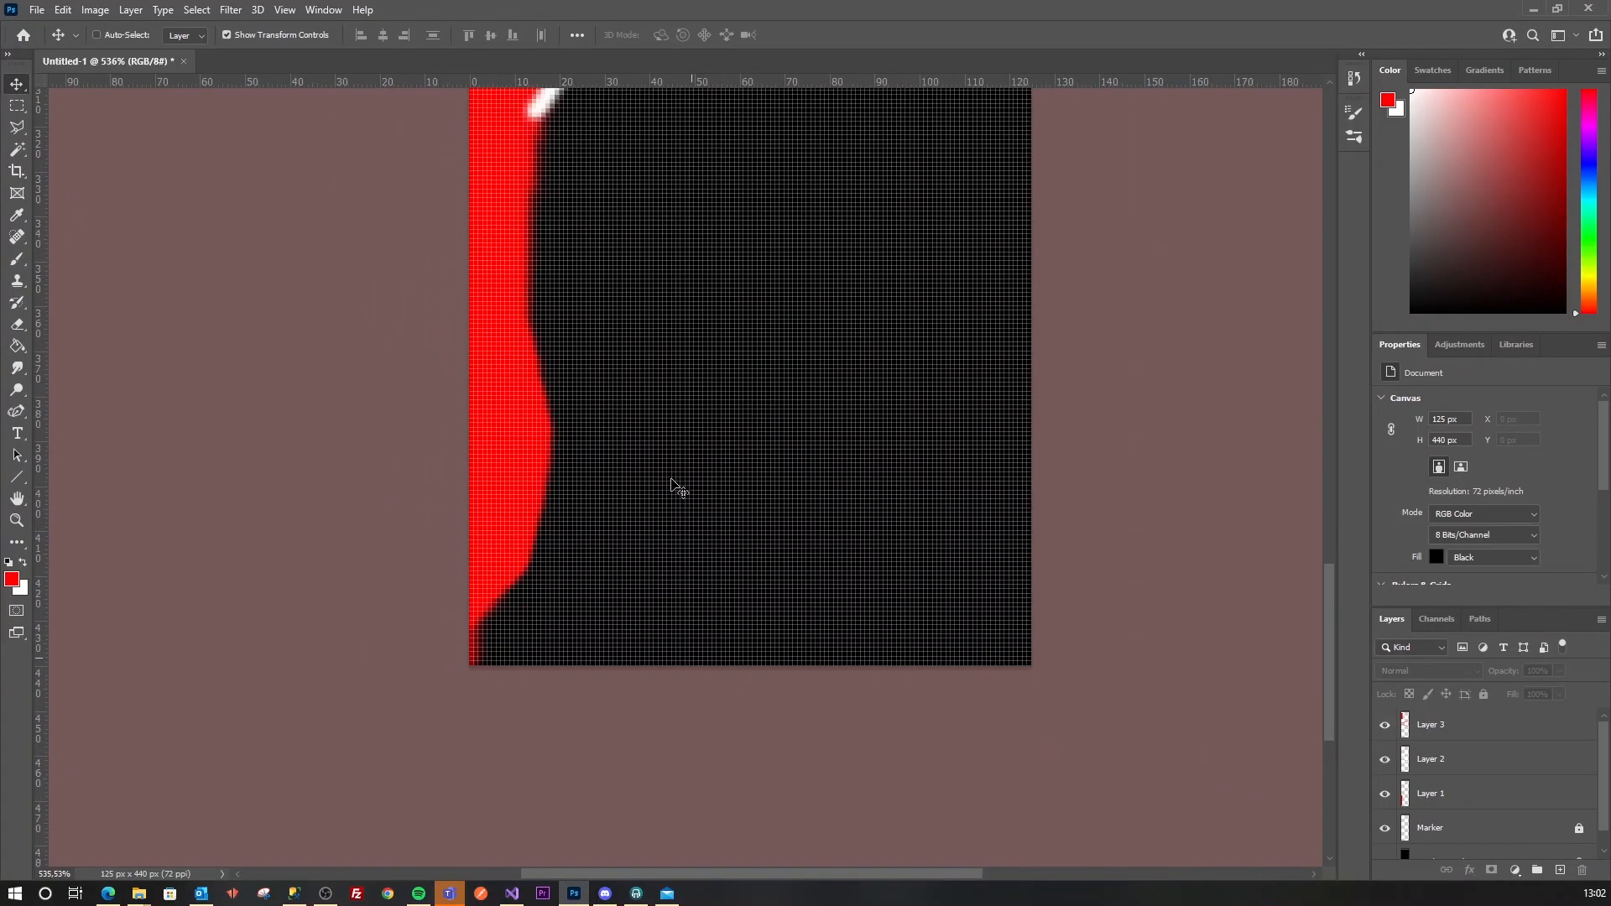
scroll(679, 491, "down", 3)
scroll(680, 487, "up", 10)
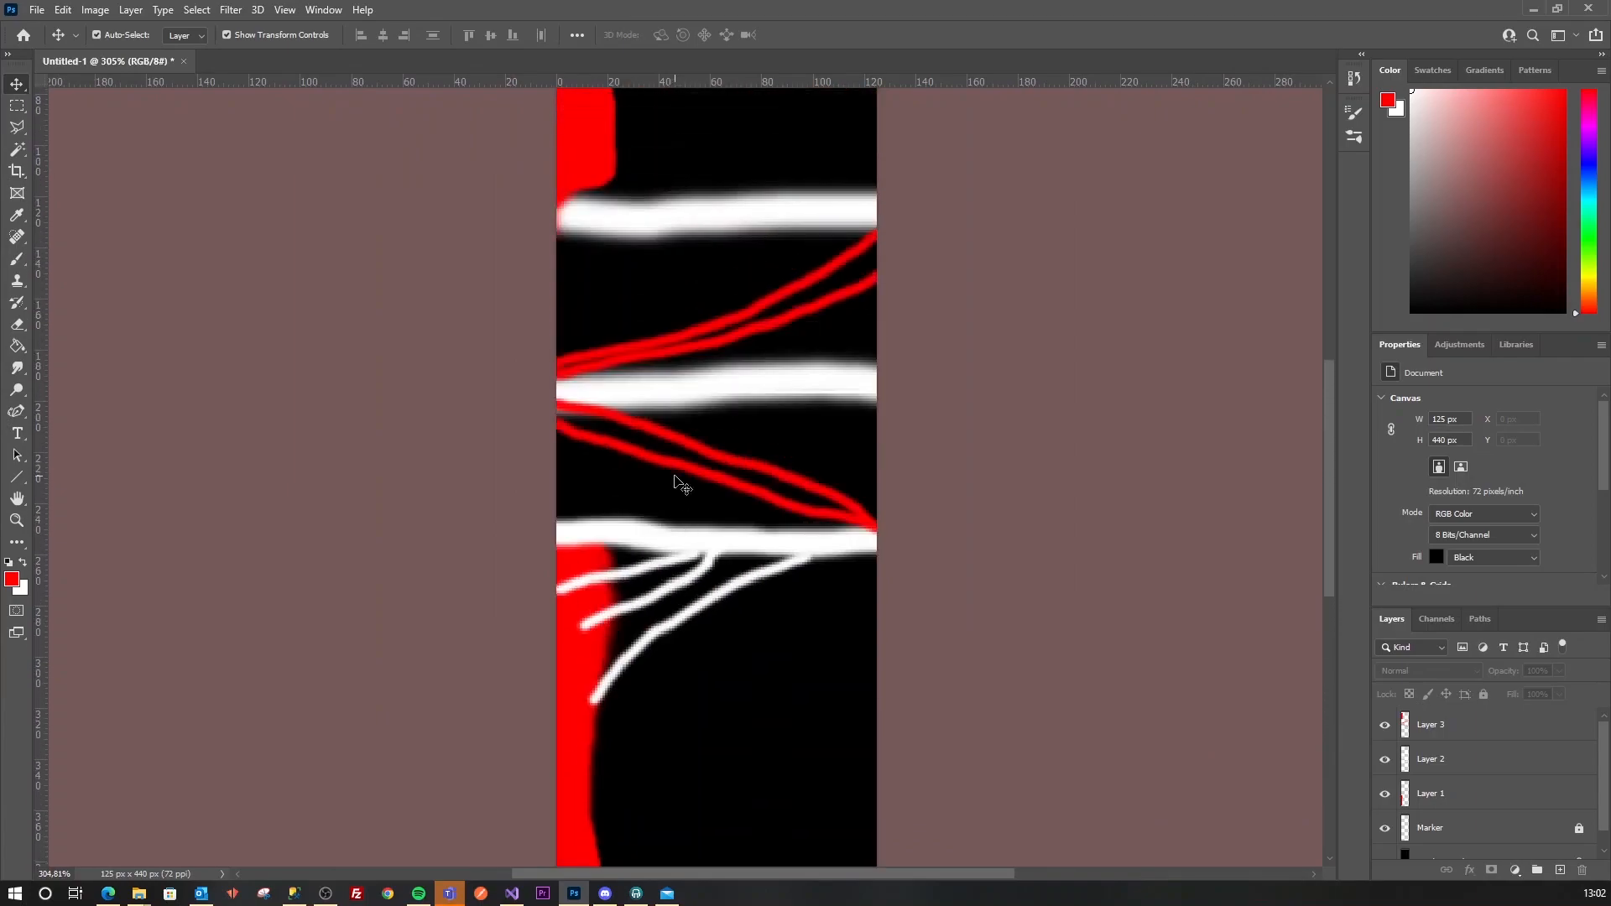
scroll(679, 485, "up", 2)
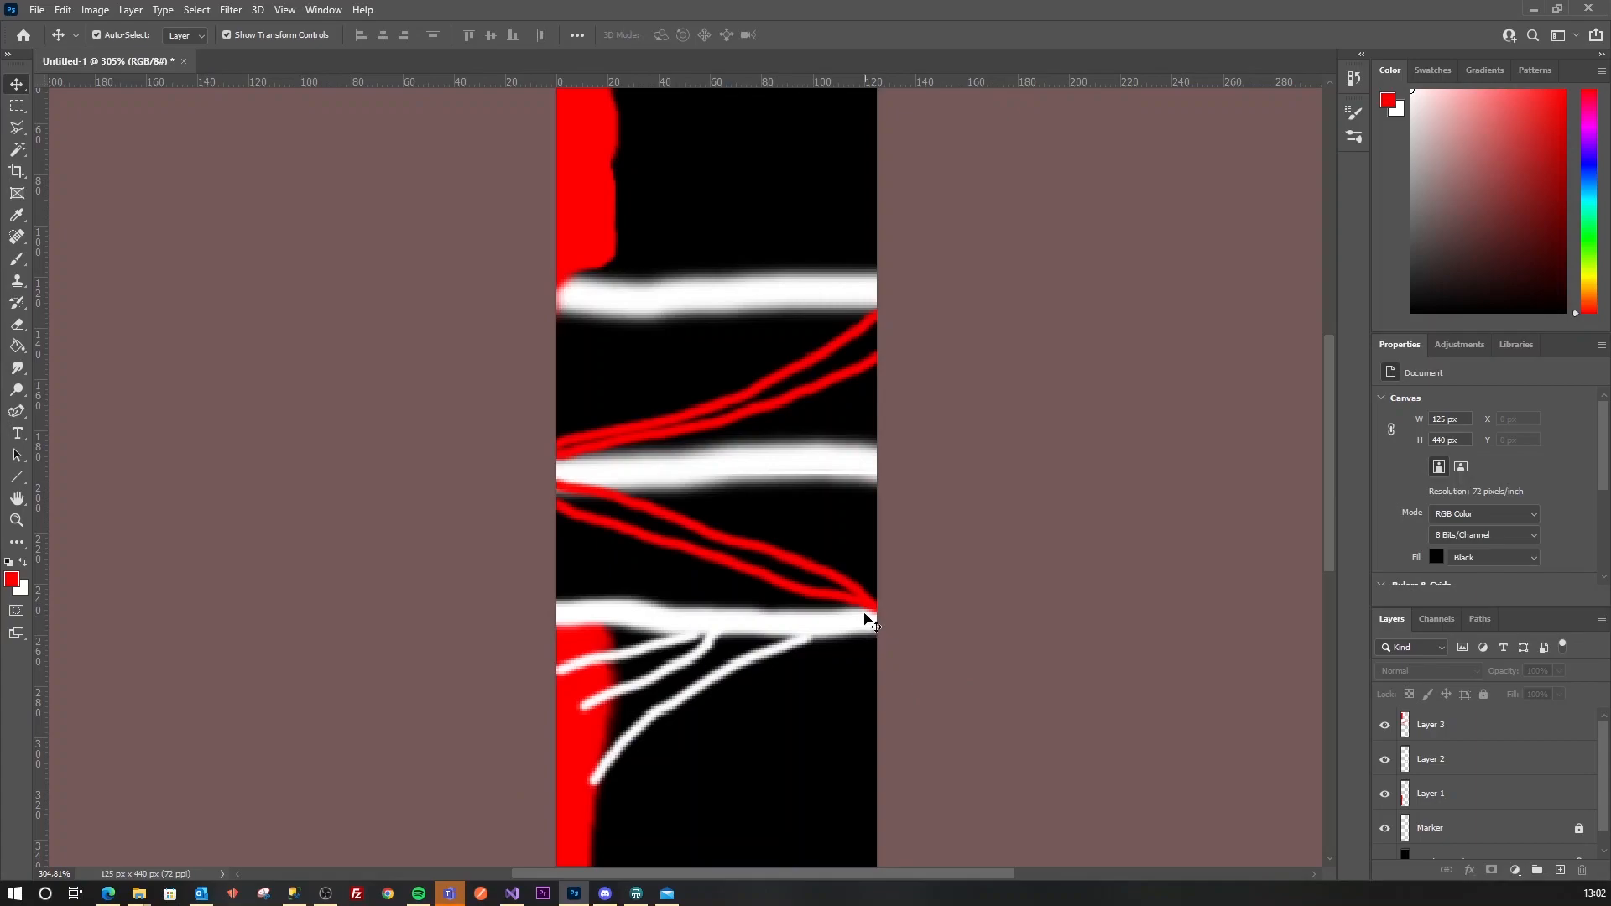
scroll(881, 646, "up", 2)
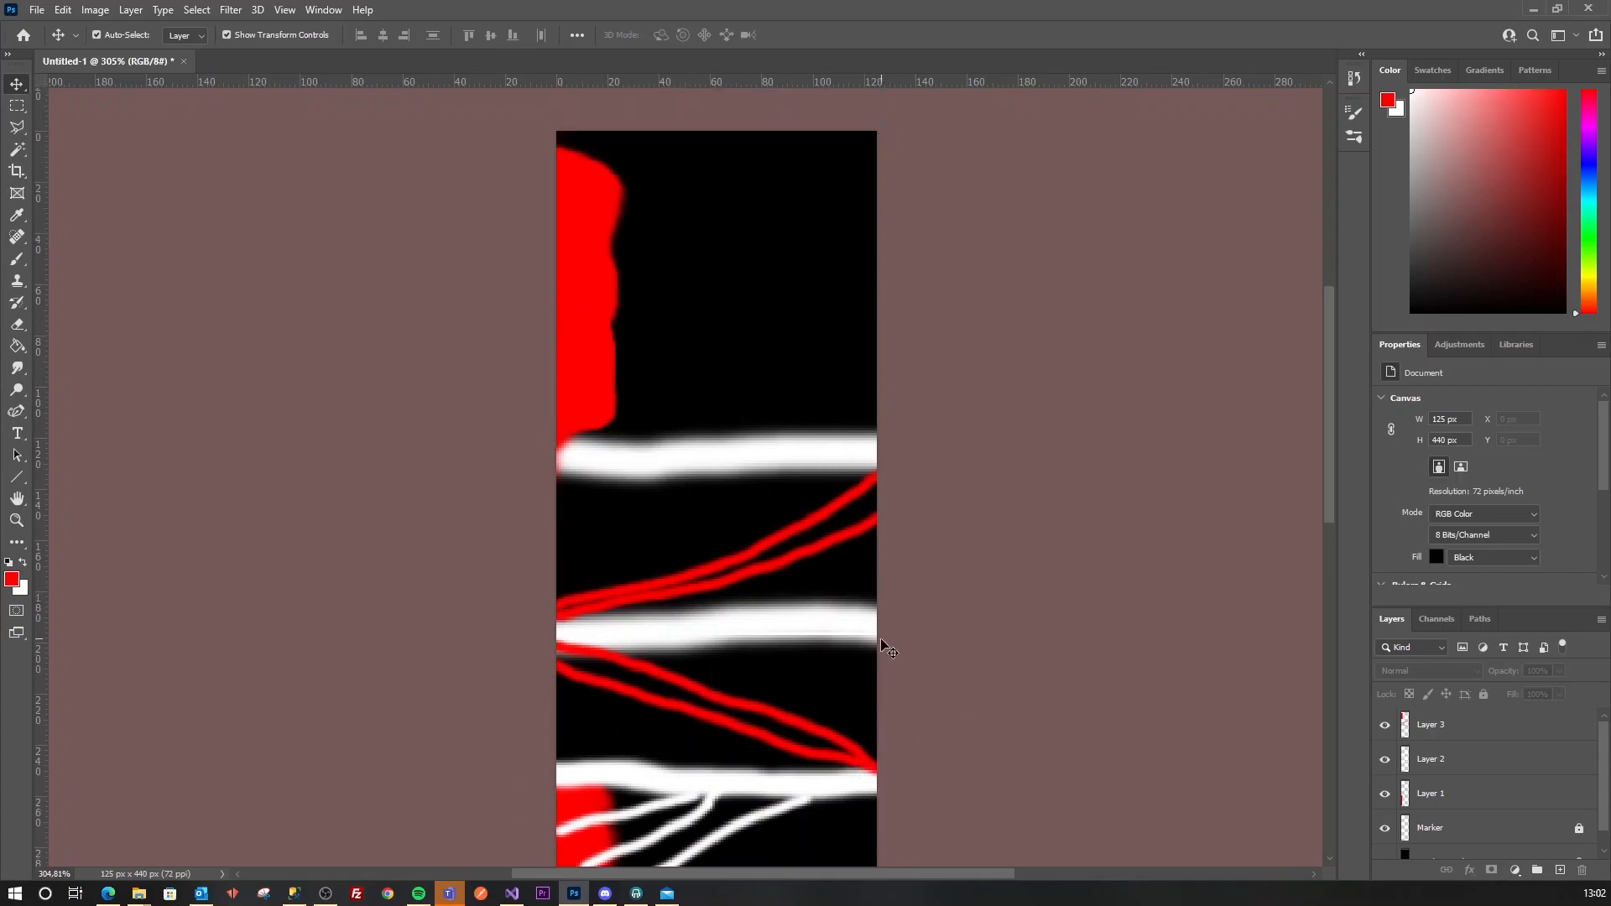
scroll(881, 646, "up", 2)
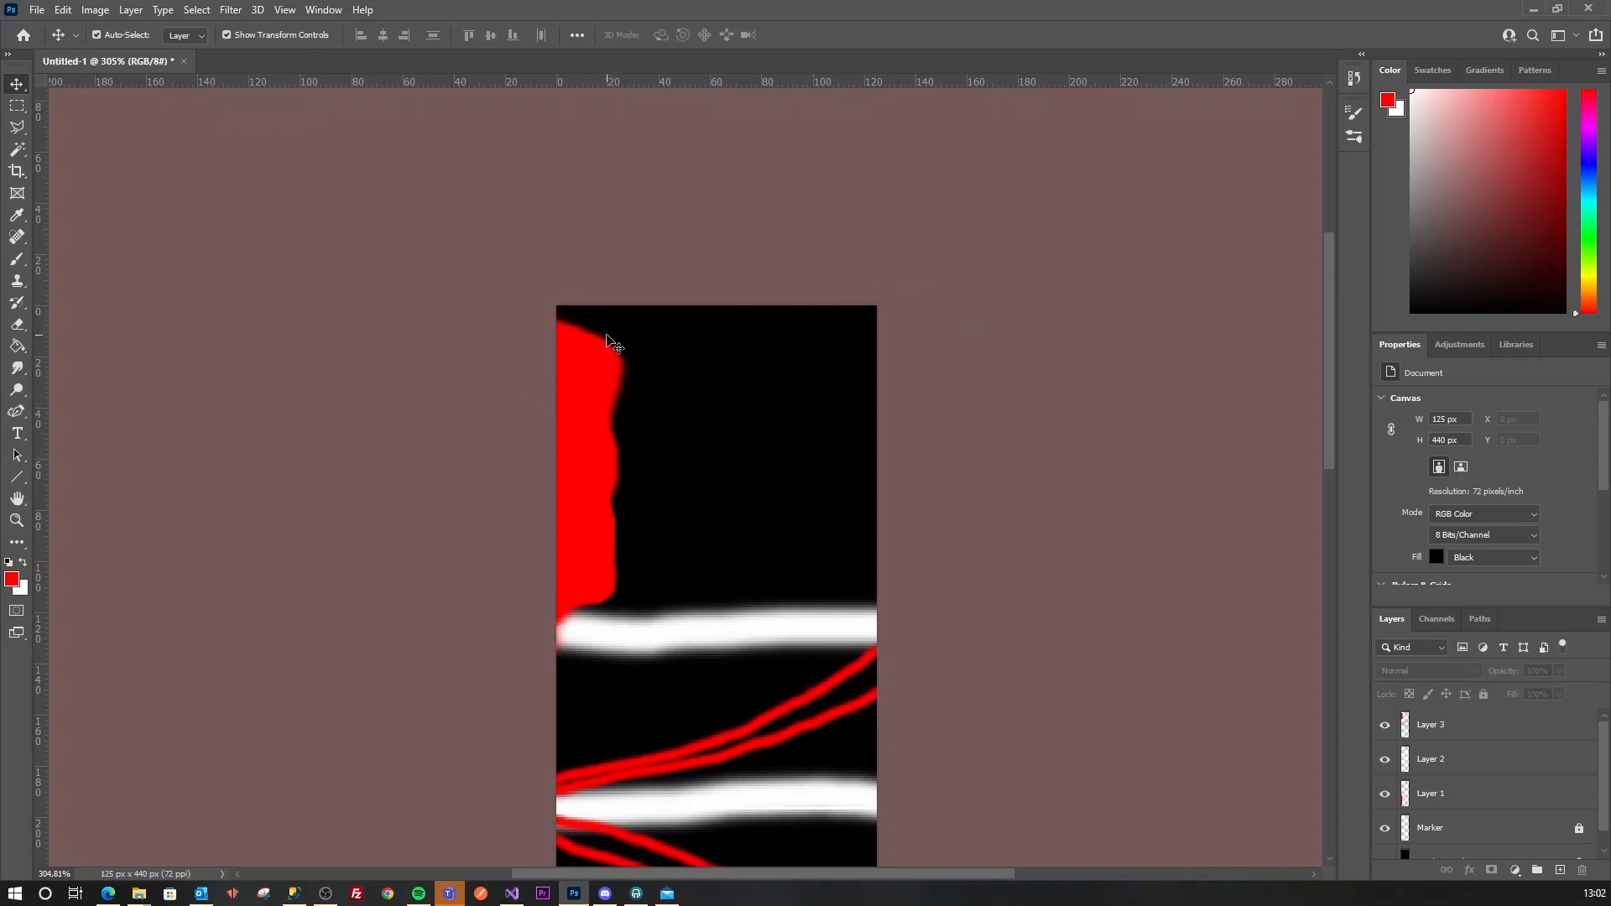
left_click(24, 563)
left_click(17, 477)
left_click_drag(557, 387, 876, 323)
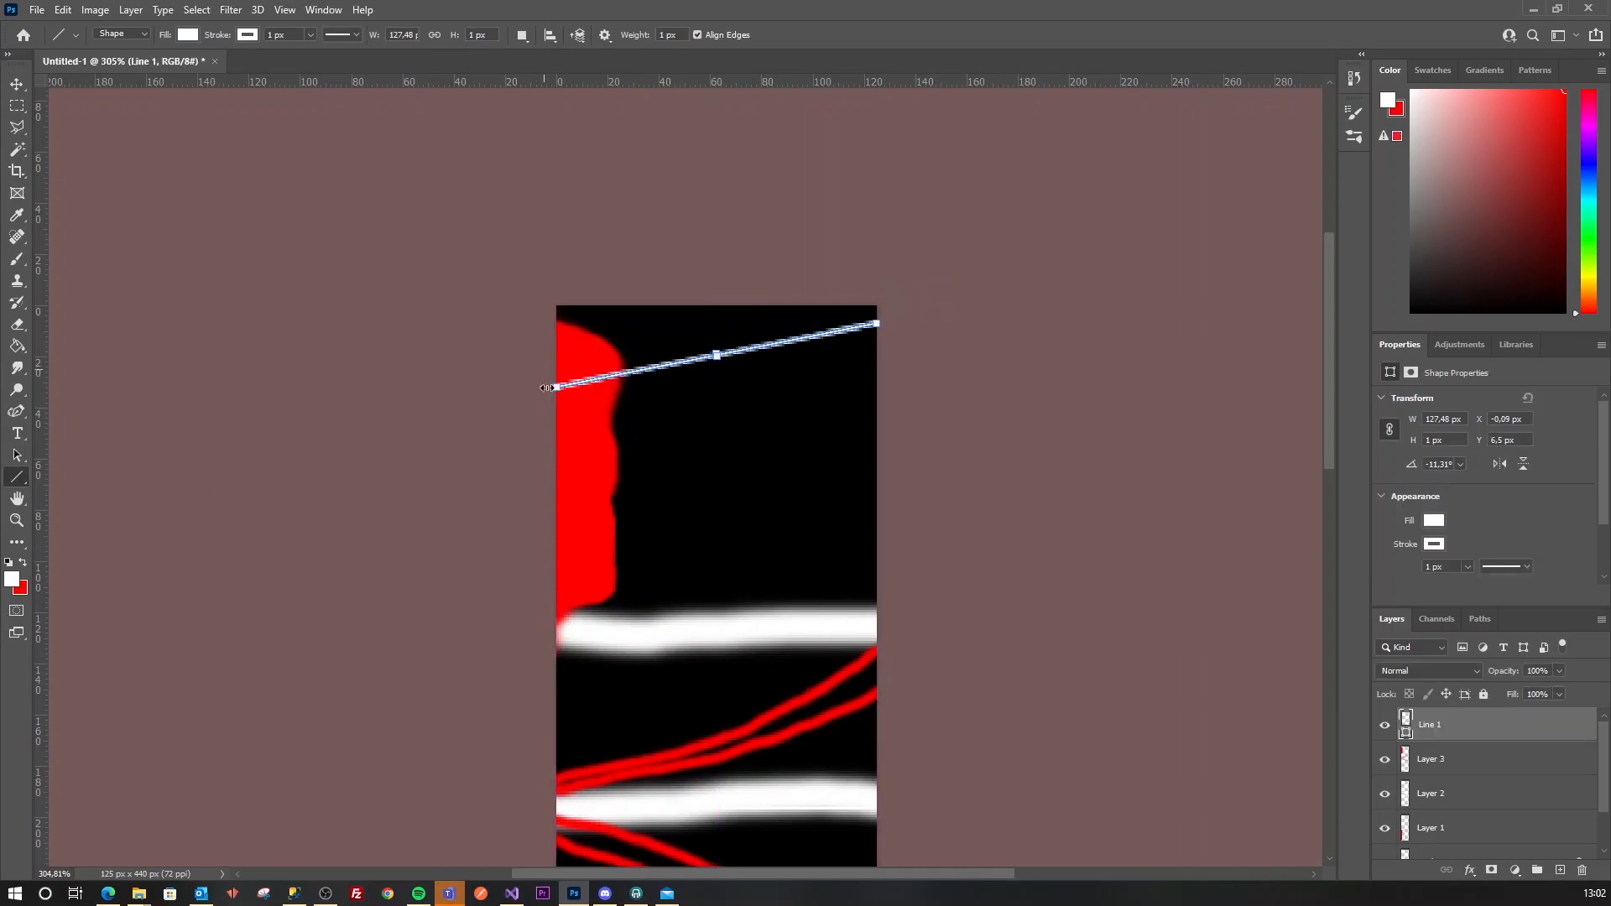
key("Return")
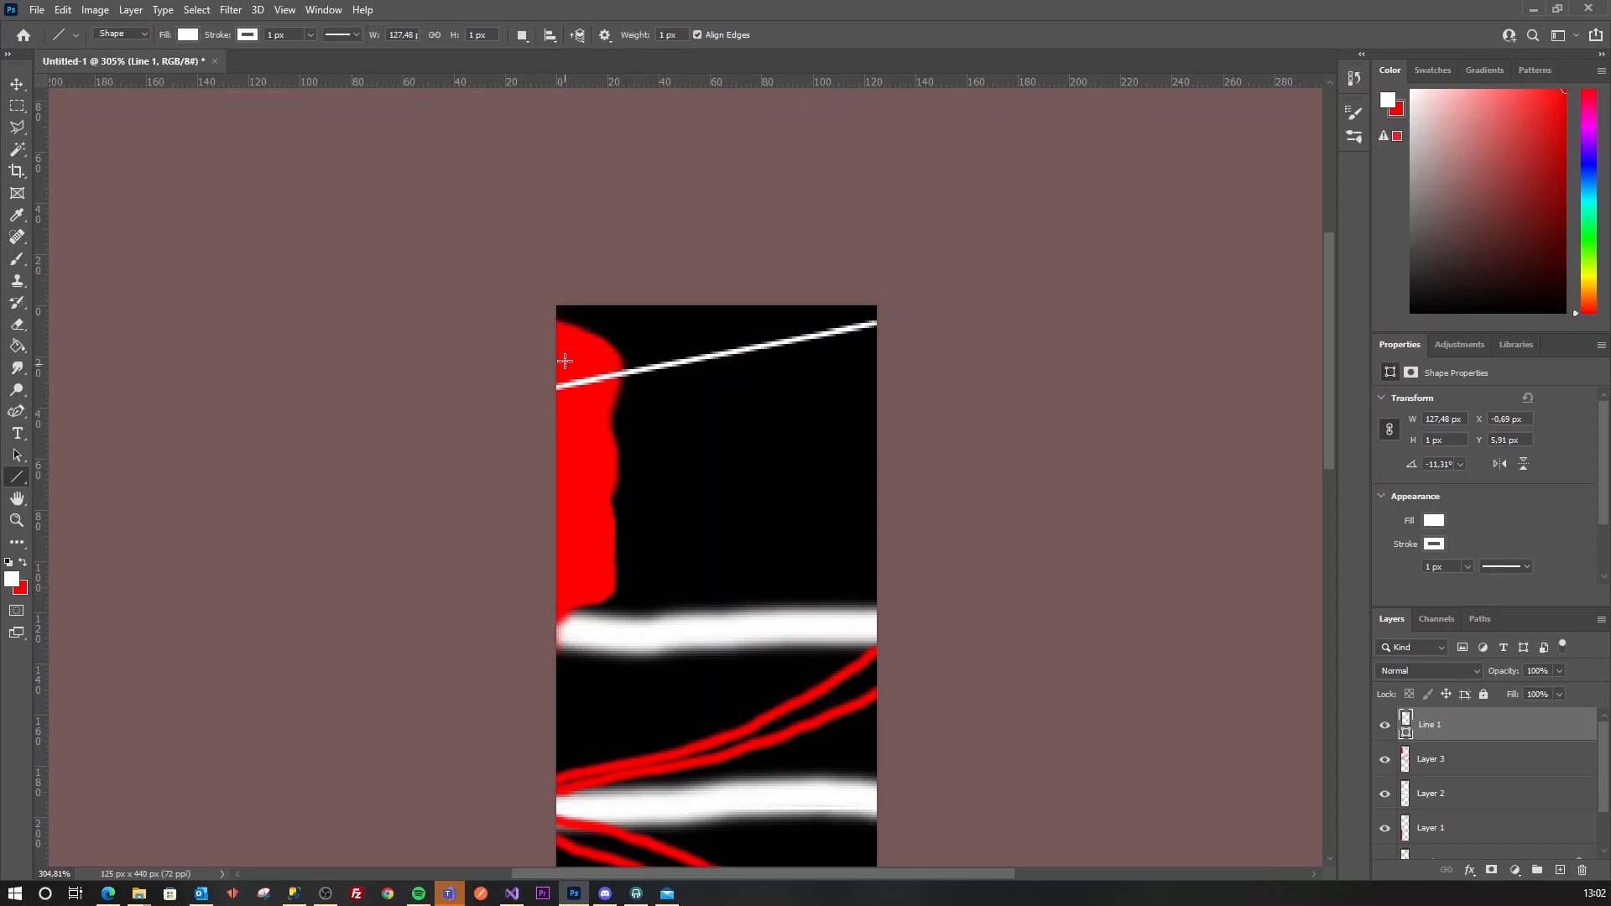
Draw three more 1 px white lines above the first, each flatter and closer to the bitmap's upper edge.
left_click_drag(555, 359, 925, 308)
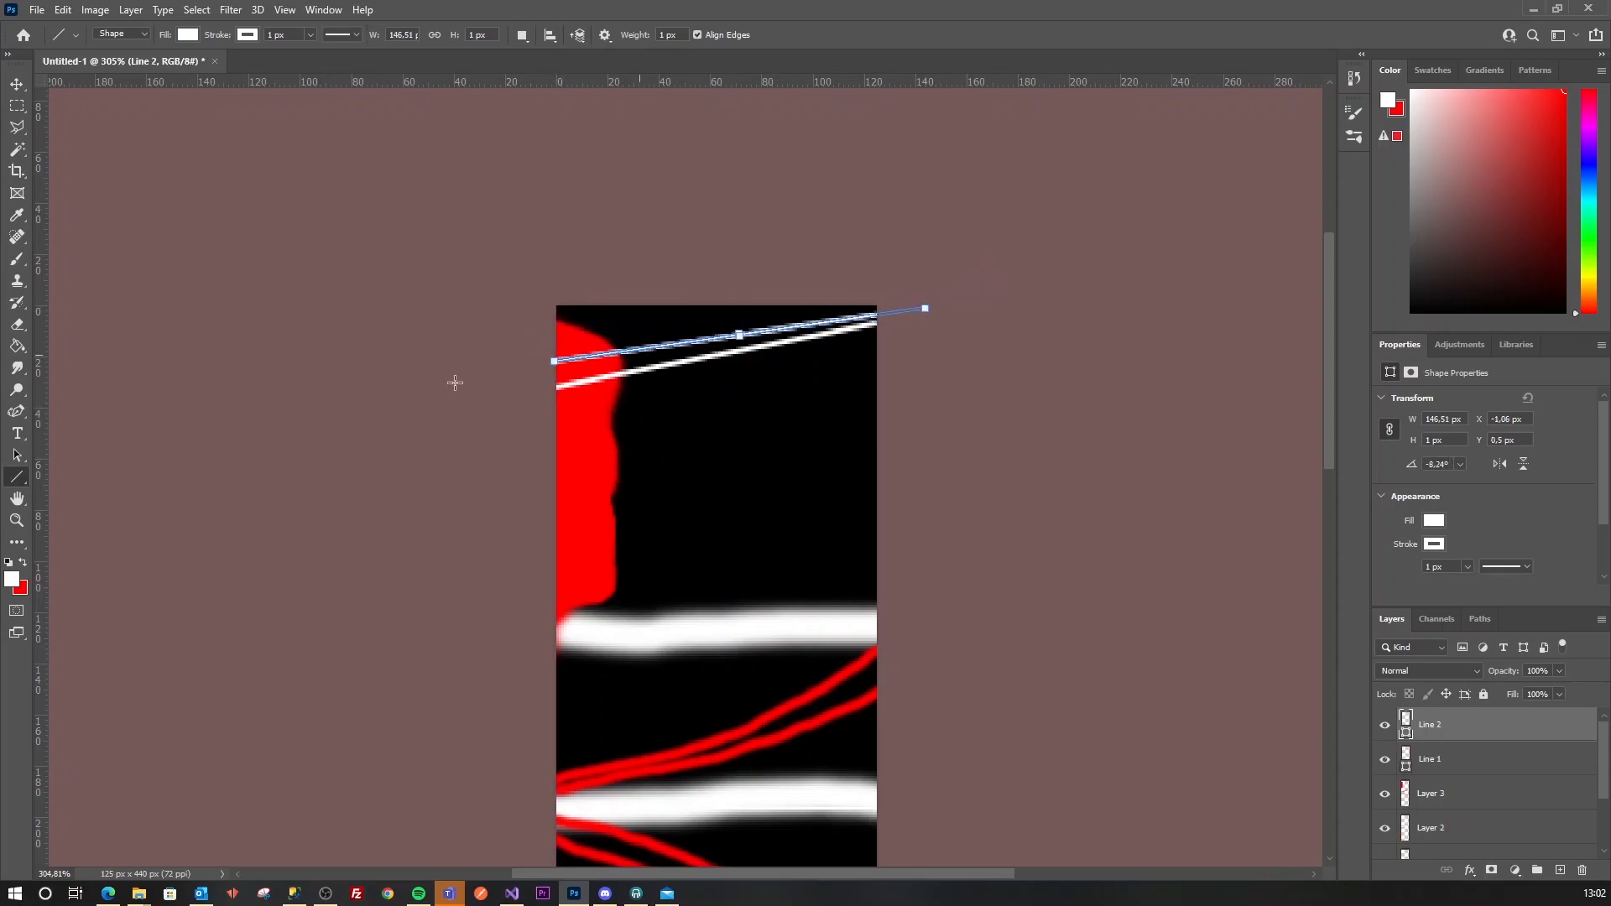
key("Return")
left_click_drag(550, 335, 901, 303)
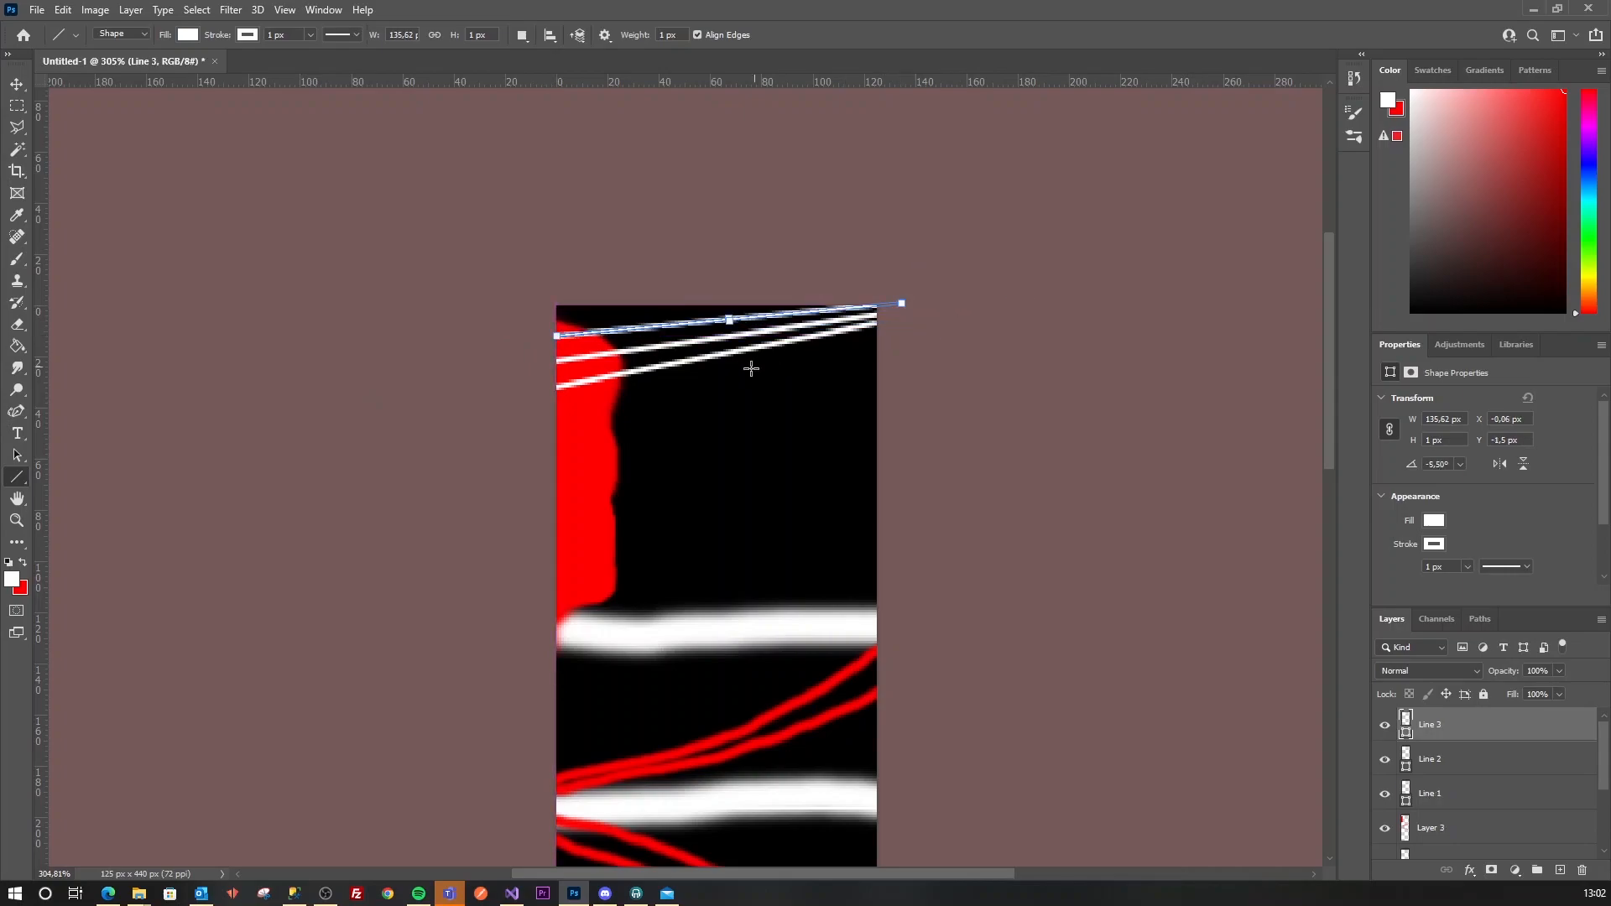
key("Return")
left_click_drag(556, 312, 876, 307)
key("Return")
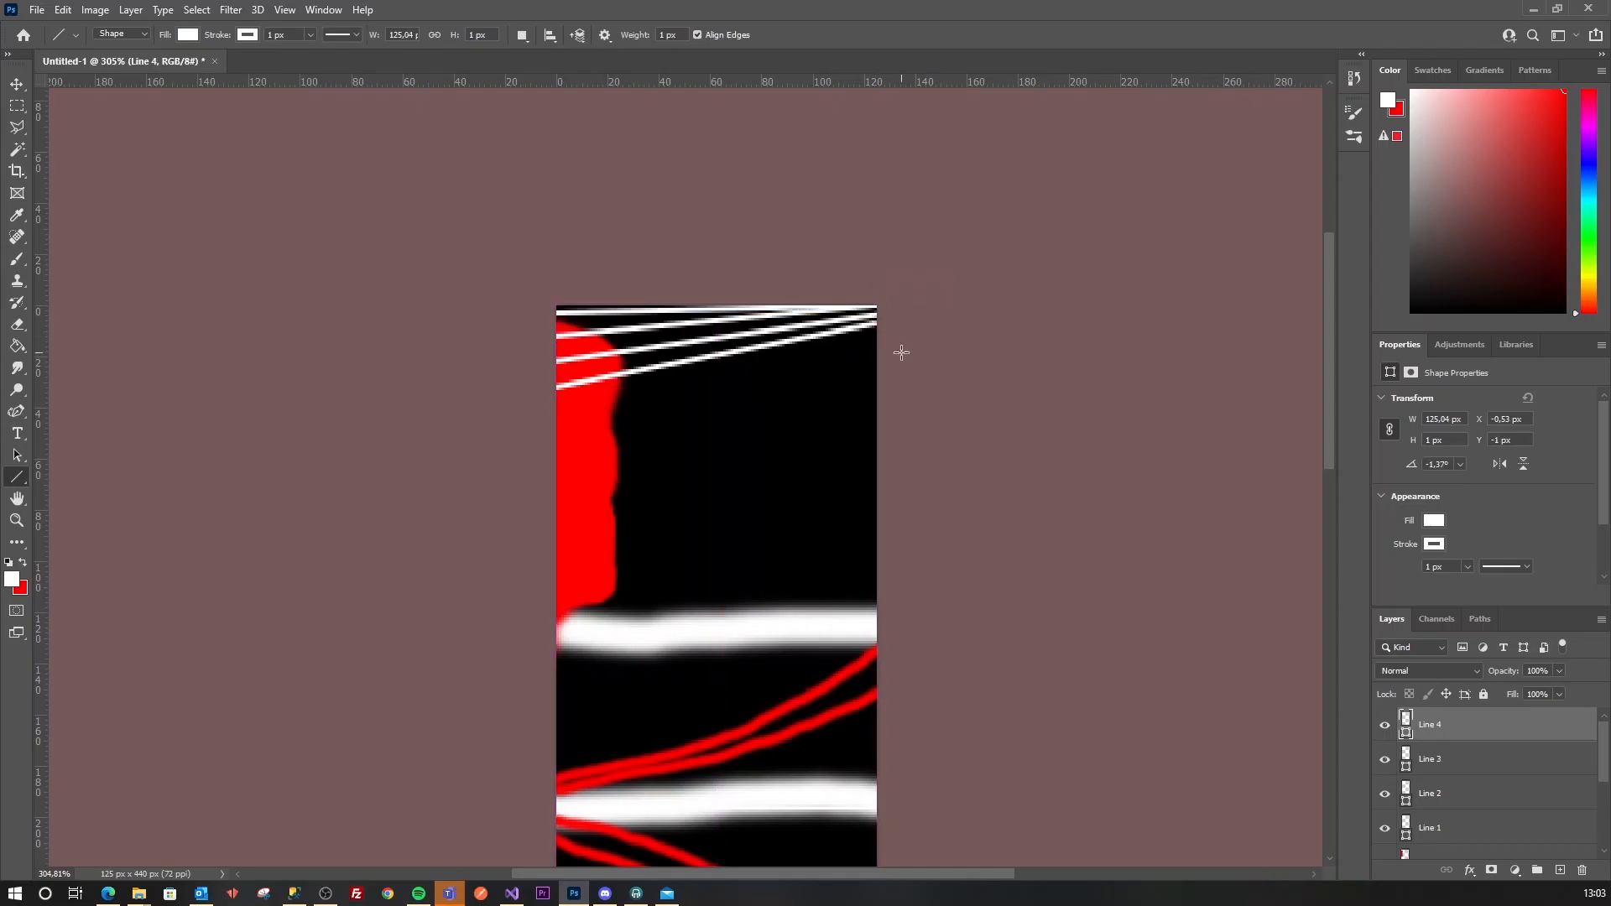
Export the bitmap with the added white lines as a 24-bit BMP copy, replacing preon1.bmp.
key("ctrl+alt+s")
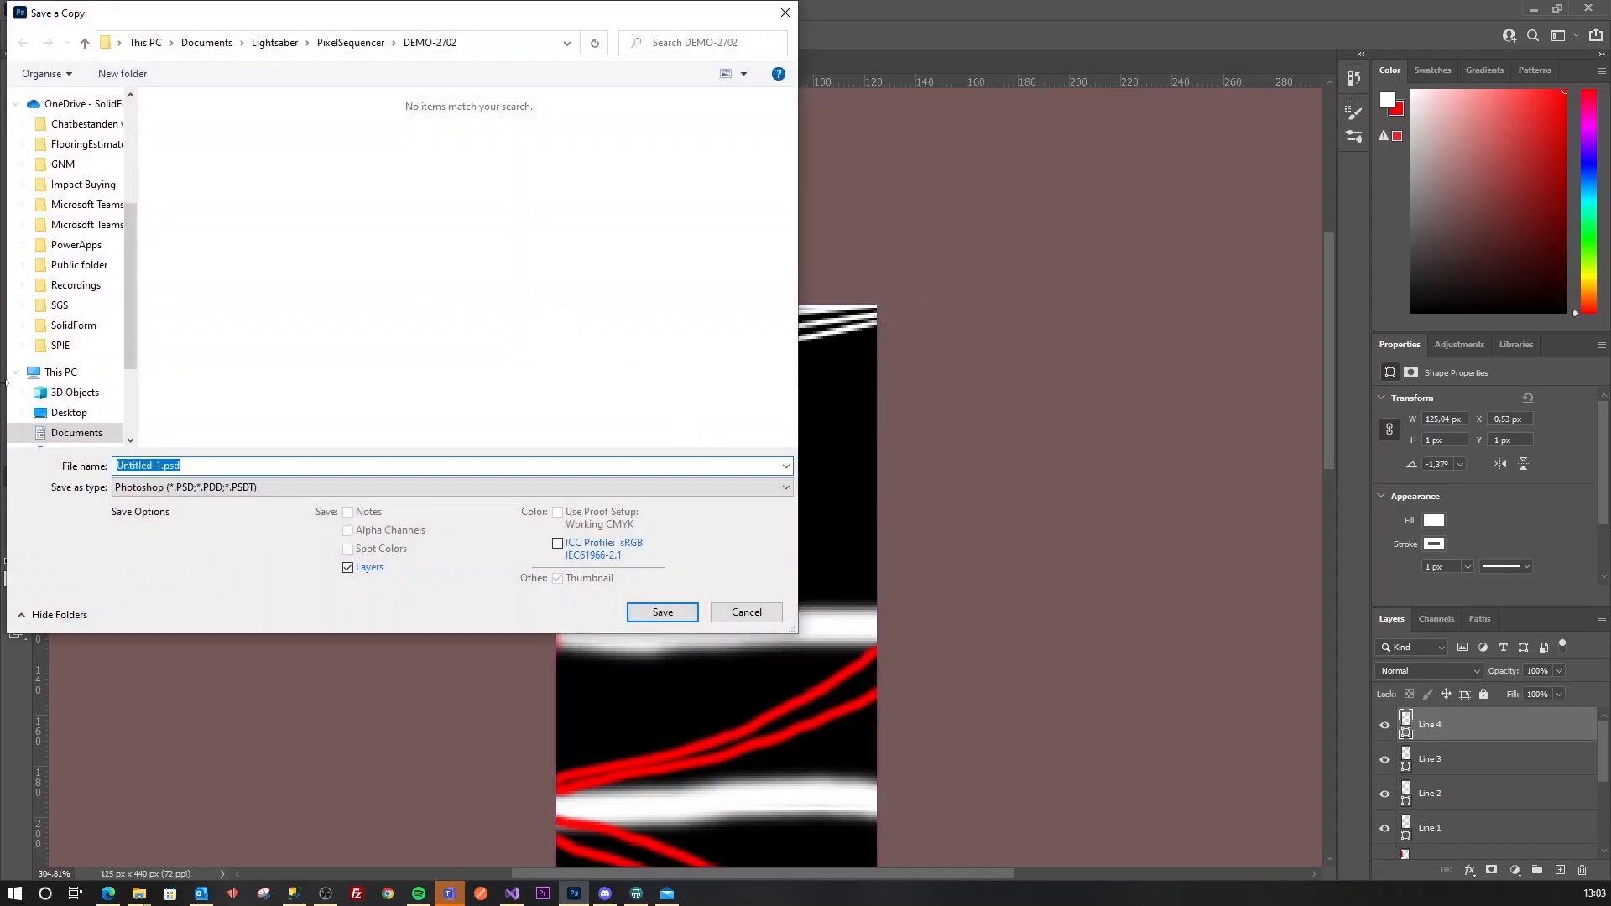
left_click(233, 488)
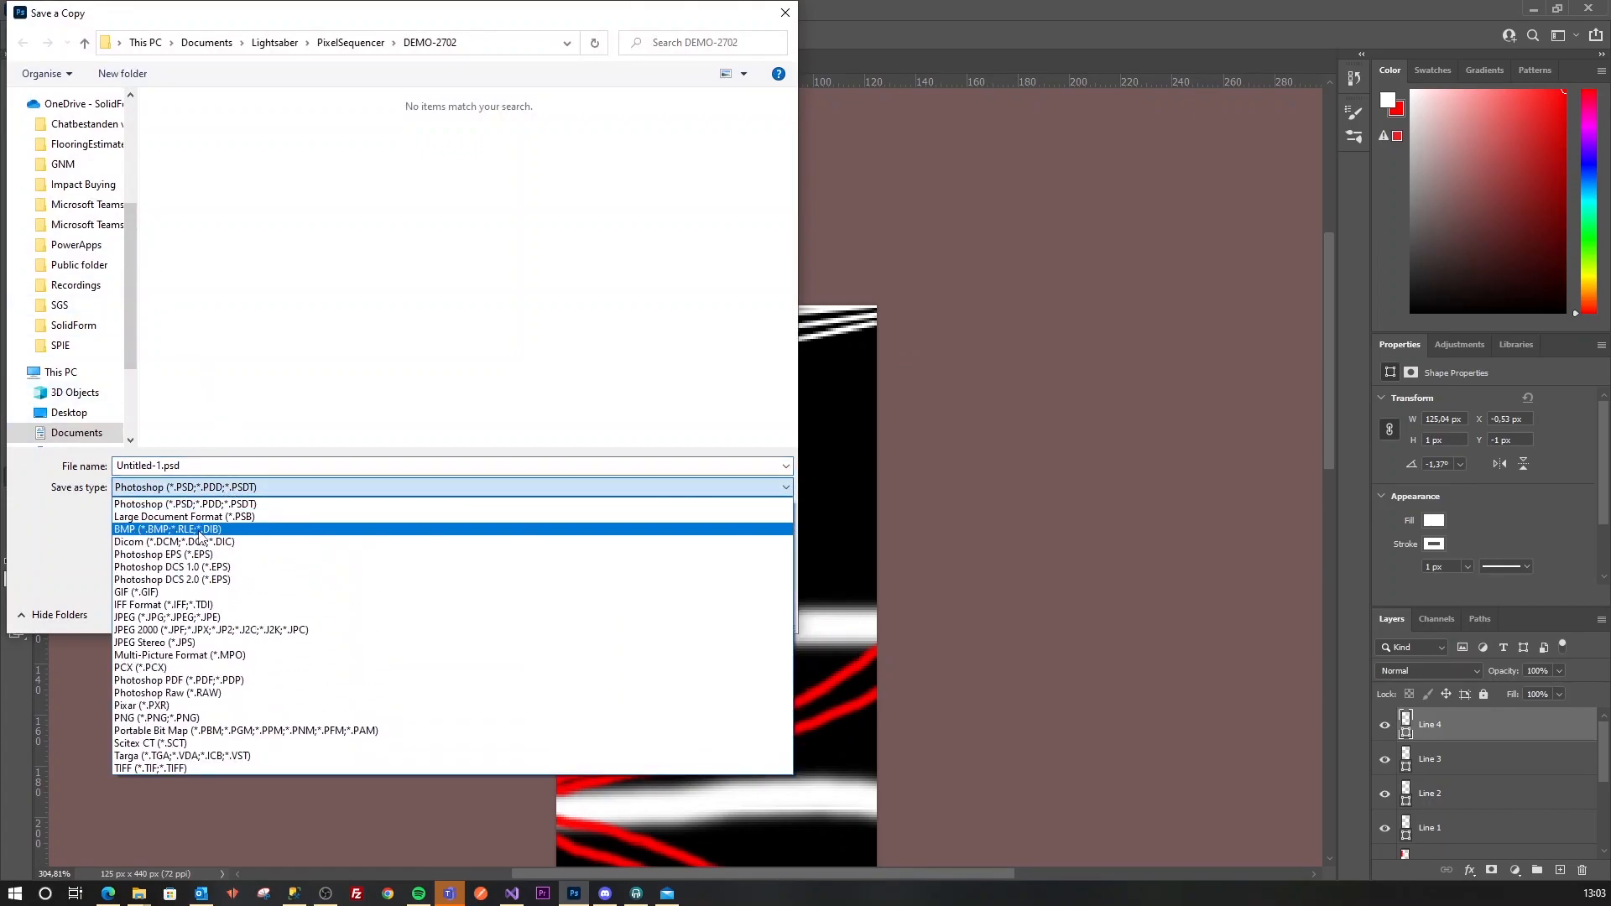
left_click(203, 520)
double_click(203, 151)
left_click(839, 444)
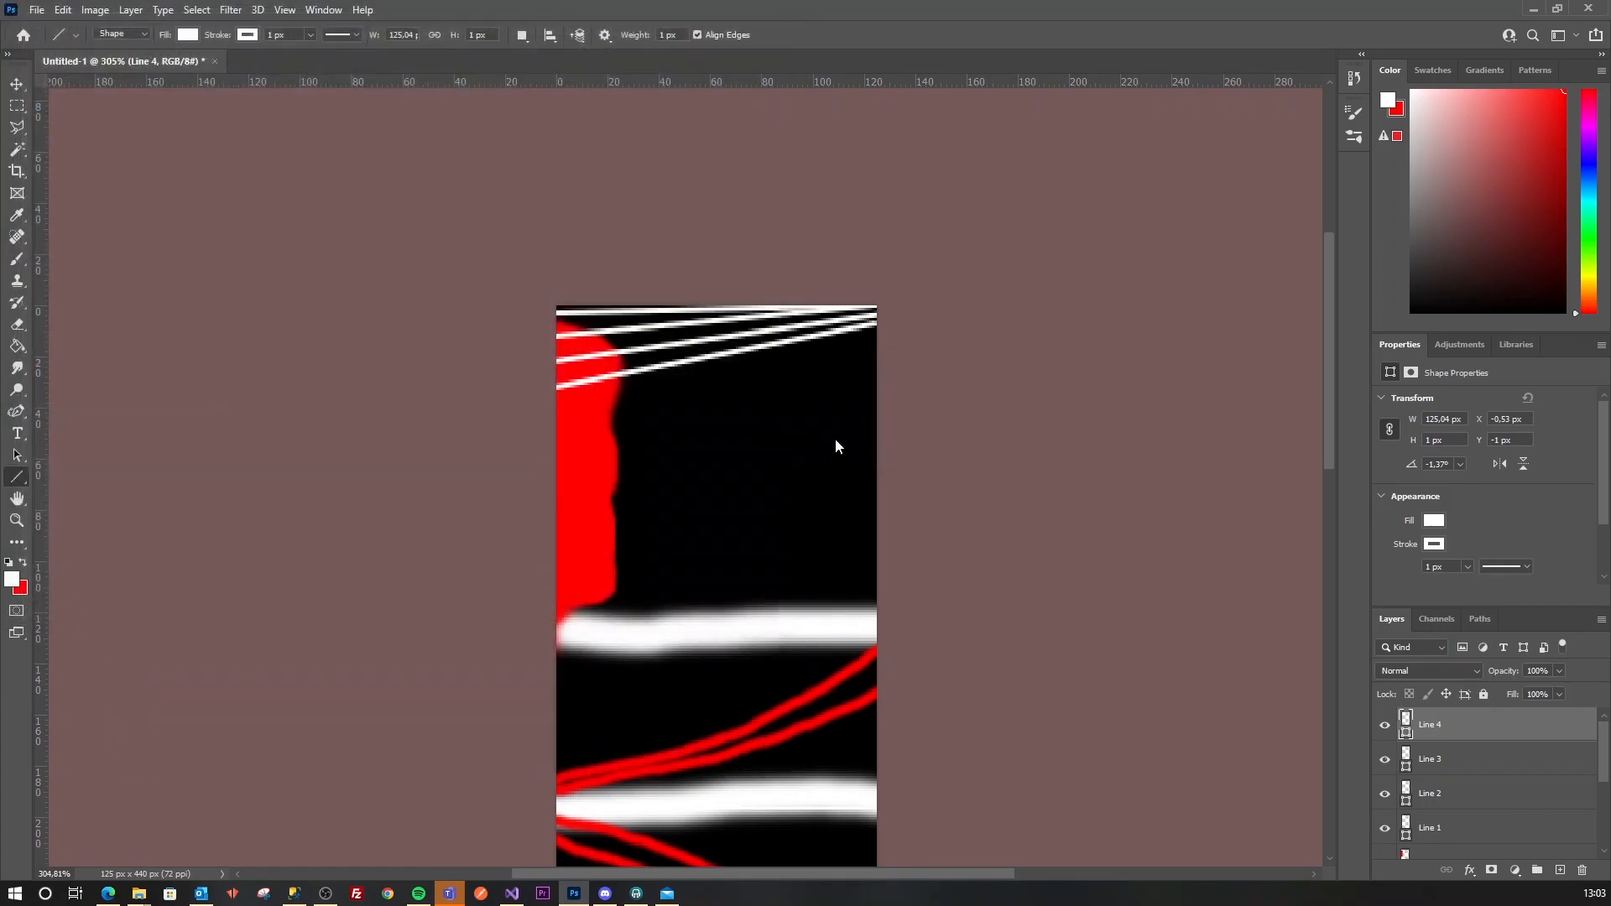
left_click(781, 291)
Switch to the GraFx simulator, reload preon1.bmp with the white lines, and play the animation through before stopping it.
left_click(108, 894)
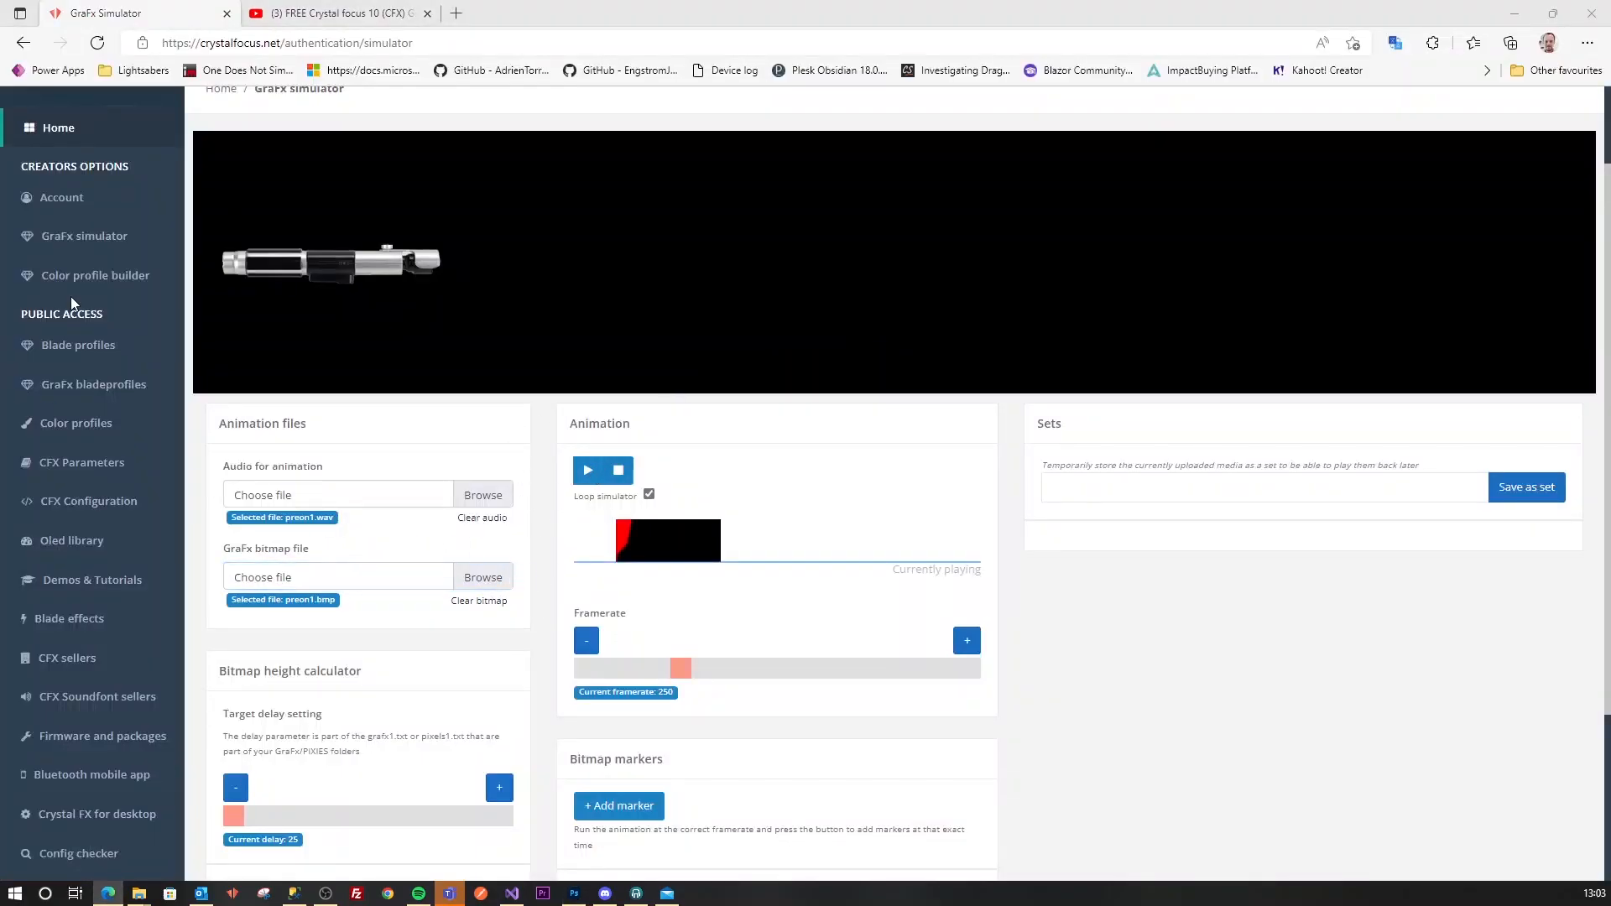
double_click(196, 142)
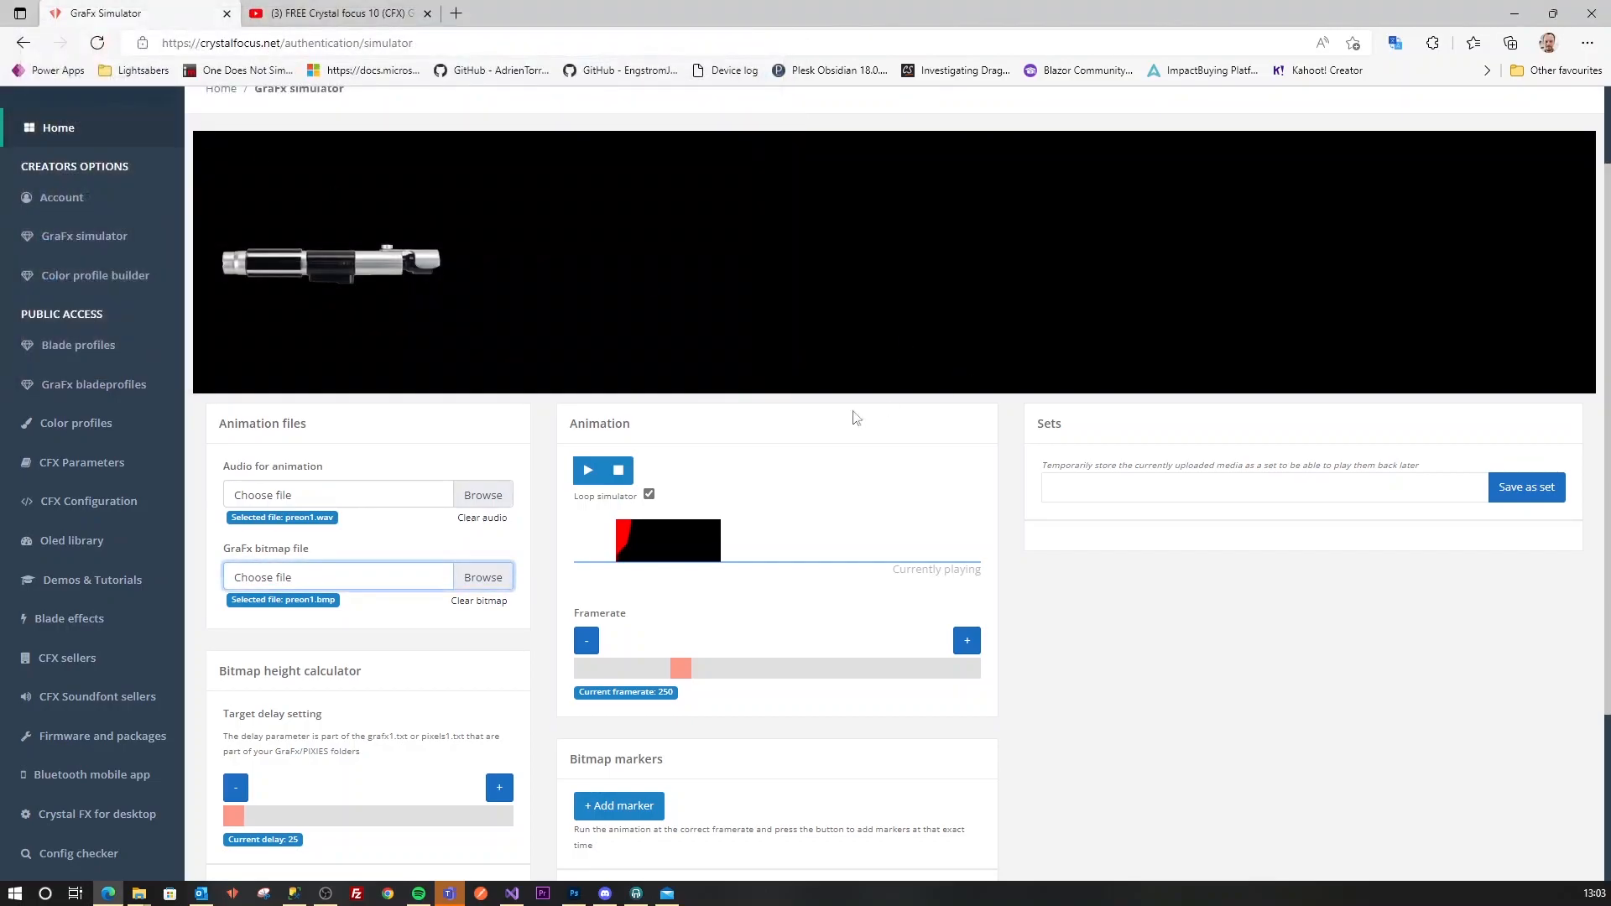
left_click(586, 467)
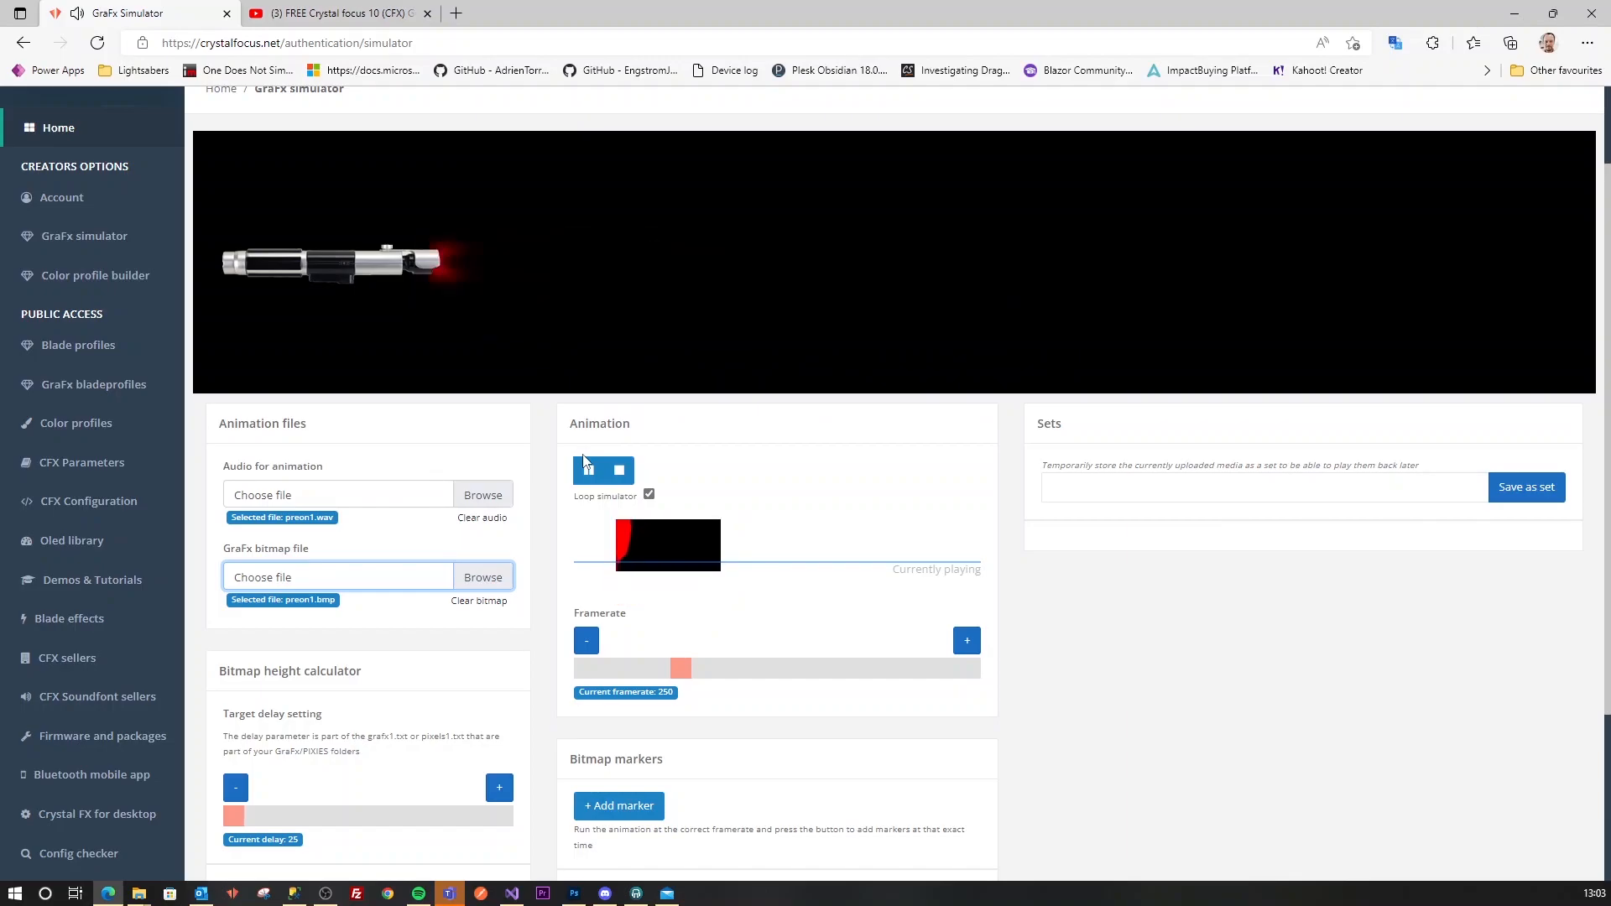
left_click(628, 470)
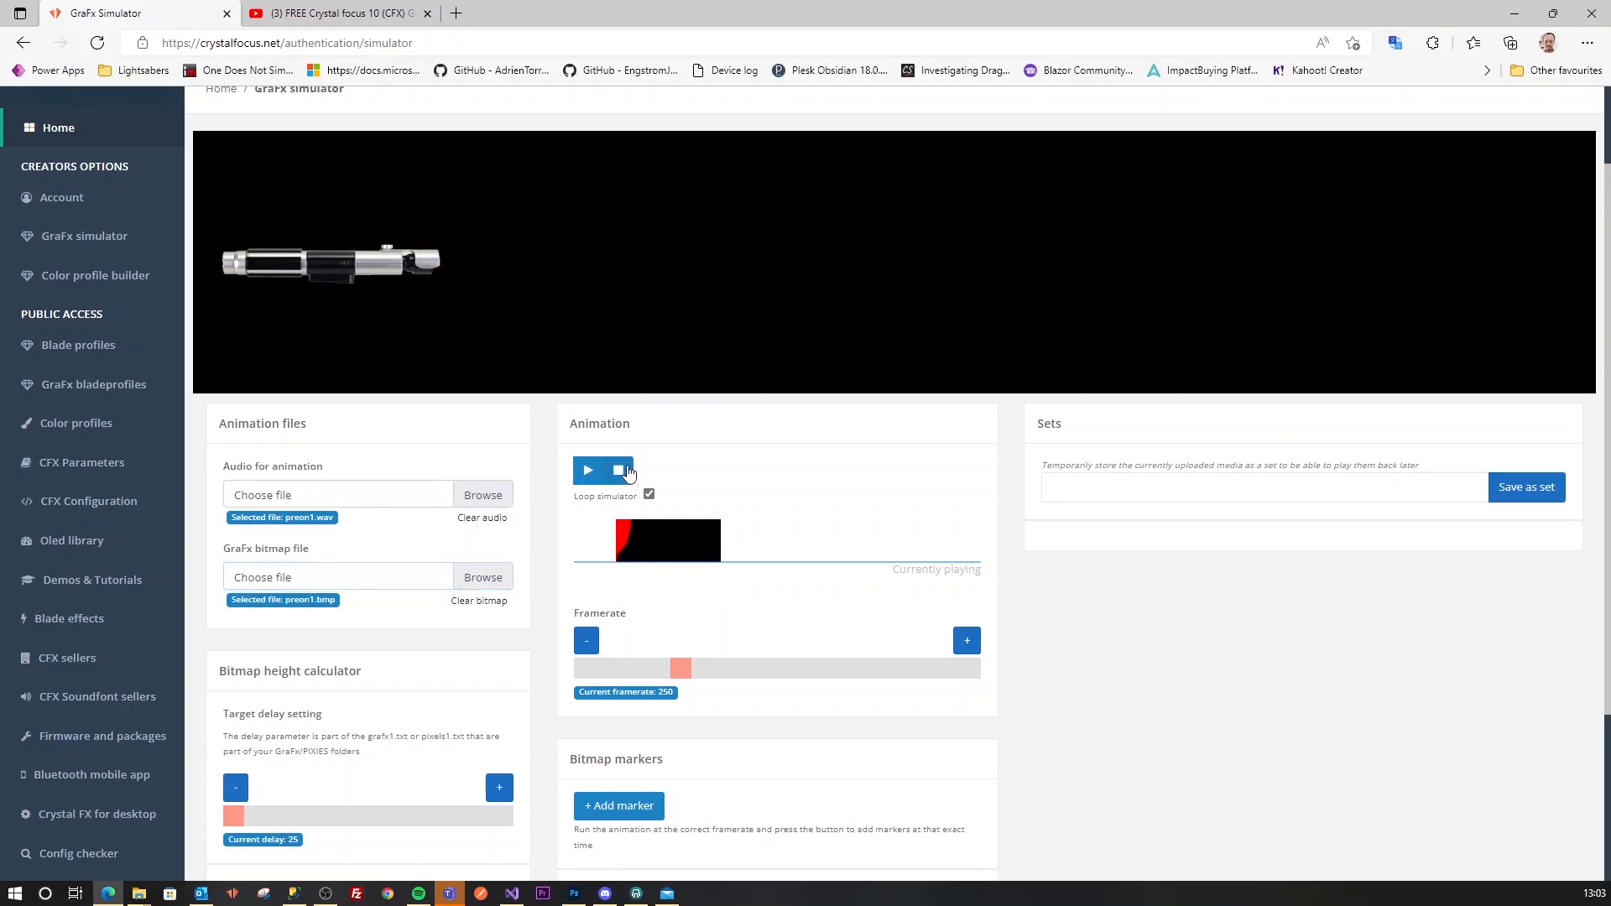
Store the loaded audio and bitmap as a simulator set named preon.
left_click(1126, 486)
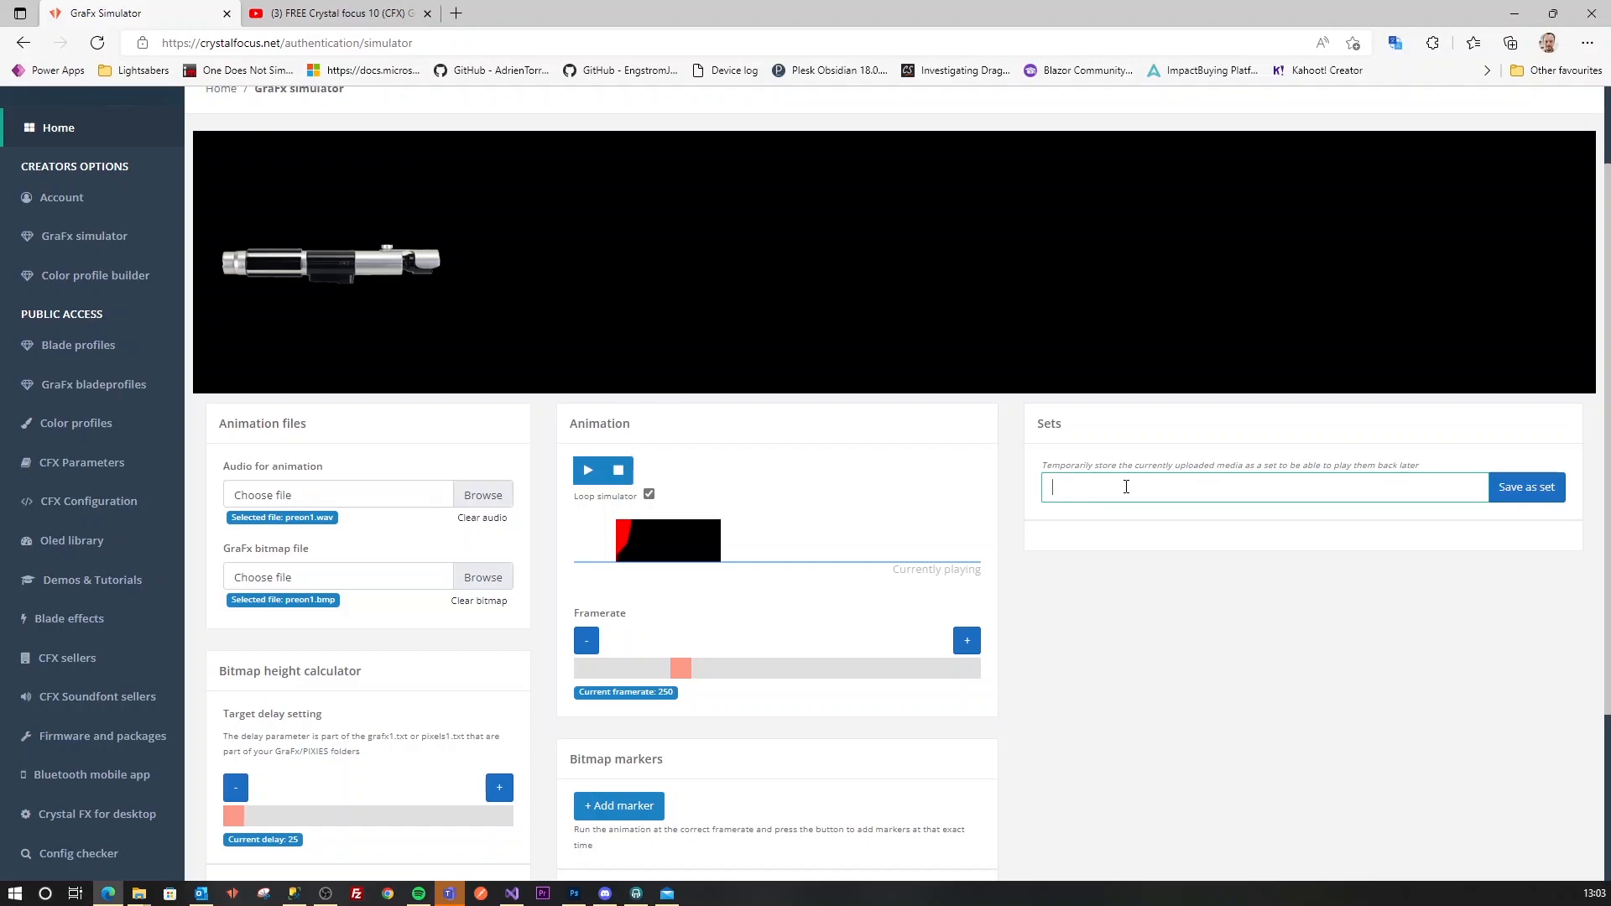
type("preon")
left_click(1531, 487)
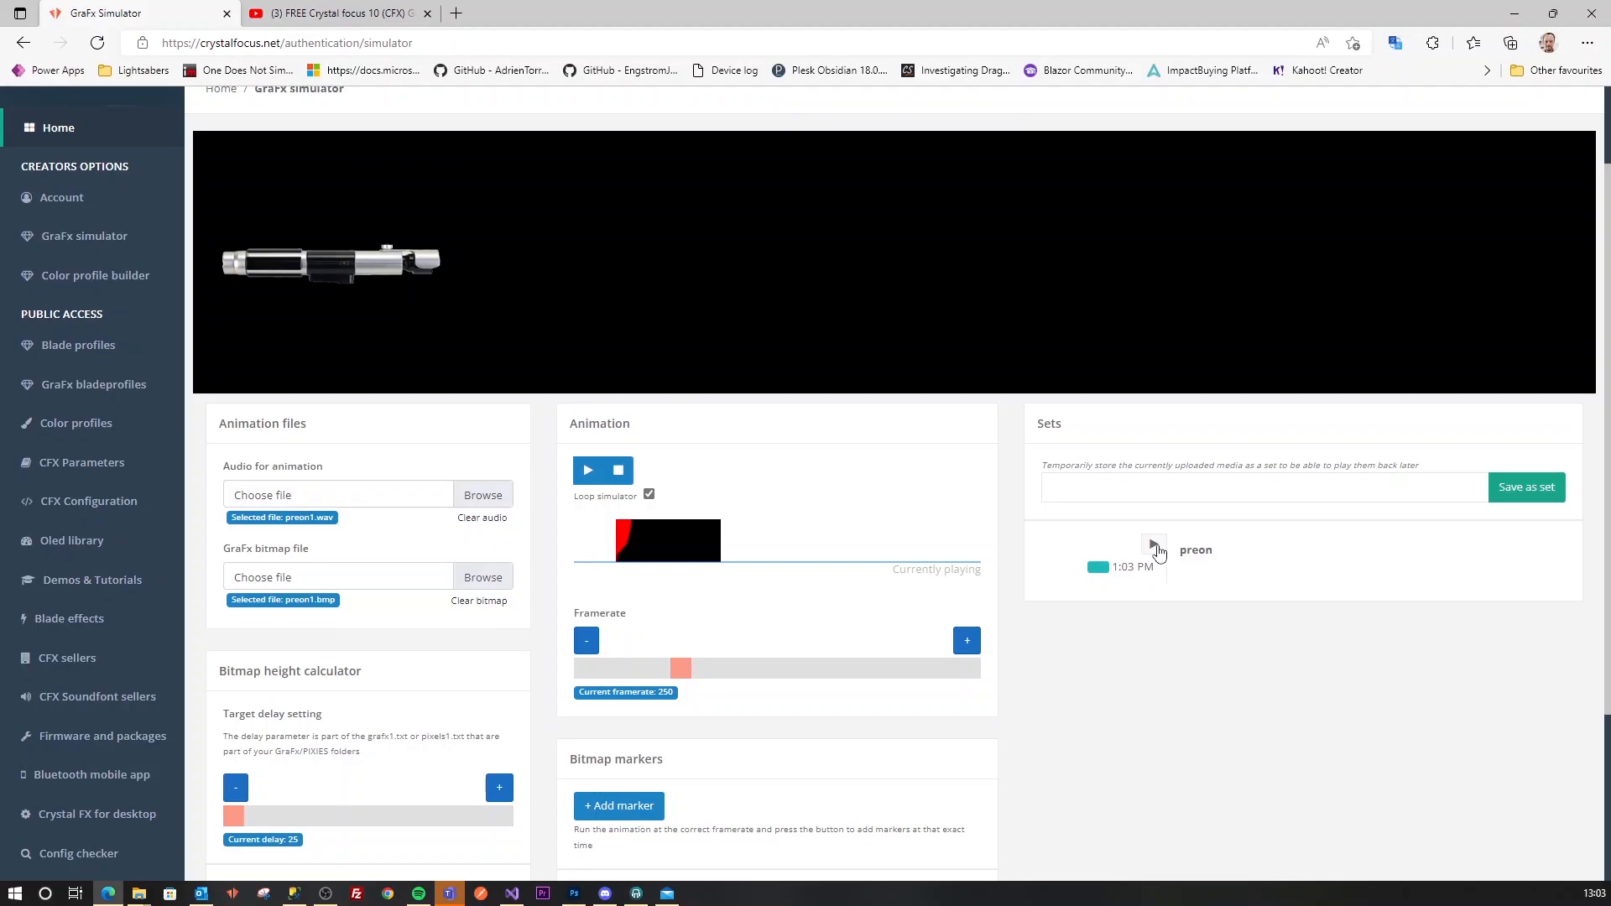
Store the loaded media as a second set named preonv2 and play back the preon set.
double_click(1205, 551)
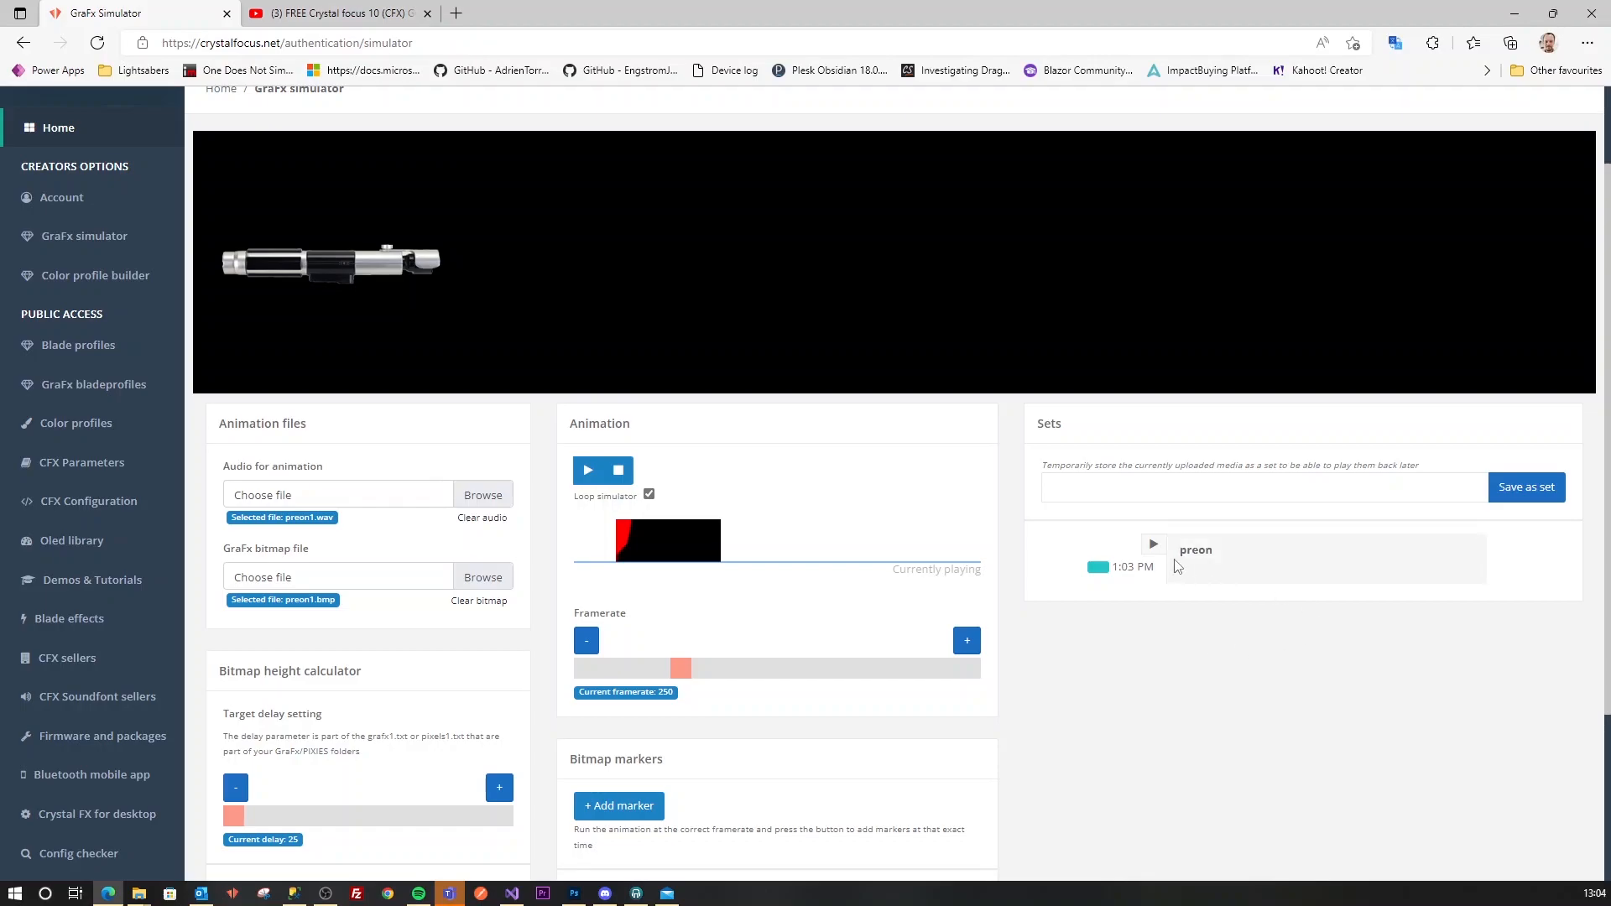
double_click(1195, 554)
left_click(1203, 771)
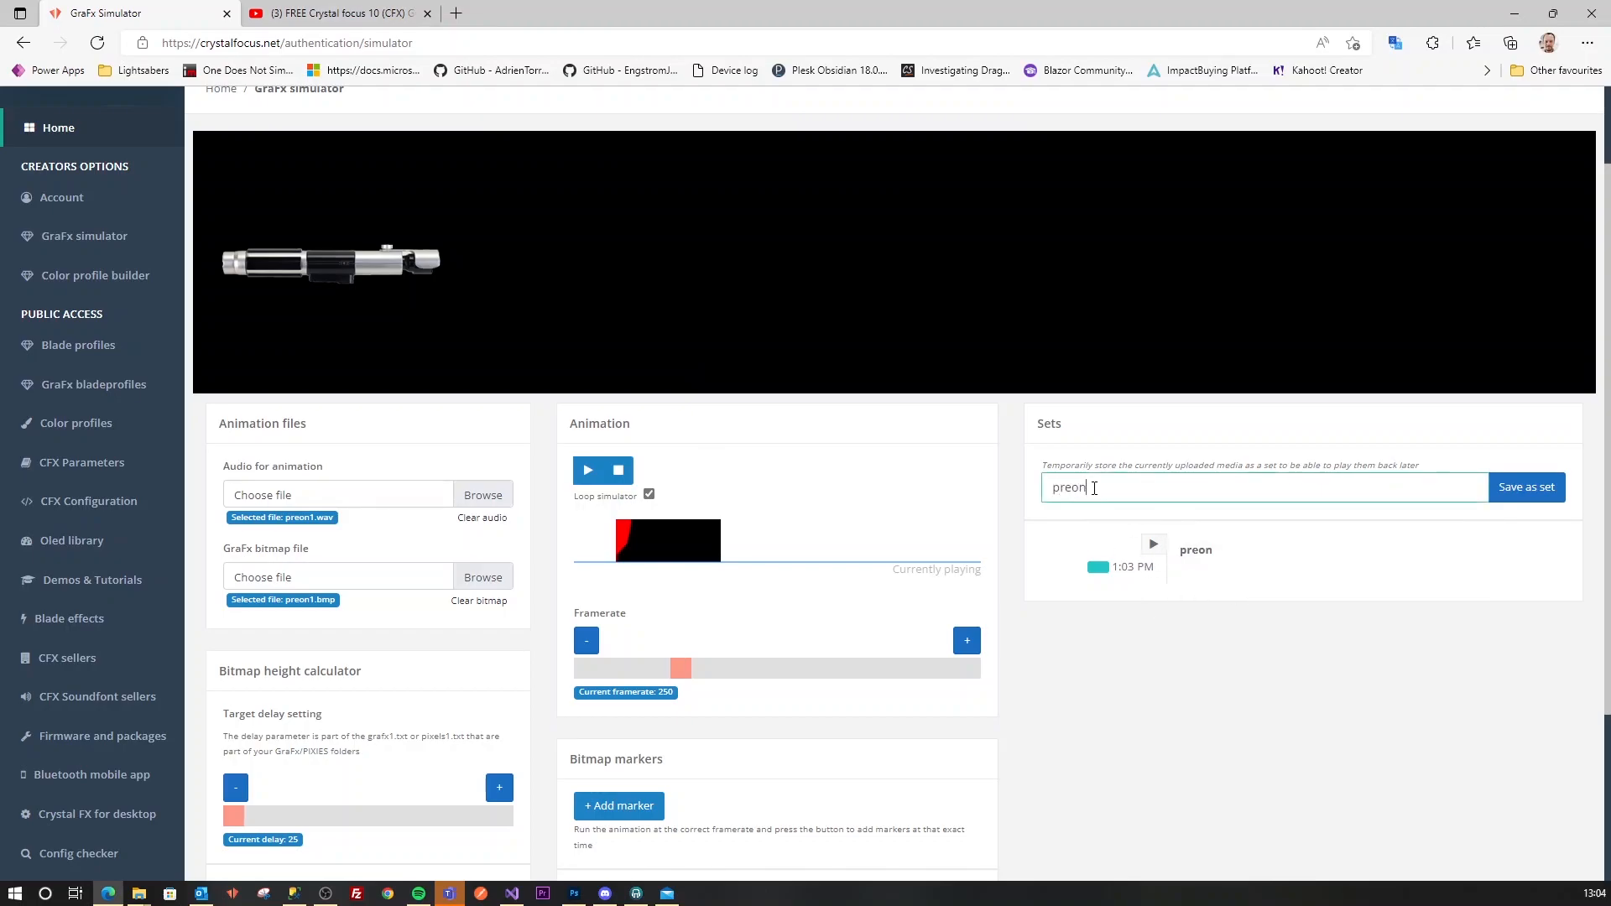
left_click(1527, 490)
left_click(1154, 544)
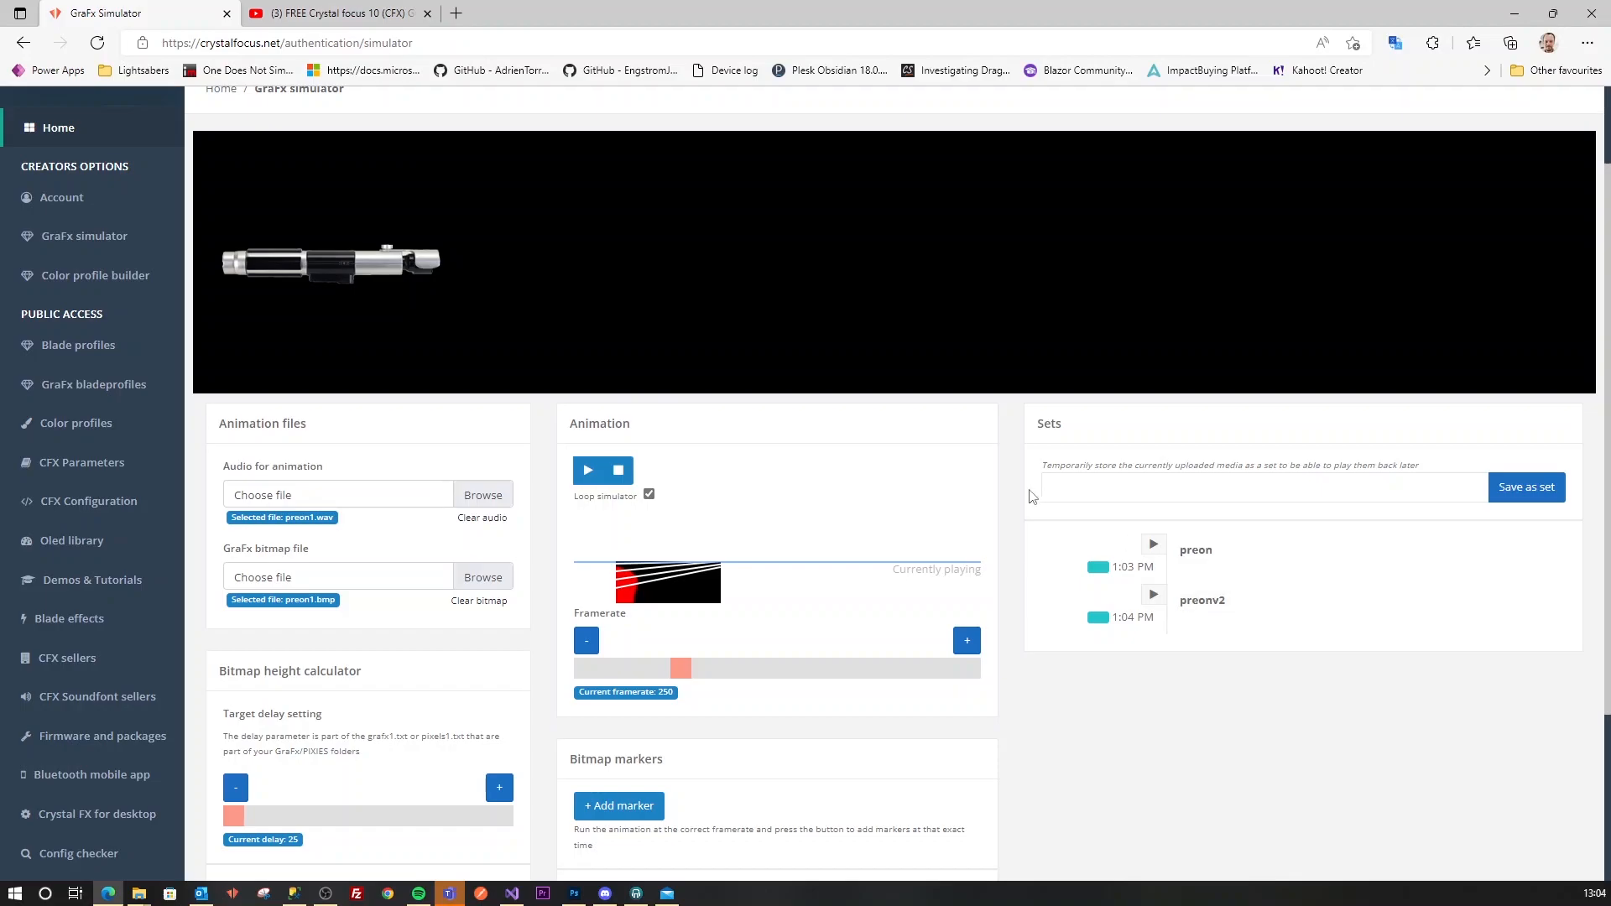
scroll(1081, 427, "up", 2)
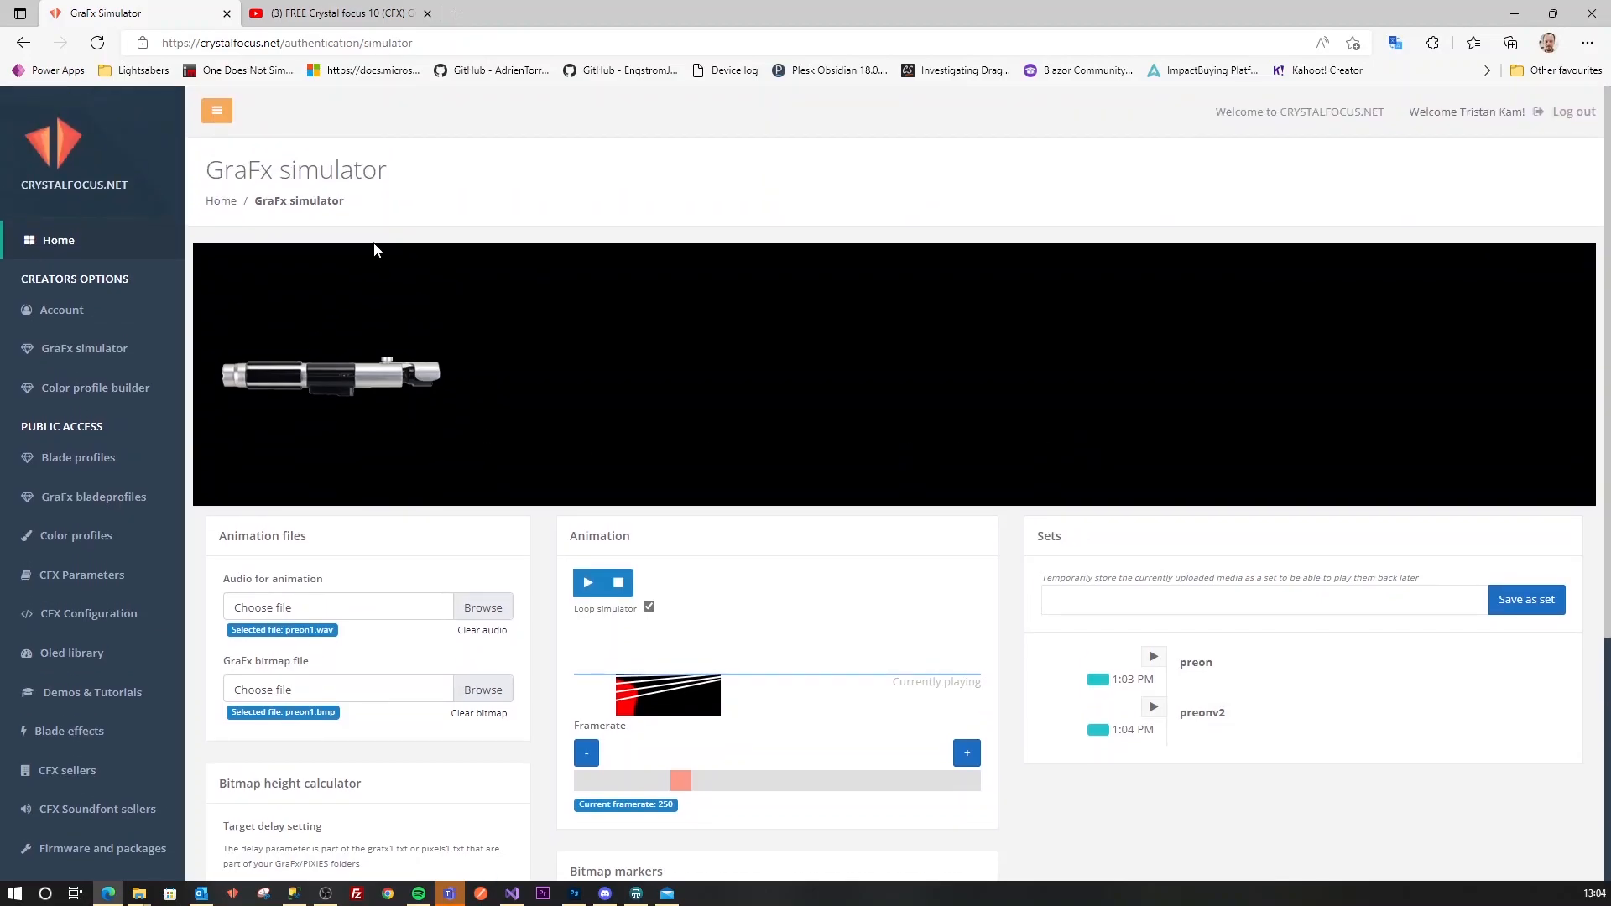